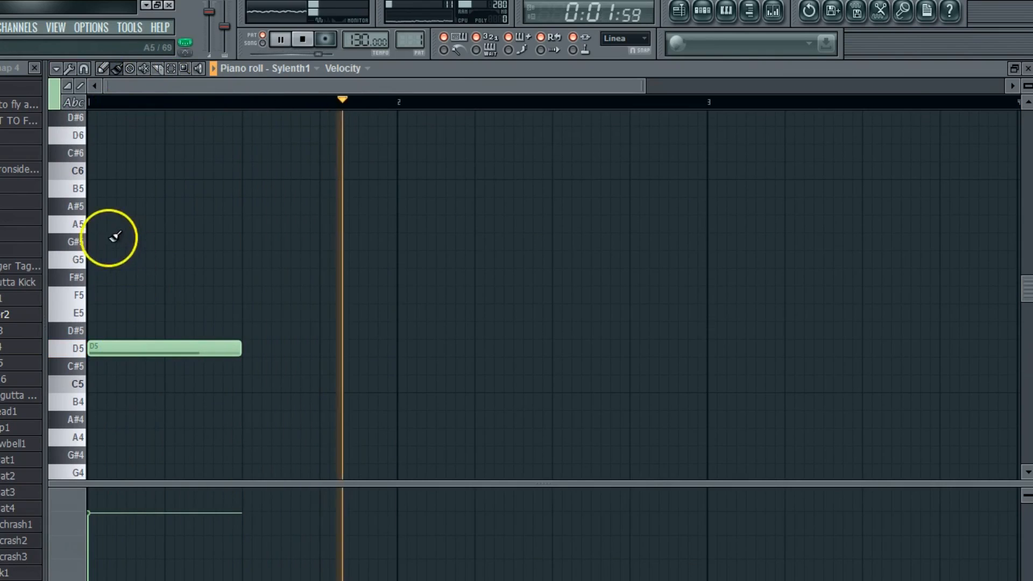
Step: Add eight-step G5, G#5 and D#5 notes after the D5 note in bar 1, each starting two steps later
drag(151, 225, 150, 265)
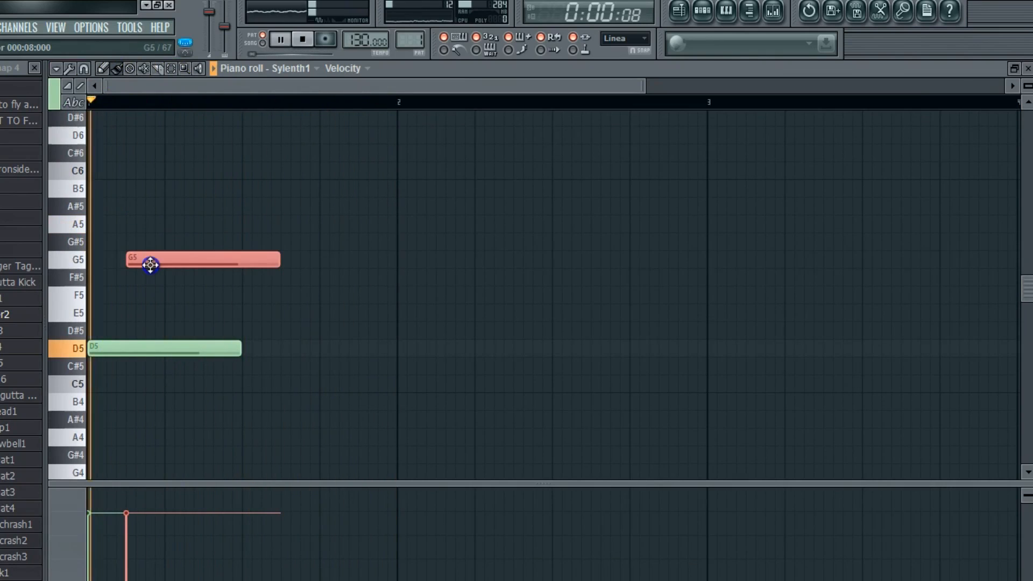
click(165, 251)
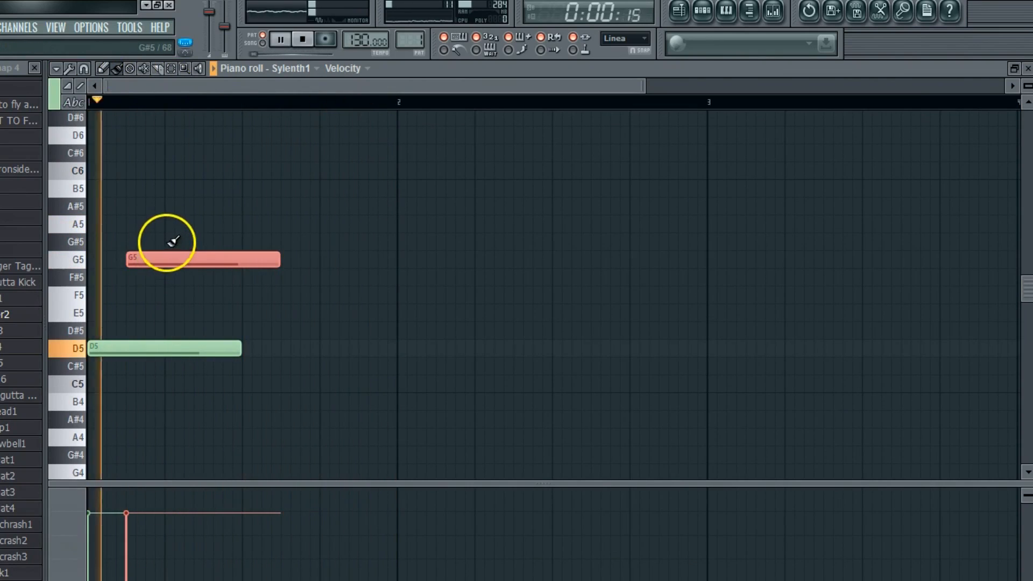
click(169, 243)
click(191, 297)
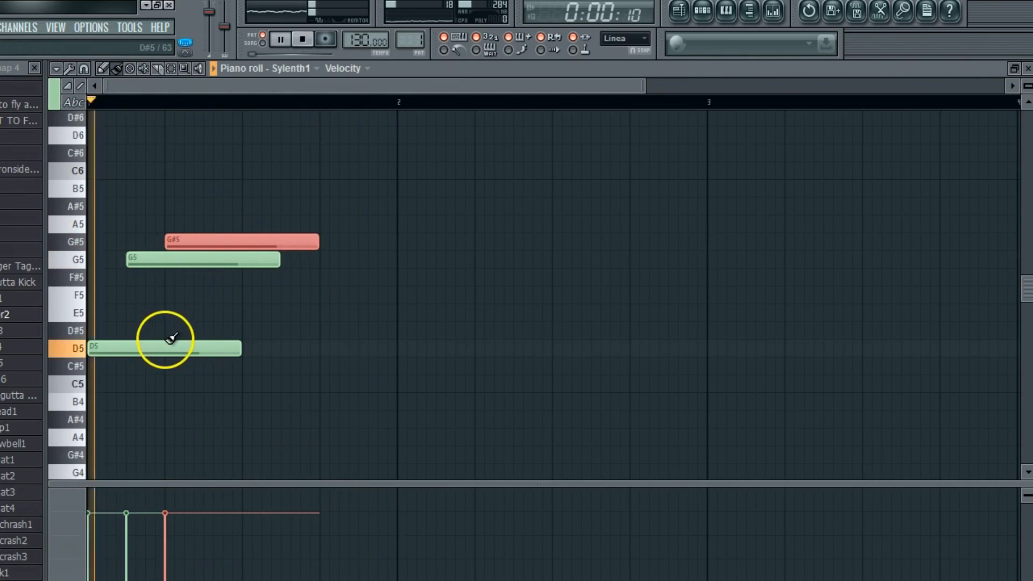
click(168, 331)
click(175, 302)
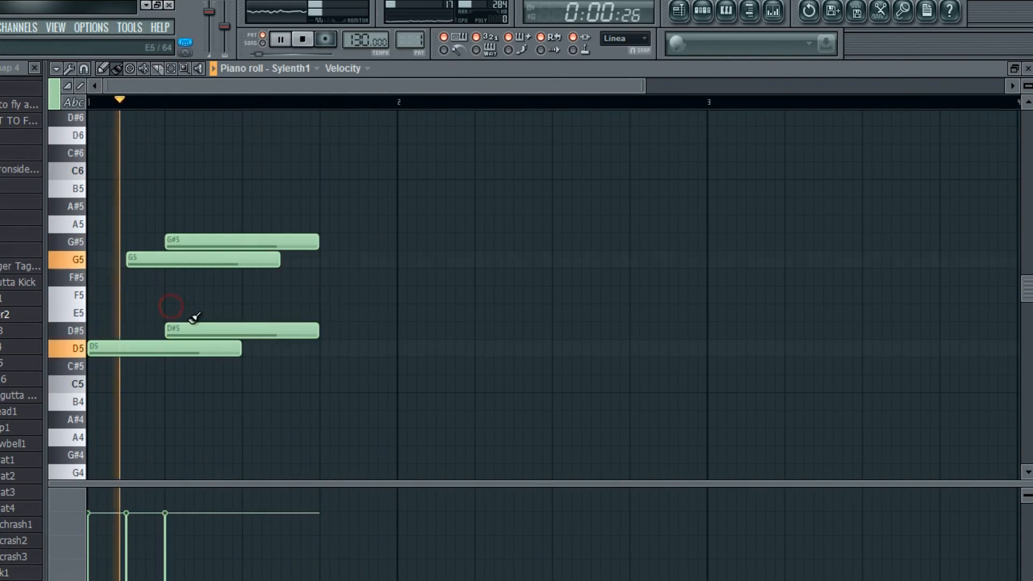
drag(206, 331, 249, 327)
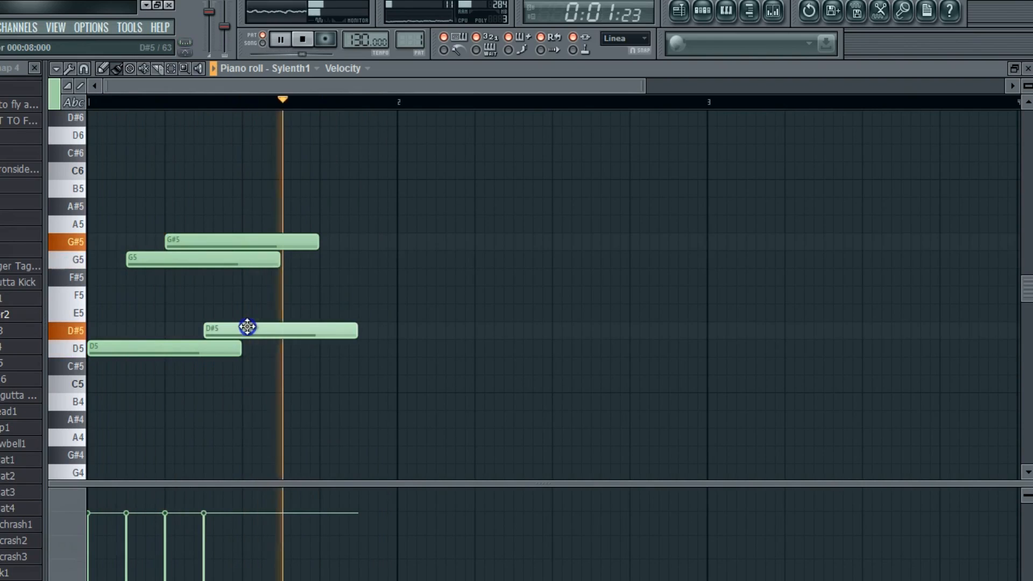
Step: Transpose all four melody notes up two semitones so the phrase starts on E5
click(171, 69)
key(ctrl+a)
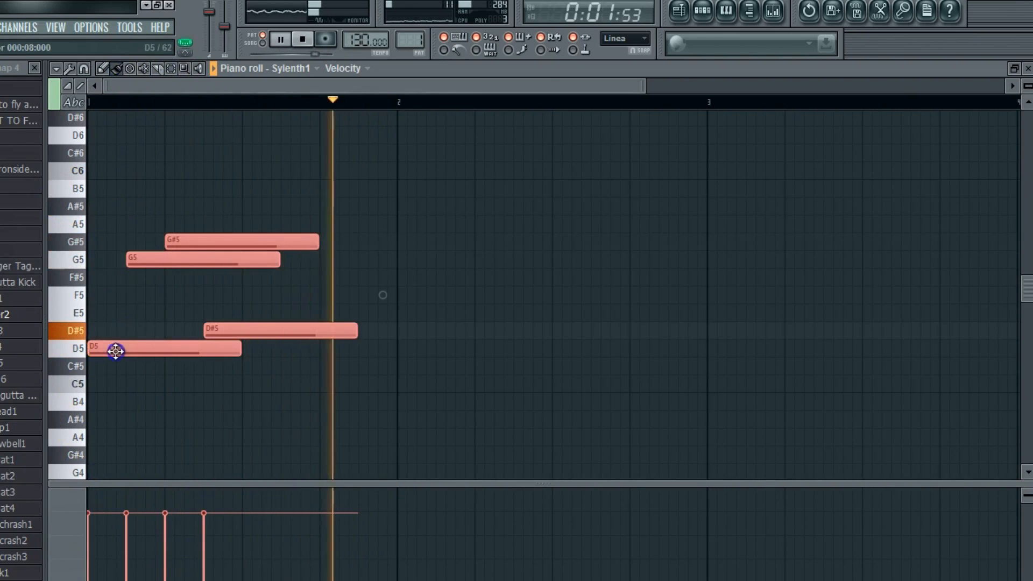
drag(116, 351, 116, 316)
scroll(356, 272, up, 2)
key(ctrl+d)
scroll(353, 291, down, 2)
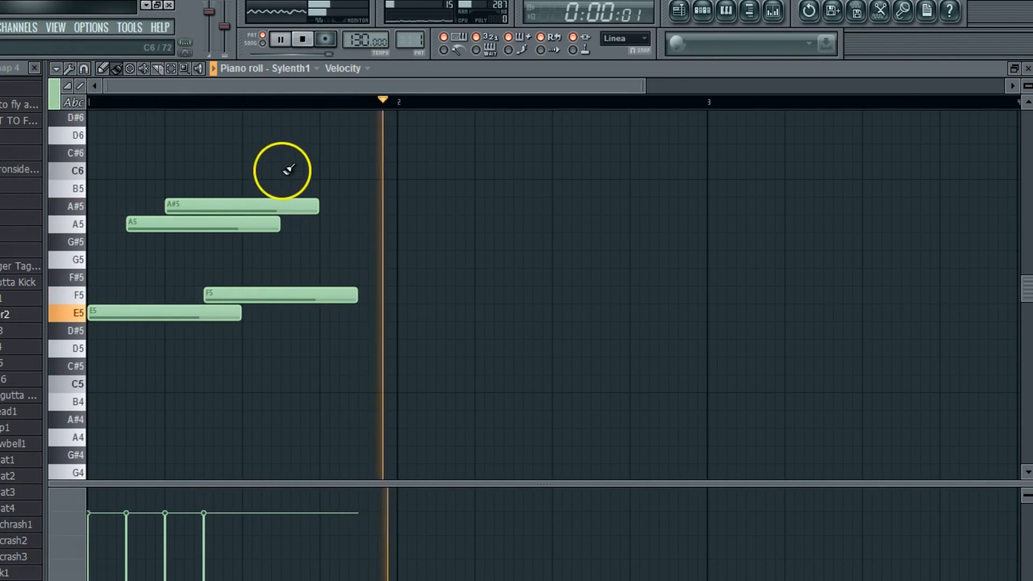
Step: Duplicate the four-note phrase into bar 2 and play the pattern
click(56, 68)
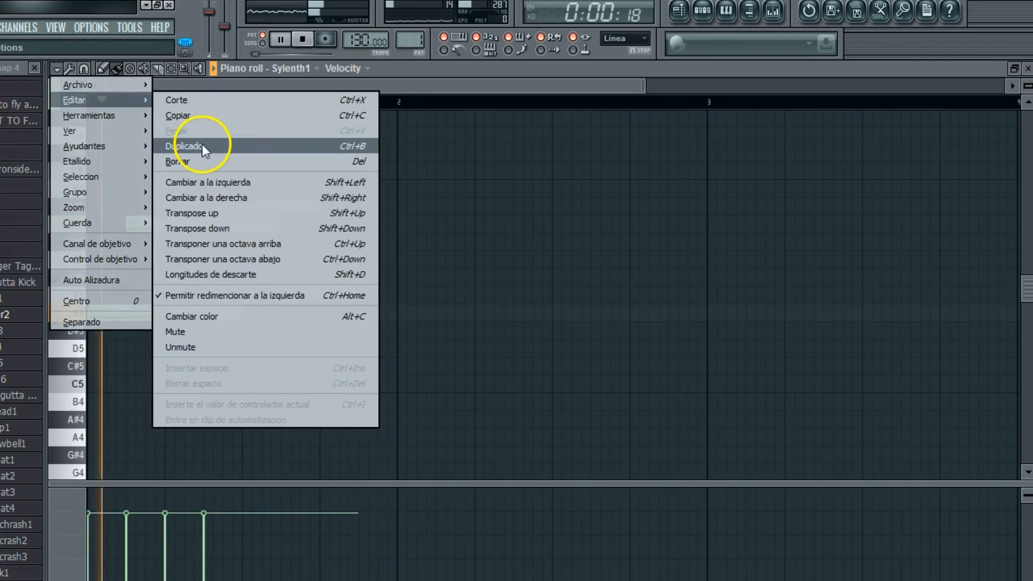
click(202, 143)
drag(436, 307, 466, 322)
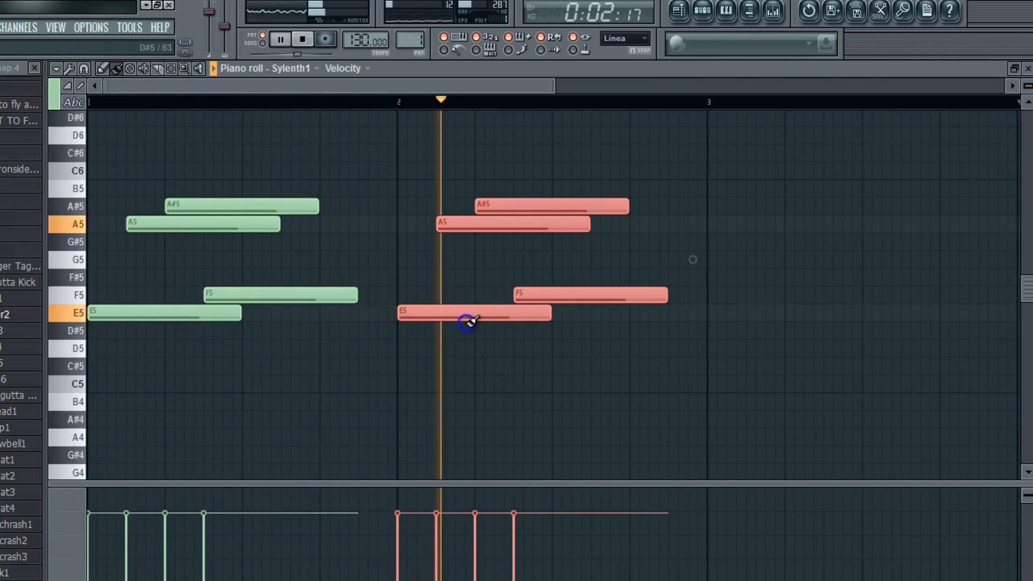
key(space)
Step: Delete the A#5 note from the bar 2 phrase
right_click(406, 197)
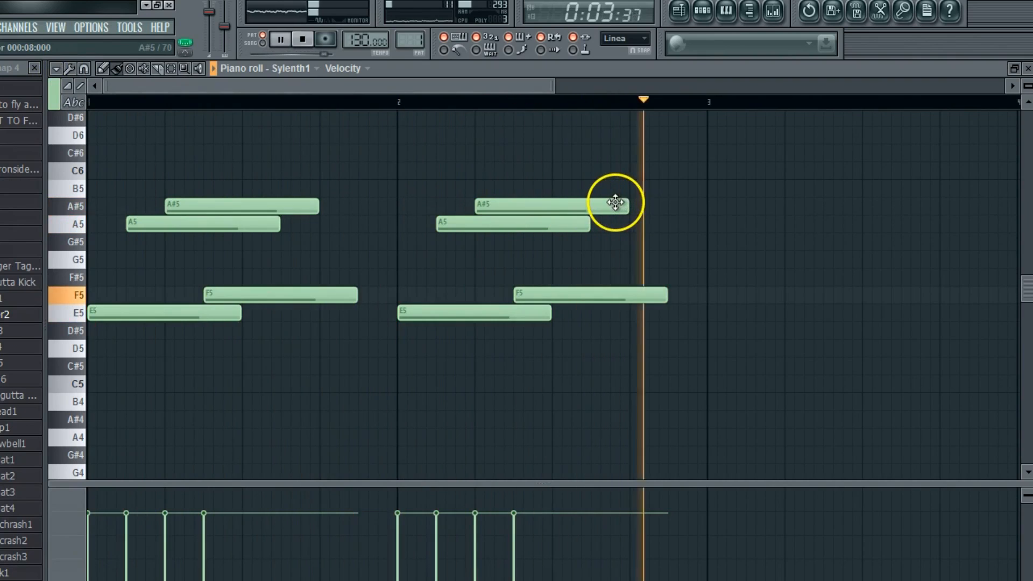
right_click(613, 203)
click(489, 173)
right_click(511, 174)
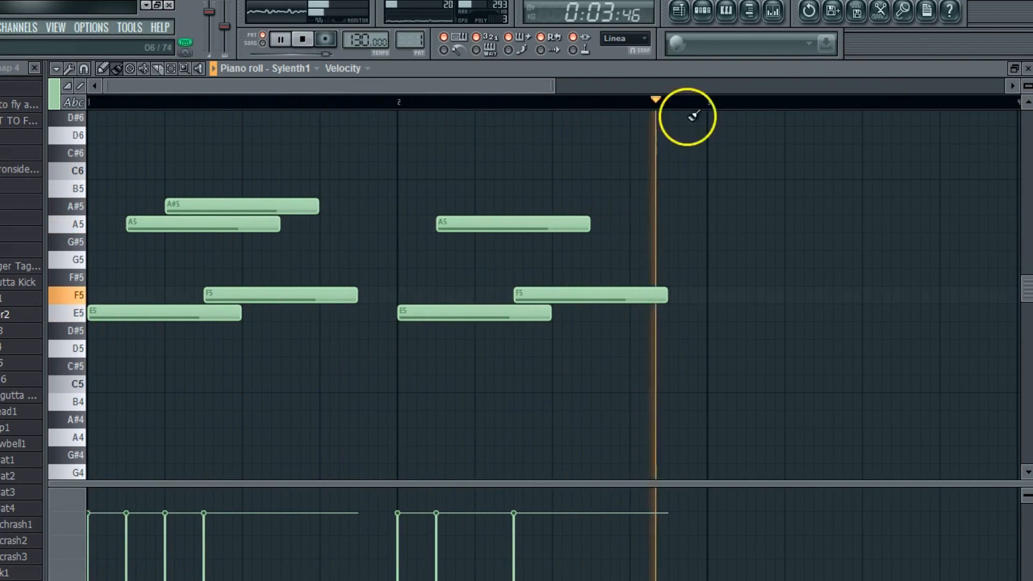
Step: Close the piano roll and open the Sylenth1 #2 synth from the channel rack
click(1027, 69)
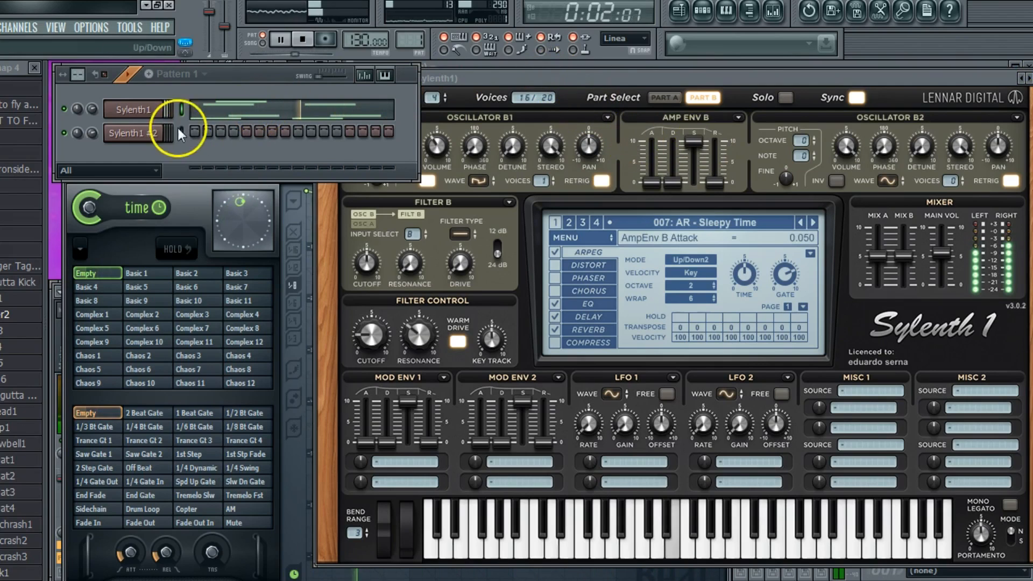
drag(532, 80, 586, 127)
click(153, 125)
drag(461, 216, 527, 90)
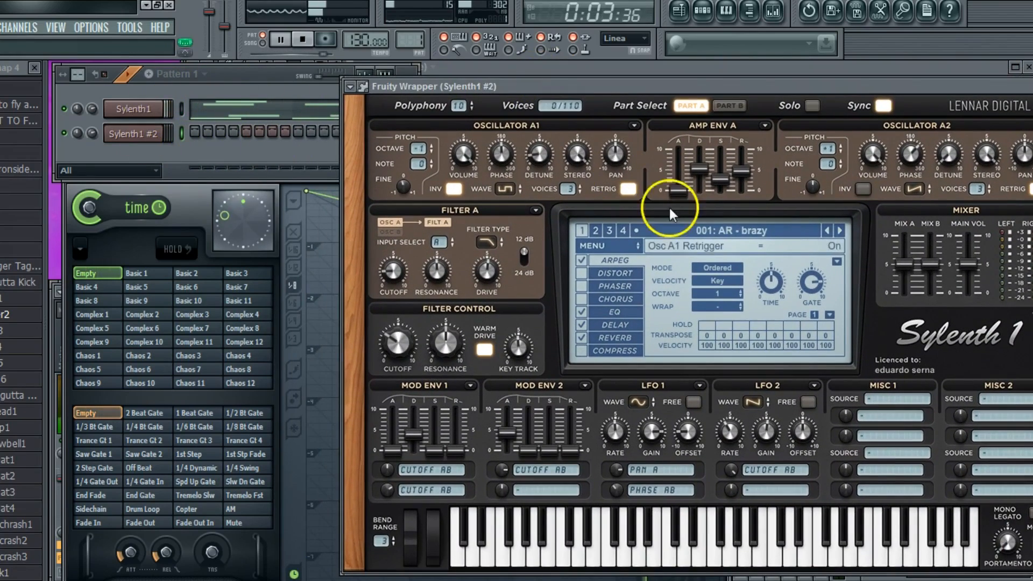
Step: Audition the arpeggio presets in Sylenth1 #2 one after another, starting from 001: AR - brazy
click(841, 230)
click(840, 231)
click(840, 231)
click(841, 231)
click(841, 231)
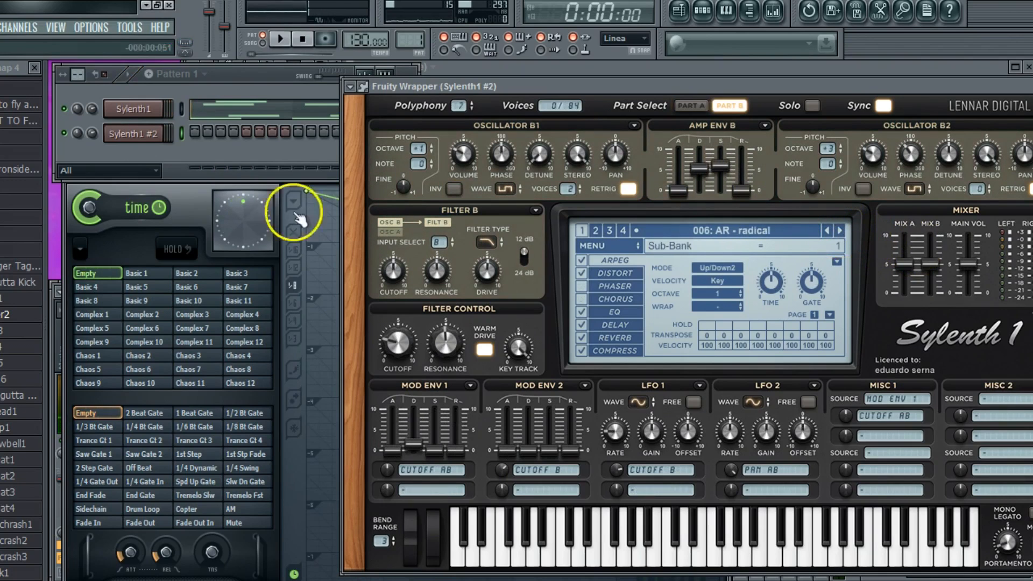
click(840, 231)
click(841, 231)
click(840, 231)
click(840, 232)
click(826, 232)
Step: Place half-bar E5 and F5 notes one after the other in bar 1 of the Sylenth1 #2 piano roll
right_click(135, 134)
click(183, 133)
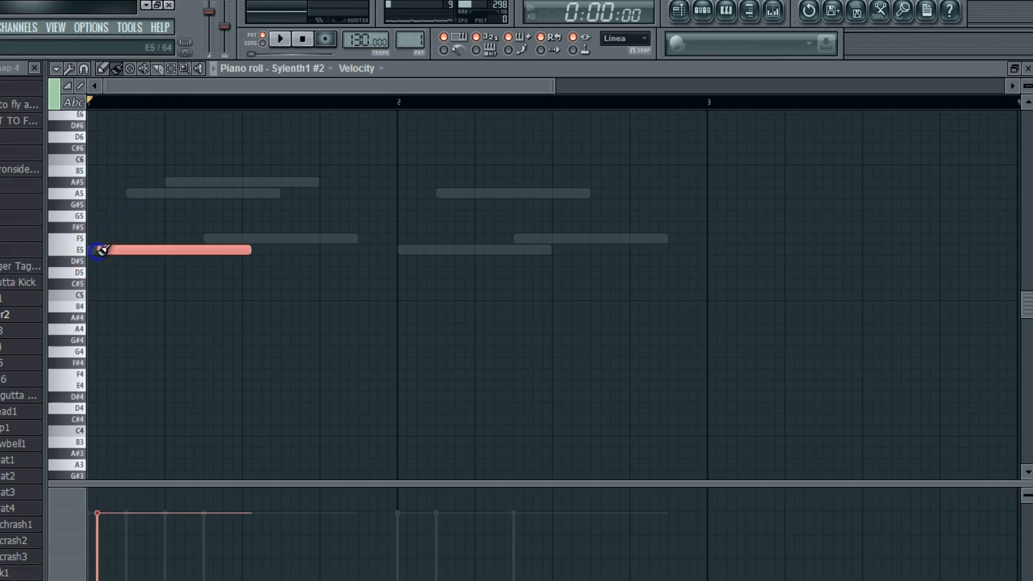
key(space)
click(245, 239)
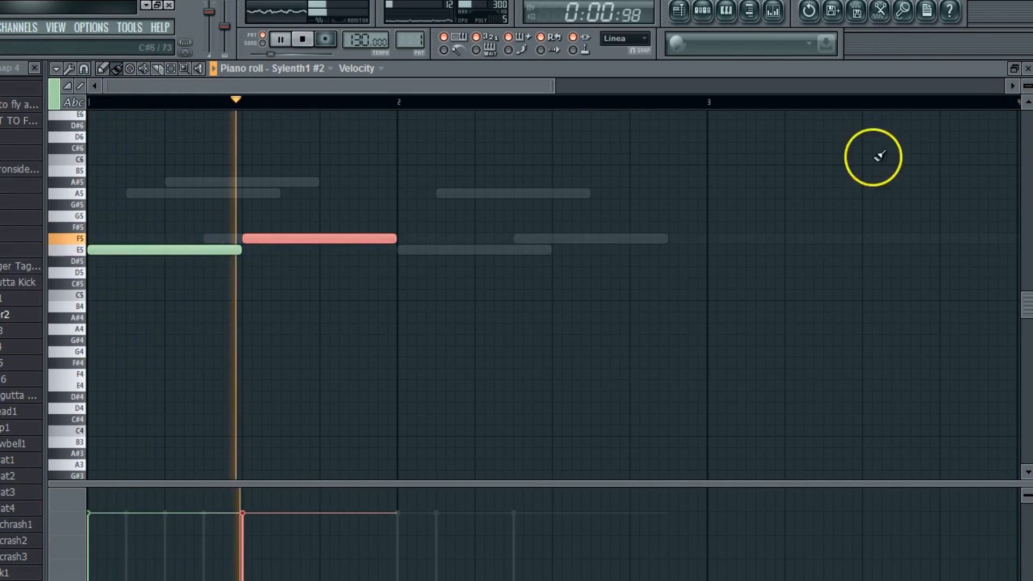
Step: Open Gross Beat on the Sylenth1 #2 mixer track and lower the end point of its time envelope to the -2 line
click(773, 9)
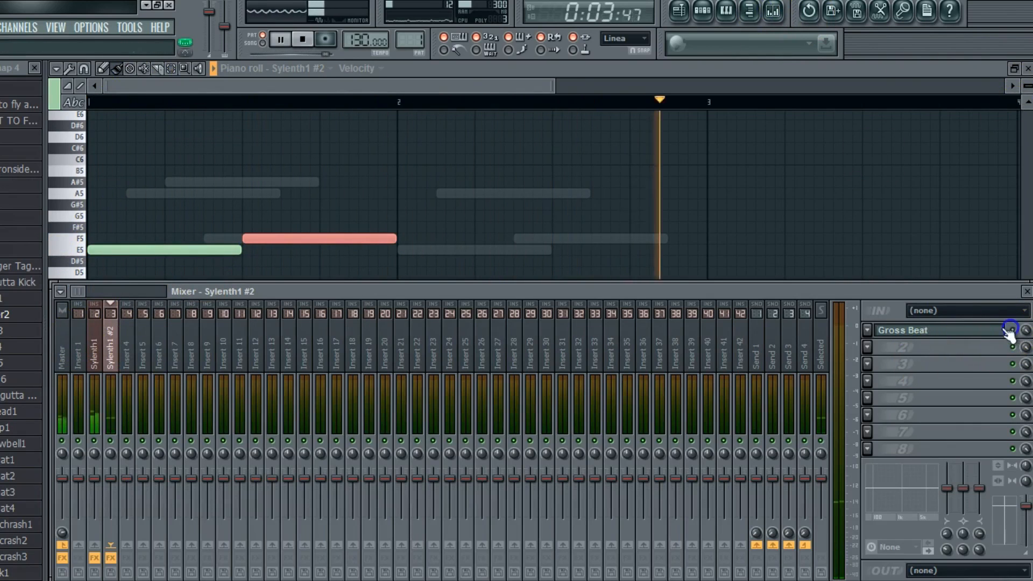
click(885, 330)
right_click(759, 230)
click(797, 275)
drag(759, 231, 761, 333)
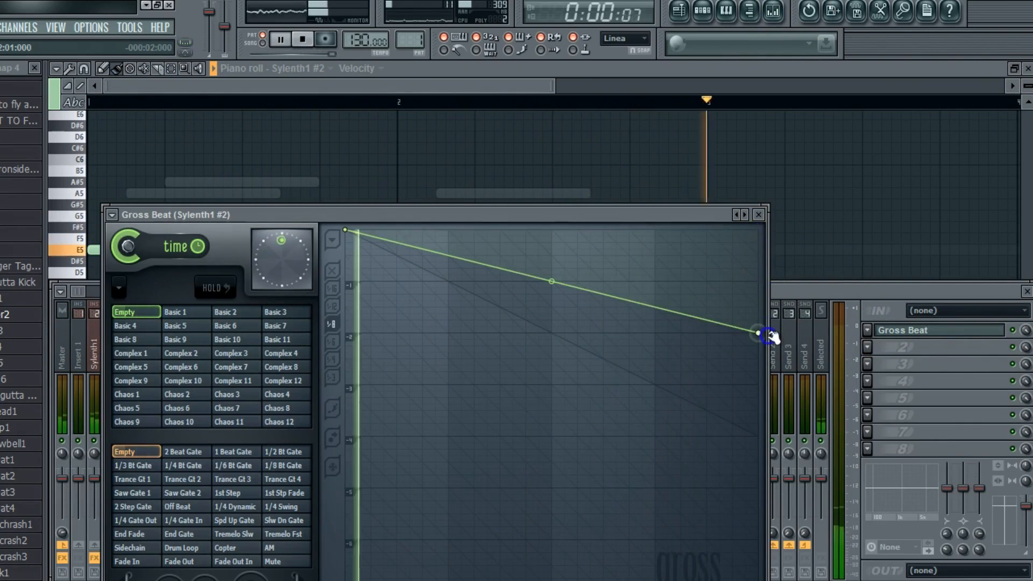
Step: Move the F5 note to A5 at the start of bar 1 and add an A4 note, stacking a chord with E5
click(112, 70)
drag(282, 239, 77, 193)
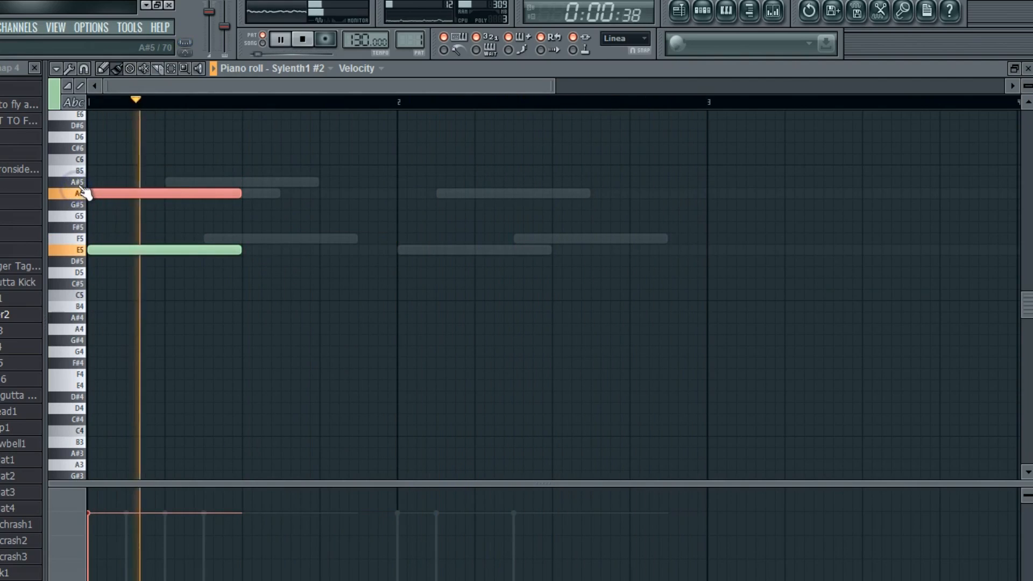
click(1028, 68)
click(222, 141)
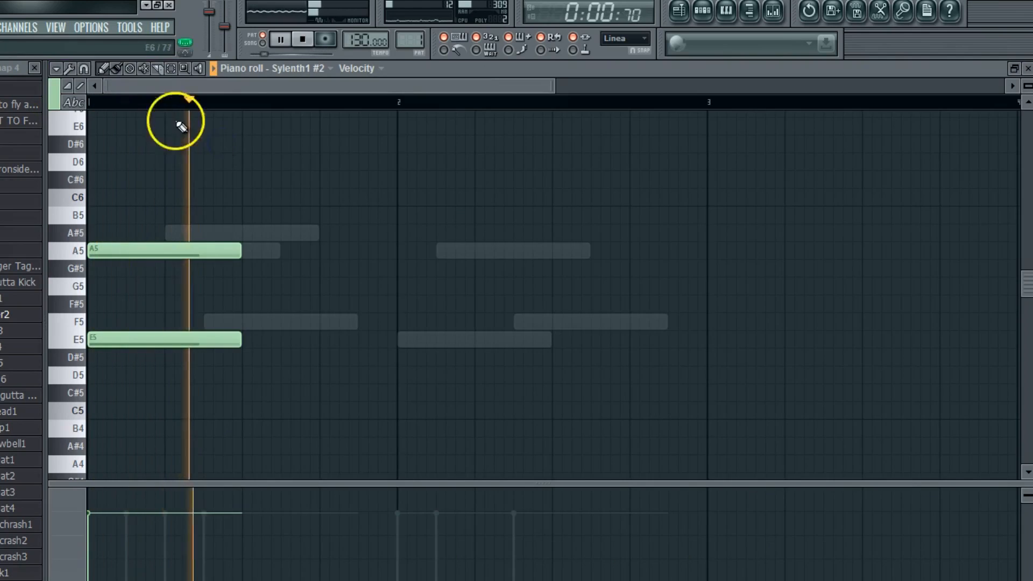
scroll(90, 344, down, 3)
drag(90, 376, 50, 347)
Step: Return to the Sylenth1 #2 synth and switch its preset to 019: BL - Icicles
click(1027, 68)
click(819, 237)
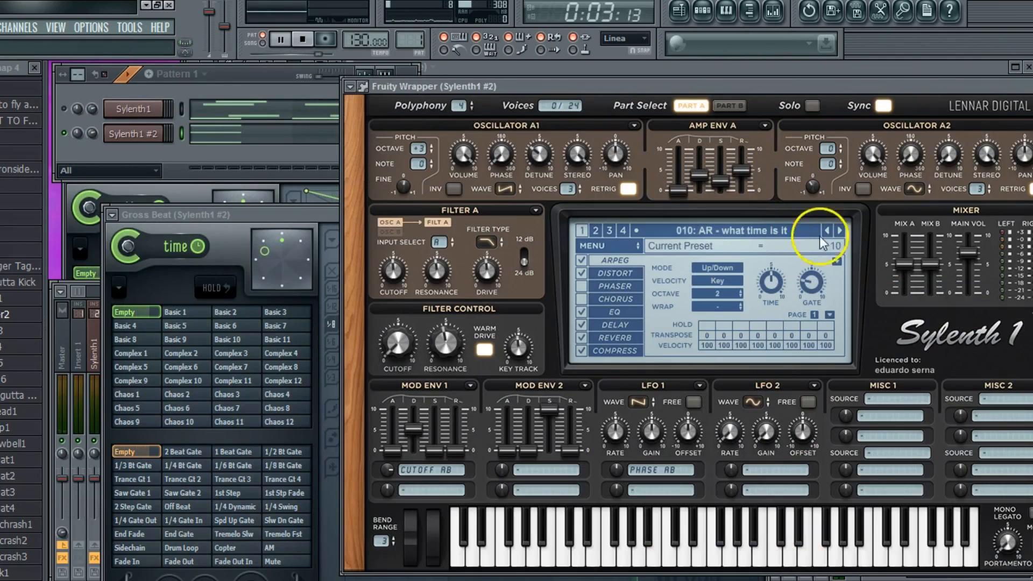
click(838, 231)
click(262, 169)
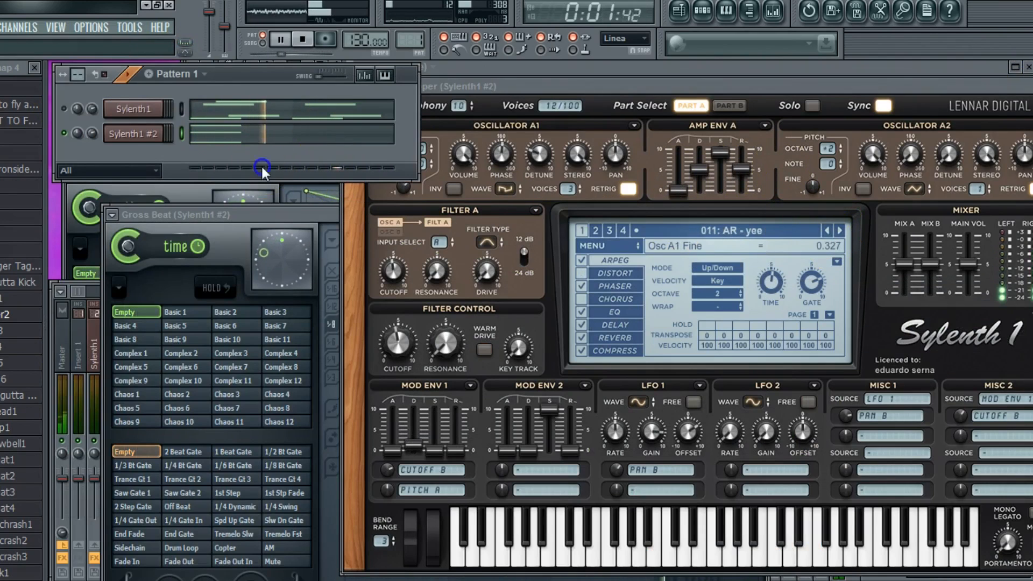
click(838, 230)
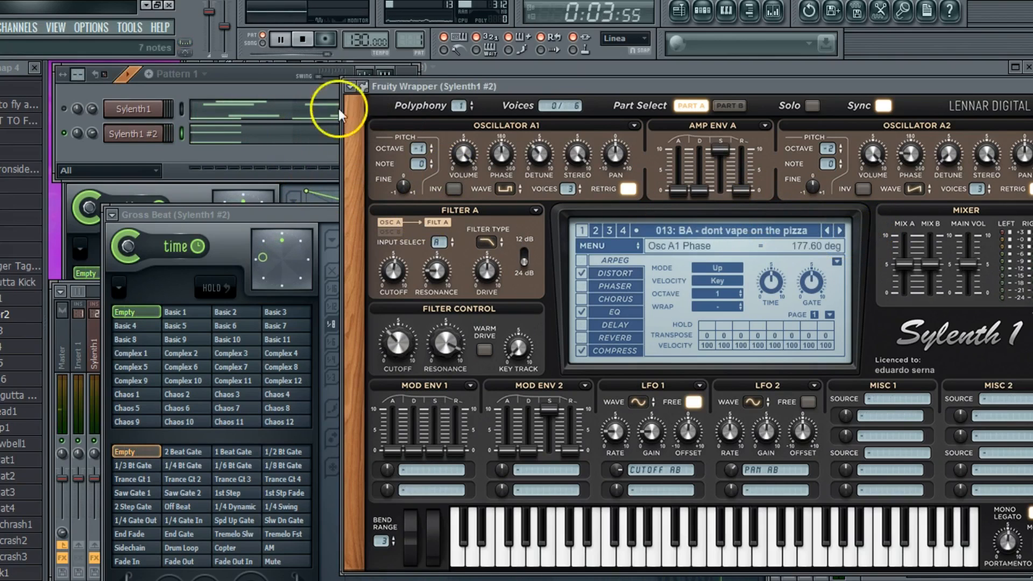
click(303, 39)
click(841, 230)
click(841, 230)
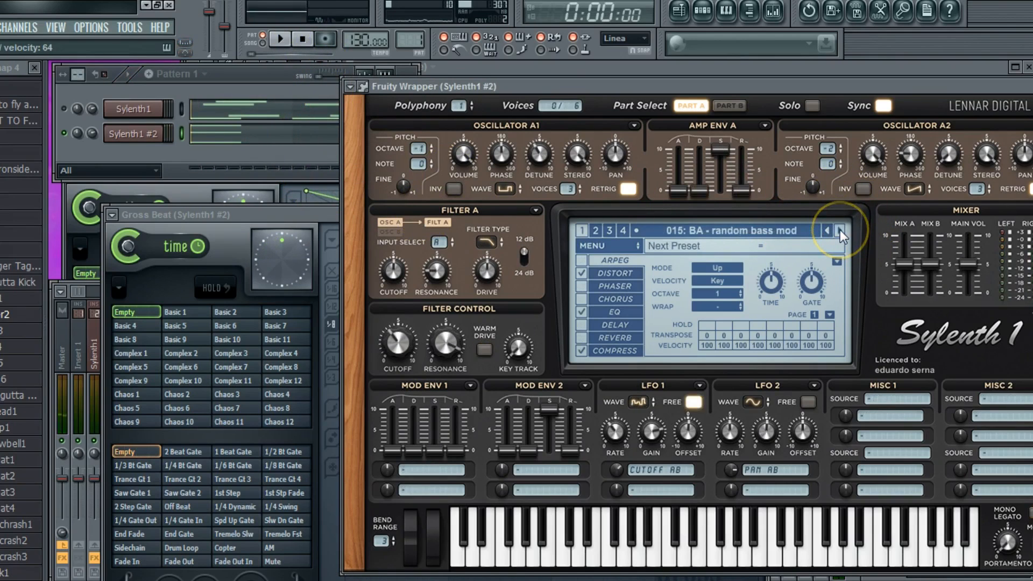
click(841, 230)
click(840, 230)
click(841, 230)
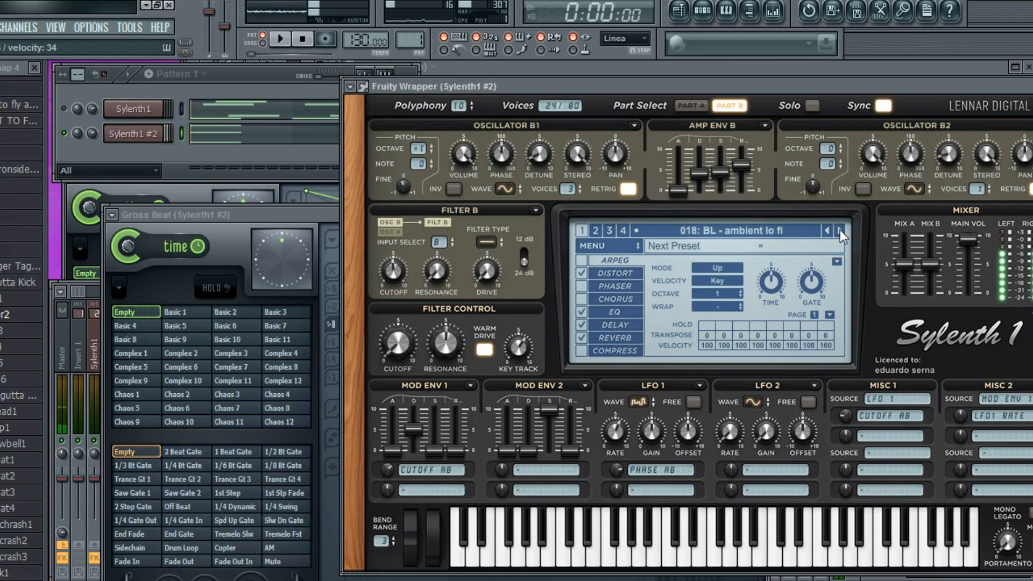
click(840, 231)
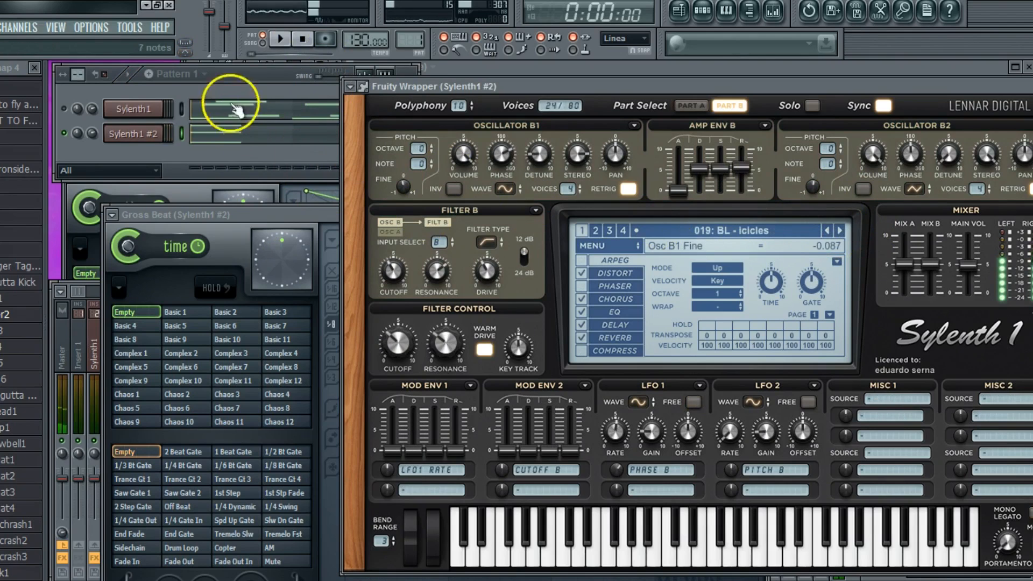
Step: Delete the A5, E5 and A4 chord notes from the Sylenth1 #2 piano roll
click(182, 129)
right_click(143, 188)
right_click(141, 277)
right_click(139, 404)
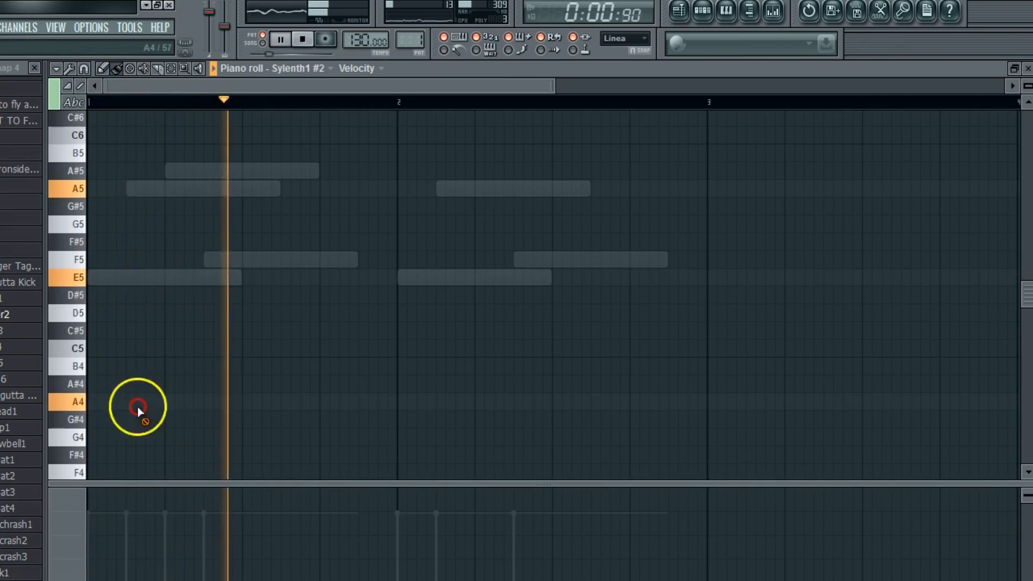
Step: Place two-step A5 and E5 notes back to back at the start of bar 1
click(99, 187)
drag(242, 183, 164, 186)
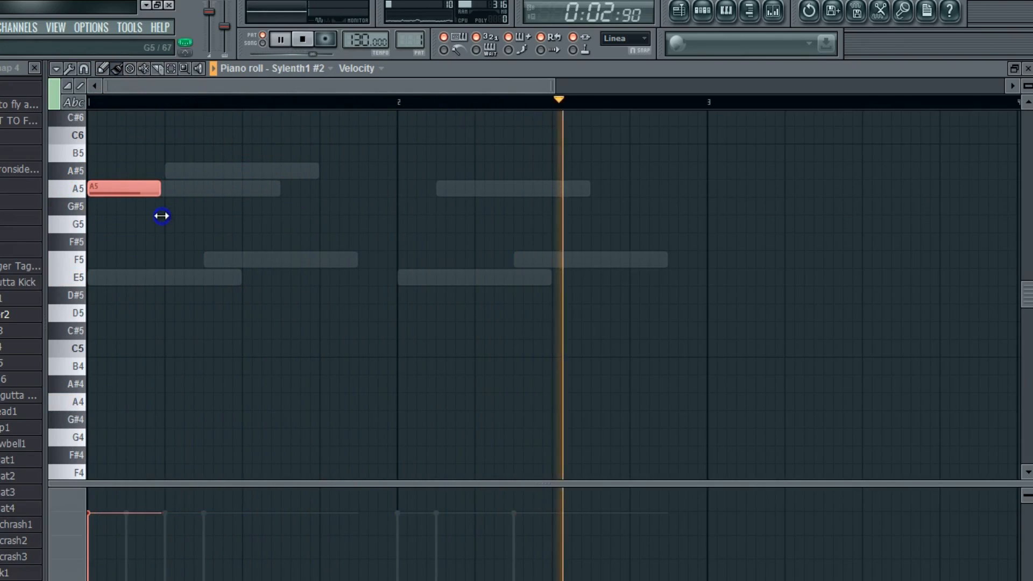
click(168, 277)
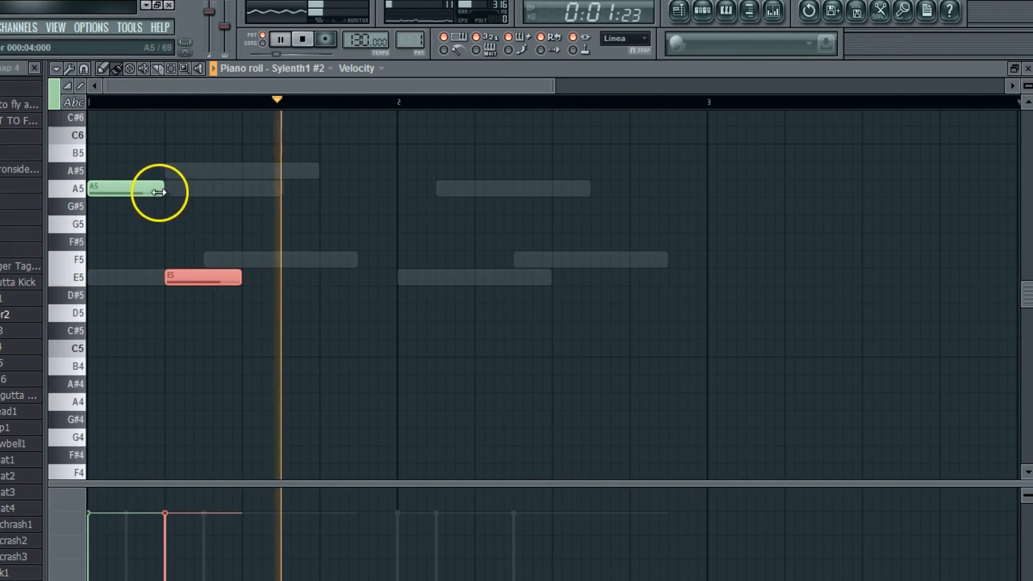
right_click(117, 208)
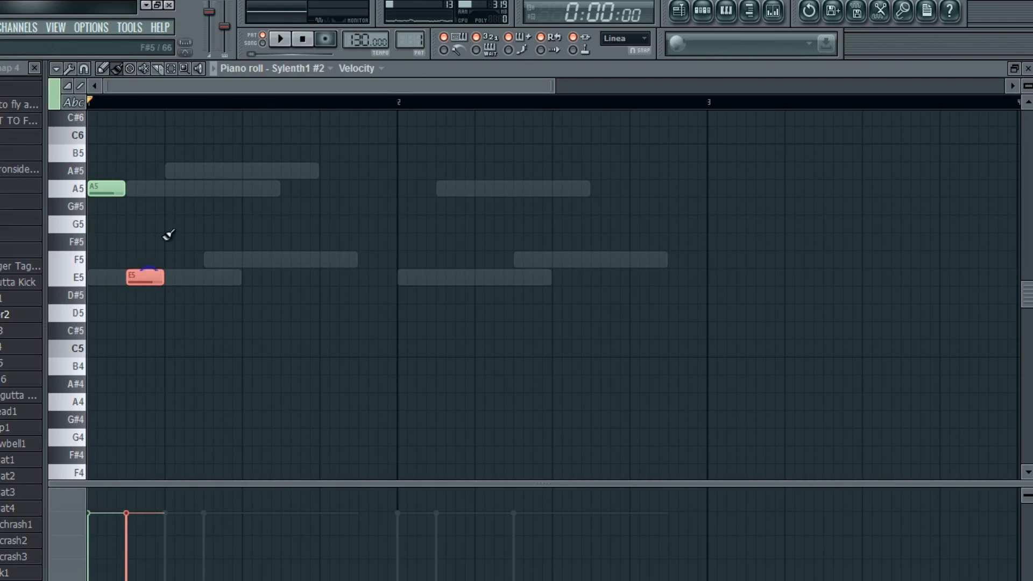
Step: Add a third two-step note on beat 2 and place it on A4 while the pattern plays
key(space)
click(169, 186)
scroll(185, 216, up, 3)
drag(181, 245, 173, 309)
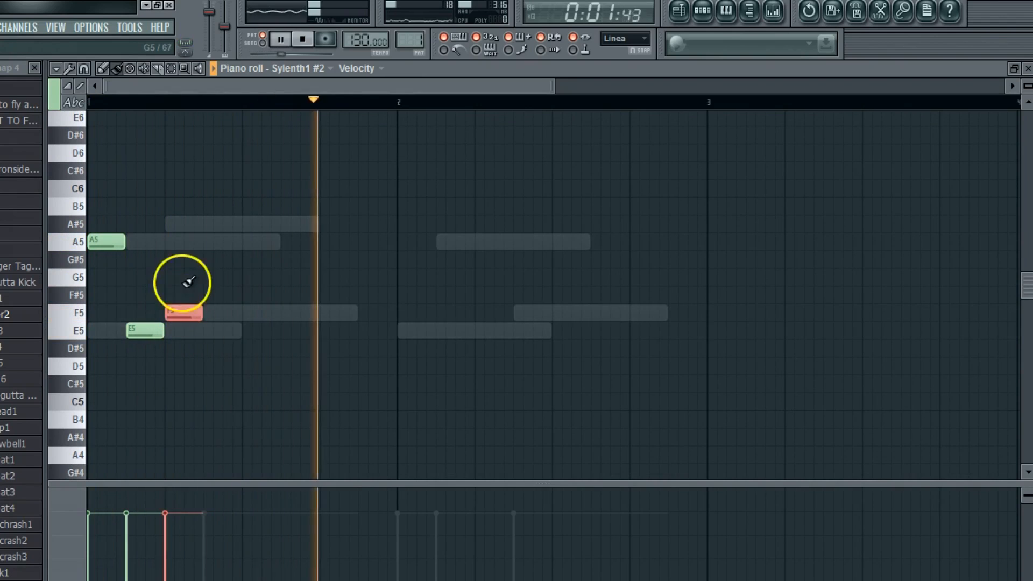
drag(181, 312, 179, 455)
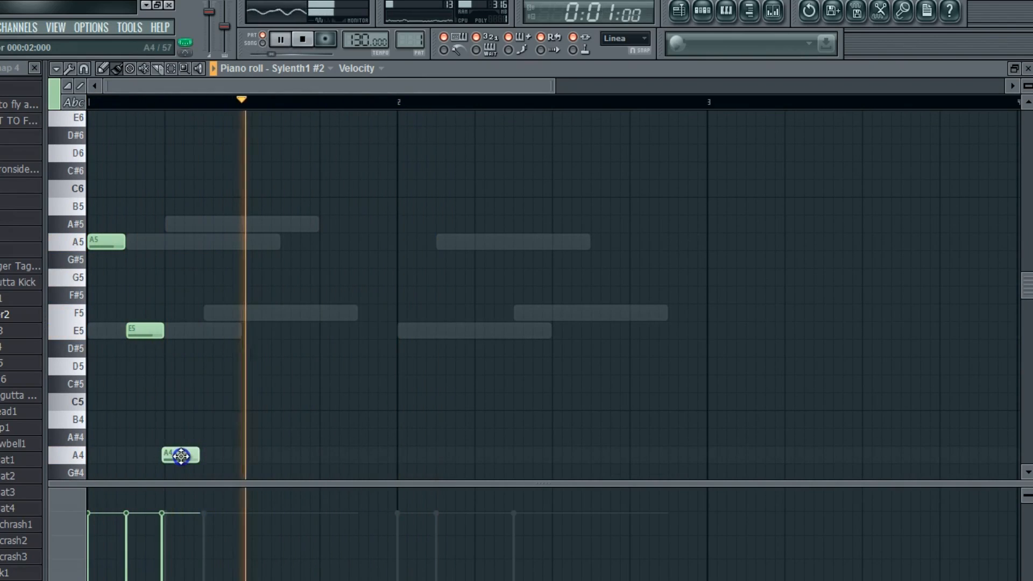
Step: Add a fourth two-step note directly after the A4 note, try it on A#5, and move it to E5
click(210, 433)
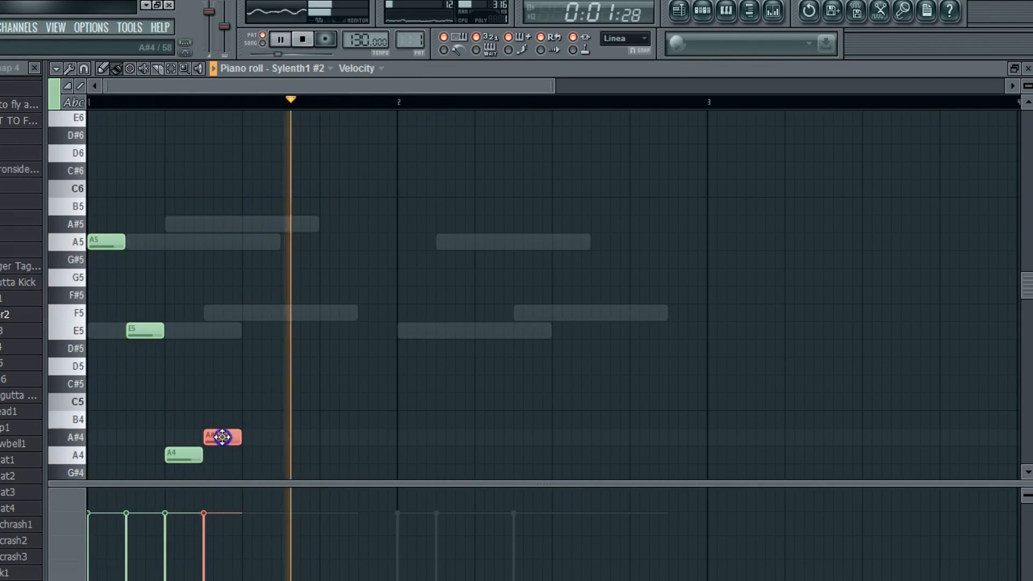
drag(222, 437, 220, 238)
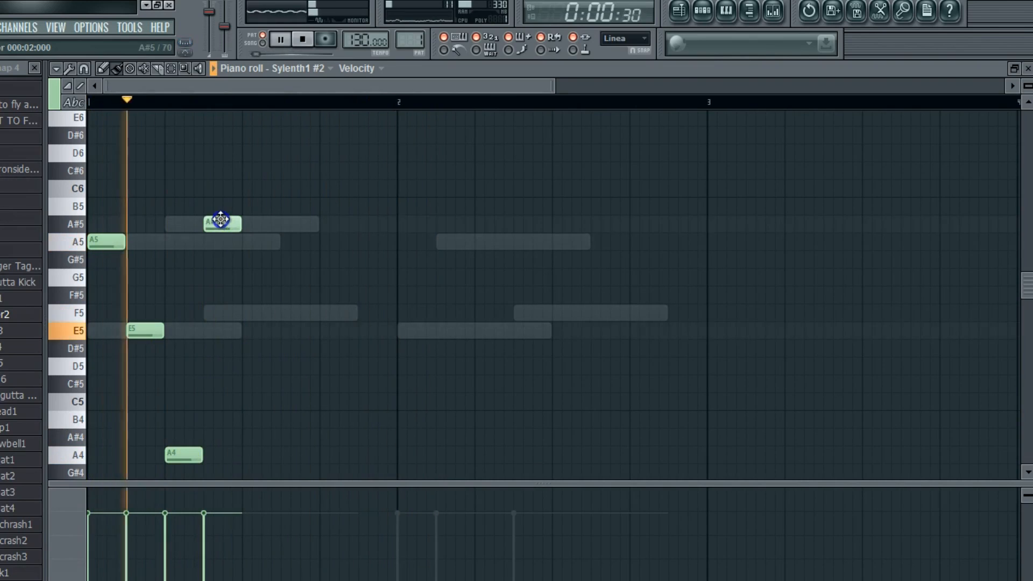
key(space)
key(space)
drag(214, 218, 215, 338)
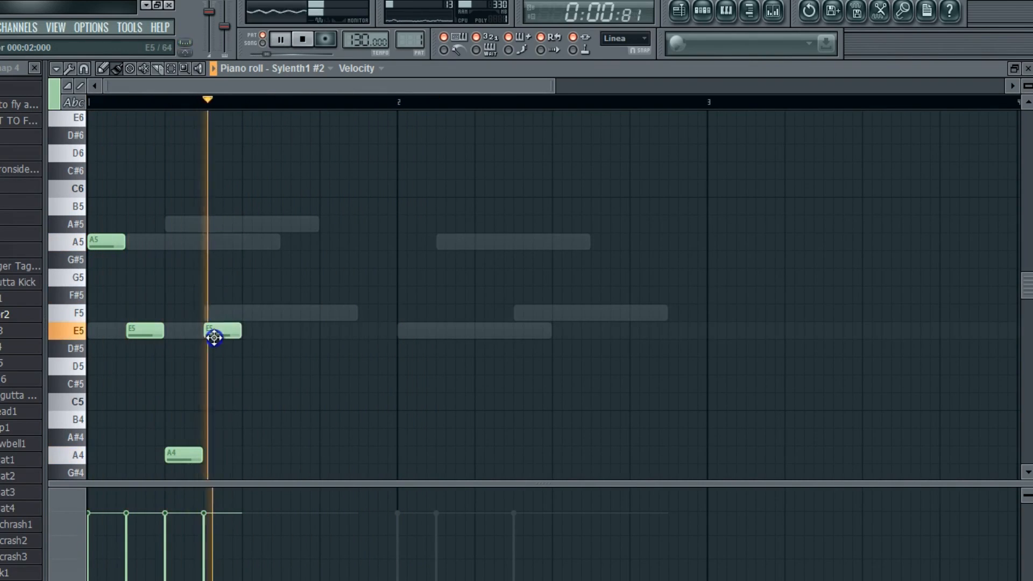
Step: Repeat the A5, E5, A4, E5 figure in the second half of bar 1 with four two-step notes
click(56, 68)
mouse_move(87, 100)
click(213, 145)
Step: Transpose all the Sylenth1 #2 notes up one octave and play the pattern
click(182, 69)
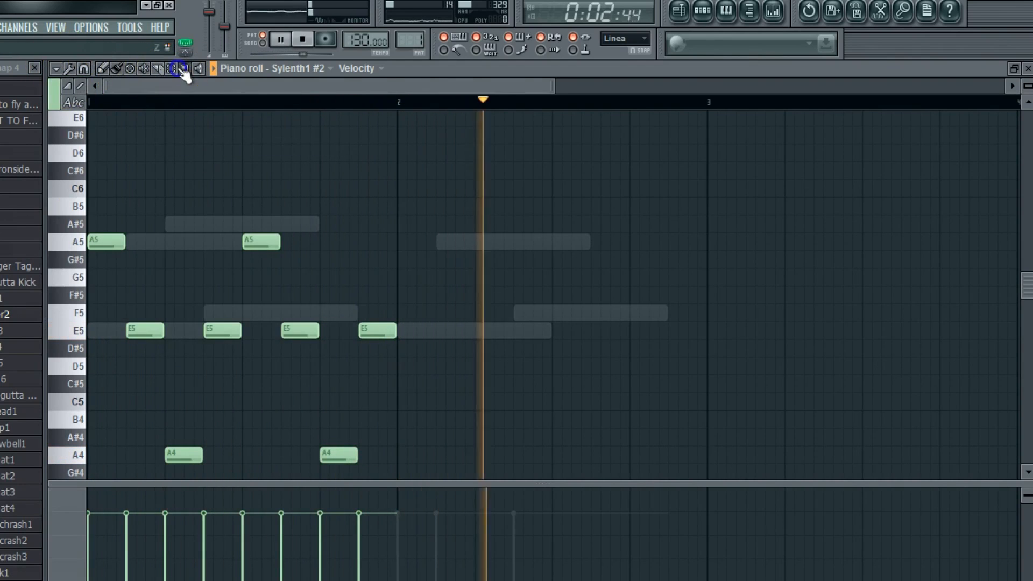
drag(88, 180, 753, 477)
drag(116, 206, 66, 141)
key(space)
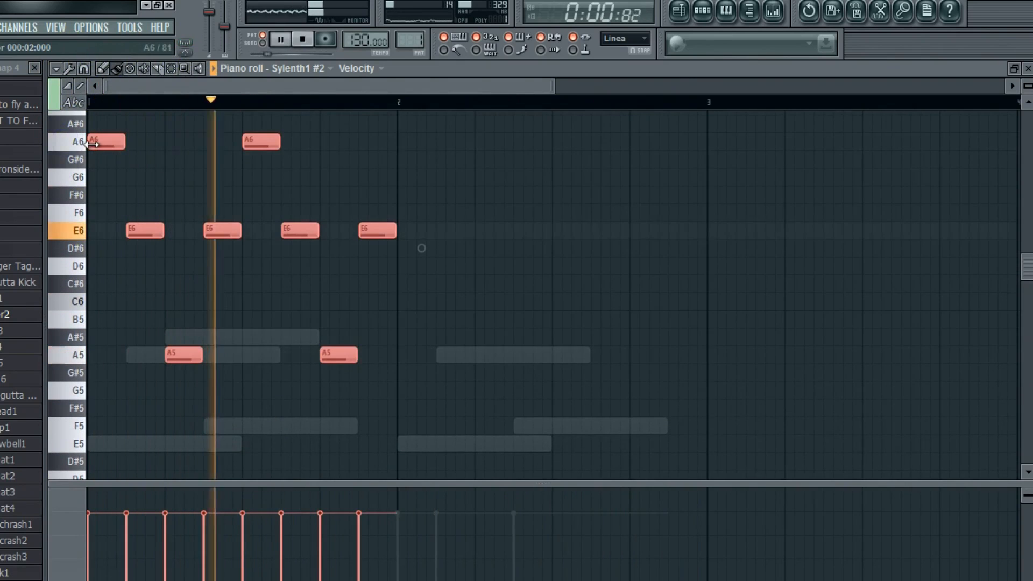
Step: Delete the last five notes of bar 1, keeping only the first three
right_click(253, 141)
right_click(231, 230)
right_click(304, 231)
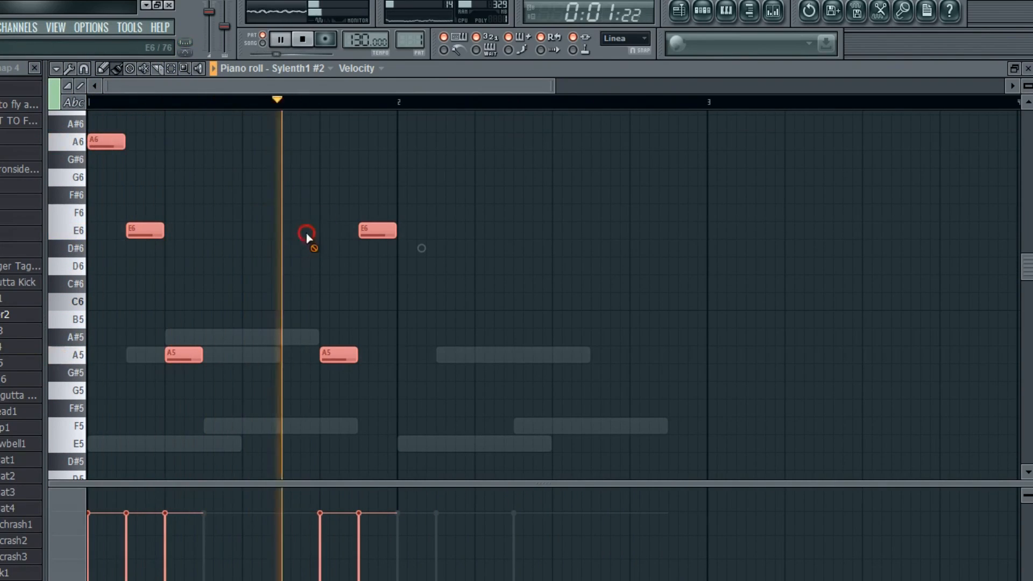
right_click(374, 231)
right_click(342, 355)
Step: Move the three remaining notes to E6, A5 and A#5, in that order
key(space)
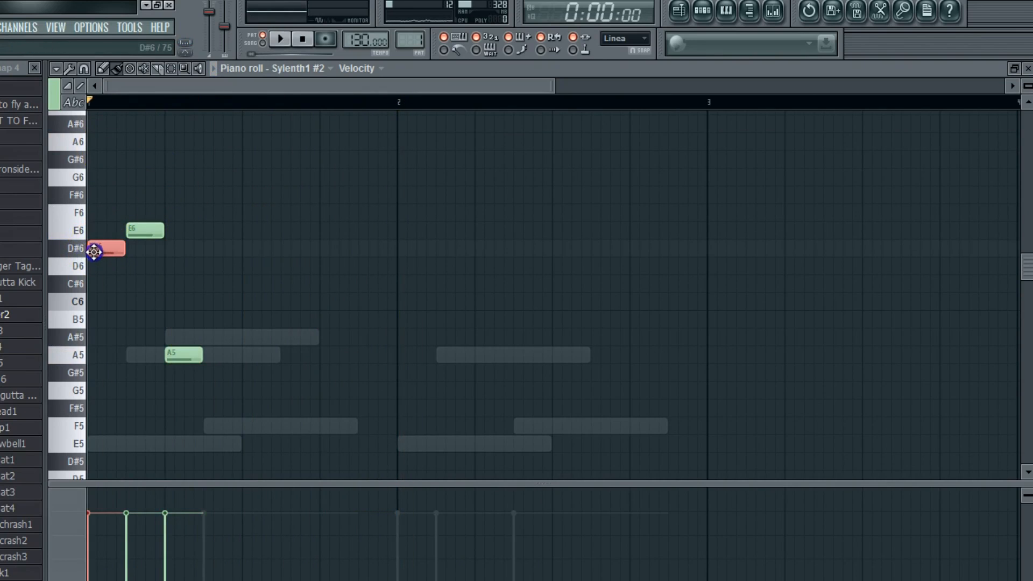
key(space)
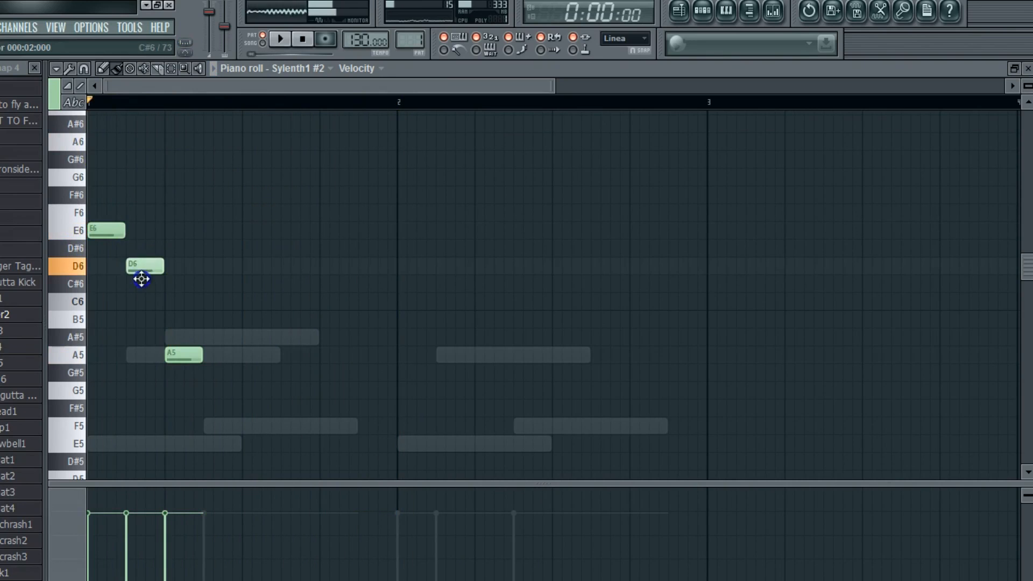
drag(137, 360, 180, 339)
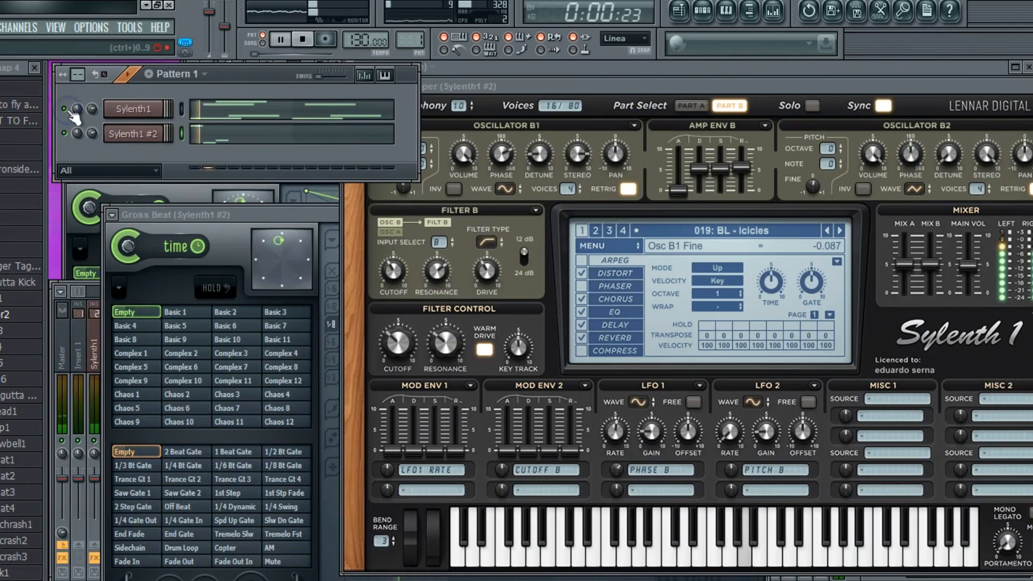
Step: Switch the Sylenth1 #2 synth to the preset 020: BL - Psychedelic Bells
click(93, 131)
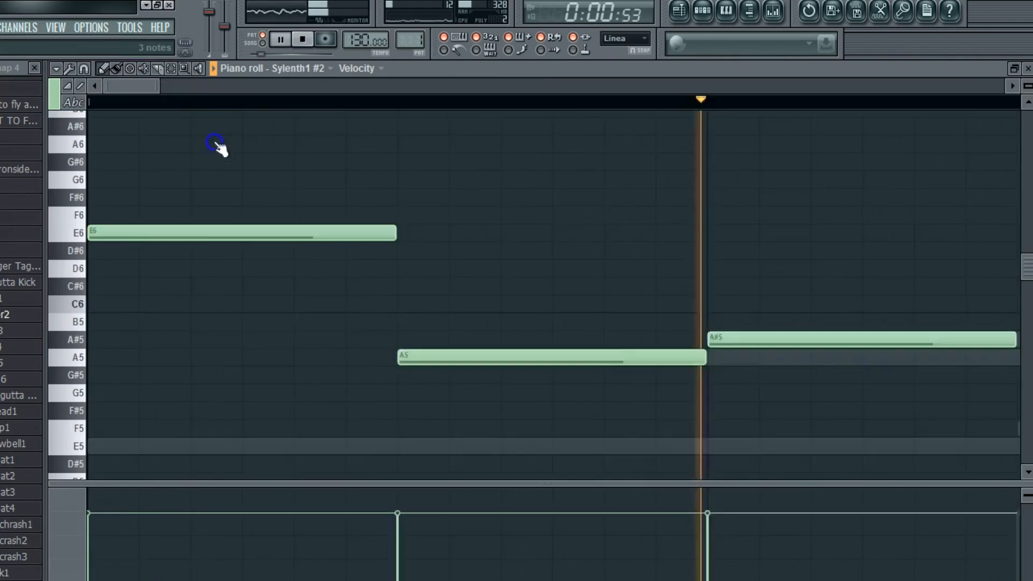
click(104, 67)
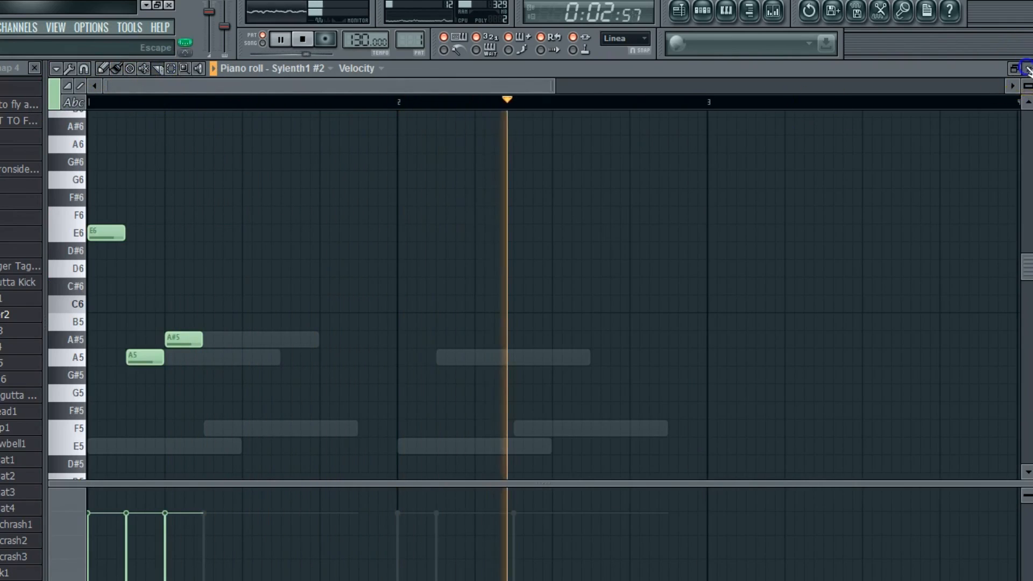
click(840, 232)
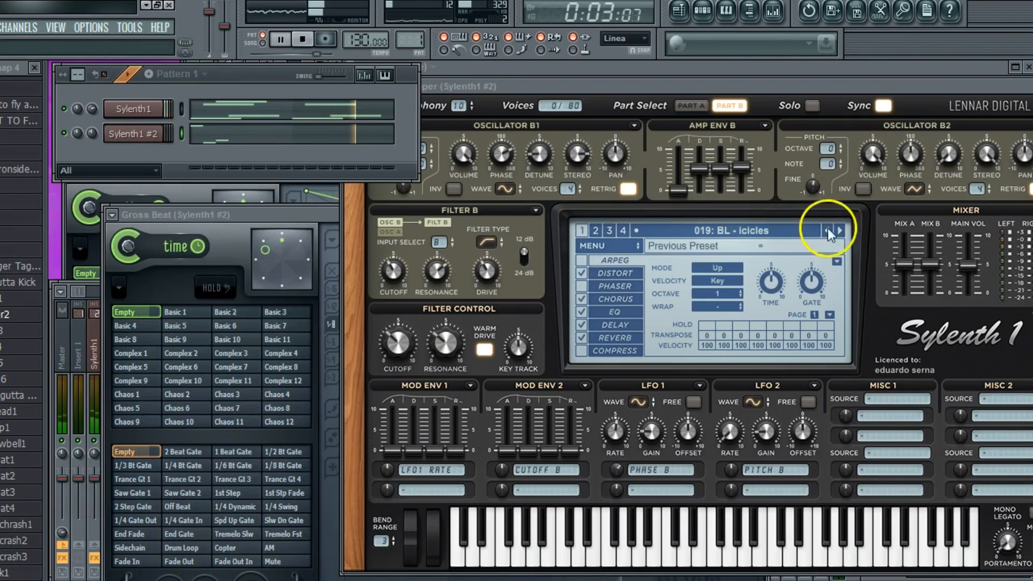
click(840, 232)
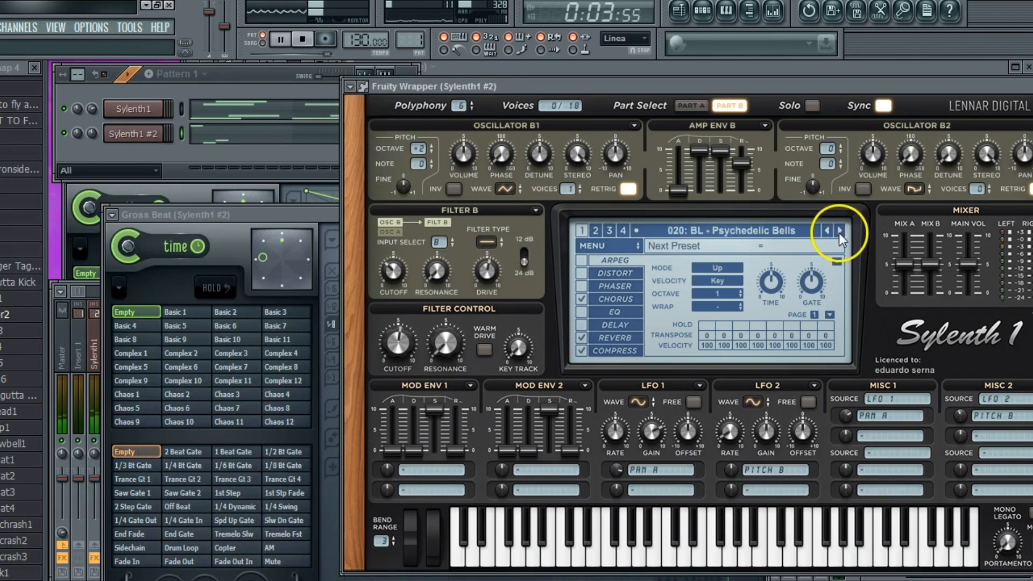
click(96, 137)
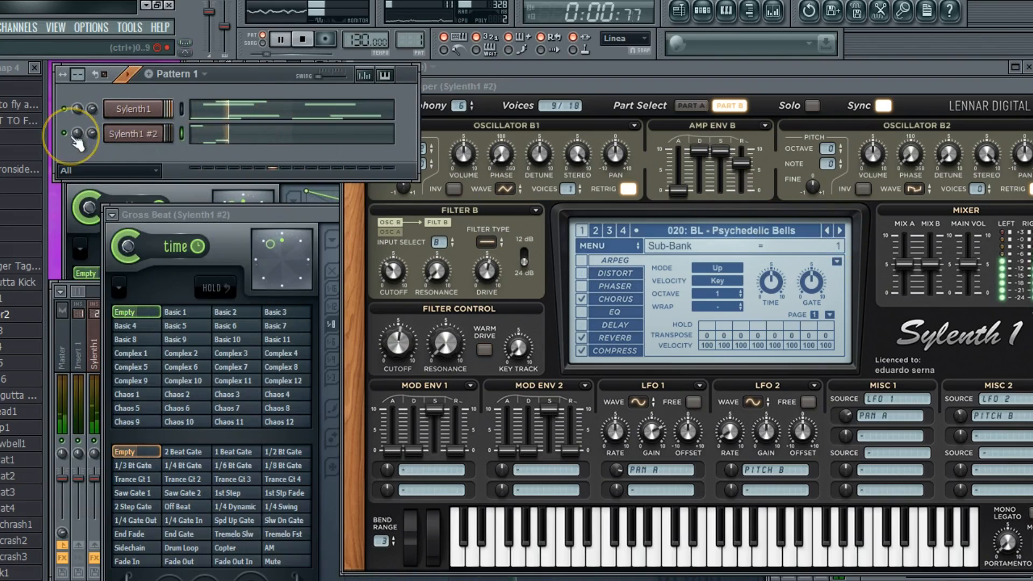
Step: Try two-step notes at the start of bar 2 on A#5 and E6, settling on E6
click(200, 134)
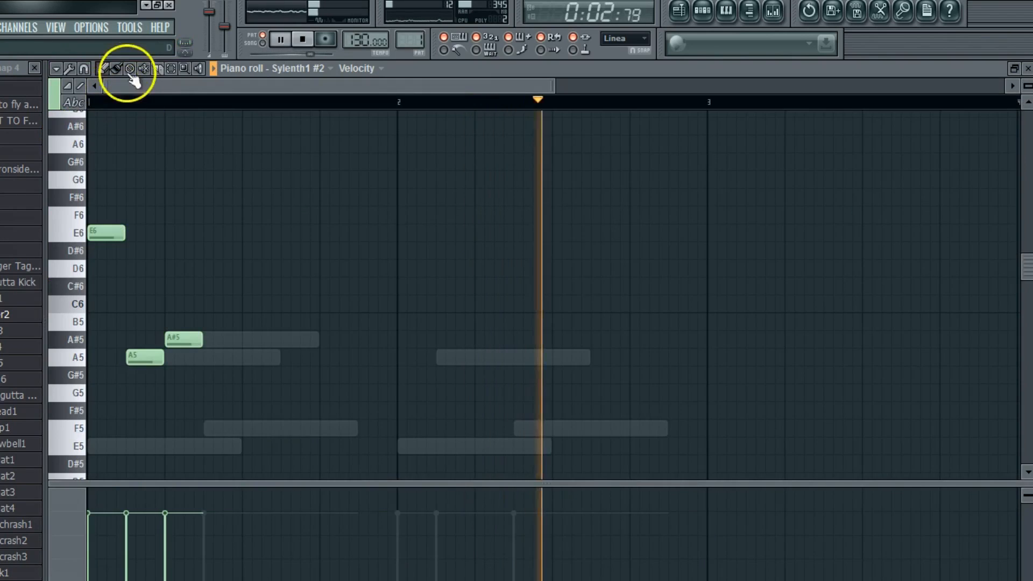
click(396, 231)
click(401, 336)
right_click(415, 339)
click(409, 237)
right_click(411, 235)
click(408, 234)
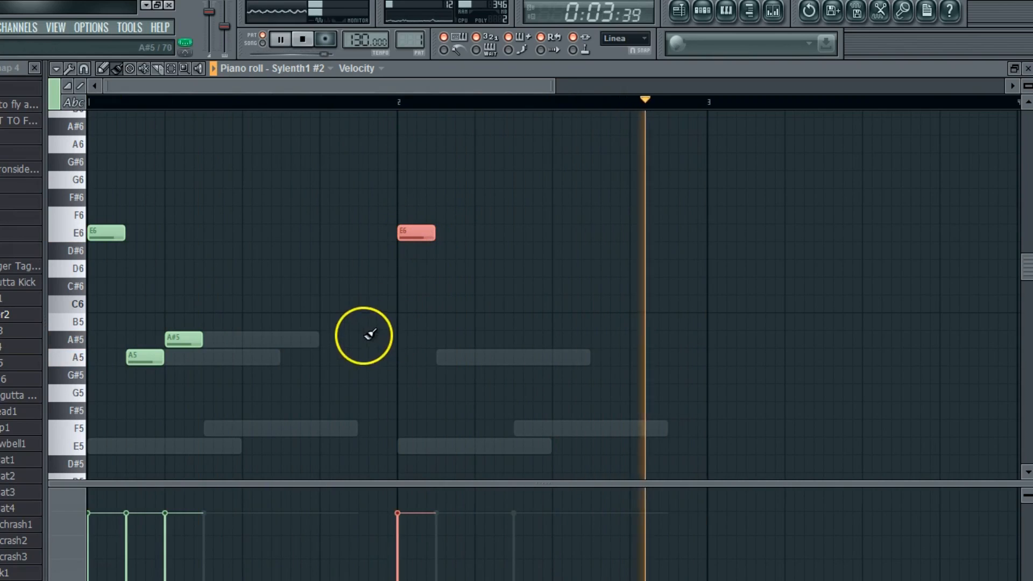
Step: Add two-step A#5 and A5 notes back to back directly after the E6 note in bar 2
click(432, 343)
click(484, 322)
right_click(489, 323)
right_click(446, 345)
click(452, 344)
click(478, 355)
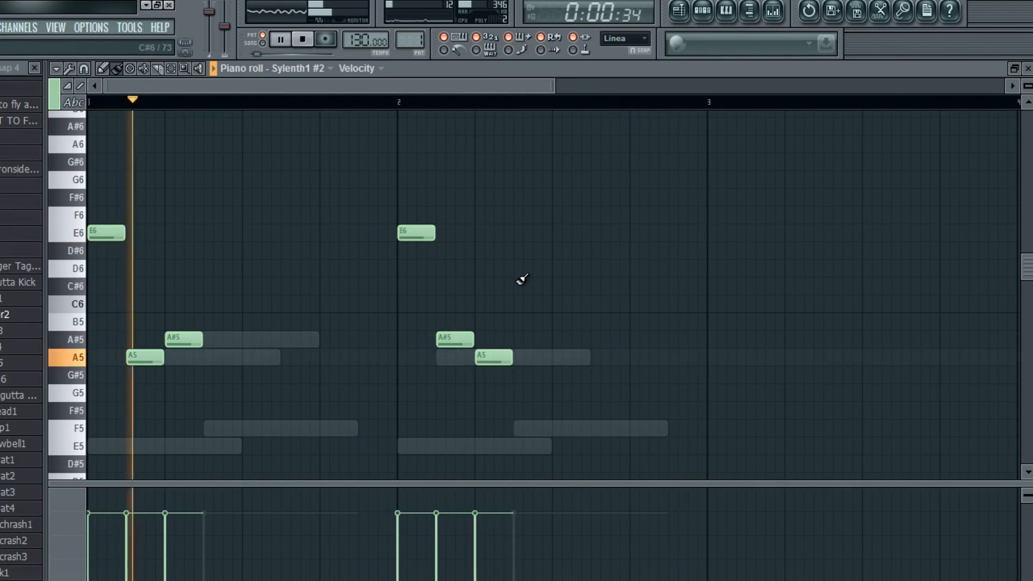
Step: Delete the E6, A#5 and A5 notes from bar 2
right_click(418, 236)
right_click(455, 340)
right_click(494, 357)
Step: Place a two-step A#5 note at the start of bar 2 and an A5 note directly after it
drag(420, 346, 414, 360)
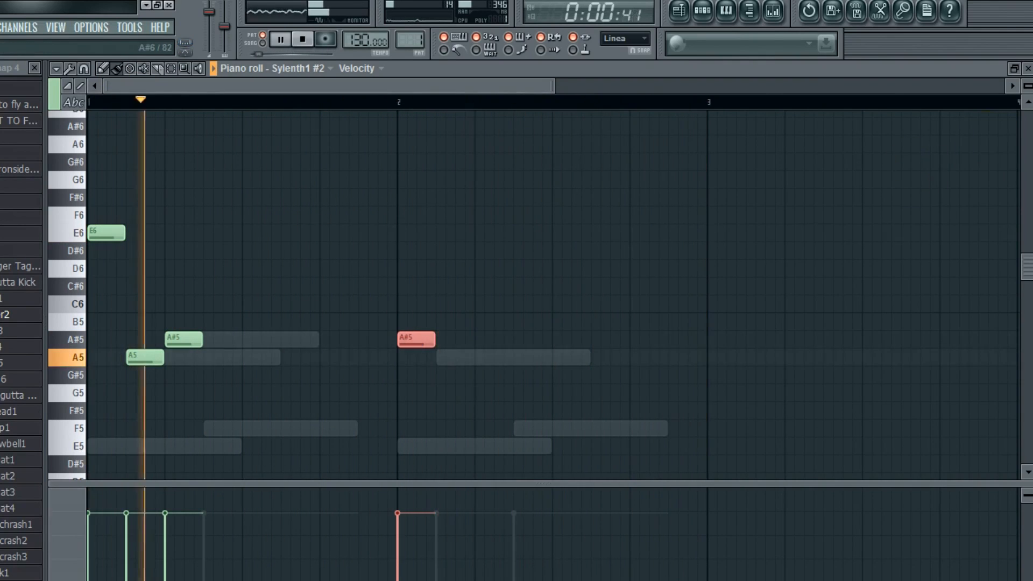
click(1028, 69)
click(110, 135)
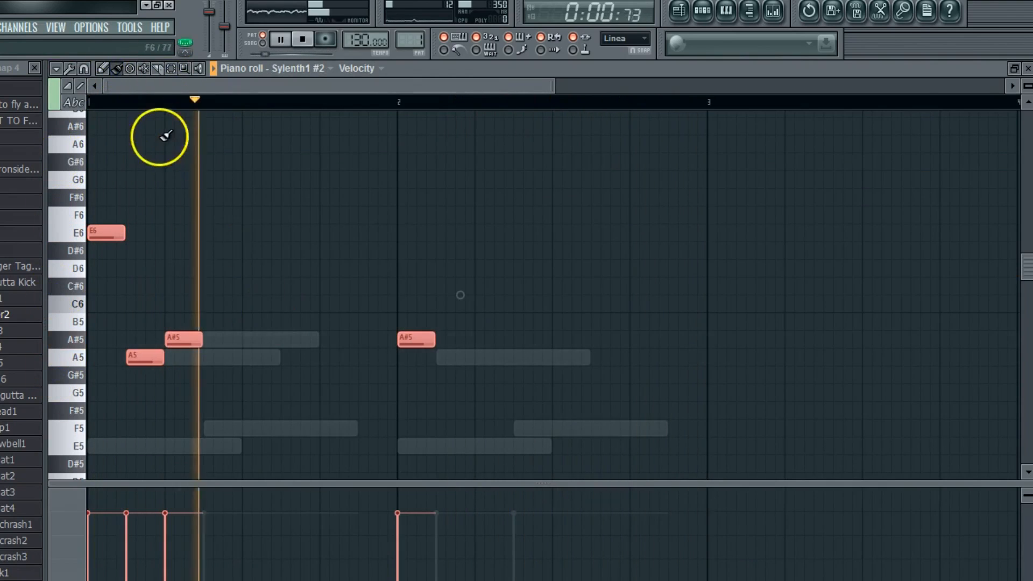
click(453, 357)
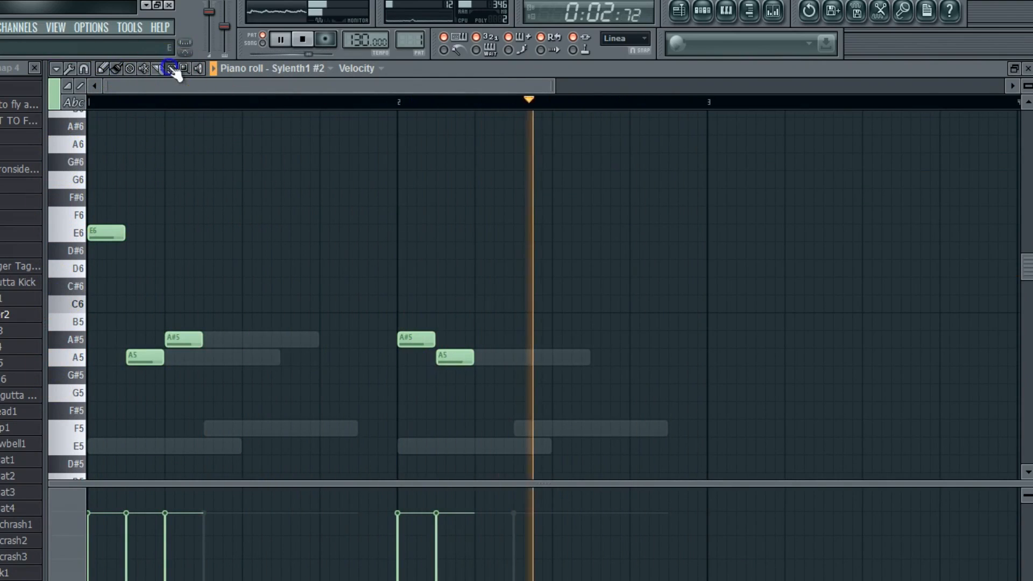
Step: Transpose all the Sylenth1 #2 notes up one octave so the first note sits on E7
key(ctrl+a)
drag(105, 232, 104, 125)
scroll(122, 156, up, 1)
right_click(229, 177)
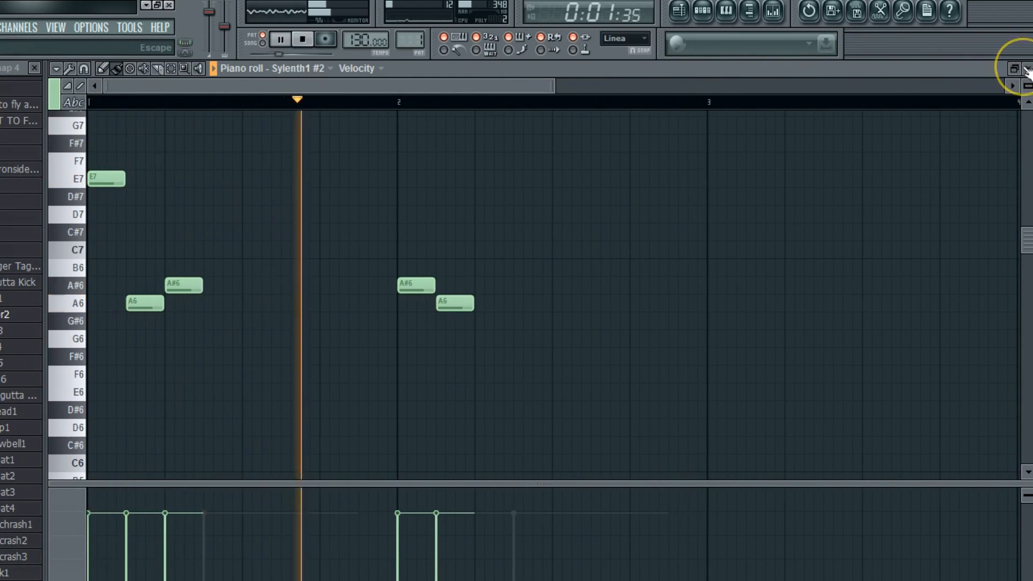
Step: Transpose all the Sylenth1 #2 notes down so the first note sits on C#6, and close the piano roll
click(173, 67)
drag(89, 154, 565, 474)
click(116, 73)
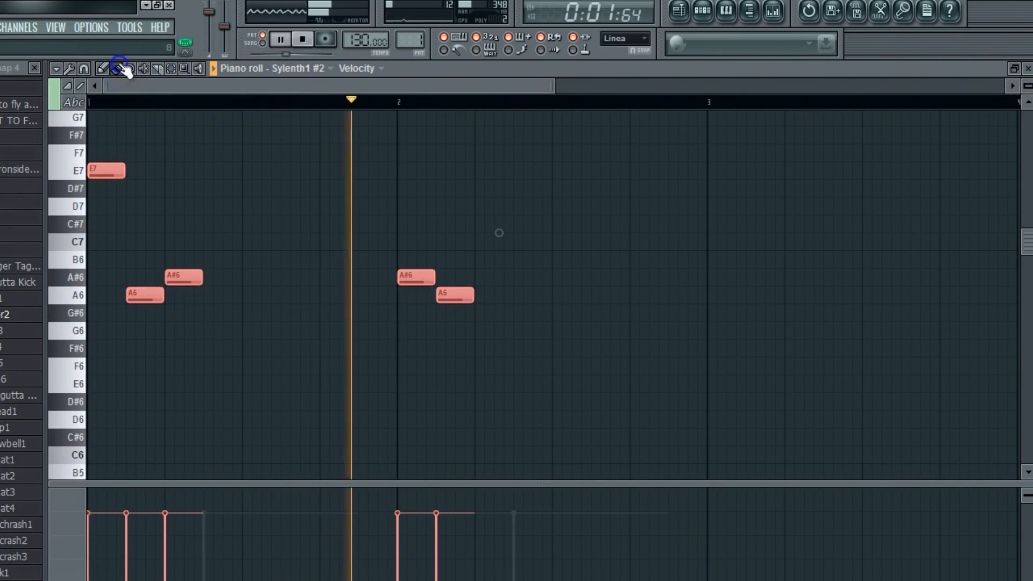
drag(98, 169, 72, 387)
key(space)
drag(107, 332, 100, 371)
key(Escape)
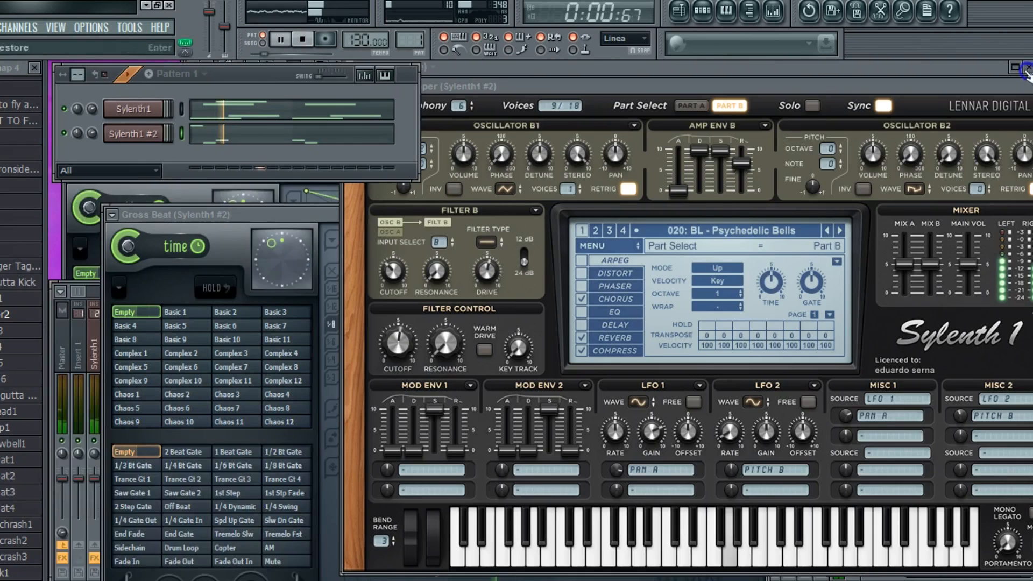
Step: Transpose all the Sylenth1 chord notes down three semitones so the first note sits on C#5, and play them
click(236, 109)
key(ctrl+a)
key(space)
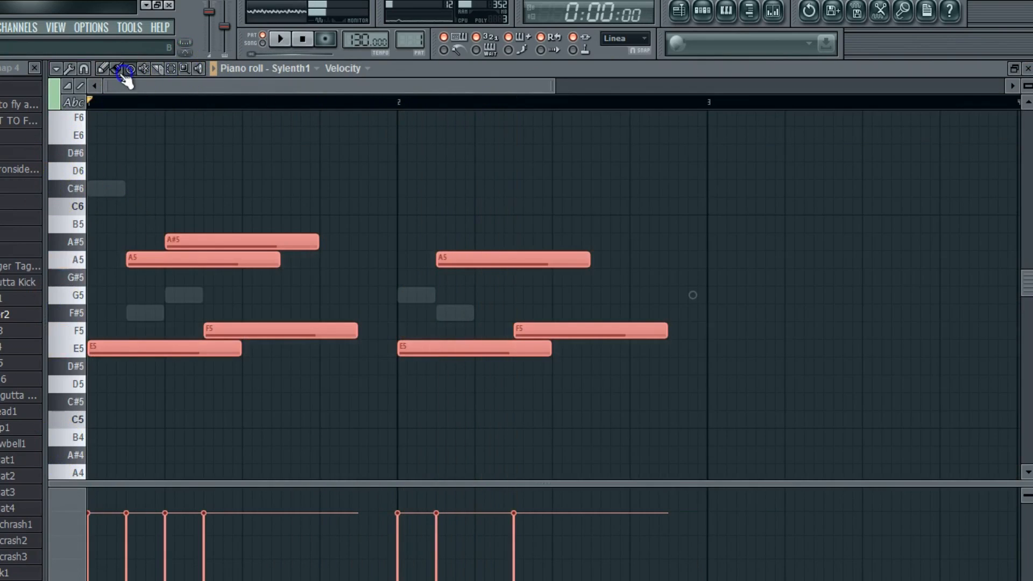
drag(120, 344, 111, 398)
key(space)
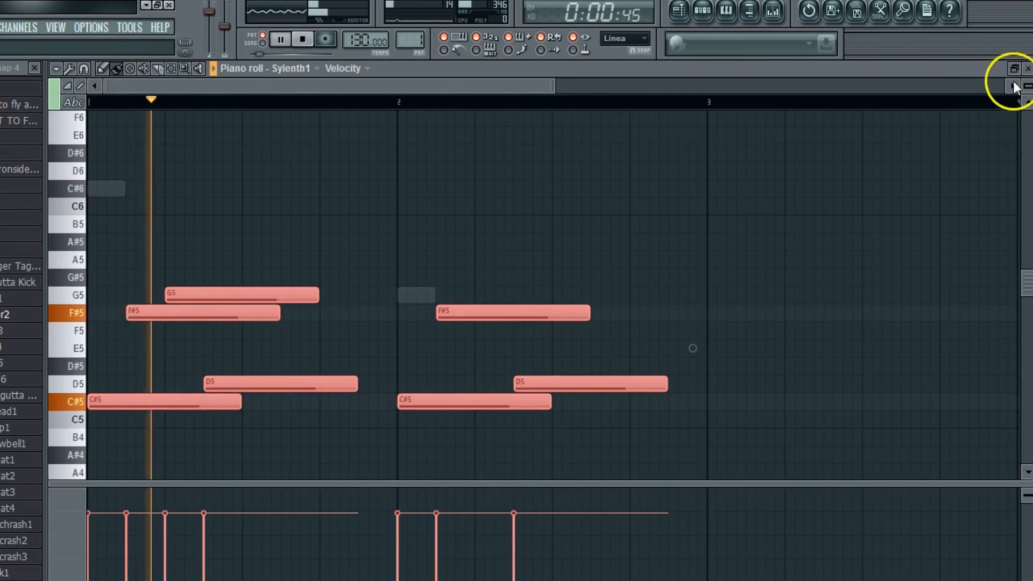
click(1028, 68)
Step: Set the beats per bar for Pattern 1 to 8
click(2, 68)
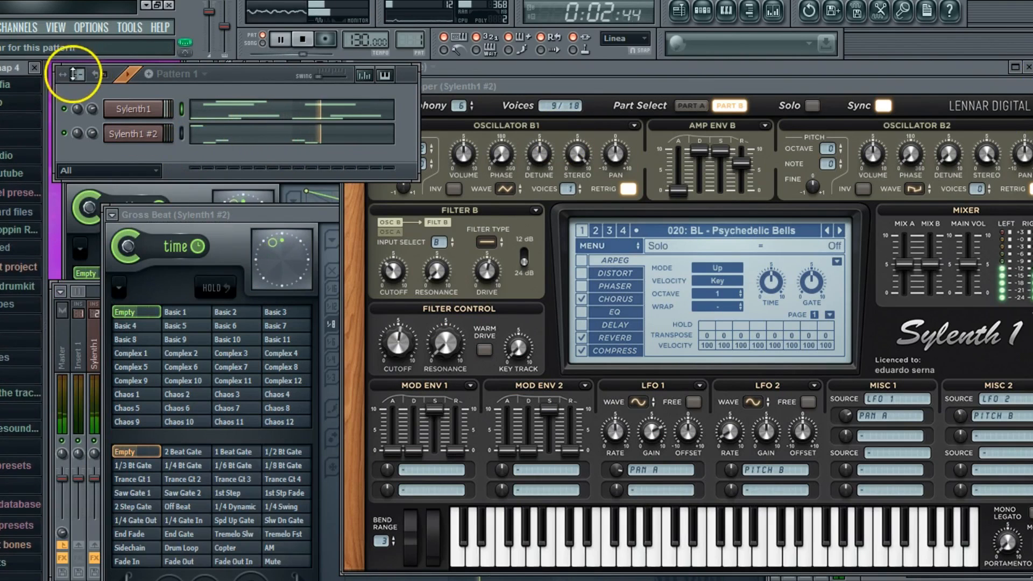
click(89, 74)
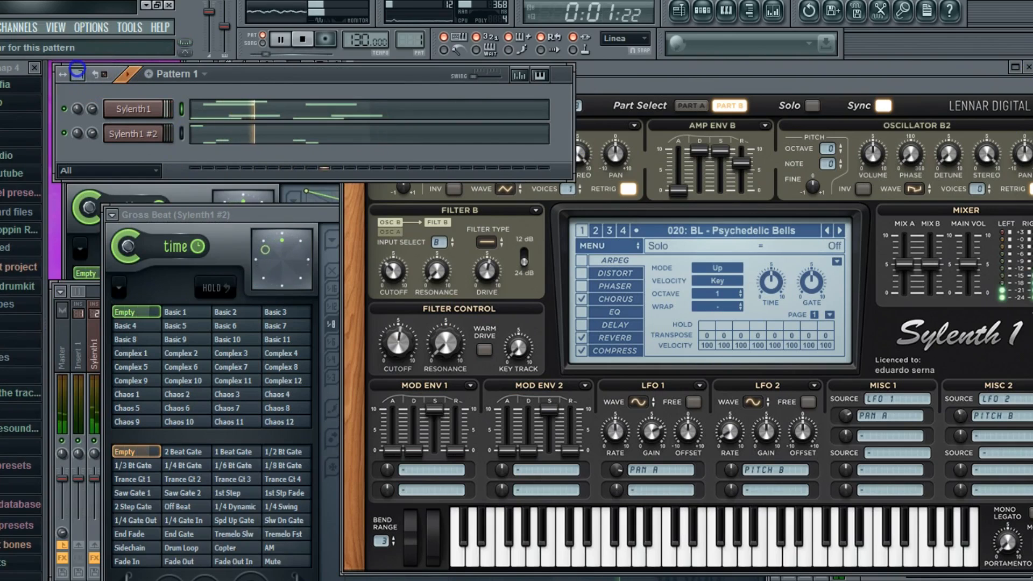
click(80, 71)
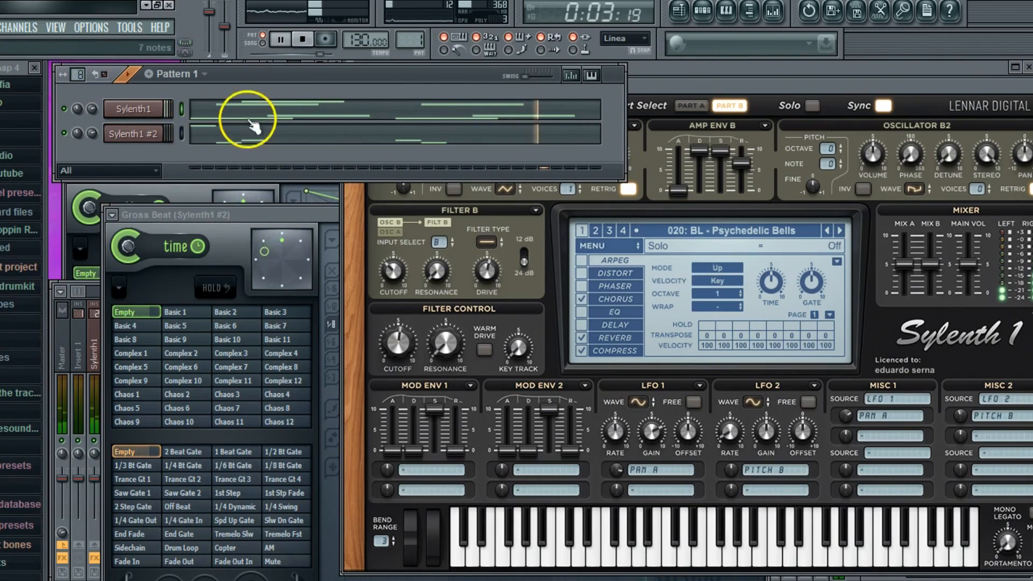
Step: Browse the drum kit sample folders and expand the Metro folder containing the DIST and SUB samples
click(16, 286)
scroll(16, 287, down, 10)
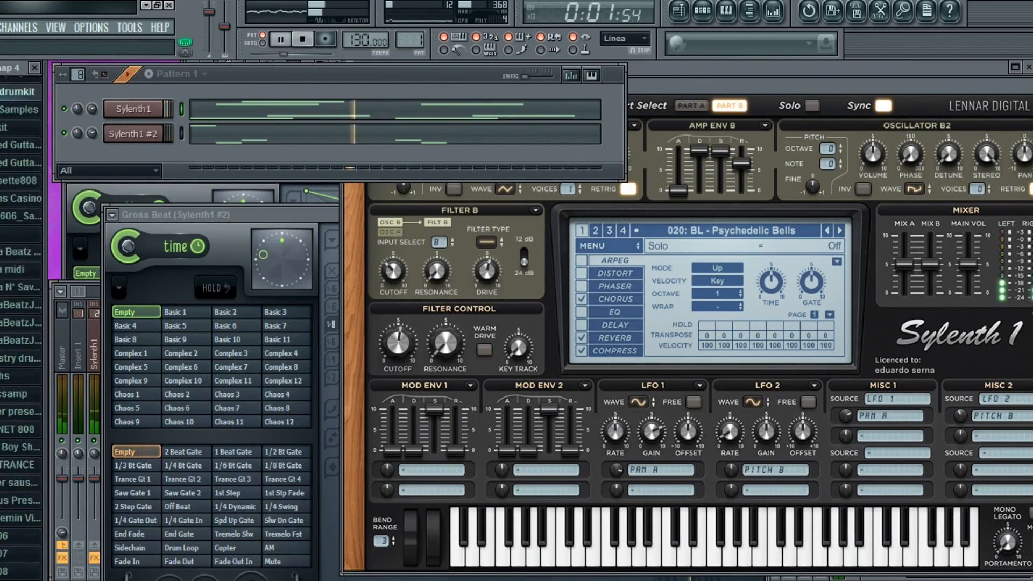
scroll(20, 287, up, 1)
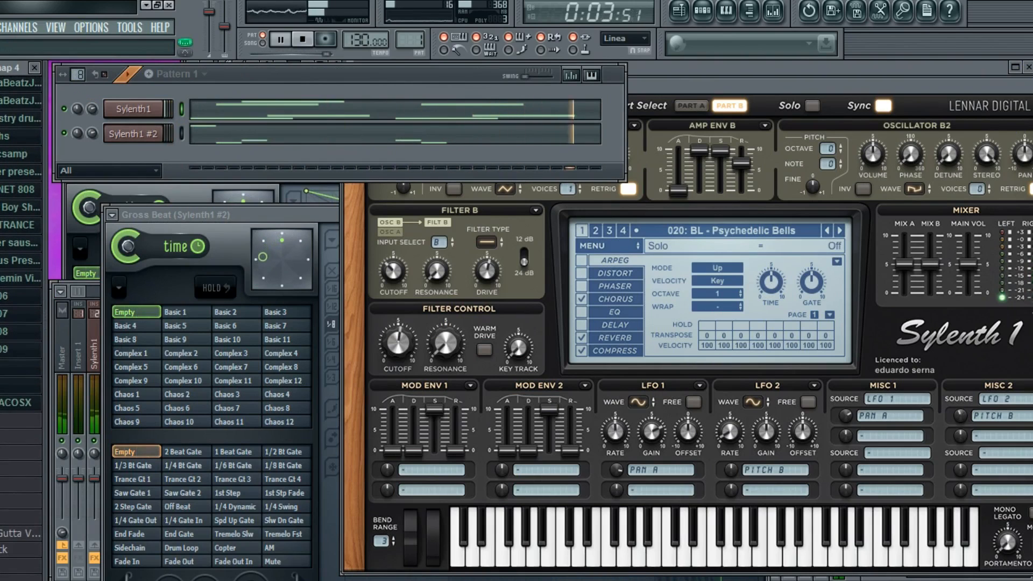
scroll(20, 286, up, 3)
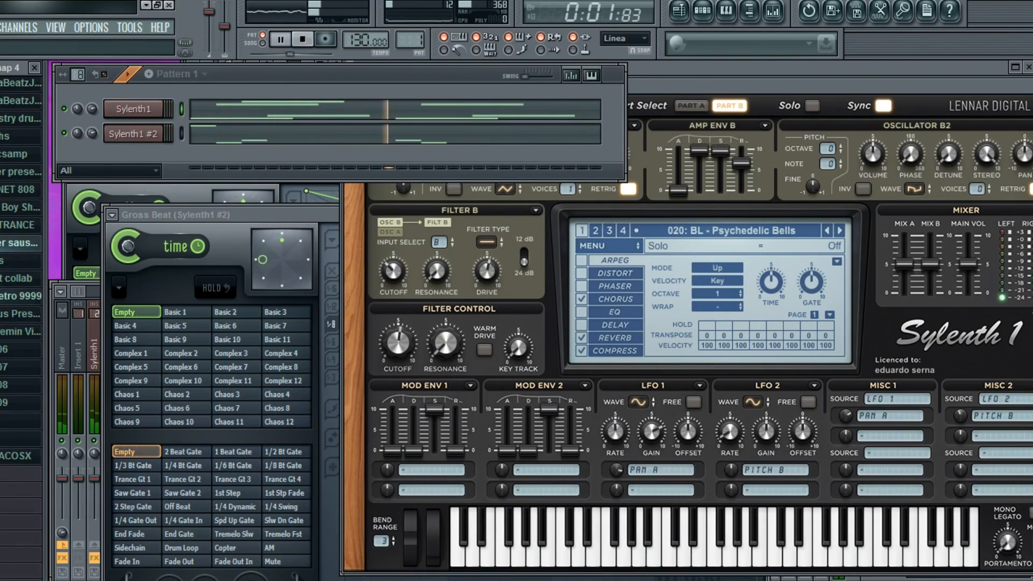
scroll(20, 286, down, 8)
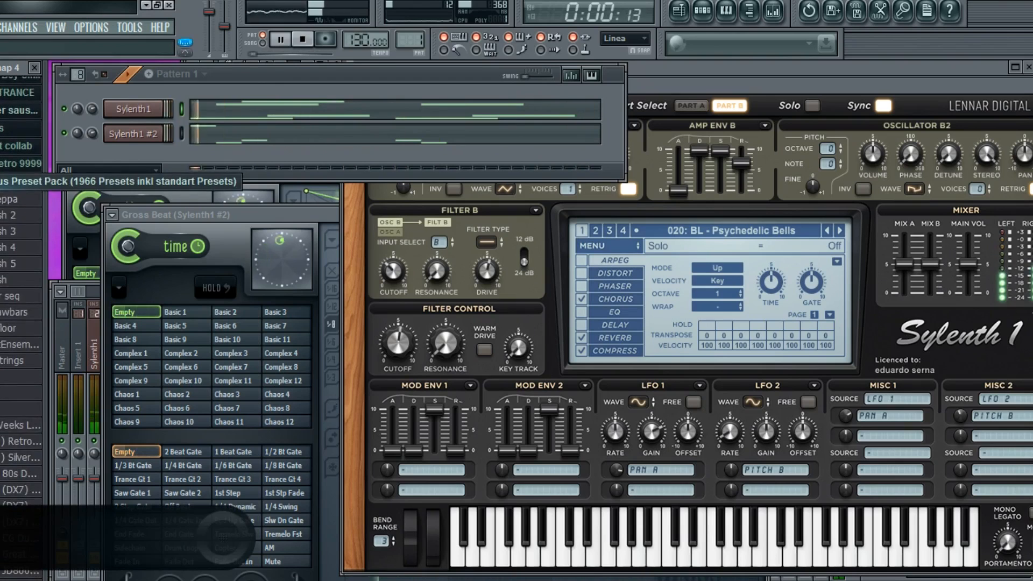
click(20, 181)
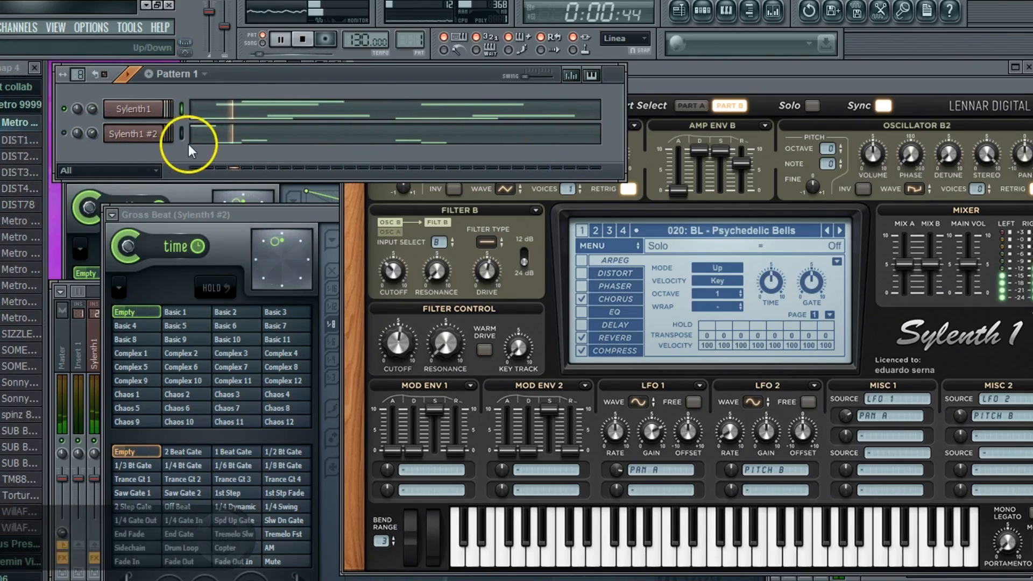
Step: In Sylenth1 #2, remove the F#5 before beat 2 and replace the G5 and F#5 pair with one F#5 on beat 5
click(64, 133)
click(216, 146)
key(space)
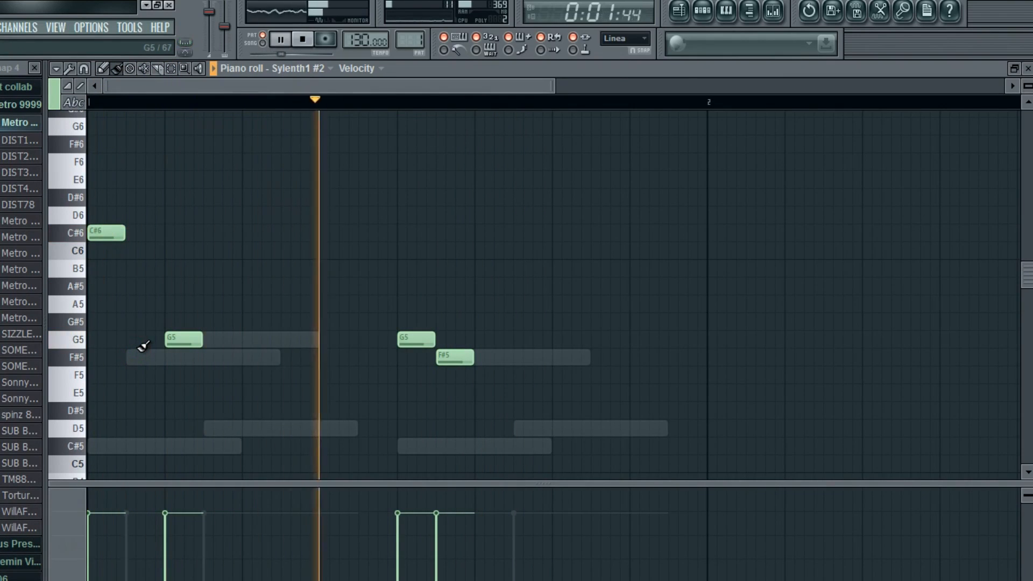
right_click(434, 346)
click(413, 357)
right_click(447, 357)
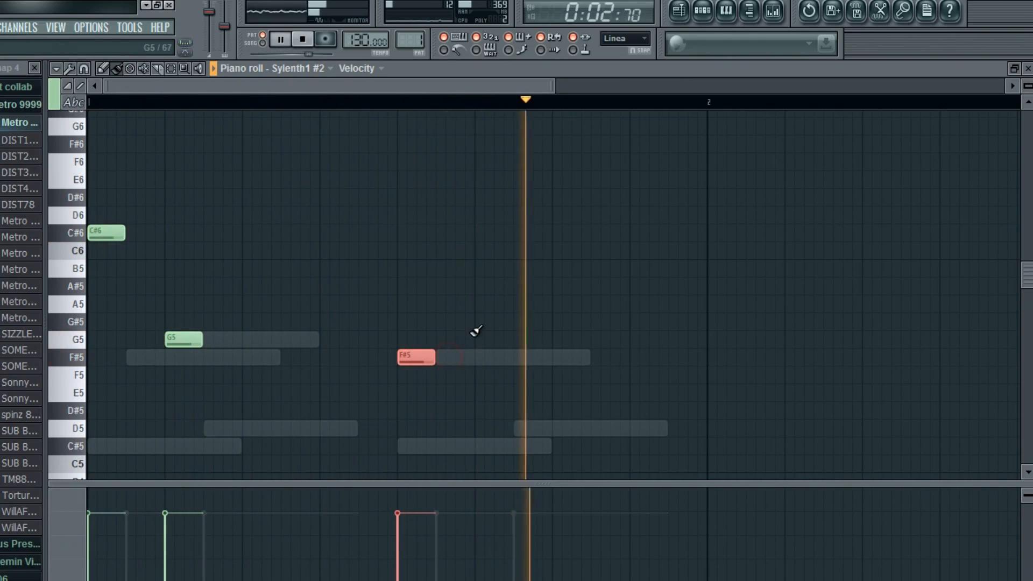
Step: Add a two-step note on beat 6 and move it down to C#5
drag(440, 361, 474, 357)
right_click(484, 297)
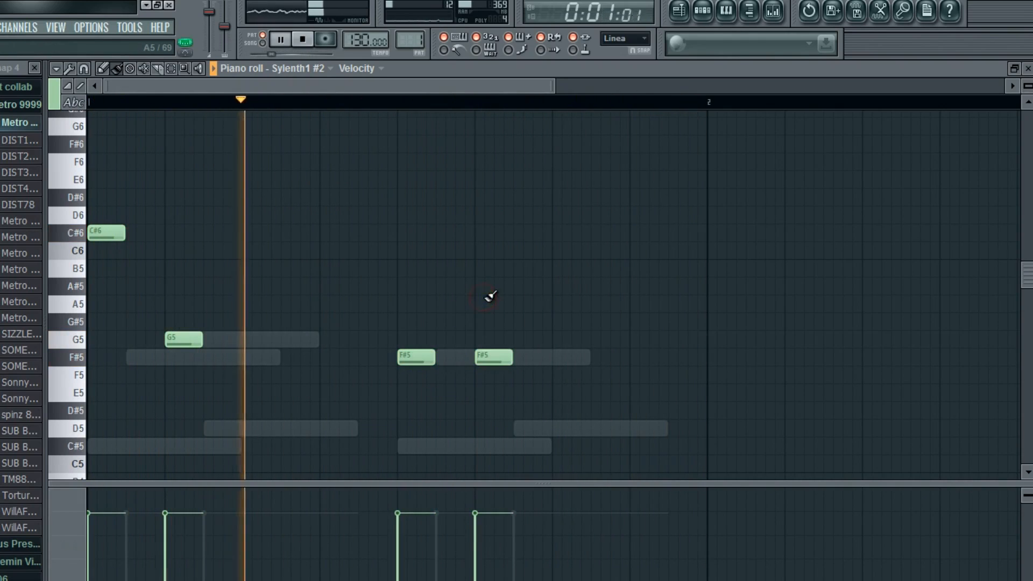
scroll(485, 338, down, 1)
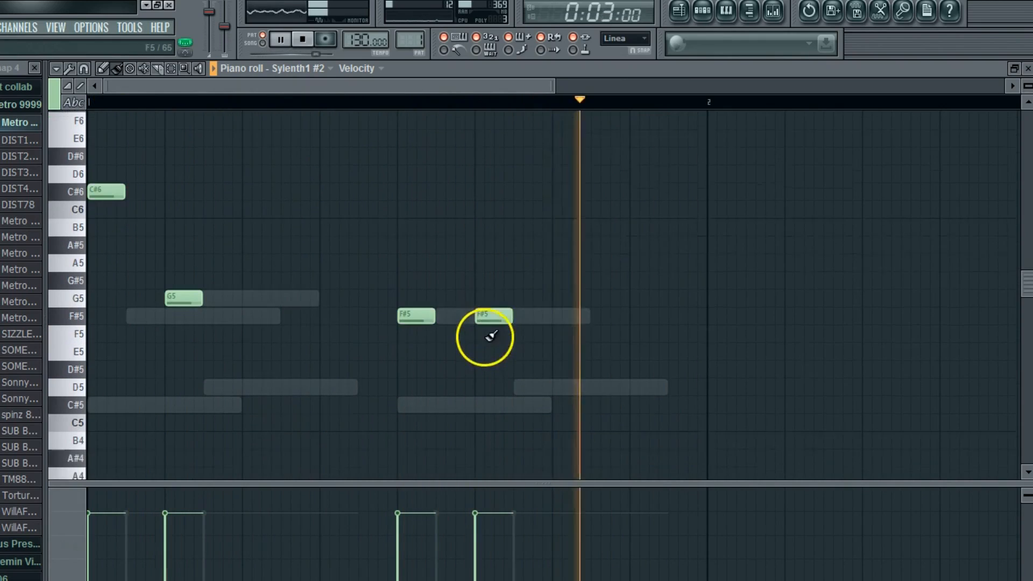
drag(484, 302, 485, 393)
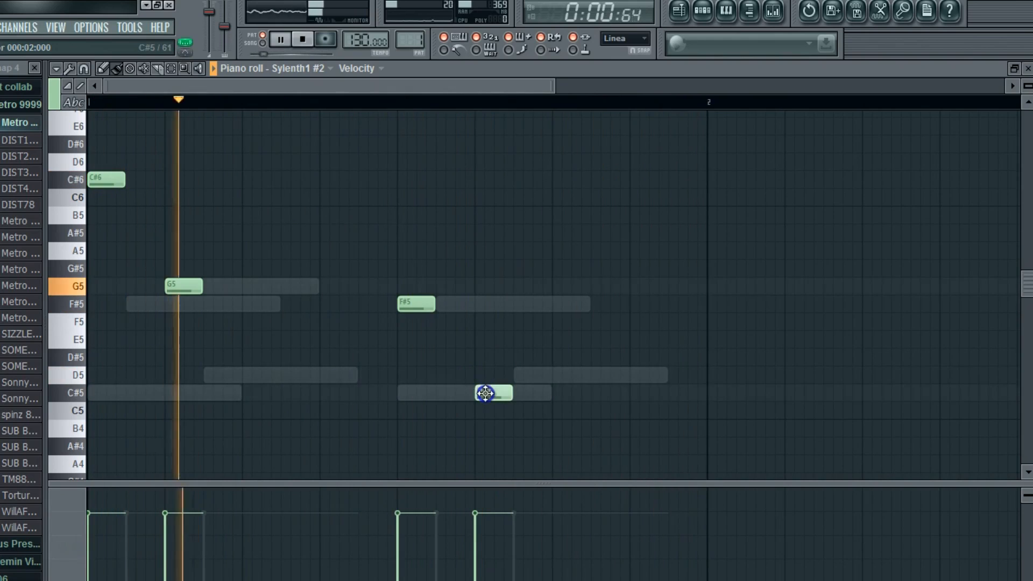
Step: In Gross Beat on Sylenth1 #2, lower the end point of the time envelope and apply the 2 Beat Gate volume preset
click(1028, 69)
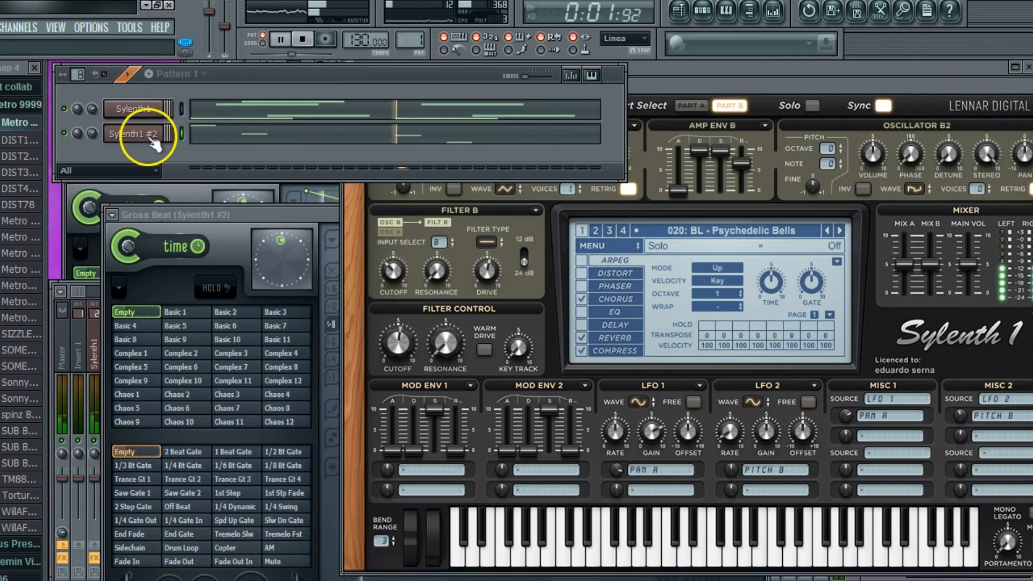
drag(207, 217, 247, 184)
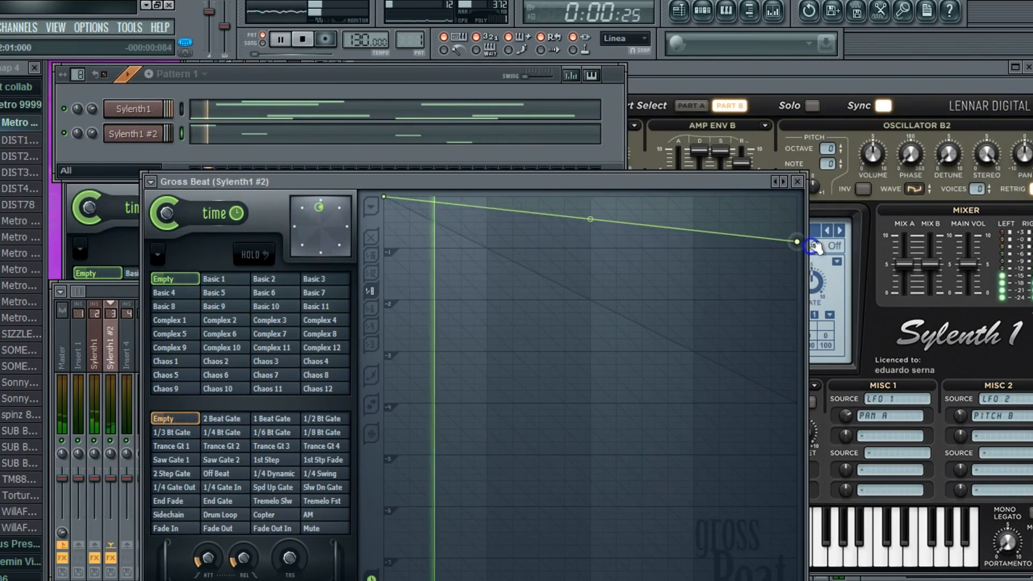
click(231, 419)
click(178, 414)
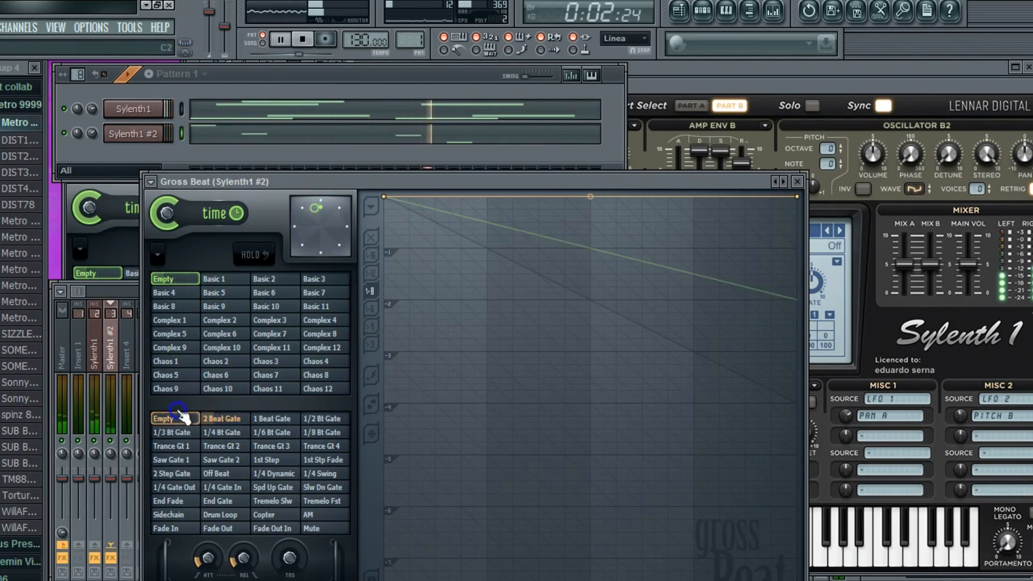
drag(497, 177, 496, 105)
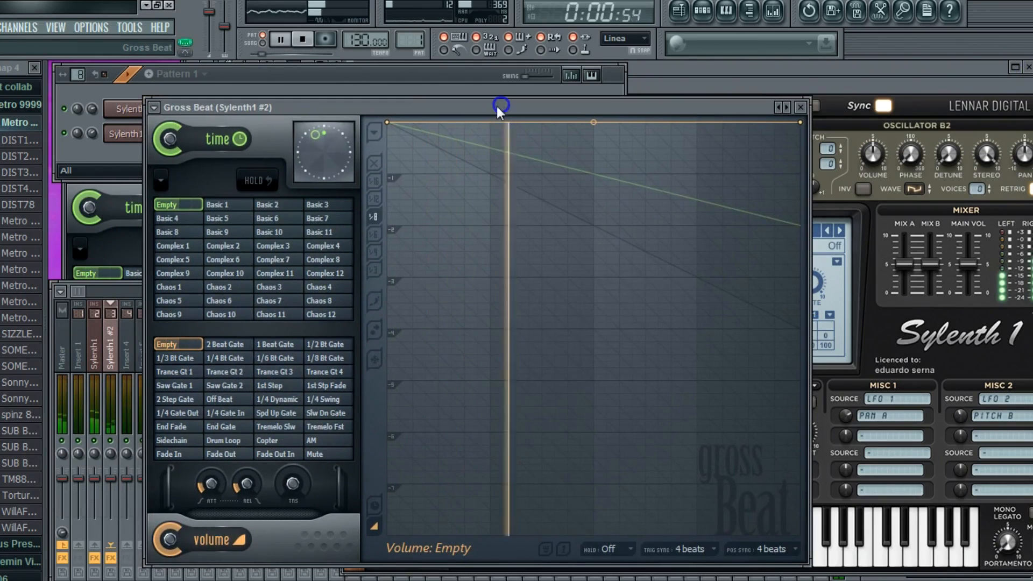
click(228, 344)
key(space)
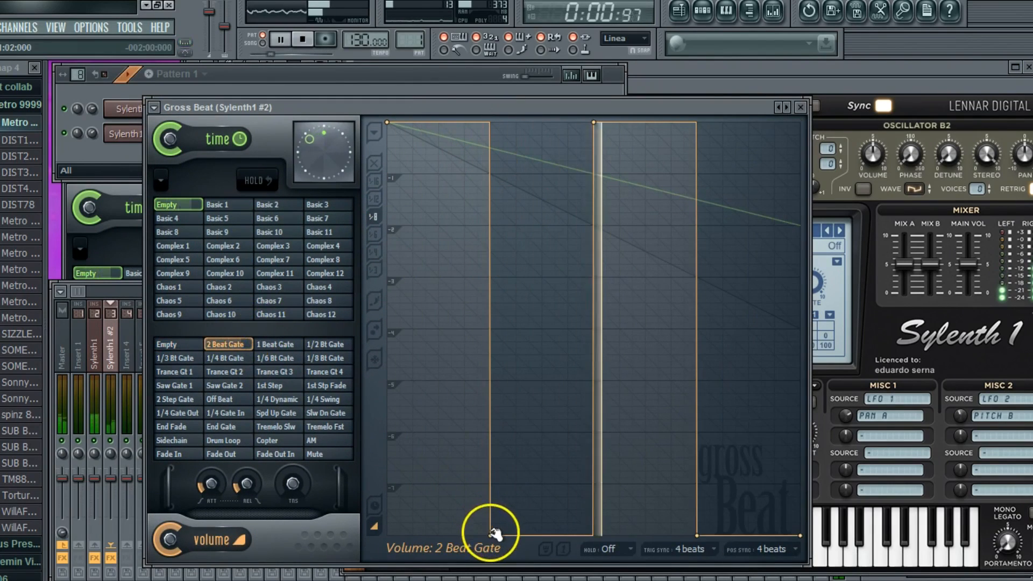
Step: Reshape both silent sections of the 2 Beat Gate volume envelope into straight ramps rising to full volume
right_click(593, 123)
click(608, 166)
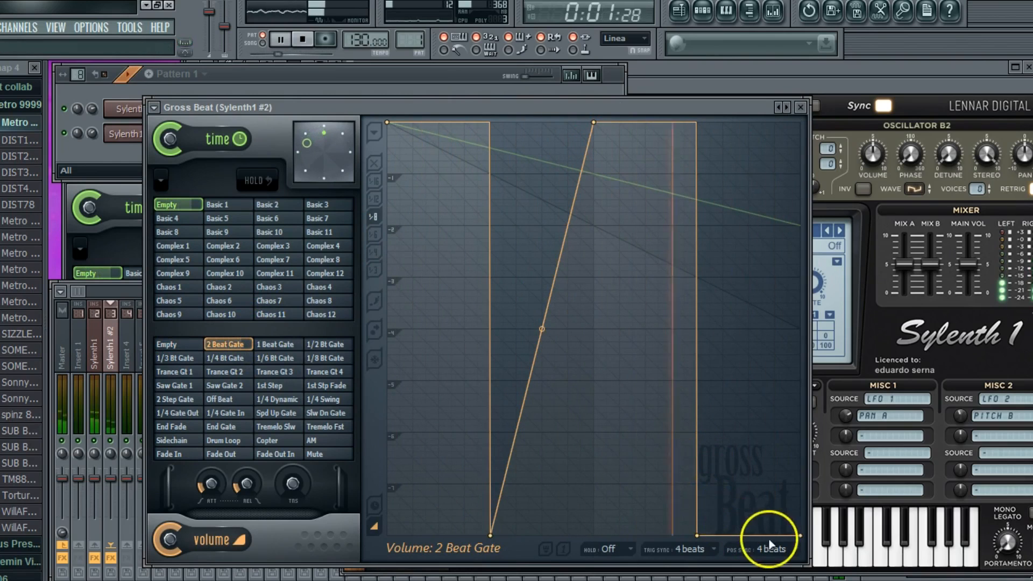
right_click(801, 122)
click(825, 164)
Step: Transpose all Sylenth1 #2 notes up two semitones so the first note sits on D#6
click(235, 76)
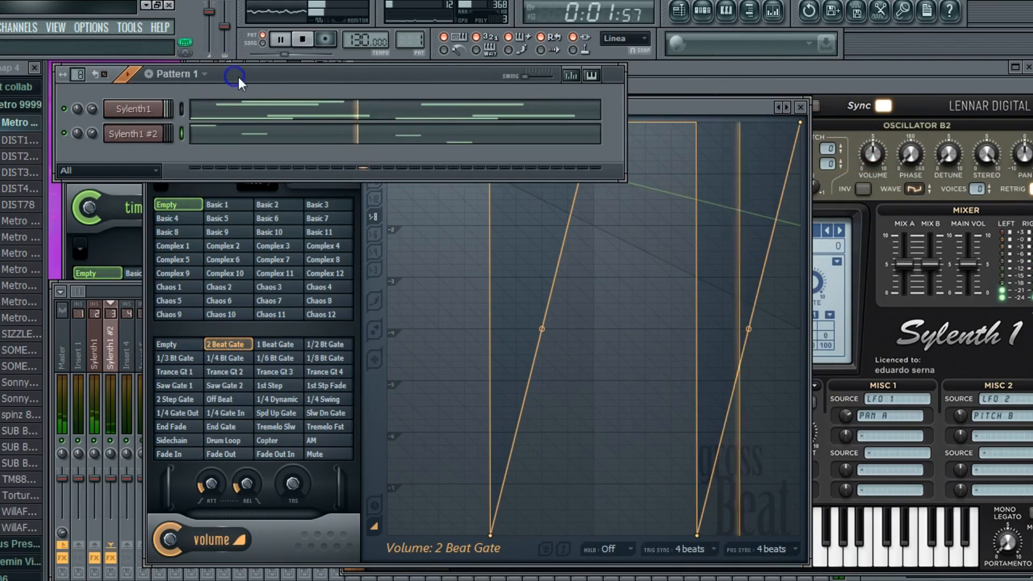
click(230, 131)
click(71, 155)
key(ctrl+a)
drag(101, 186, 100, 151)
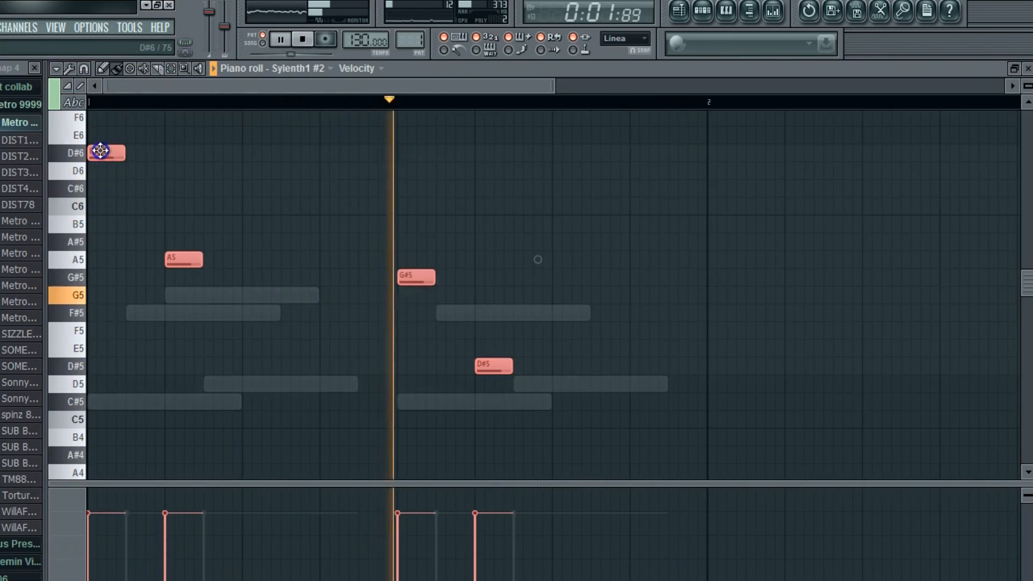
click(1029, 69)
Step: Transpose all Sylenth1 notes up two semitones so the first note sits on D#5
click(235, 112)
key(space)
click(181, 70)
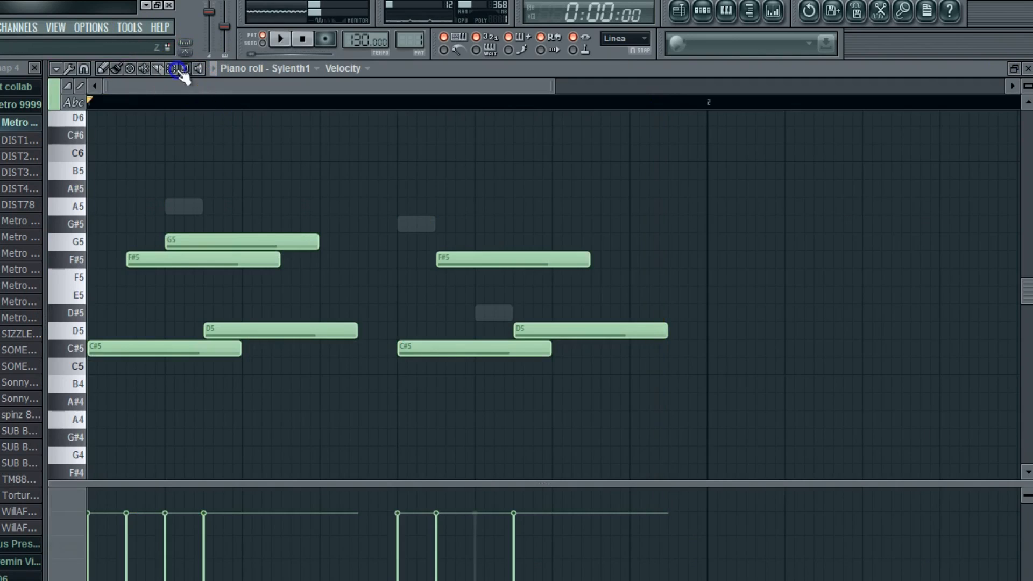
key(ctrl+a)
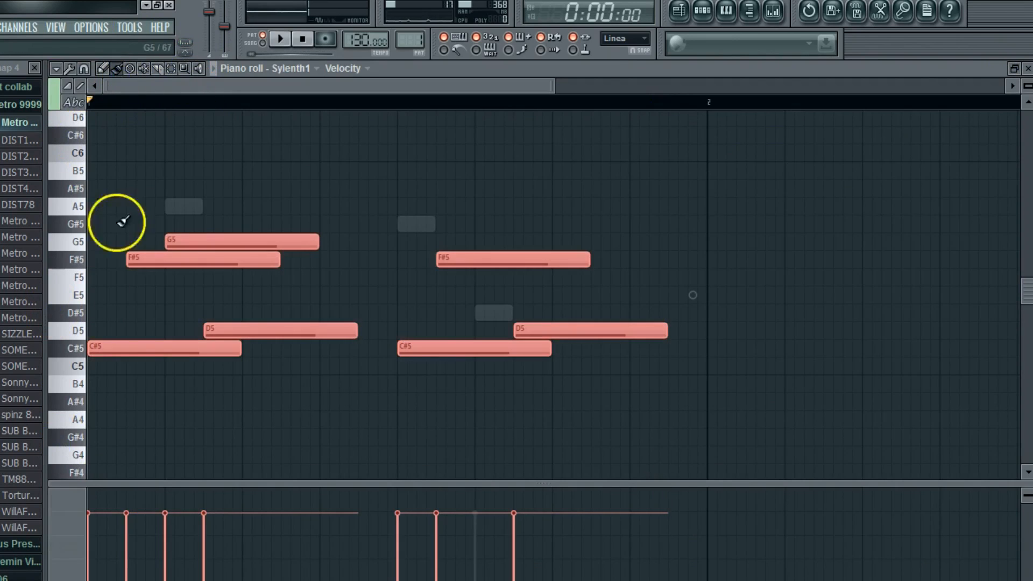
drag(123, 348, 118, 309)
key(space)
scroll(162, 344, up, 3)
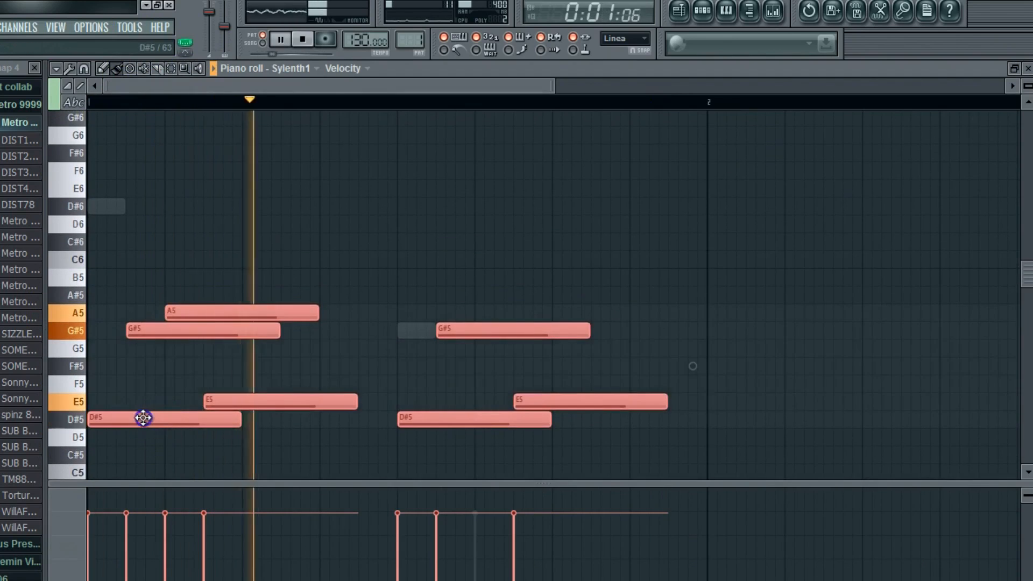
Step: Try the Sylenth1 notes an octave higher from D#6, and return them to start on D#5
drag(143, 418, 119, 199)
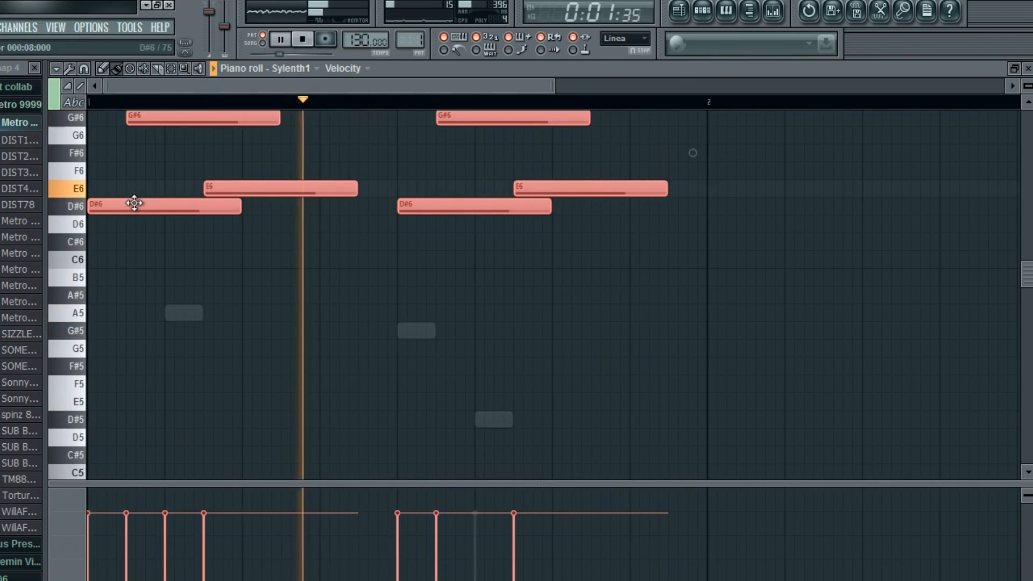
drag(122, 203, 89, 430)
Step: Add the spinz 808 sample as a new channel and set it to cut itself
click(1028, 69)
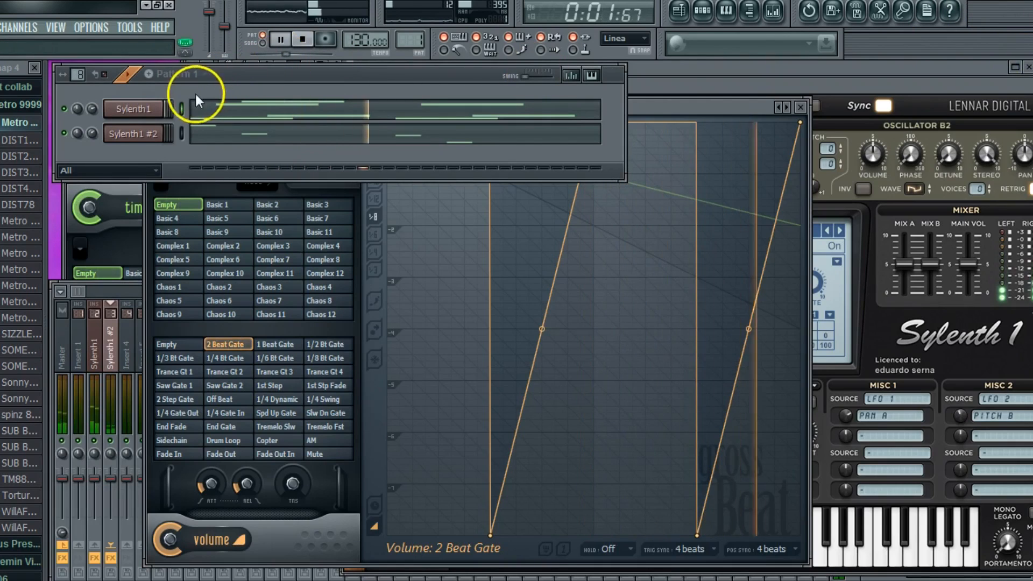
click(800, 107)
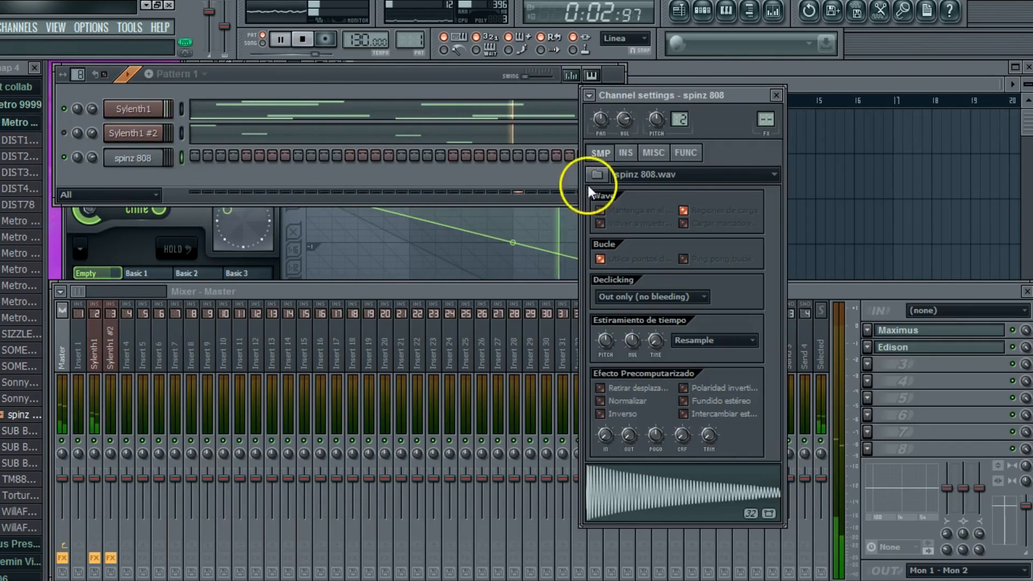
click(655, 155)
Step: Place a two-step D#5 note at the start of the spinz 808 piano roll
right_click(154, 157)
click(188, 158)
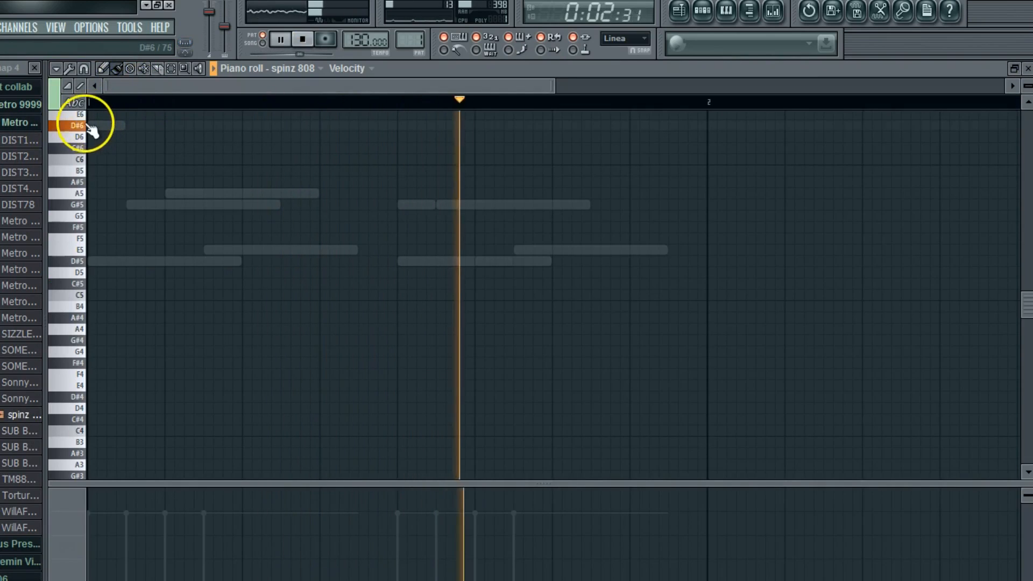
click(84, 262)
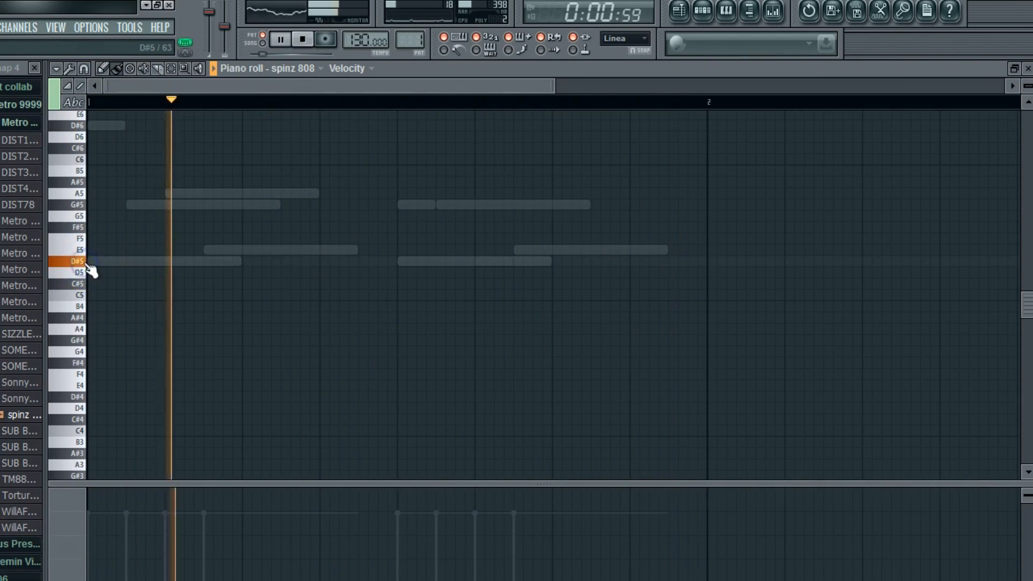
click(97, 261)
click(100, 465)
right_click(111, 468)
click(242, 252)
drag(243, 252, 122, 276)
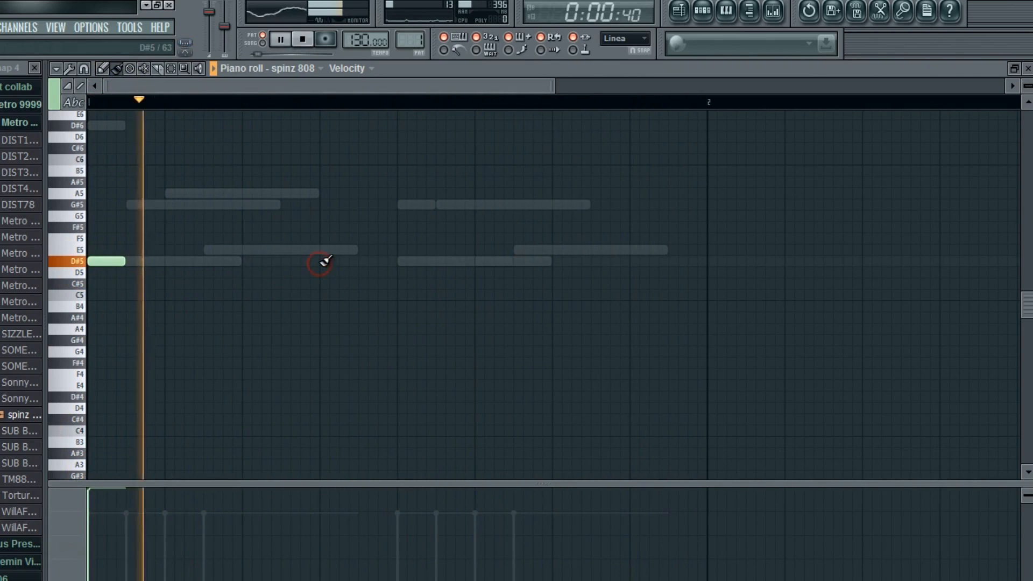
Step: Add two-step spinz 808 notes: E5 on beat 5, D#5 directly after it, and D#5 halfway through beat 6
click(404, 250)
click(445, 272)
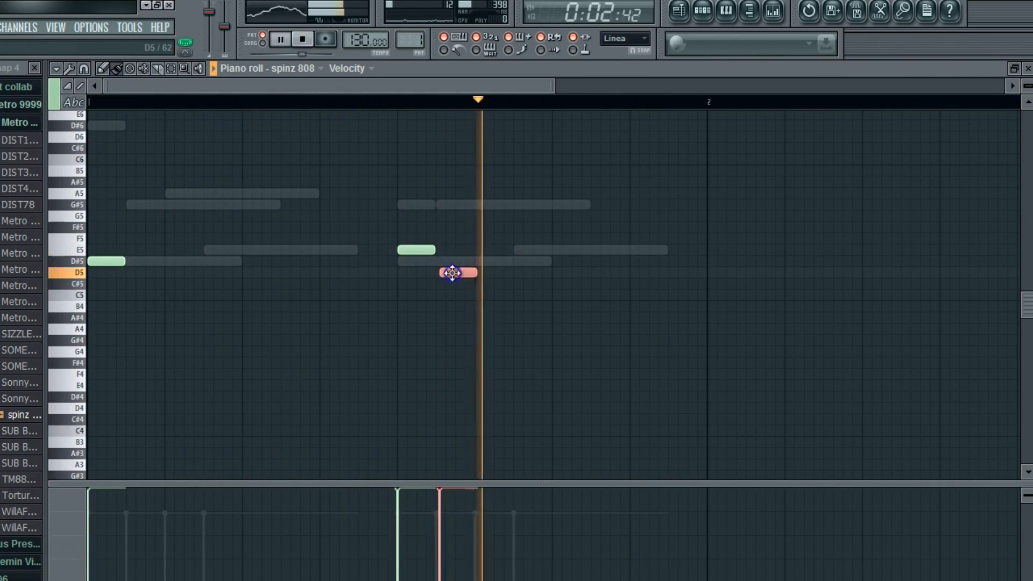
click(1028, 69)
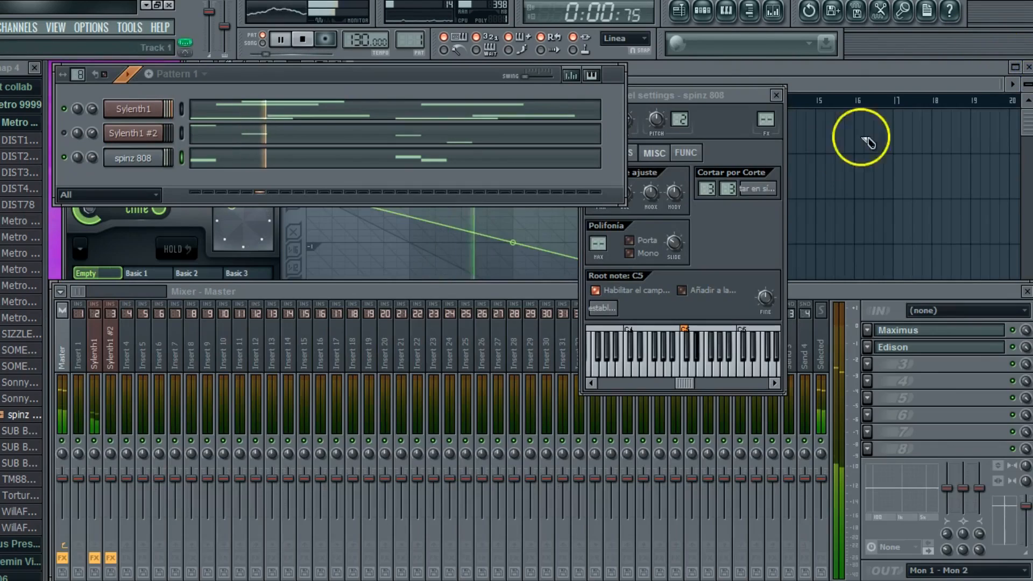
click(398, 156)
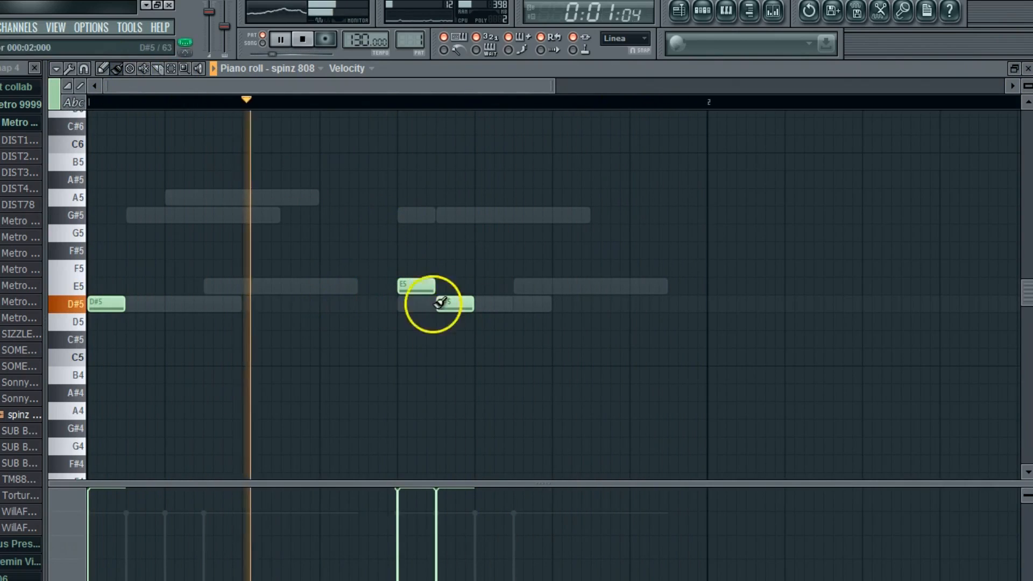
drag(520, 301, 570, 301)
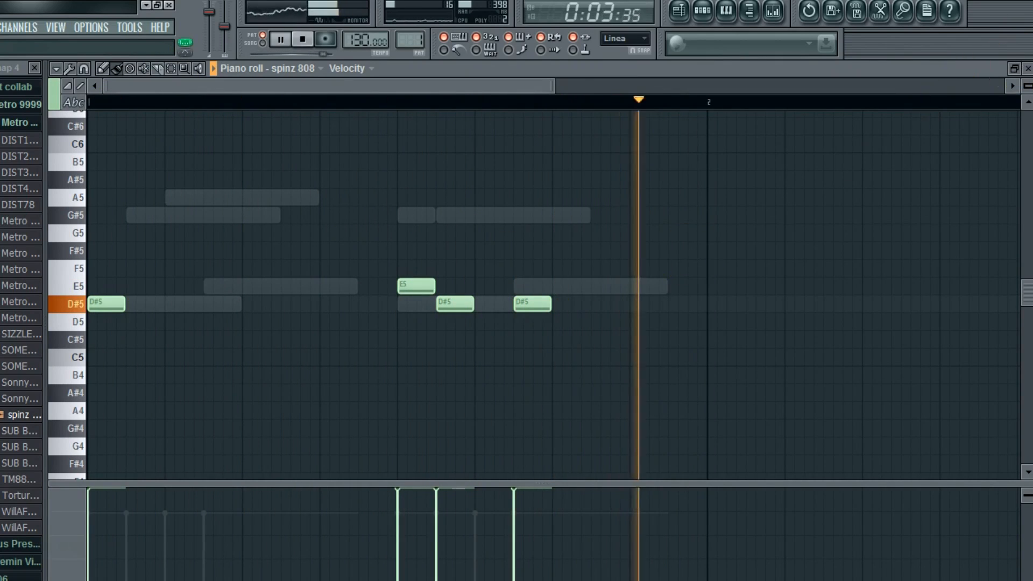
click(1027, 68)
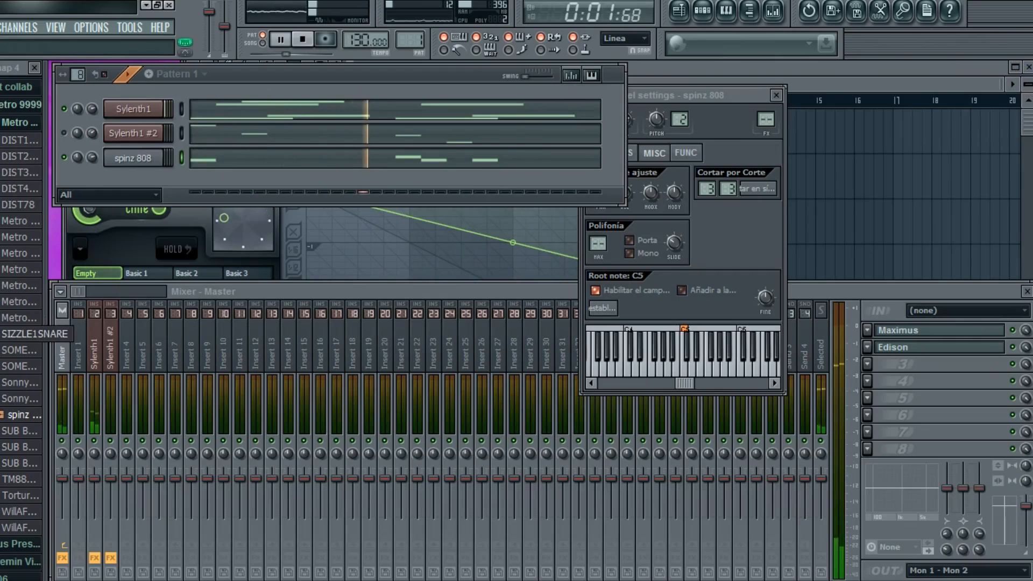
Step: Browse the 808 Mafia Drum Kit 2011 samples and add LEX Hat(6) as a new channel
scroll(21, 323, down, 10)
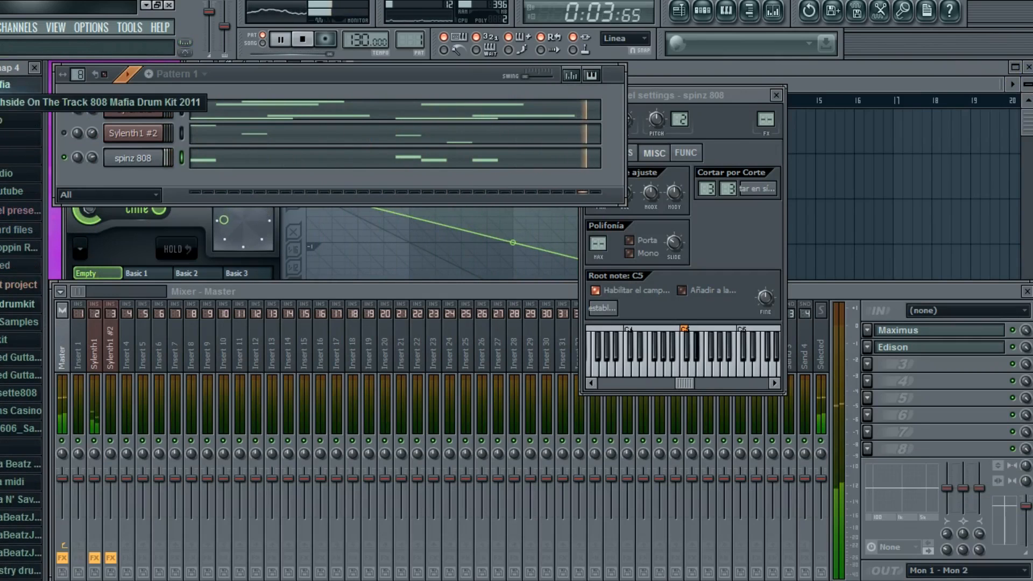
click(16, 102)
scroll(21, 280, down, 3)
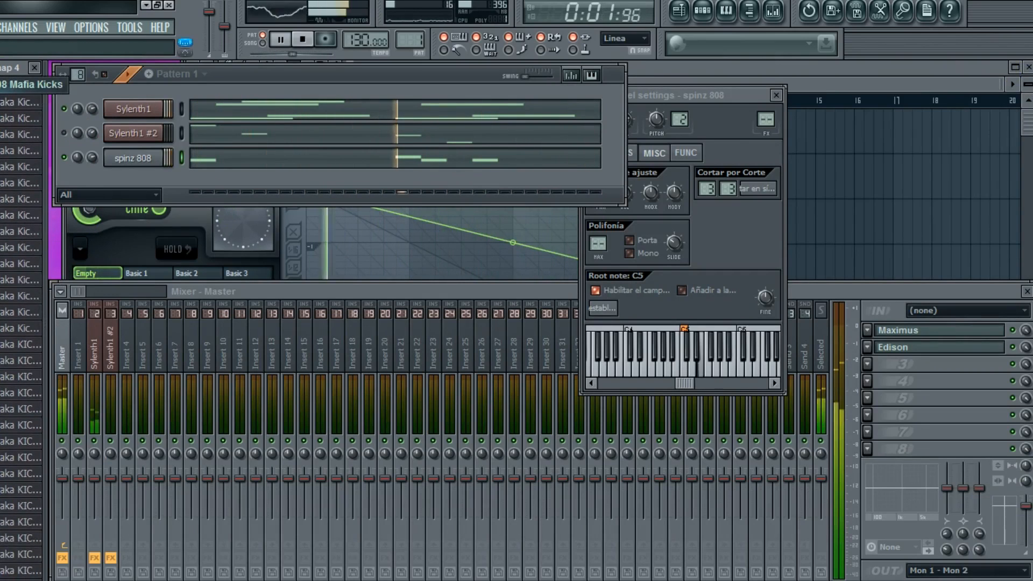
click(21, 115)
key(space)
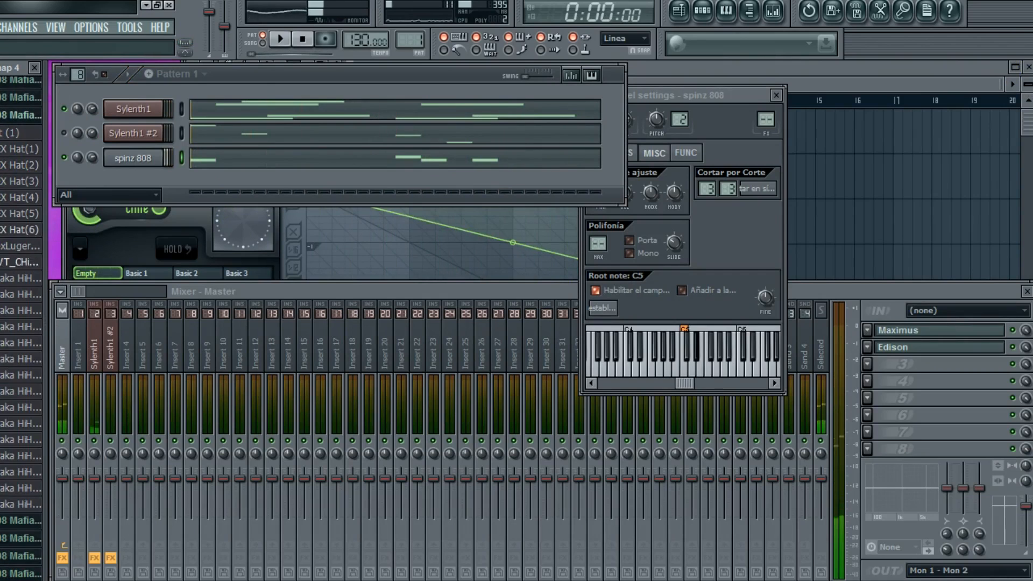
drag(99, 195, 99, 194)
Step: Try a fill every 4 steps on the LEX Hat(6) channel and replace it with a fill every 2 steps
right_click(160, 181)
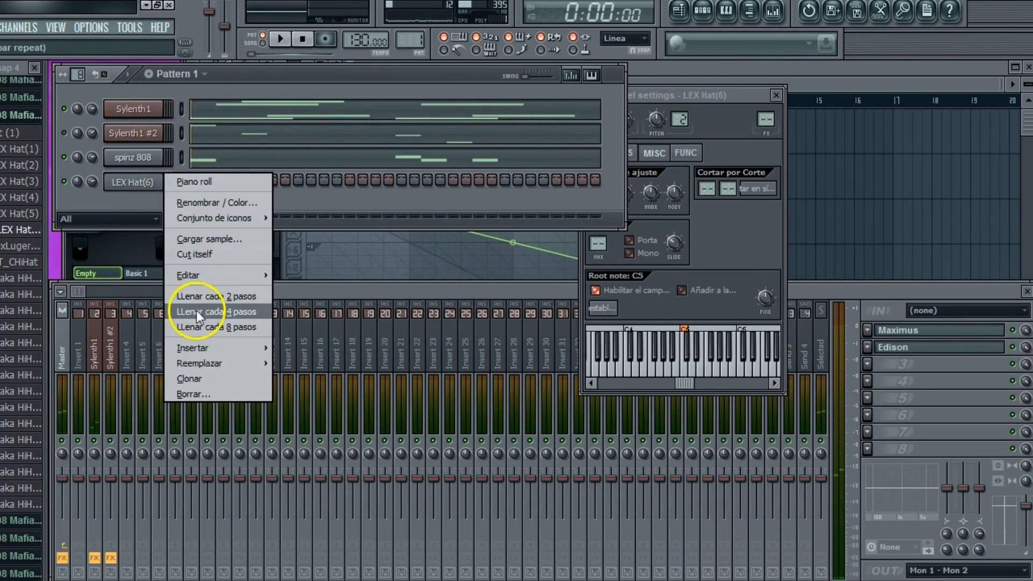
click(196, 311)
key(space)
right_click(160, 178)
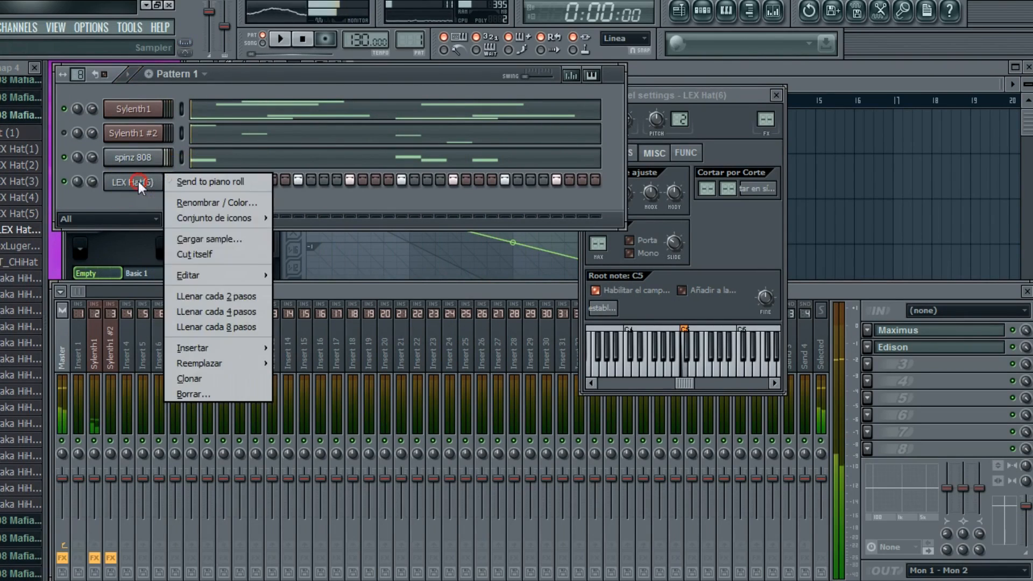
click(210, 295)
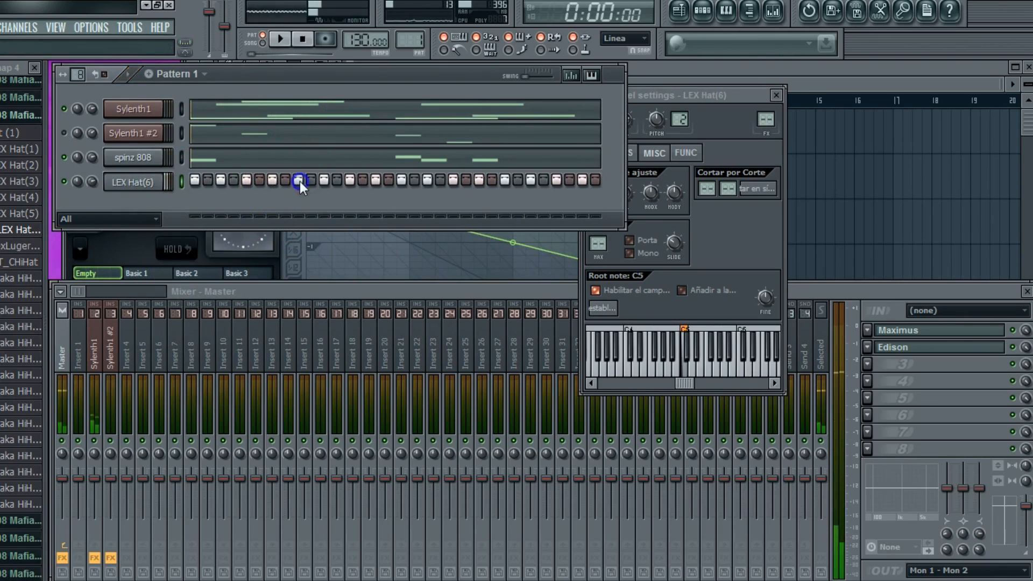
Step: Remove the LEX Hat(6) hits on steps 11, 13, 15, 27, 29 and 31
click(324, 181)
click(349, 180)
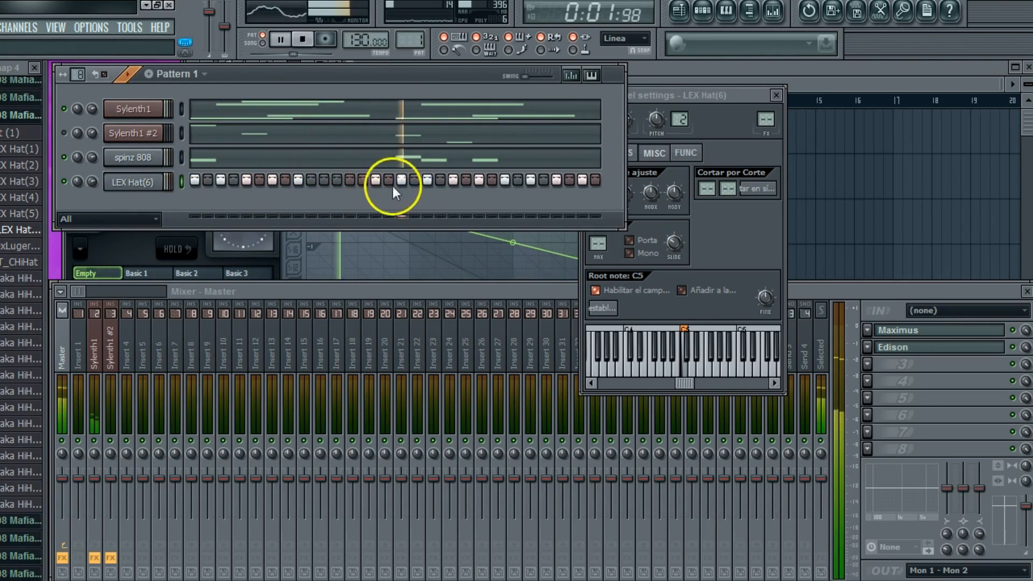
click(561, 182)
click(533, 182)
click(581, 181)
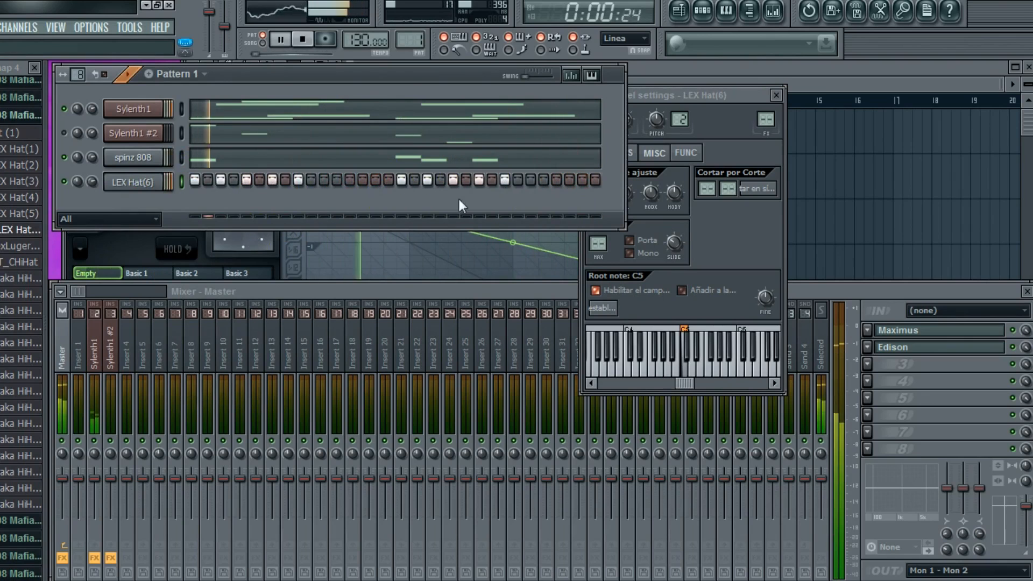
Step: Send the LEX Hat(6) steps to the piano roll and show note fine pitch in an enlarged event area
click(157, 192)
click(356, 69)
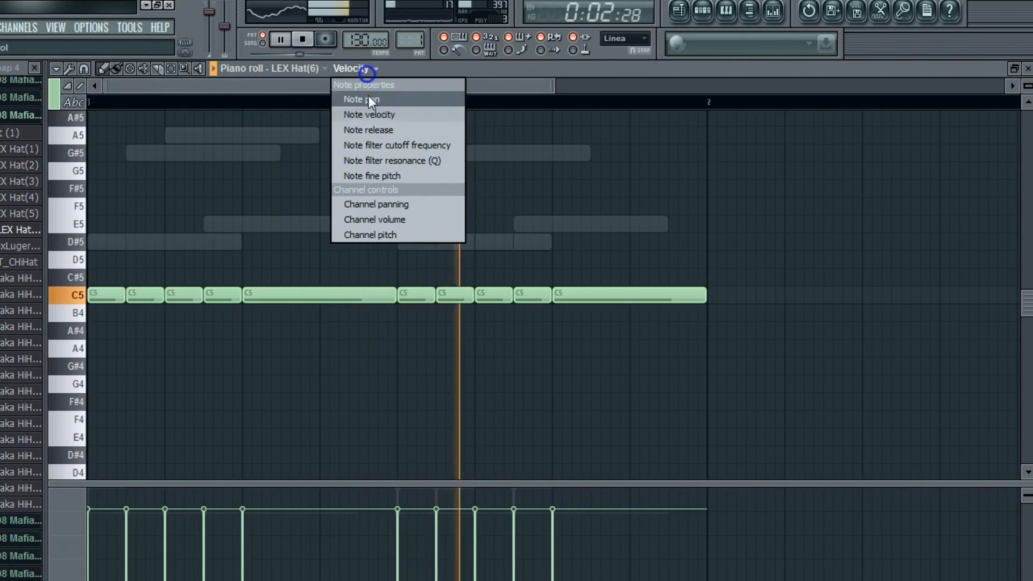
click(377, 175)
drag(168, 483, 135, 305)
Step: Vary the fine pitch of the first five hat notes, raising the first, second and fourth and lowering the third and fifth
drag(116, 427, 133, 437)
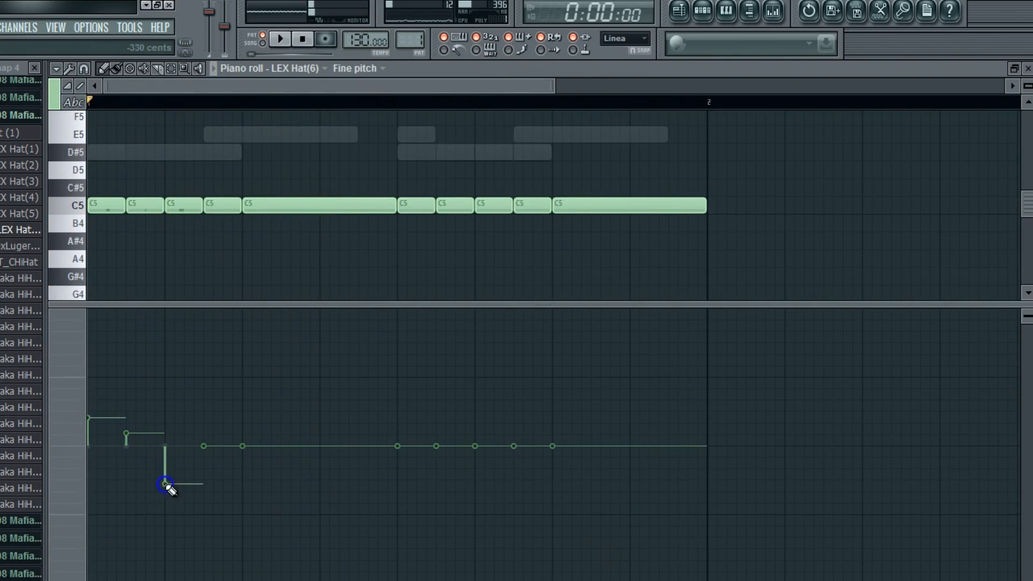
mouse_move(208, 450)
mouse_down()
mouse_move(203, 438)
mouse_move(180, 466)
mouse_up()
drag(243, 472, 242, 477)
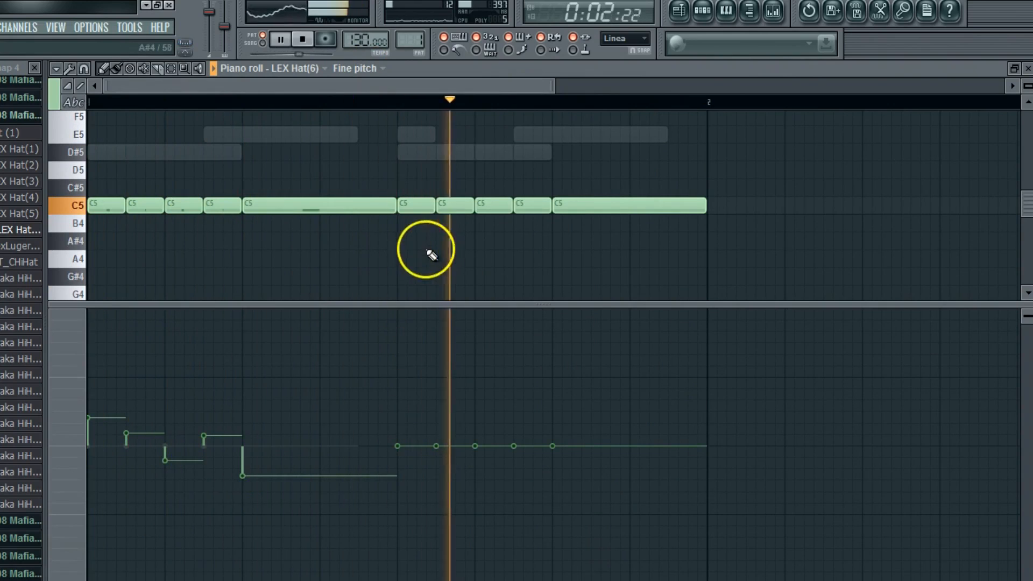
Step: Replace the hat notes from beat 5 onward with a duplicate of the first five pitch-varied notes
right_click(416, 205)
click(56, 68)
mouse_move(161, 103)
click(169, 141)
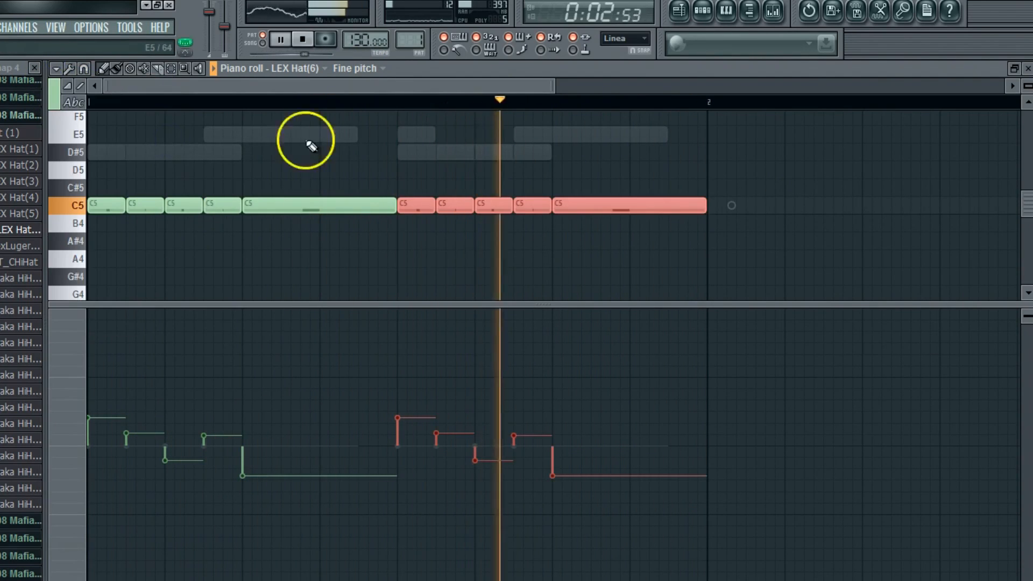
Step: Set the root note of the LEX Hat(6) channel to D5
click(1028, 68)
right_click(694, 365)
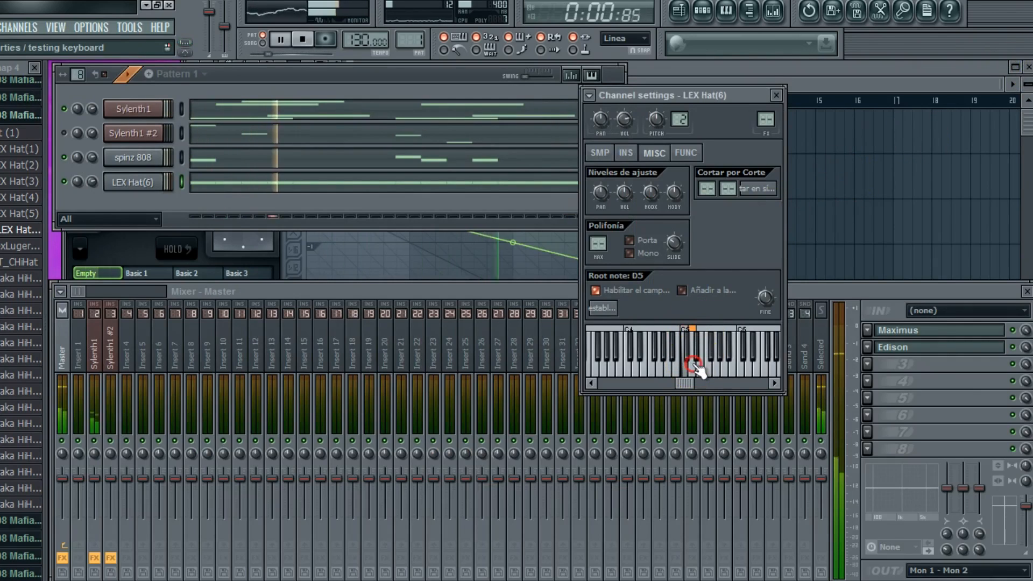
Step: Paint a roll of six short notes over the last beat of the LEX Hat(6) part and even out their velocities
click(290, 82)
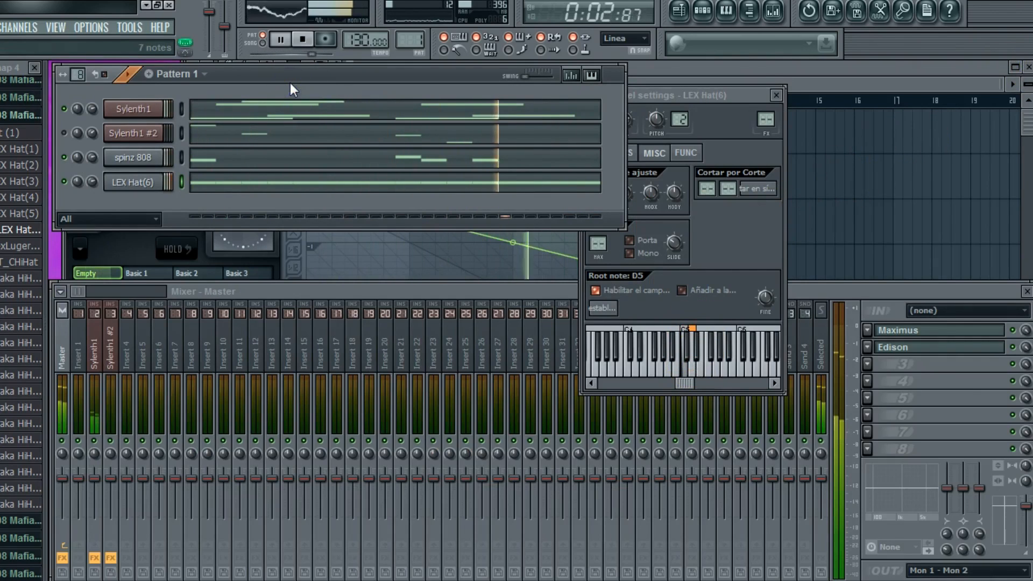
click(196, 185)
key(space)
key(space)
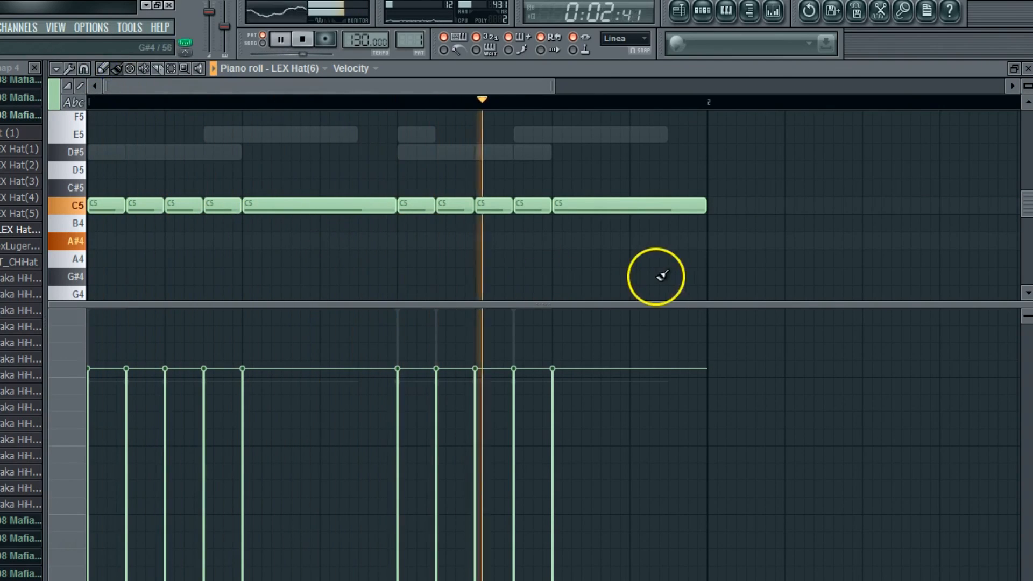
mouse_move(634, 293)
mouse_down()
mouse_move(689, 287)
mouse_move(653, 294)
mouse_up()
drag(629, 375, 701, 380)
scroll(605, 282, down, 1)
Step: Move the six-note hat roll down to D4 and lower its velocities to about 51%
drag(655, 241, 655, 295)
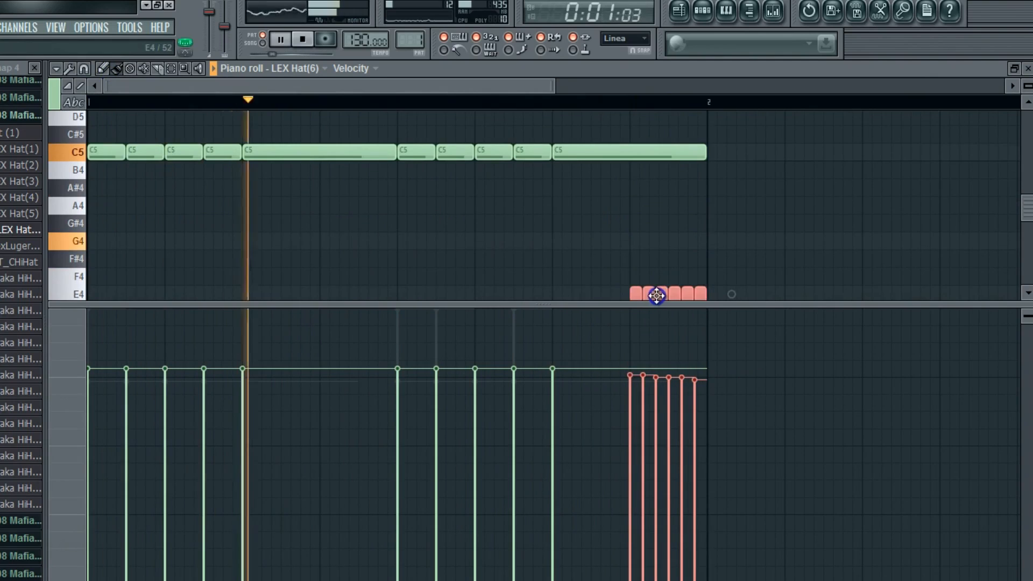
scroll(648, 236, down, 1)
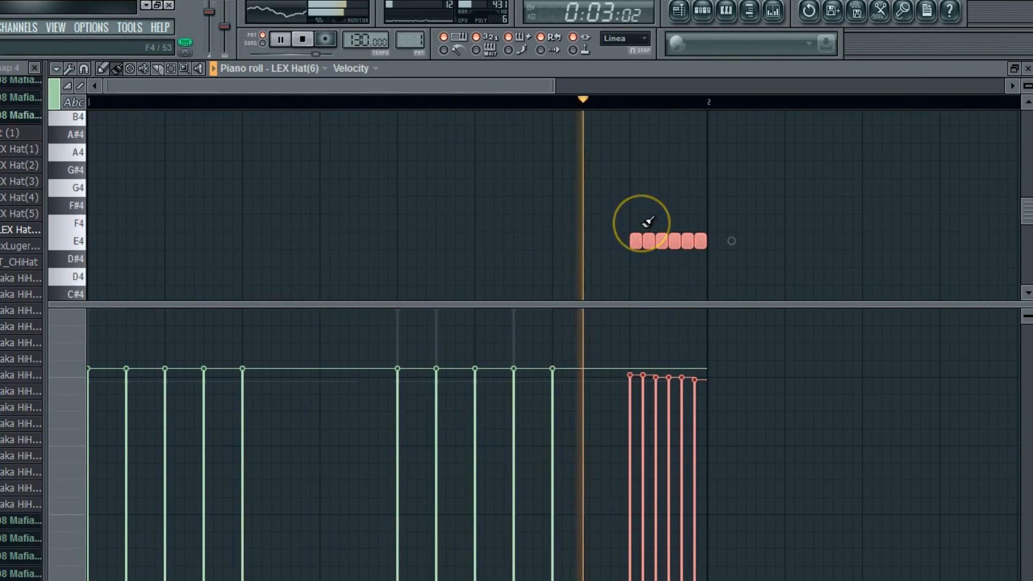
drag(644, 240, 643, 276)
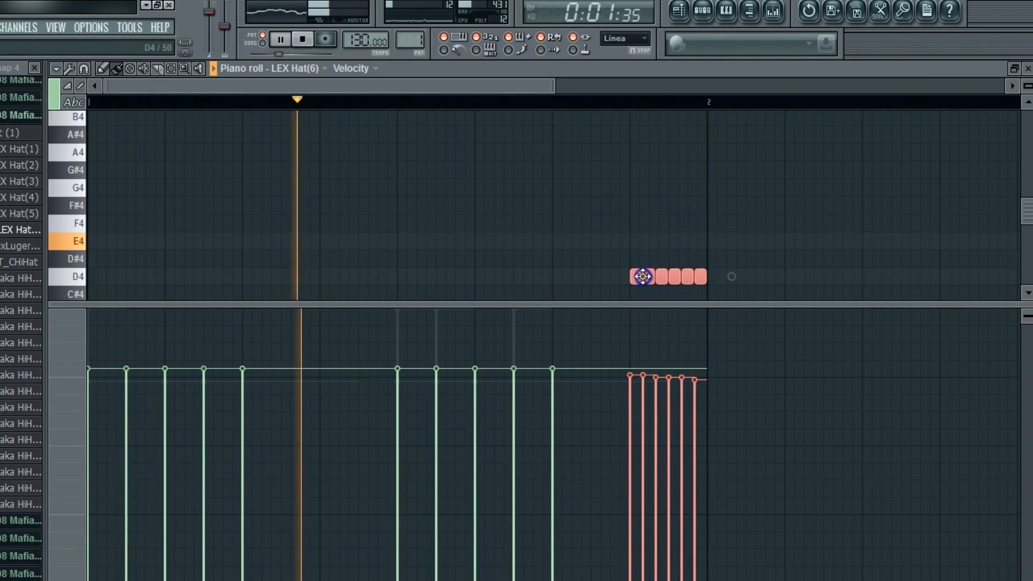
drag(631, 445, 708, 438)
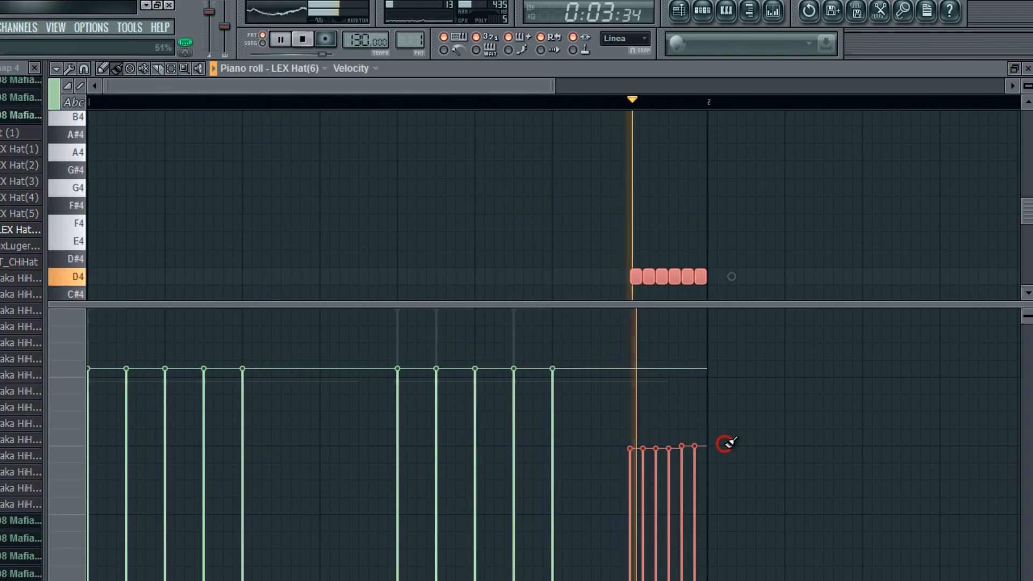
click(1029, 69)
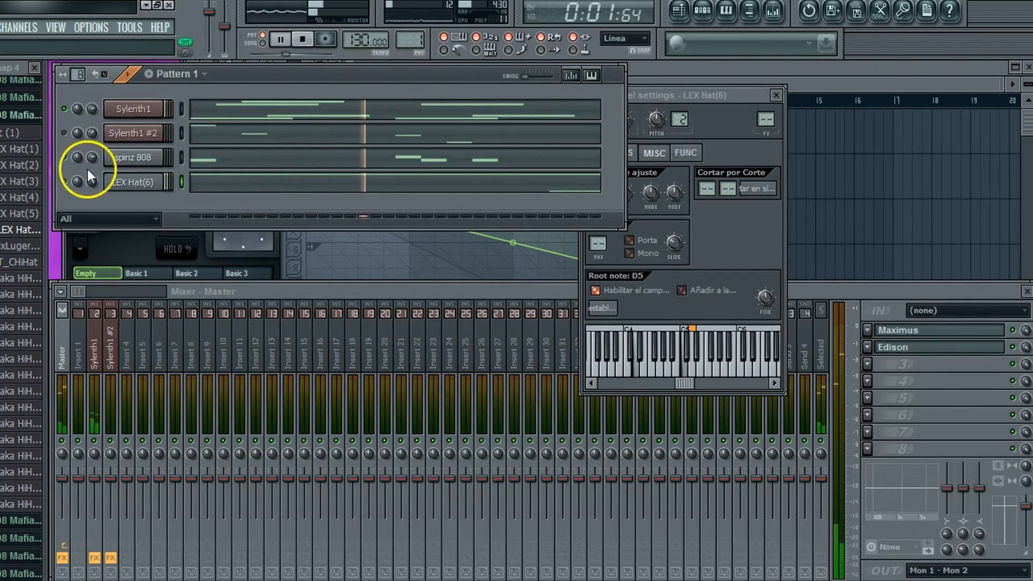
Step: Add a Trapaholic Snare sample from the 808 Mafia Drum Kit 2011 as a new channel
scroll(20, 323, up, 4)
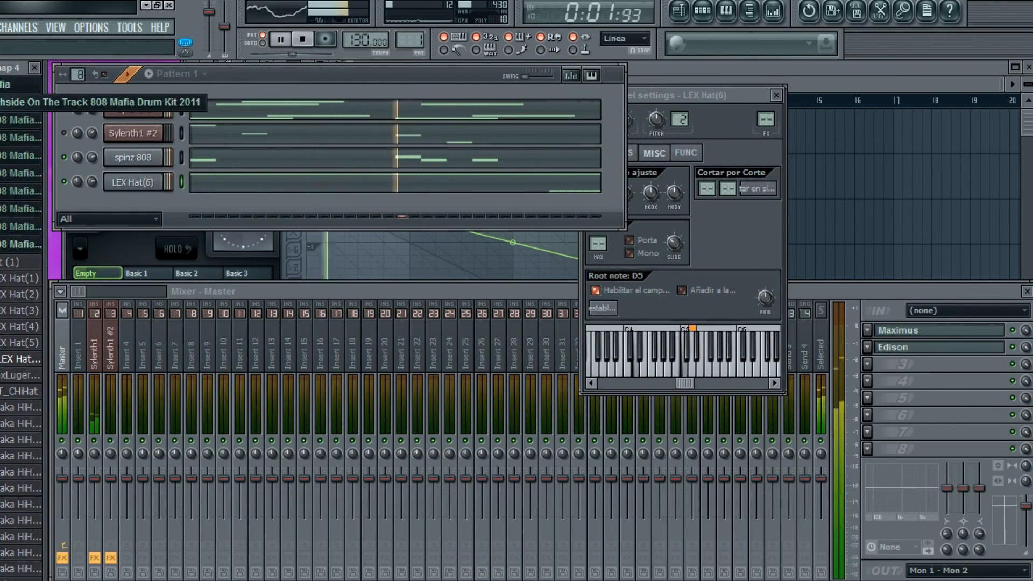
click(21, 102)
click(20, 102)
click(21, 226)
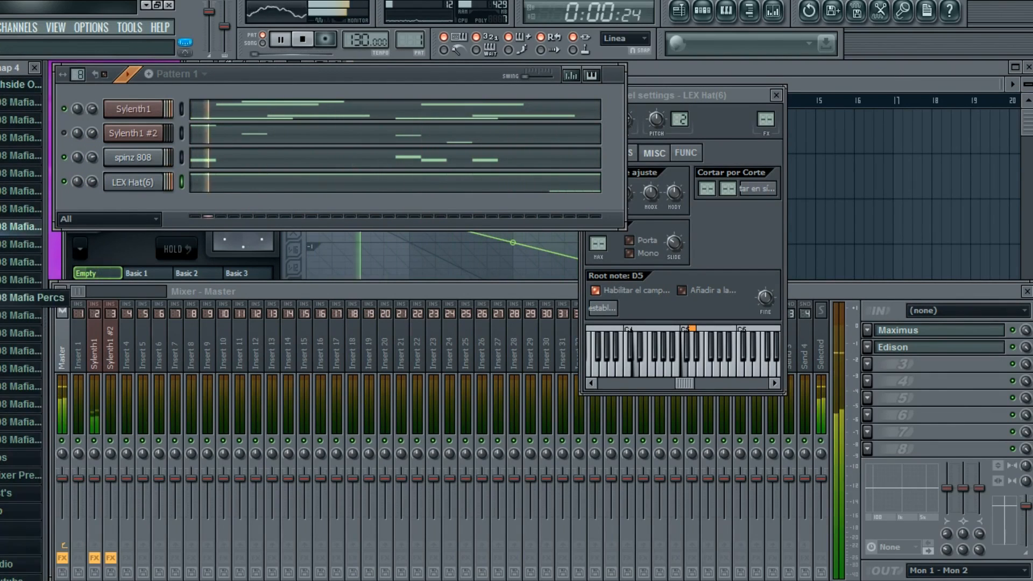
click(21, 351)
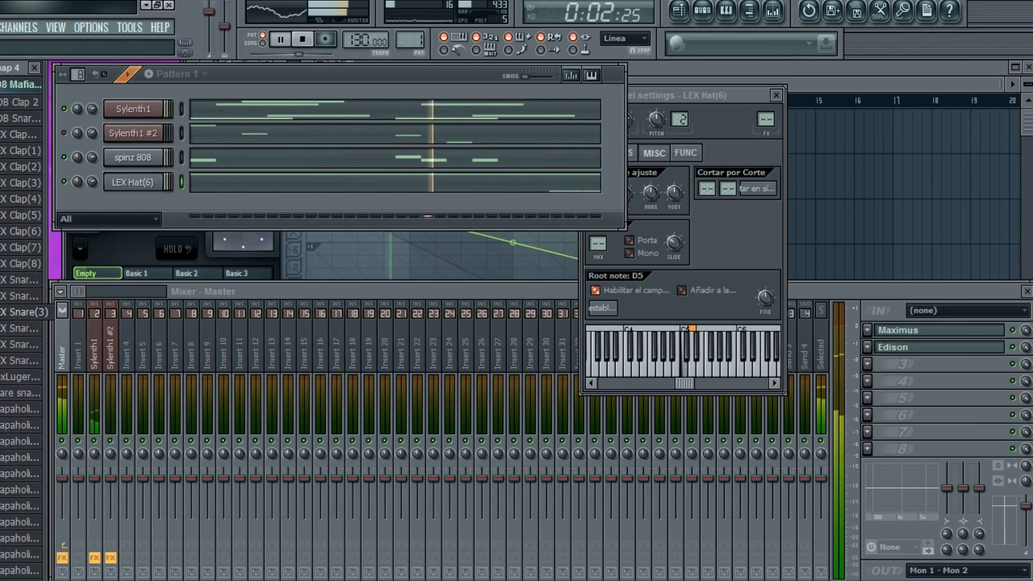
key(space)
scroll(25, 328, down, 3)
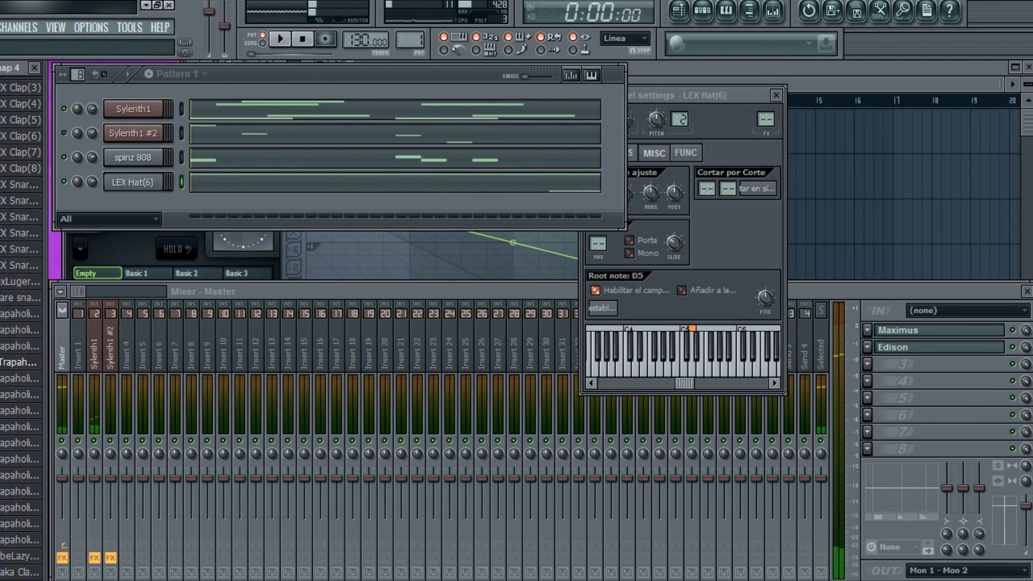
drag(164, 230, 234, 205)
key(space)
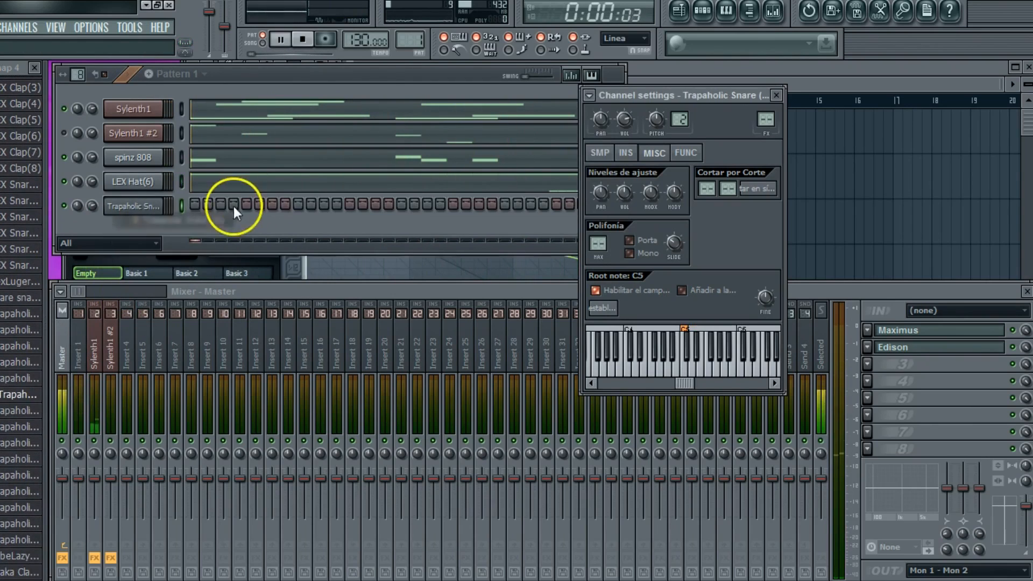
Step: Place snare hits on steps 9 and 25 and set the Trapaholic Snare channel's root note to D5
click(298, 204)
click(507, 206)
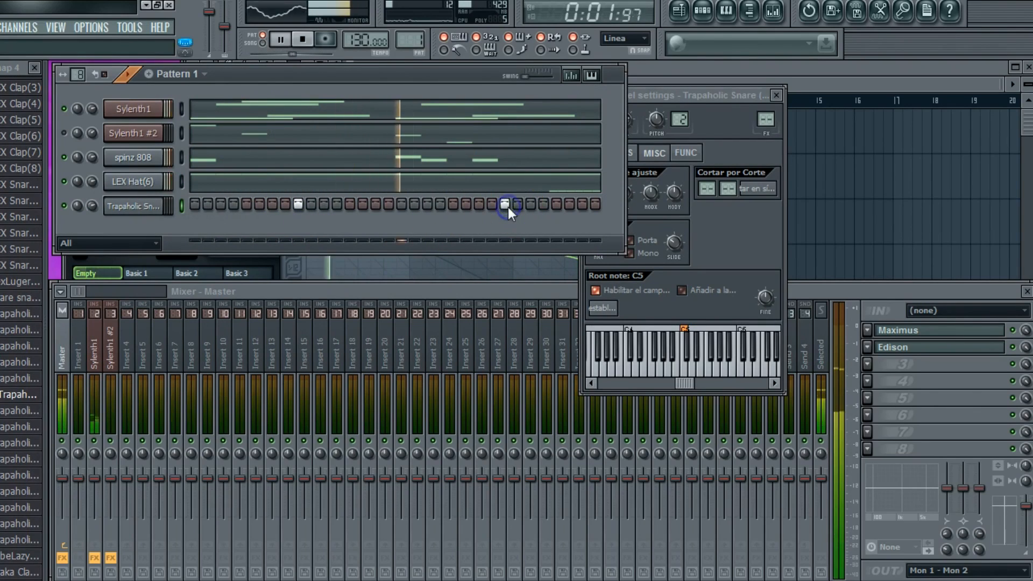
right_click(692, 376)
Step: Delete every spinz 808 note after the opening D#5 in the piano roll
click(216, 166)
key(space)
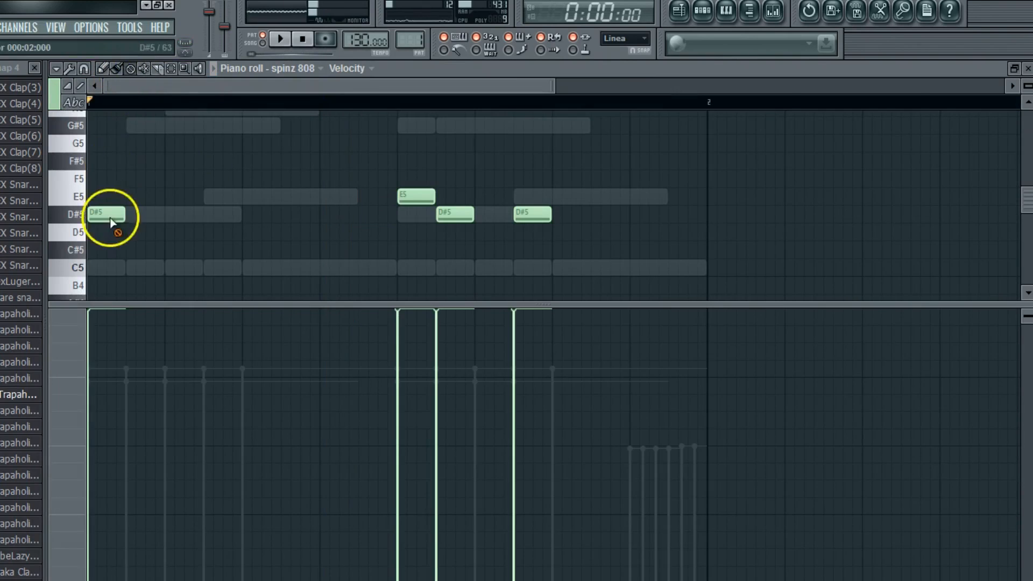
right_click(413, 197)
right_click(455, 214)
right_click(519, 219)
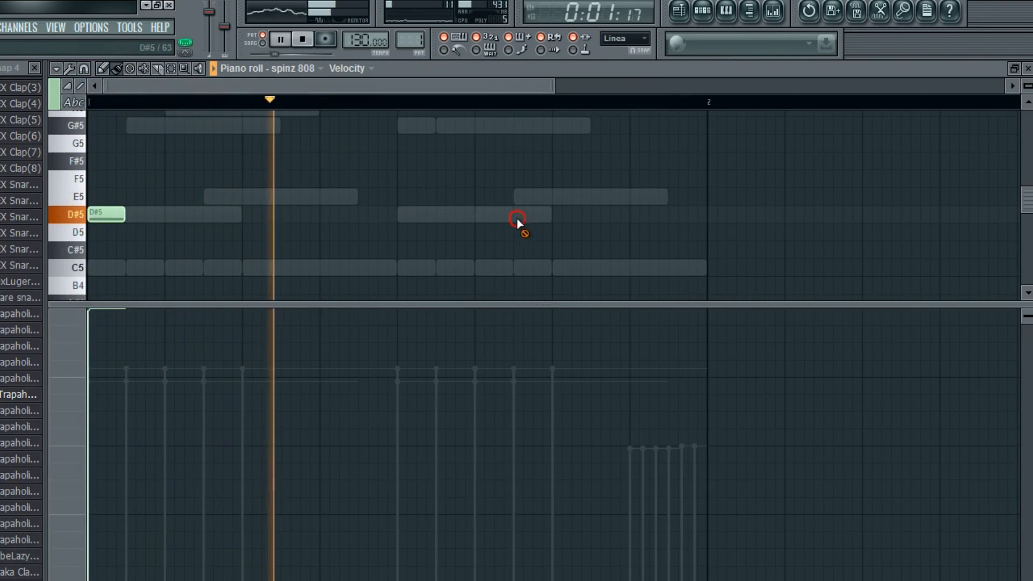
click(477, 217)
drag(476, 217, 537, 219)
right_click(536, 219)
right_click(512, 219)
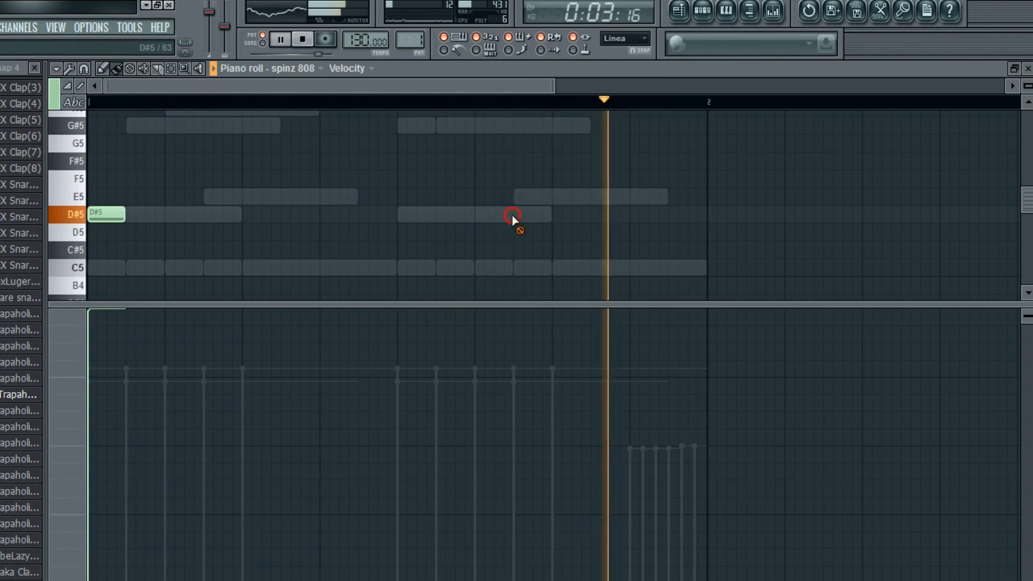
click(248, 215)
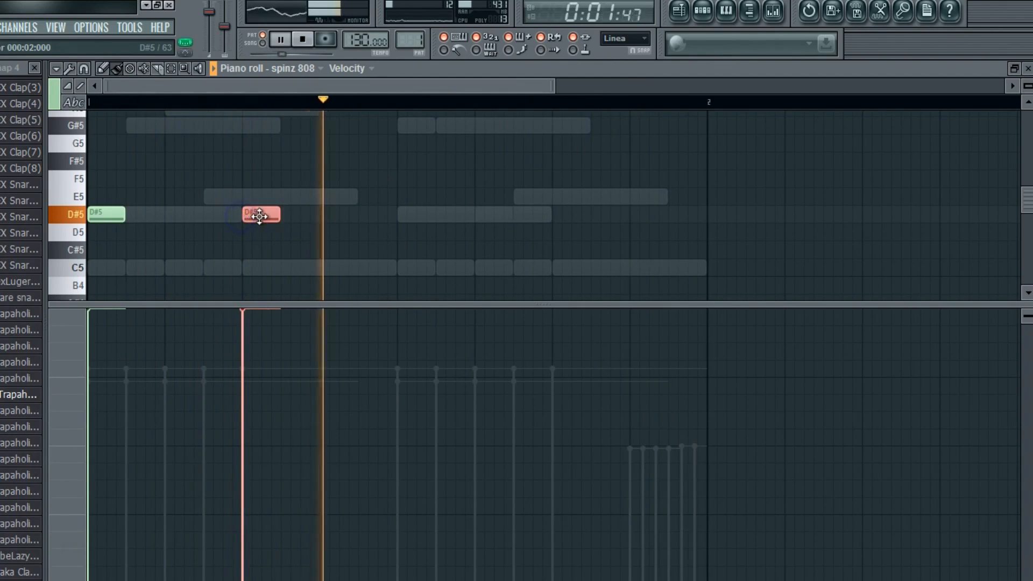
right_click(211, 216)
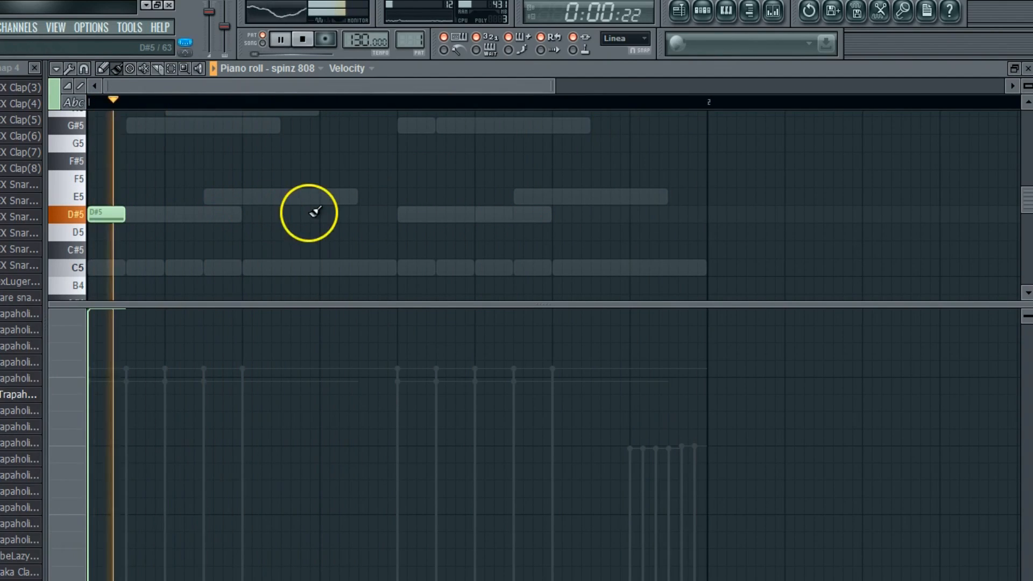
click(410, 214)
click(482, 214)
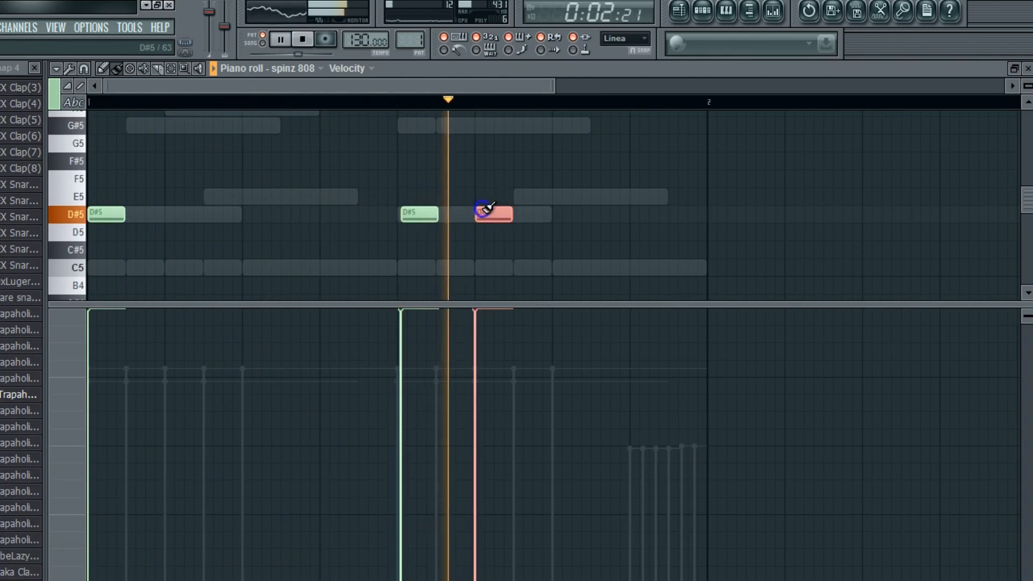
right_click(495, 214)
right_click(409, 214)
Step: Place spinz 808 notes on steps 17 and 23 and raise the one on step 17 to E5
click(405, 214)
click(516, 215)
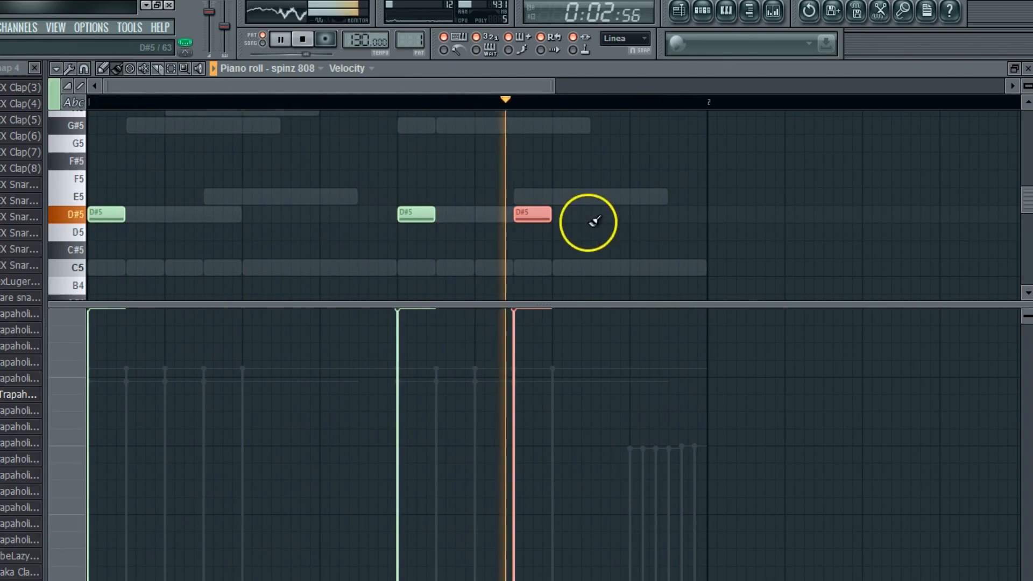
scroll(408, 221, up, 3)
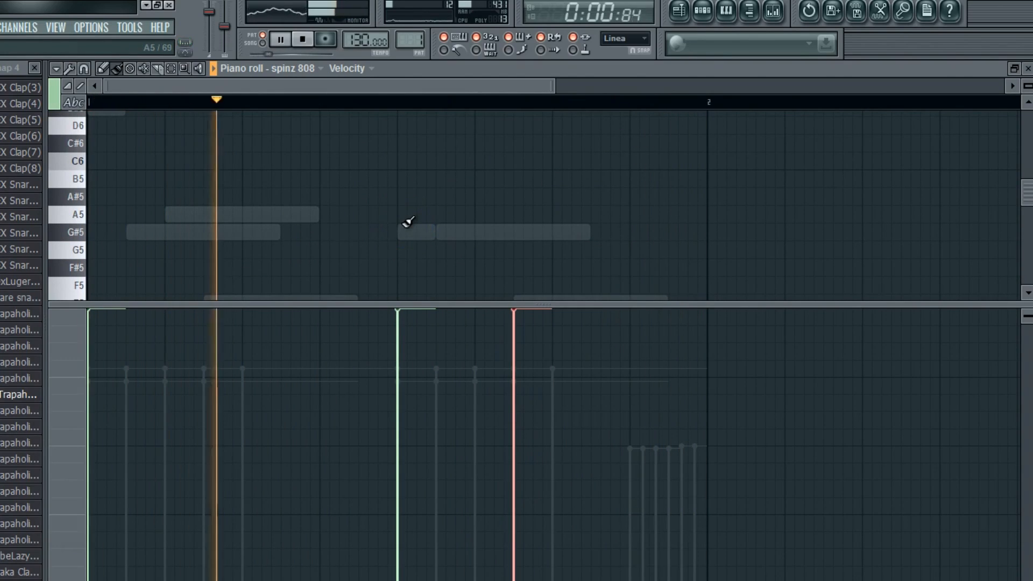
scroll(451, 229, down, 1)
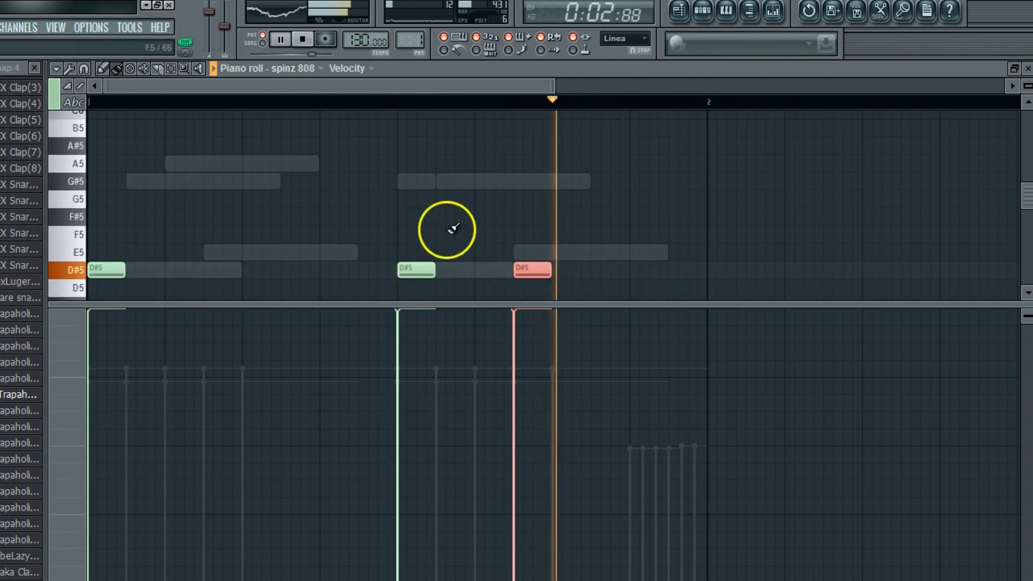
drag(414, 305, 414, 332)
drag(420, 217, 415, 201)
Step: Try other positions for the D#5 note near step 23 and delete each attempt
drag(535, 219, 574, 224)
right_click(568, 220)
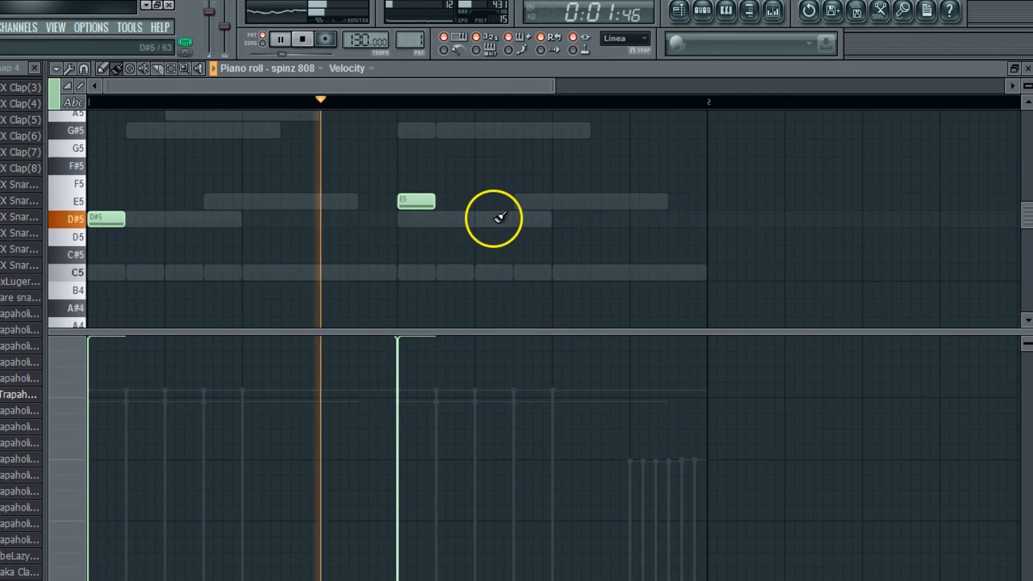
click(516, 219)
click(593, 218)
right_click(592, 218)
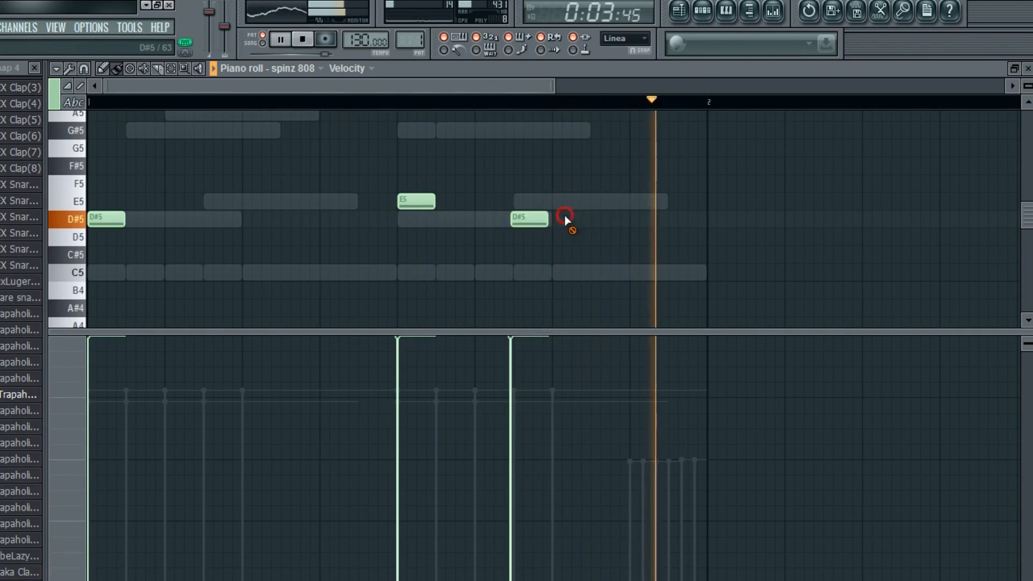
right_click(530, 219)
Step: Add three consecutive D#5 notes to the spinz 808 line on steps 21, 23 and 25
click(482, 219)
click(554, 219)
click(567, 363)
drag(568, 363, 560, 272)
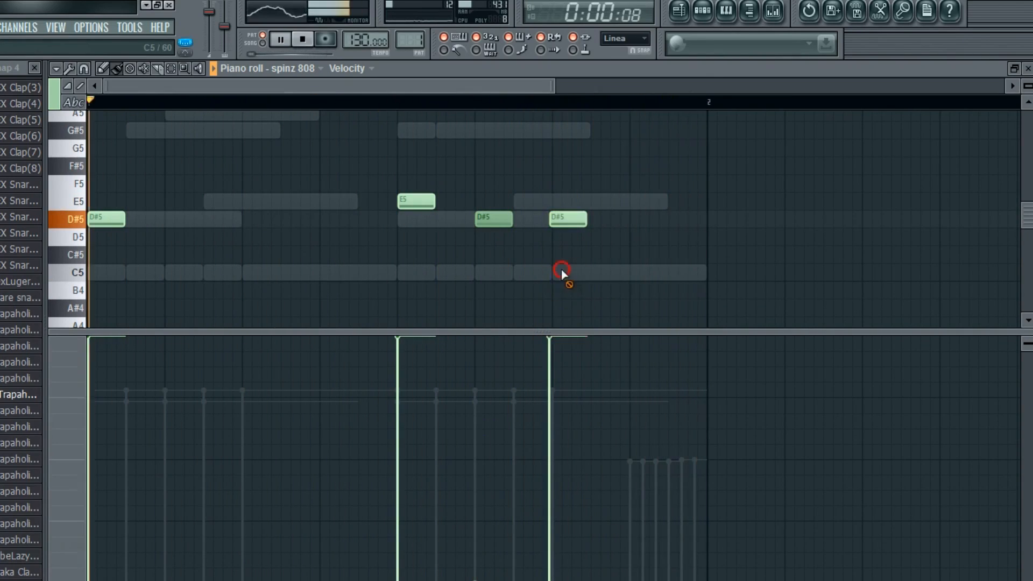
drag(560, 219, 532, 223)
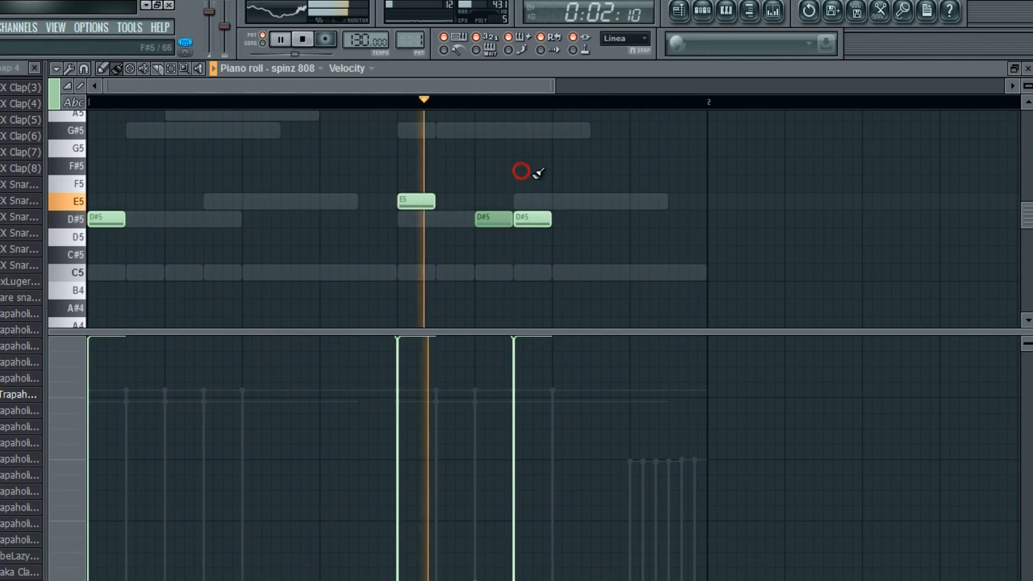
click(562, 218)
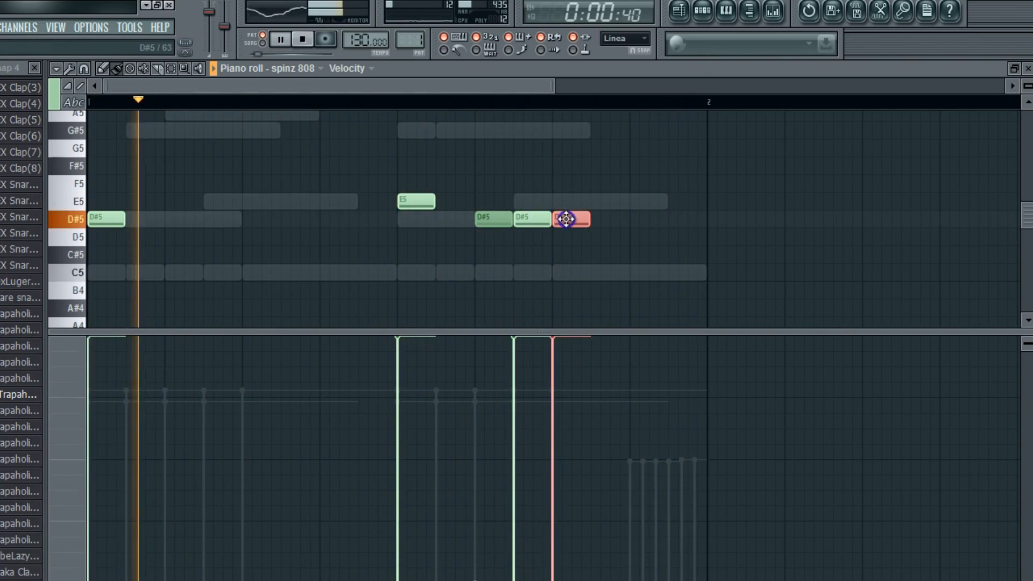
click(1027, 69)
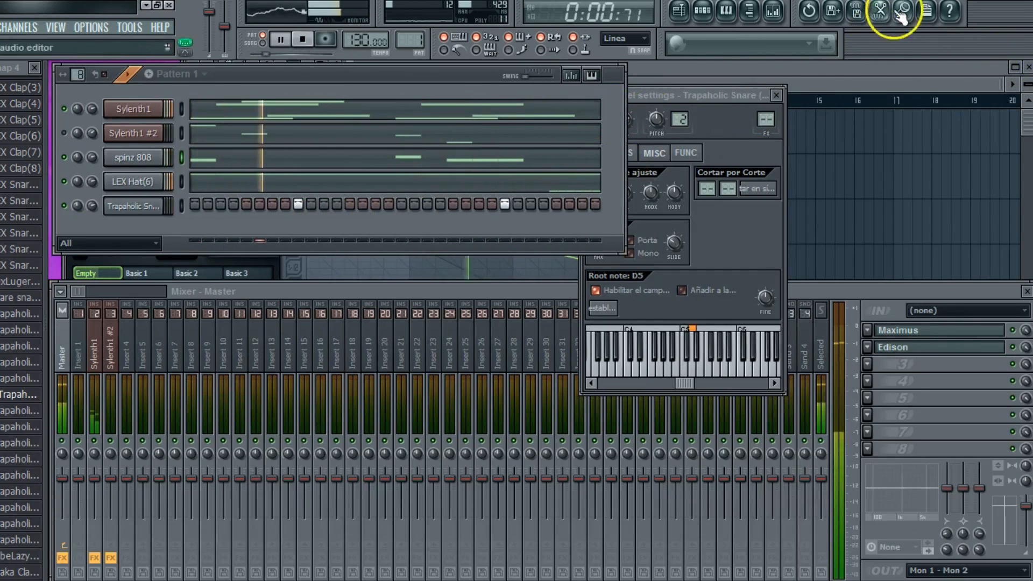
Step: Reset the root note of the Trapaholic Snare channel to C5
click(1, 68)
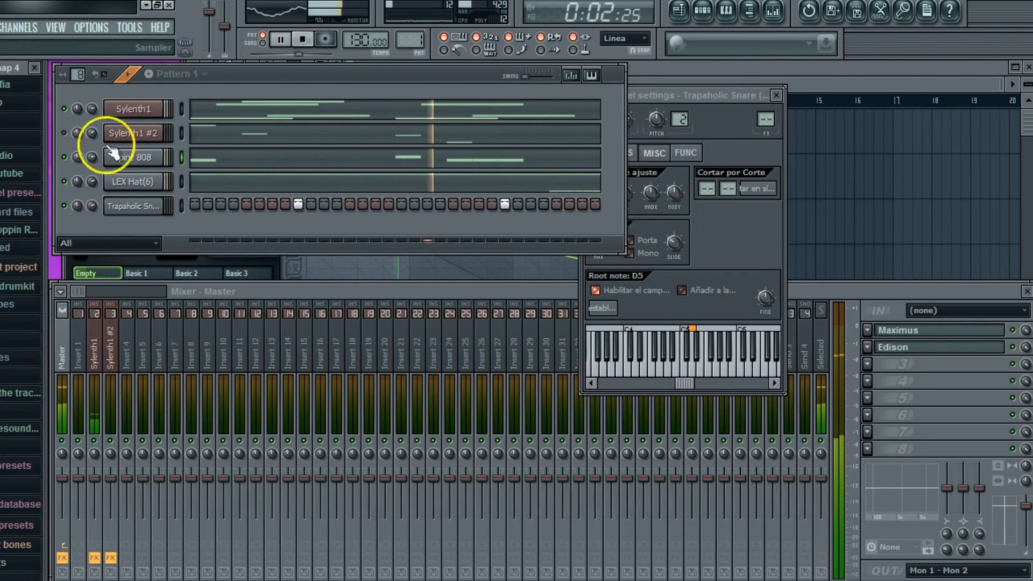
click(117, 207)
click(159, 207)
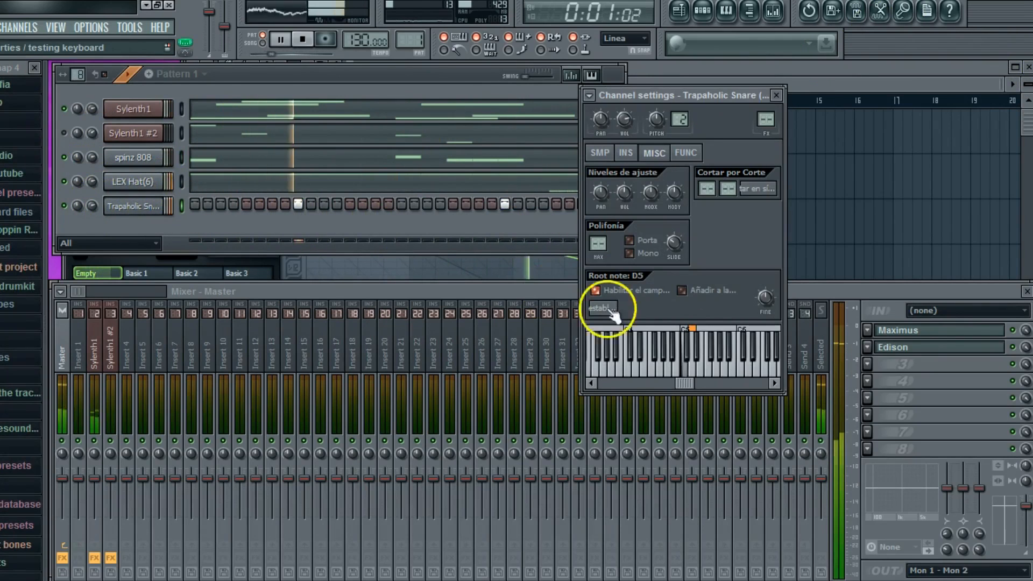
right_click(682, 372)
Step: Reopen the snare samples of the 808 Mafia Drum Kit 2011 and preview several Trapaholic Snare sounds
click(4, 84)
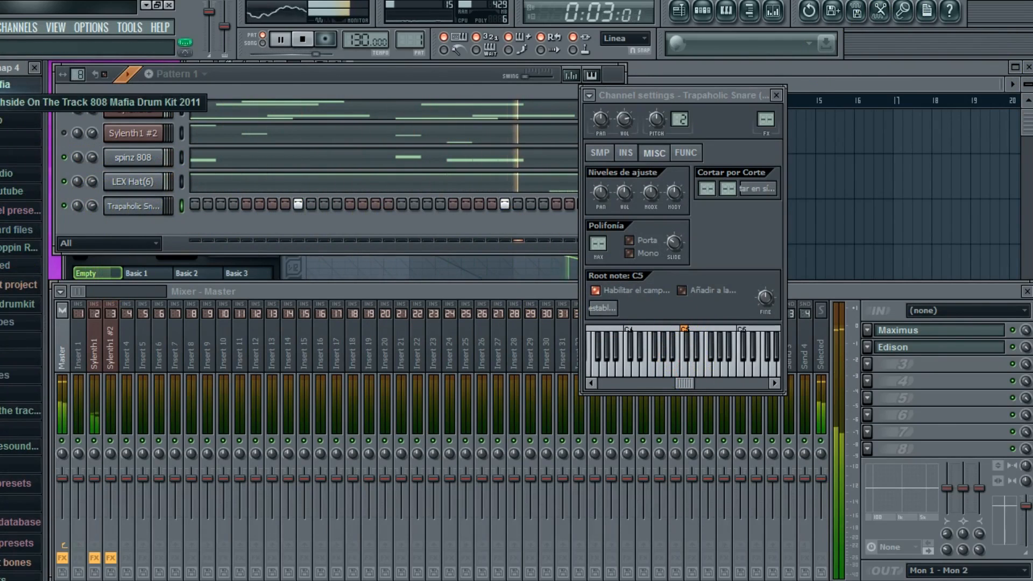
click(4, 102)
click(5, 369)
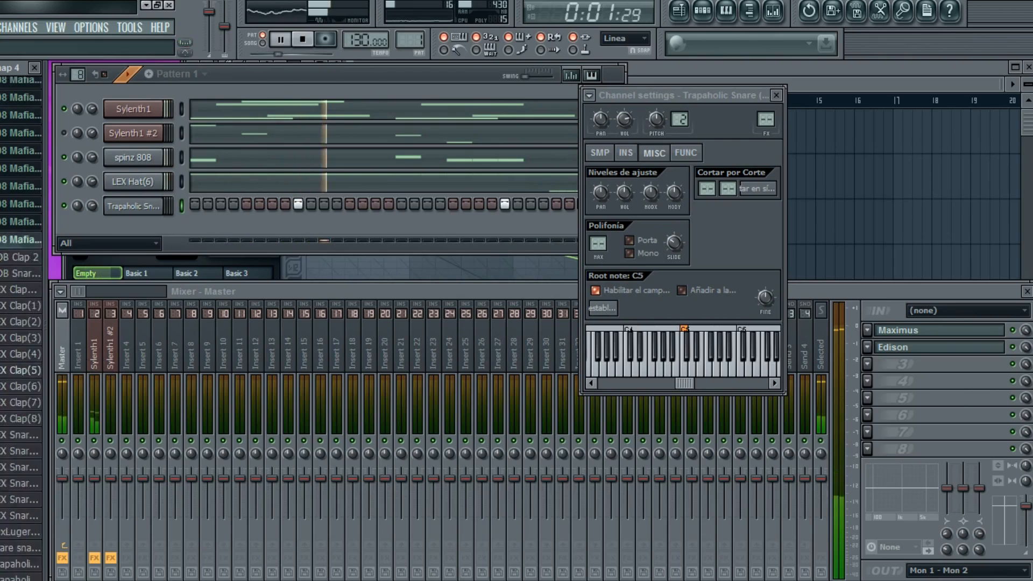
key(space)
click(5, 378)
scroll(22, 409, down, 4)
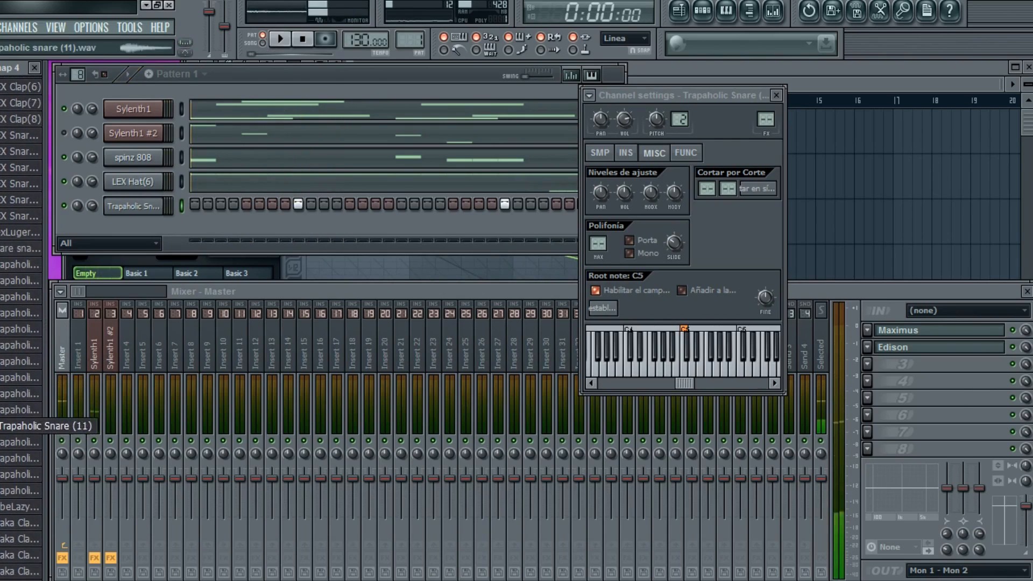
click(22, 361)
click(21, 346)
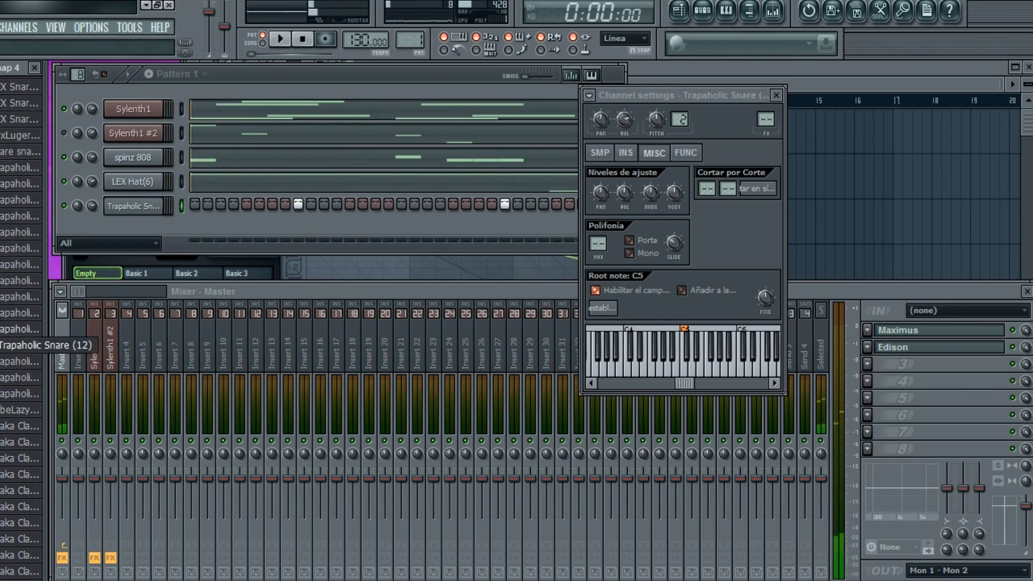
click(21, 313)
Step: Replace the existing Trapaholic Snare channel with another Trapaholic snare sample and place a hit on step 9
drag(16, 297, 138, 225)
right_click(136, 213)
click(190, 418)
key(Return)
key(space)
click(299, 204)
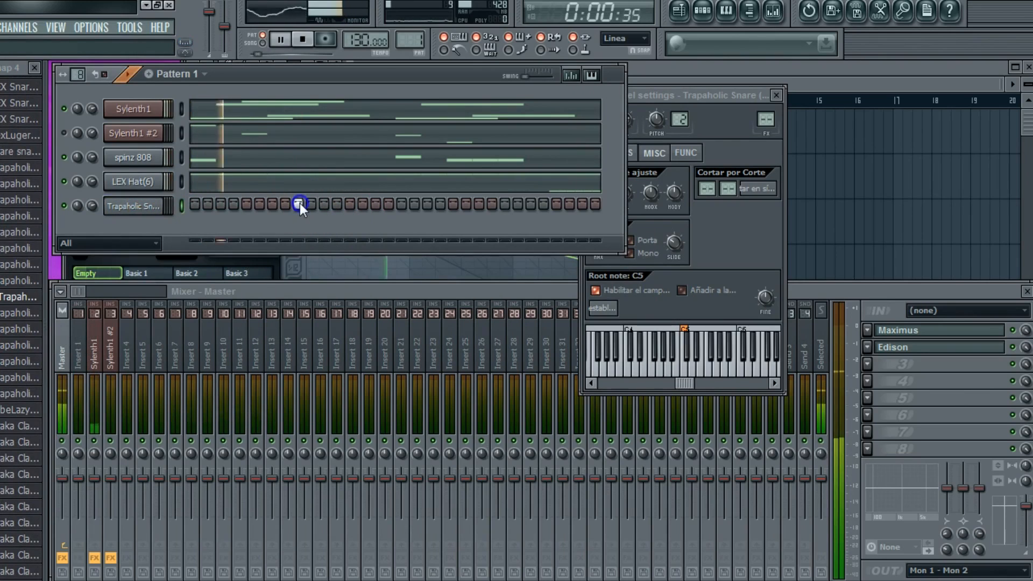
Step: Add a Trapaholic Snare hit on step 25 and set the channel's root note to D5
click(506, 204)
right_click(692, 361)
click(435, 237)
right_click(427, 204)
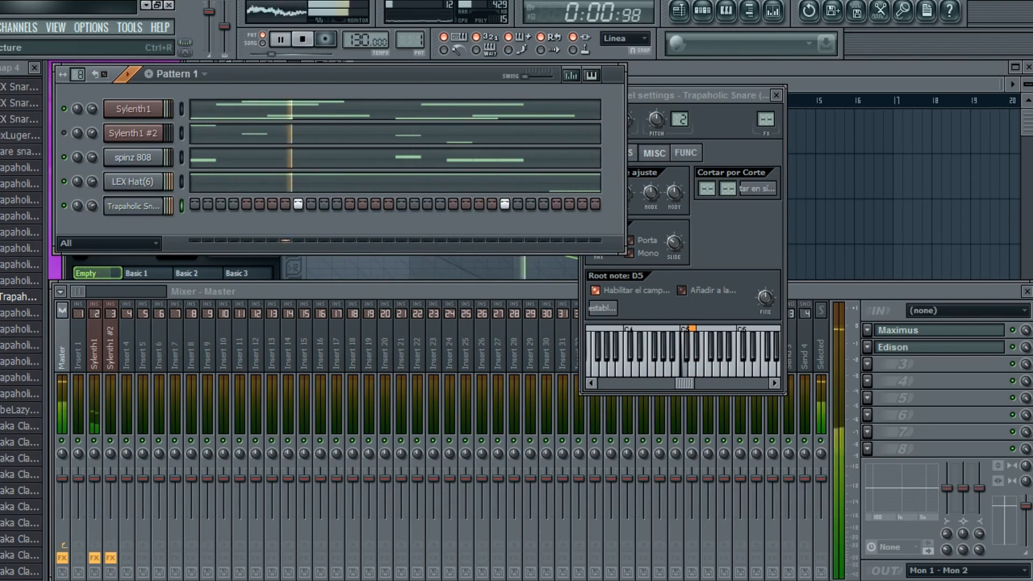
Step: Clone the LEX Hat(6) channel, open the copy's channel settings and preview its sound
click(2, 68)
right_click(153, 178)
click(189, 375)
click(127, 206)
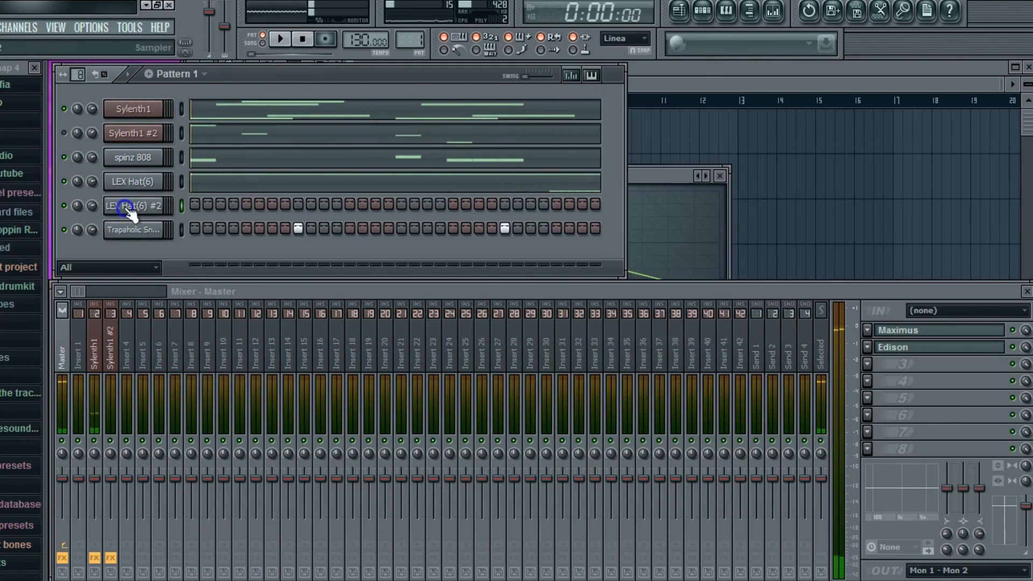
click(173, 207)
click(710, 369)
Step: Place LEX Hat(6) #2 hits on steps 1, 3, 17 and 19 and lower the channel's volume to about 0.23
click(92, 205)
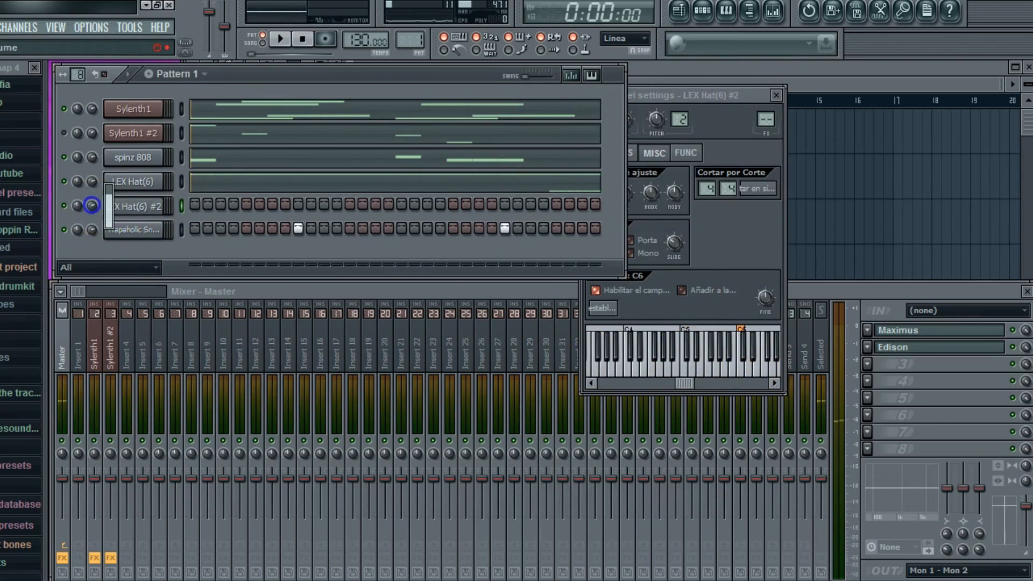
click(220, 204)
key(space)
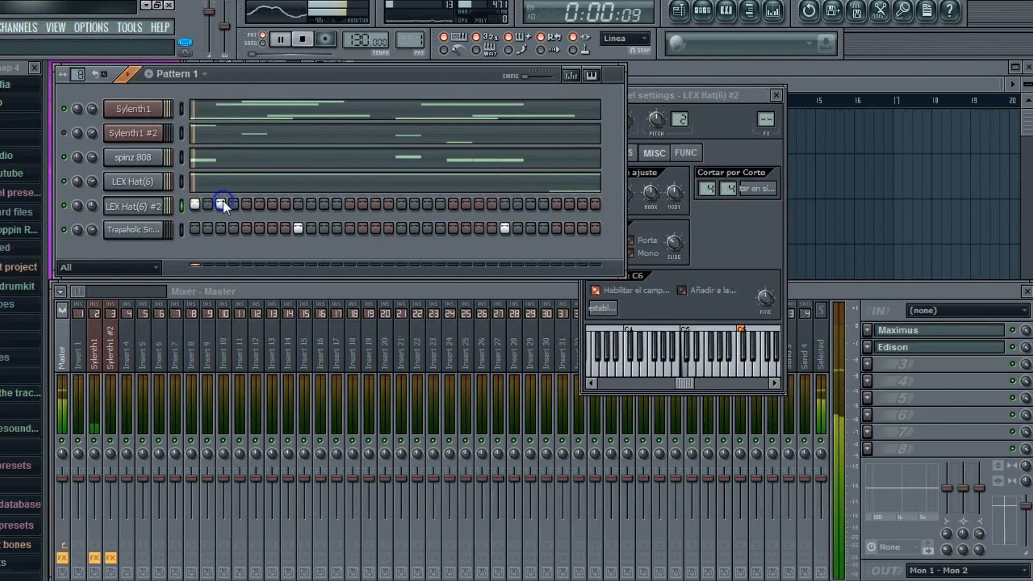
drag(398, 209, 426, 202)
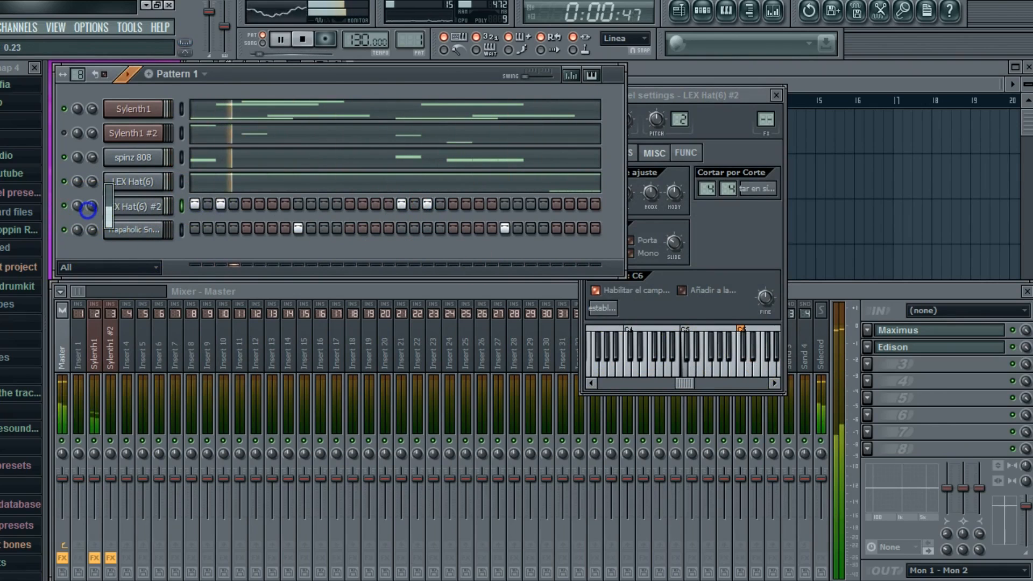
Step: Browse the hi-hat samples of the 808 Mafia drum kit and add Waka HiHat - 1 (5) as a new channel
click(20, 287)
scroll(19, 284, down, 5)
scroll(21, 323, down, 8)
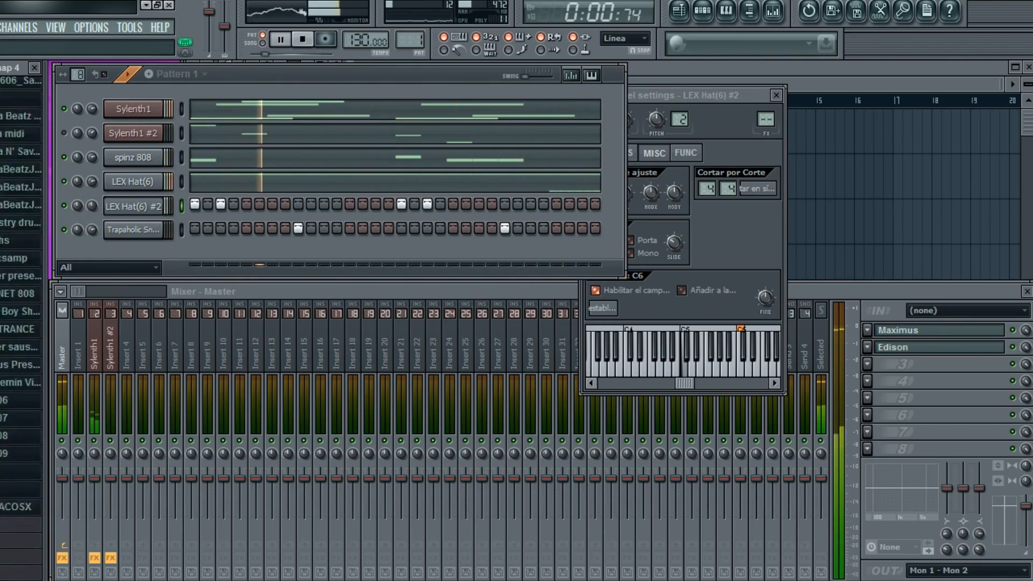
scroll(19, 287, up, 6)
click(20, 84)
click(19, 103)
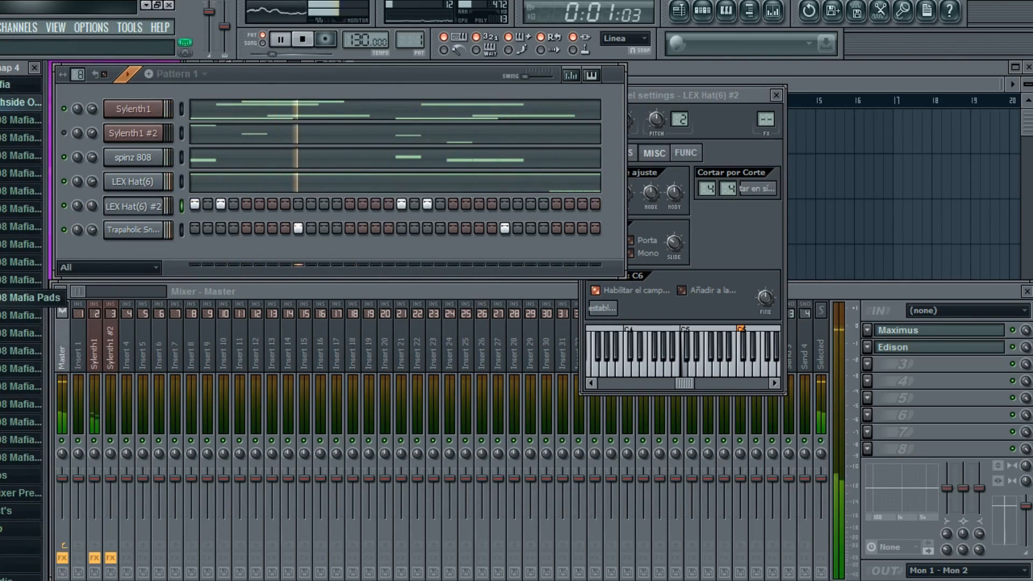
click(20, 244)
key(space)
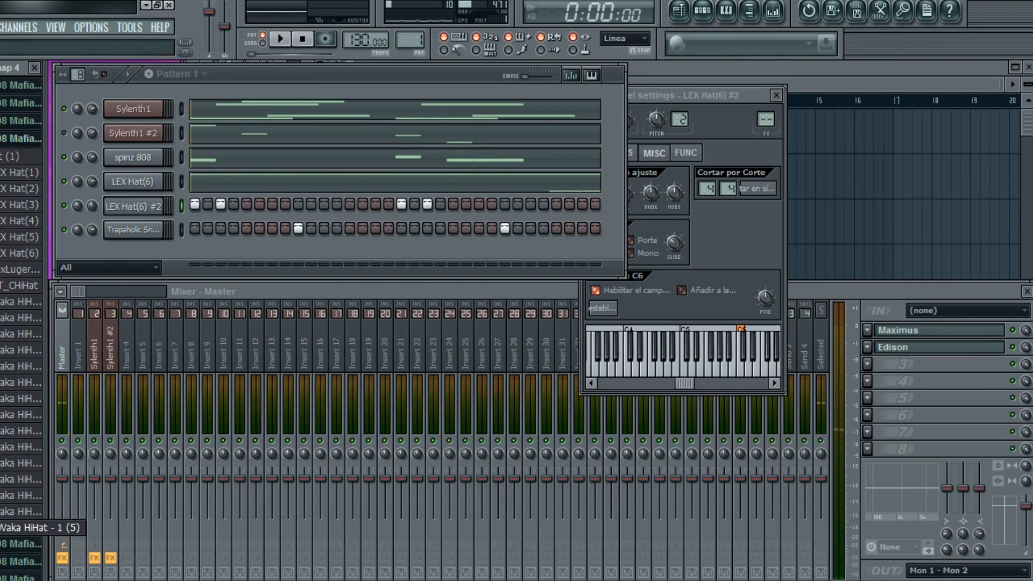
drag(144, 260, 373, 252)
Step: Try Waka HiHat hits on steps 13, 29, 17 and 5 with the root note at D5
key(space)
click(350, 253)
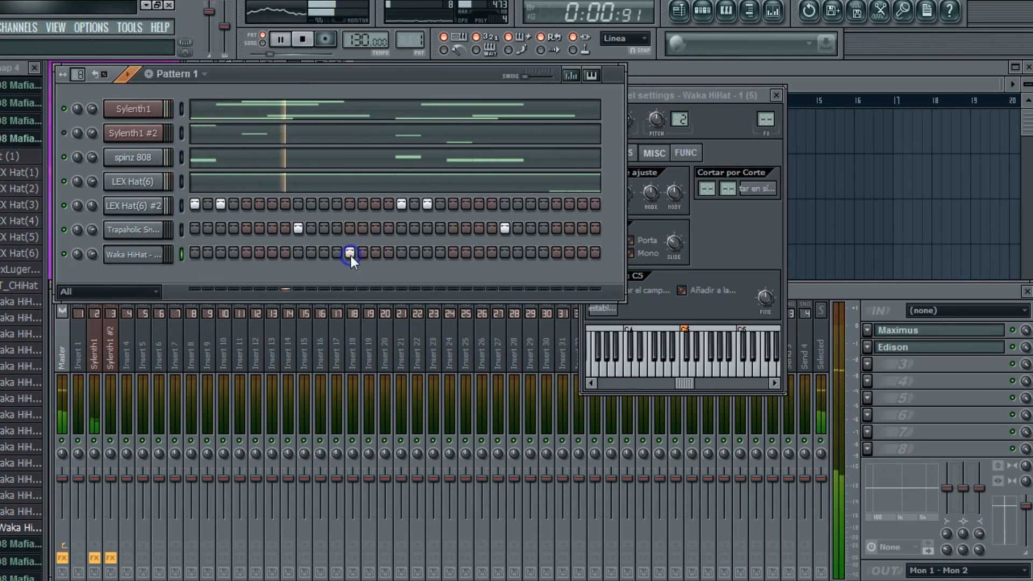
click(555, 252)
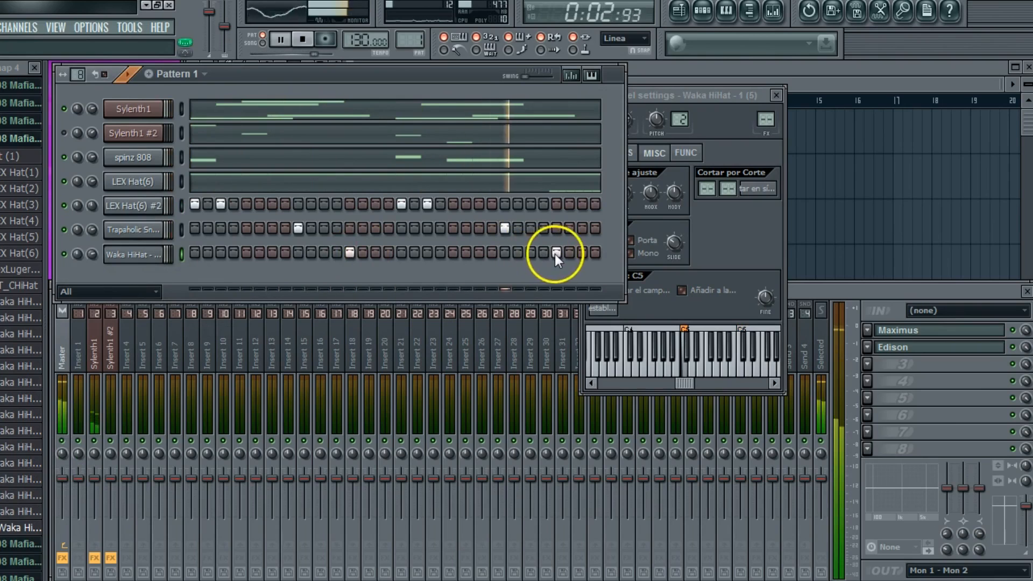
right_click(692, 355)
right_click(554, 253)
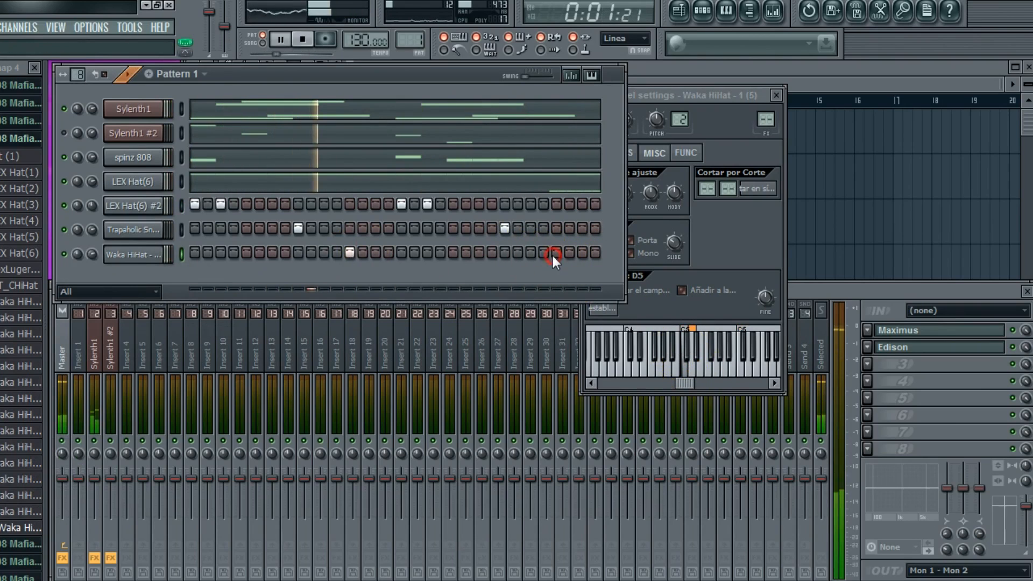
click(402, 258)
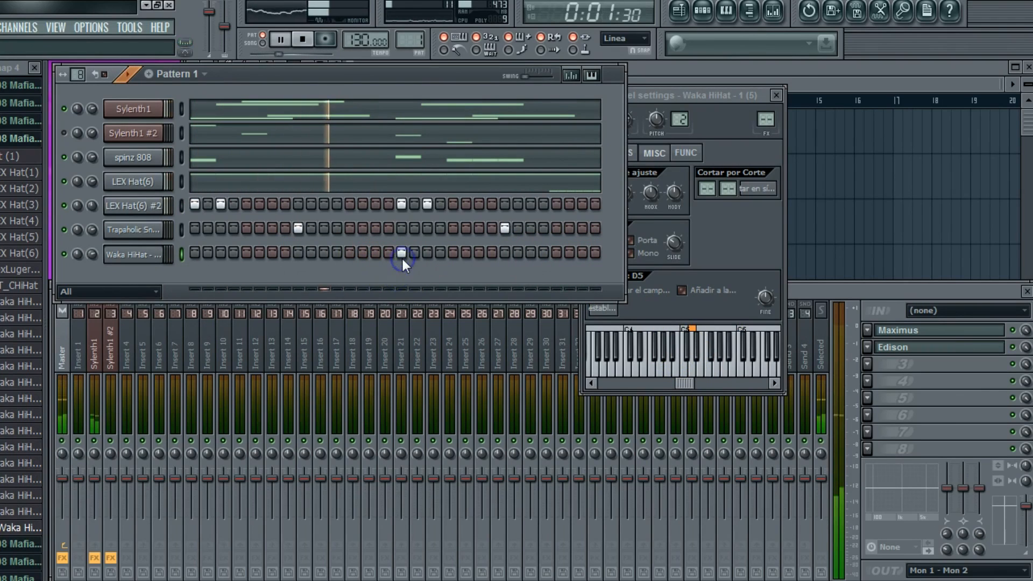
right_click(402, 259)
click(247, 254)
click(641, 178)
key(space)
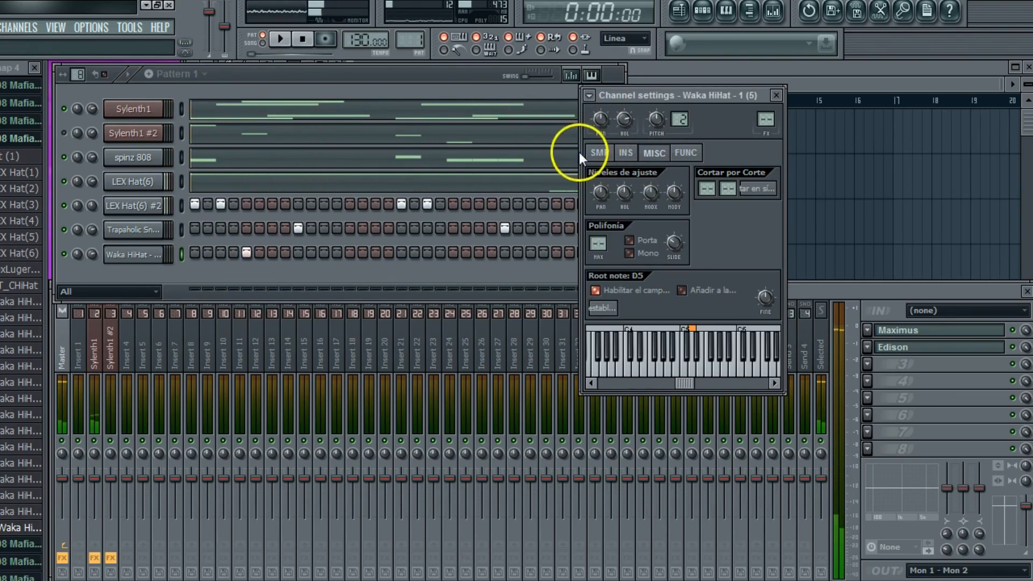
click(600, 152)
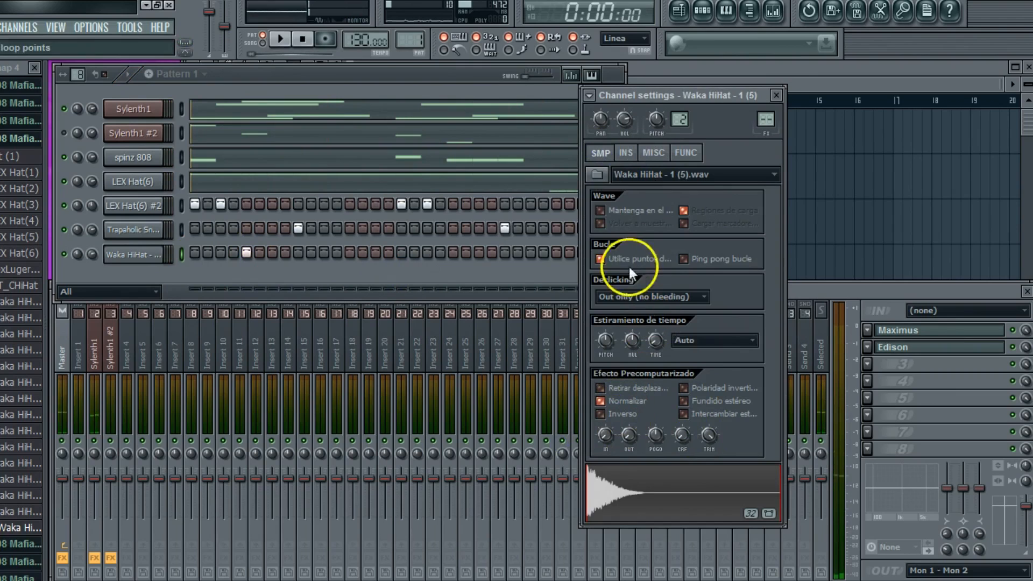
click(243, 252)
Step: Place Waka HiHat hits on steps 9 and 25 and lower the channel's volume to about 0.24
key(space)
click(296, 252)
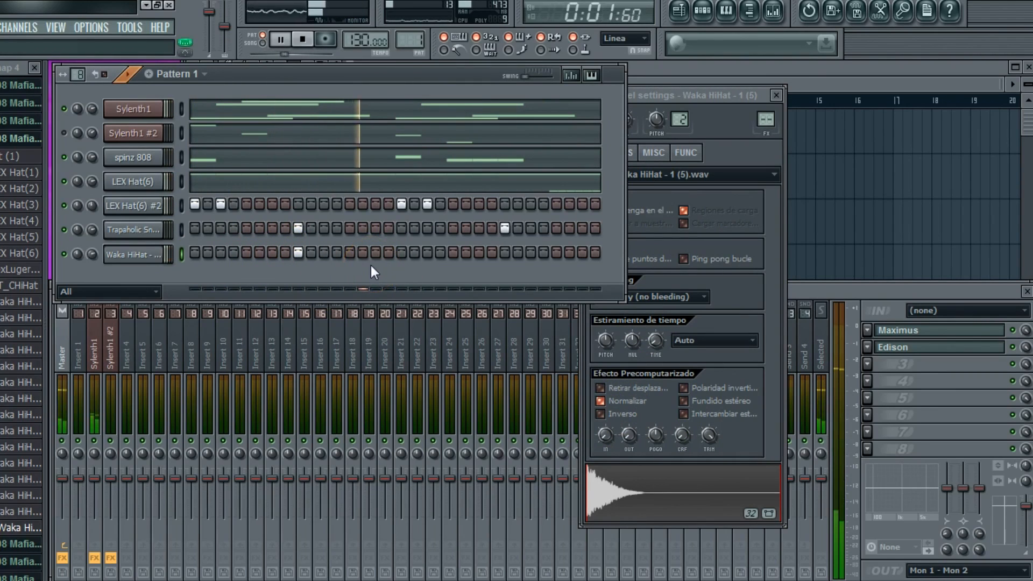
click(502, 253)
click(653, 152)
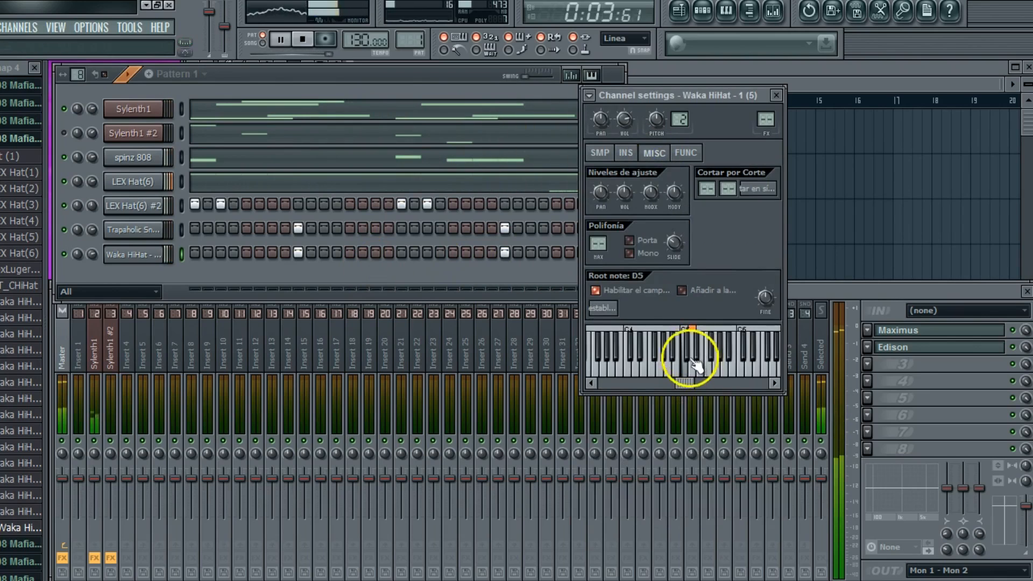
click(600, 153)
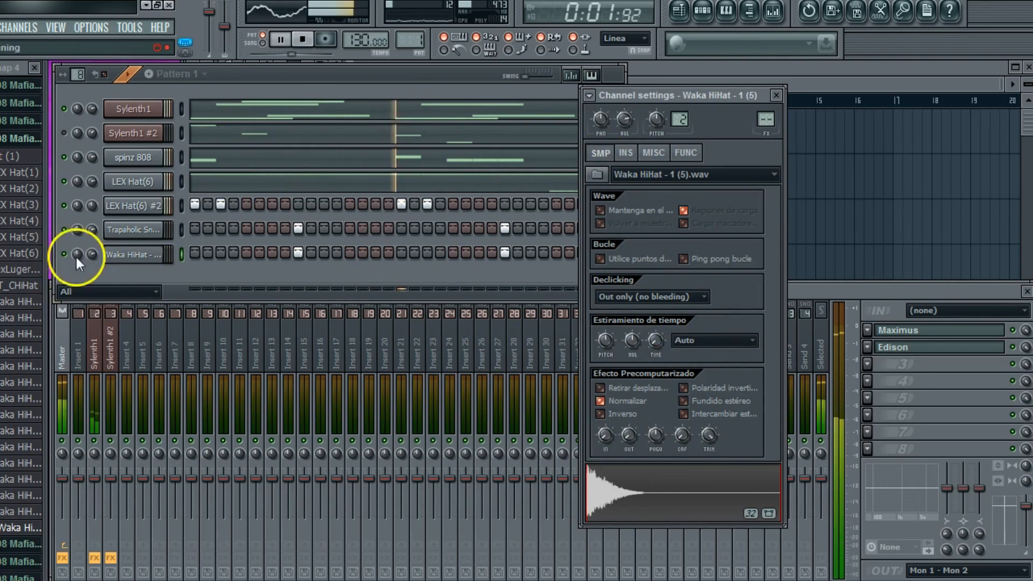
drag(93, 254, 95, 288)
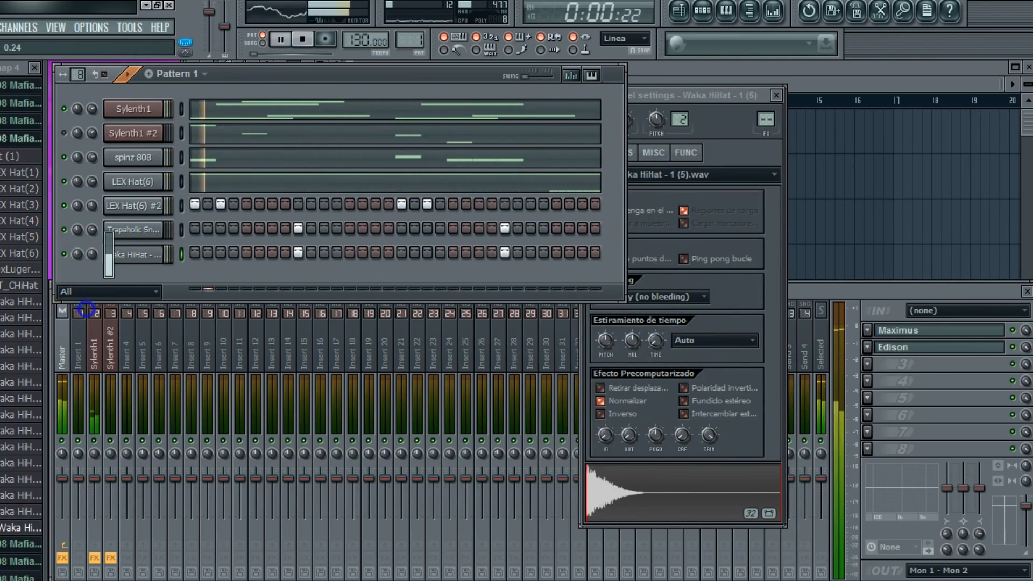
Step: Reset the root note of the Waka HiHat channel to C5
click(683, 242)
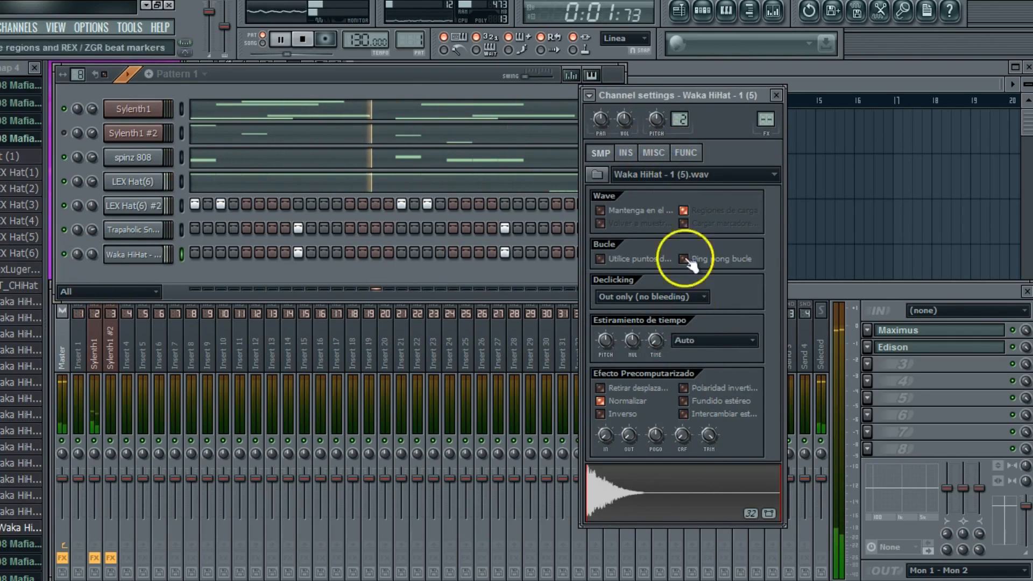
click(654, 153)
right_click(689, 353)
click(296, 75)
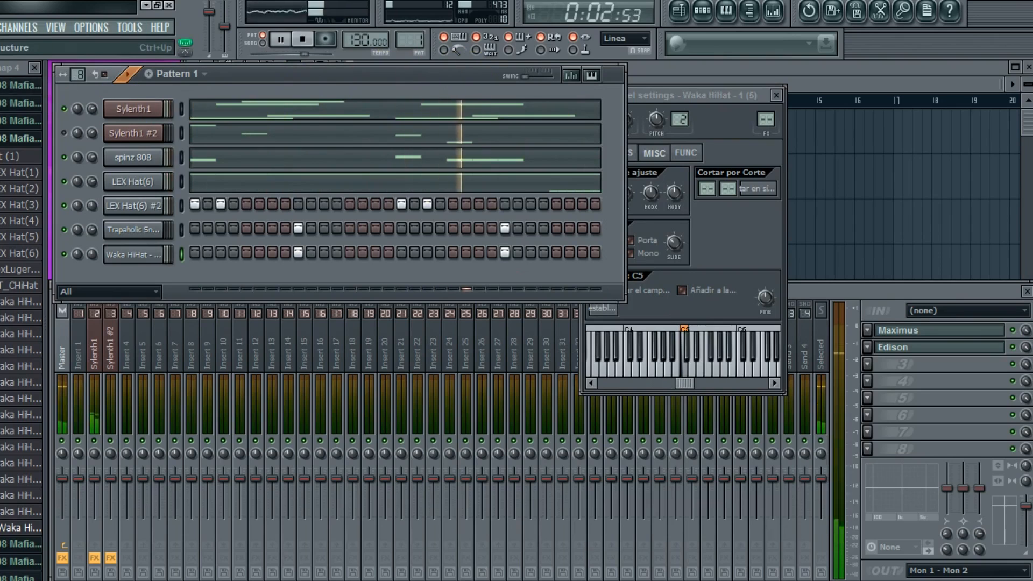
Step: Find Rack Kick1 in the Sought After Shit folder of the drum kits and add it as a channel directly below spinz 808
click(2, 68)
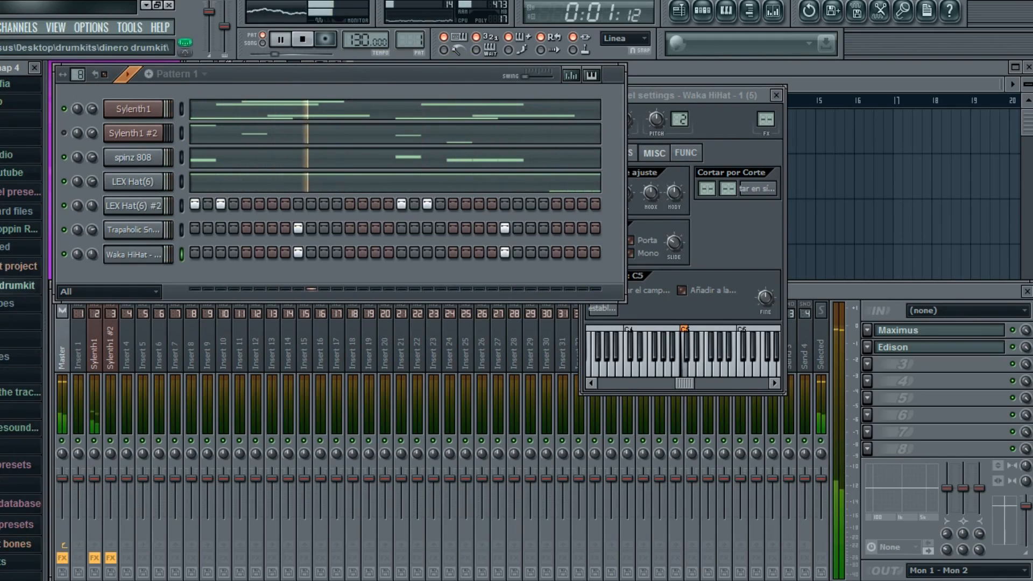
click(5, 286)
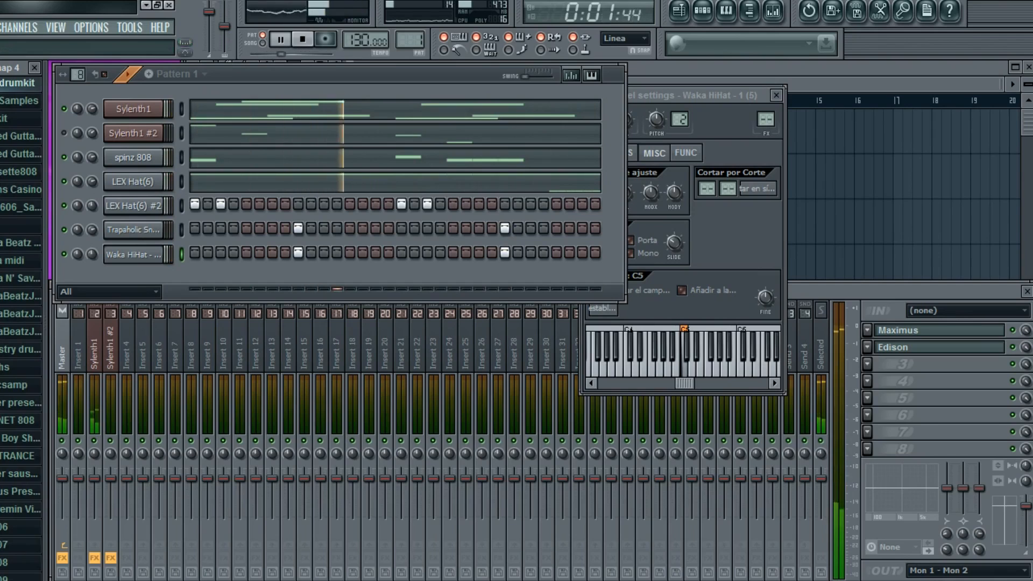
scroll(22, 322, down, 5)
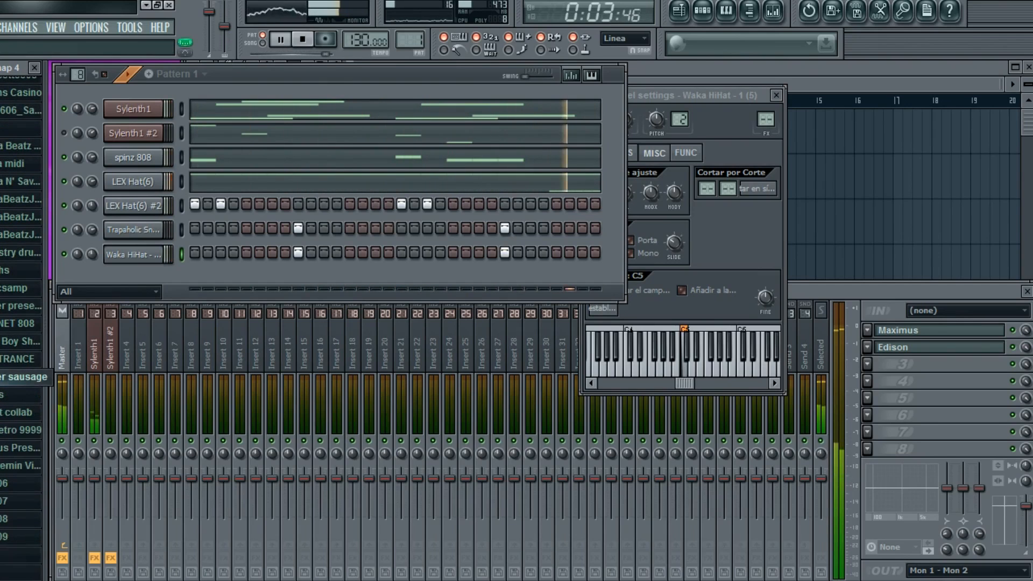
click(11, 394)
click(10, 413)
click(11, 412)
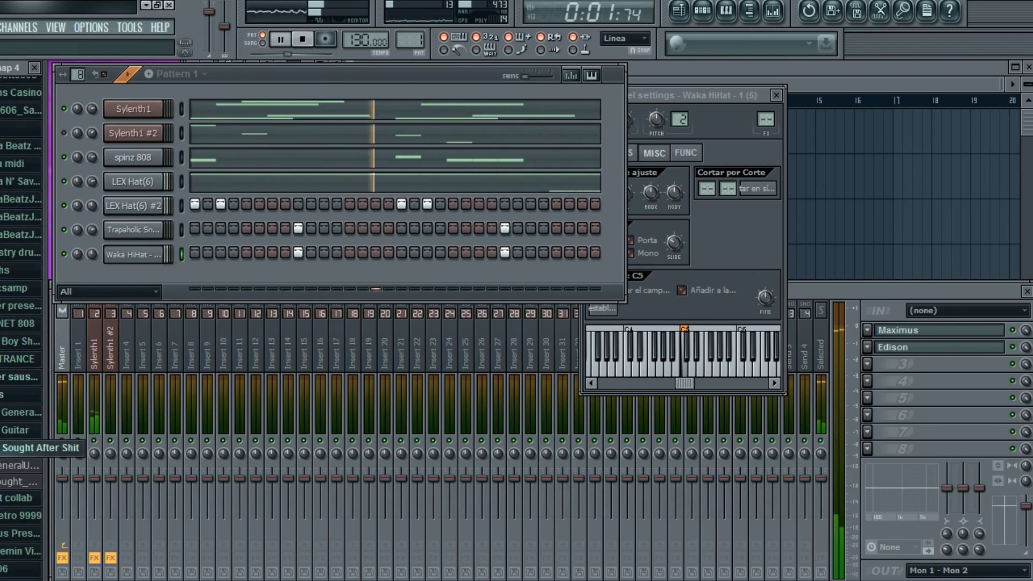
click(22, 448)
key(space)
drag(89, 313, 134, 169)
Step: Place Rack Kick1 hits on steps 1, 17 and 23 and set the channel's root note to E5
click(195, 180)
click(648, 178)
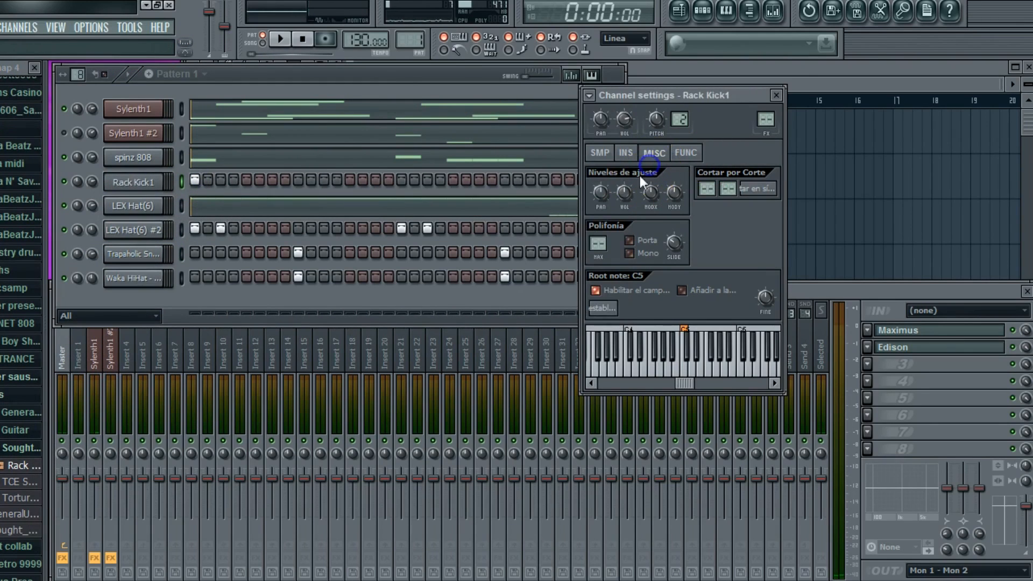
right_click(695, 374)
key(space)
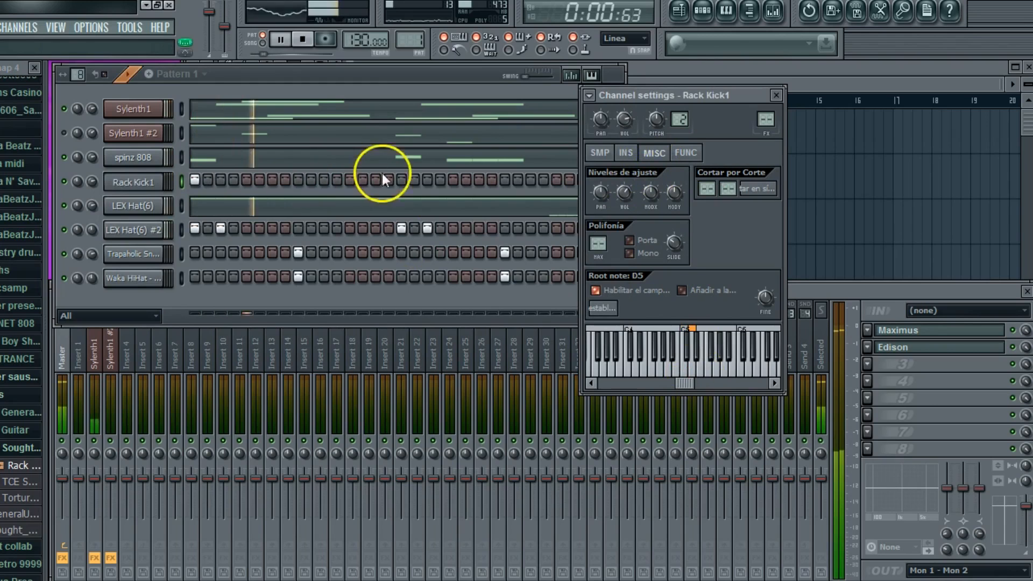
click(402, 180)
click(479, 179)
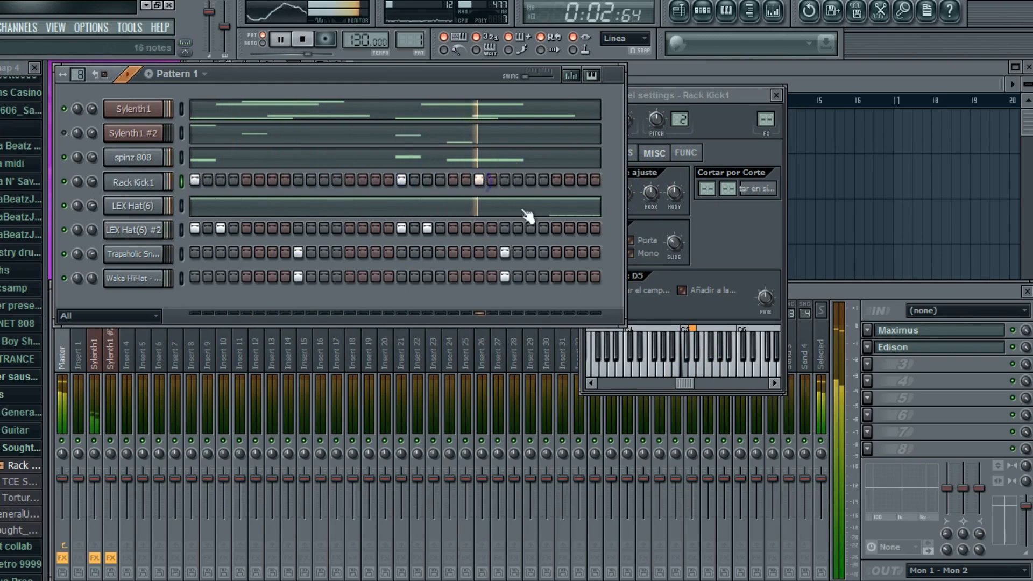
right_click(700, 369)
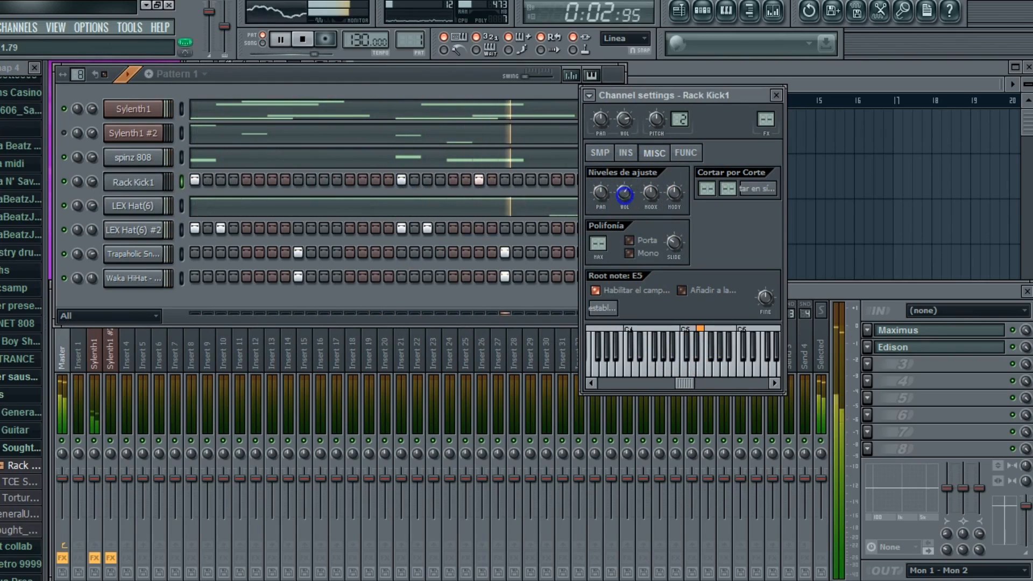
Step: Rework the Rack Kick1 pattern, trying hits on steps 19 and 23 and settling on steps 1, 17 and 25
click(400, 179)
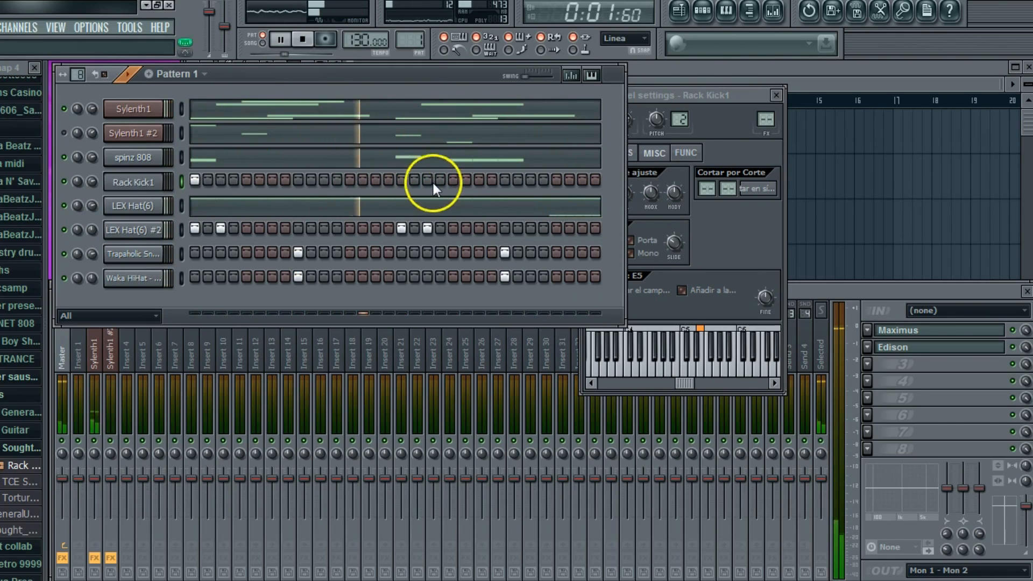
click(430, 181)
click(480, 181)
right_click(479, 181)
right_click(427, 181)
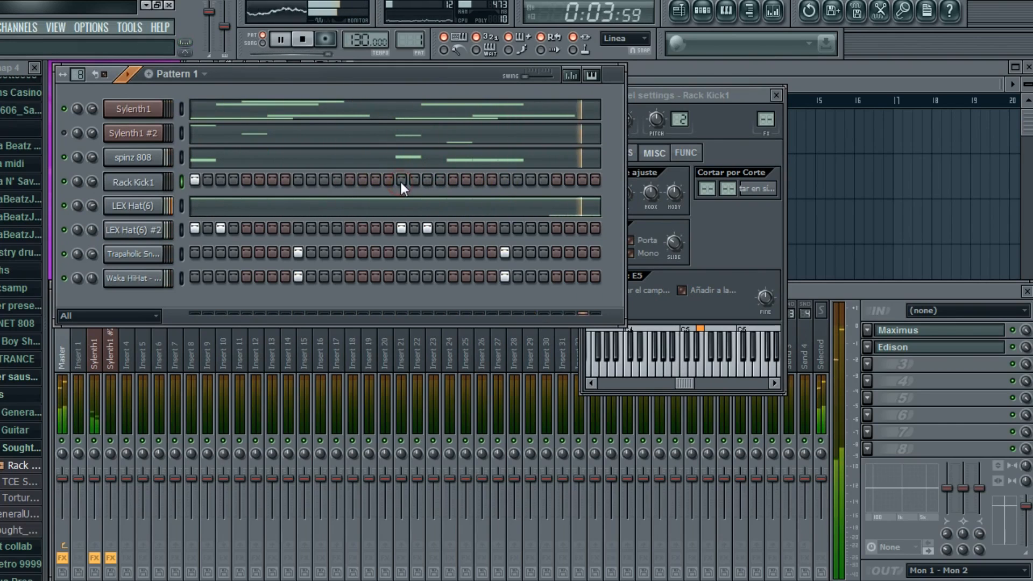
click(479, 181)
click(503, 180)
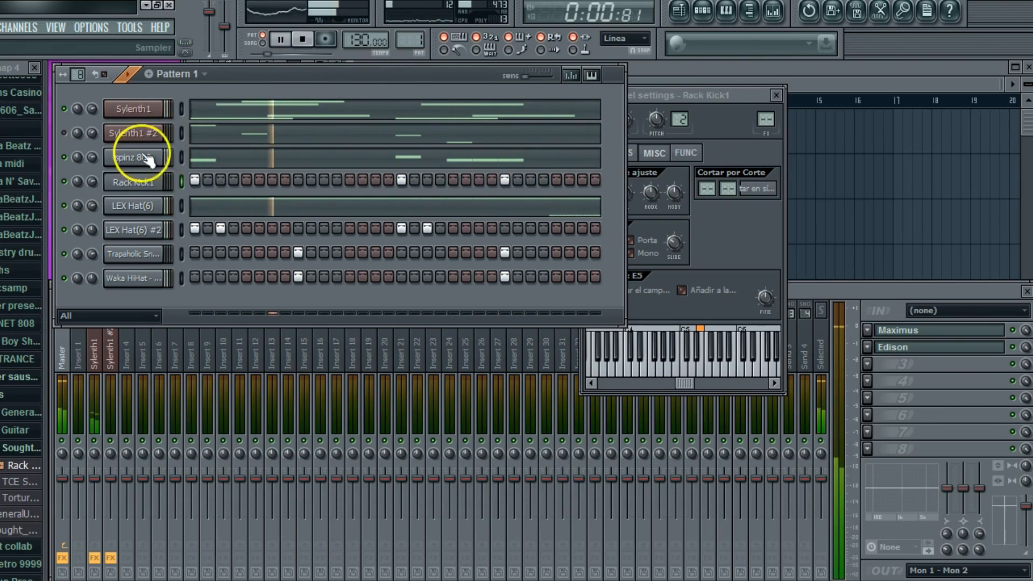
Step: Transpose all notes of the spinz 808 line up two semitones
click(249, 156)
click(173, 68)
drag(72, 157, 72, 283)
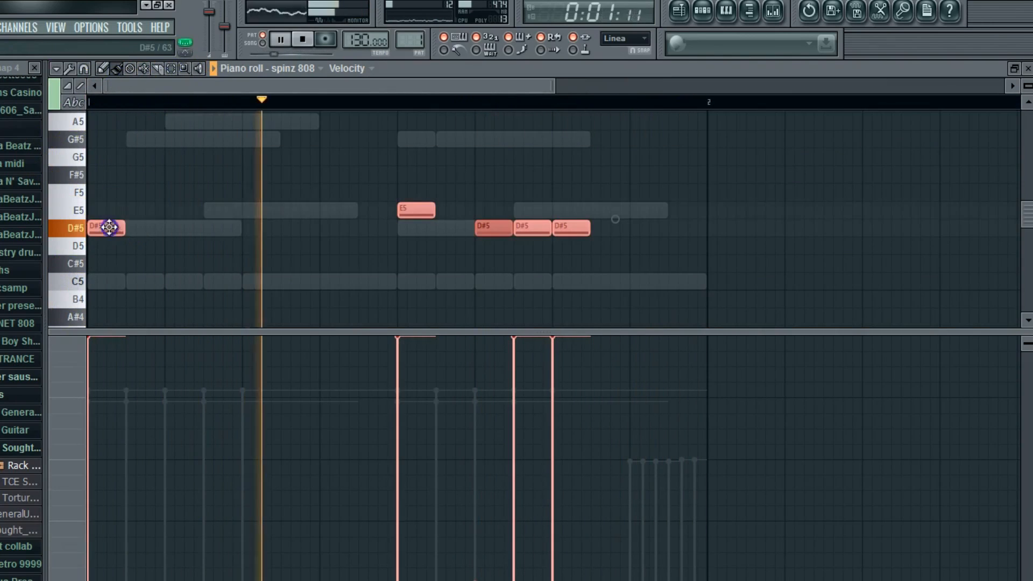
key(Up)
key(Up)
click(1028, 69)
Step: Transpose all notes of the Sylenth1 #2 melody up two semitones
click(196, 136)
click(172, 68)
drag(72, 127, 97, 426)
click(117, 68)
scroll(138, 175, up, 2)
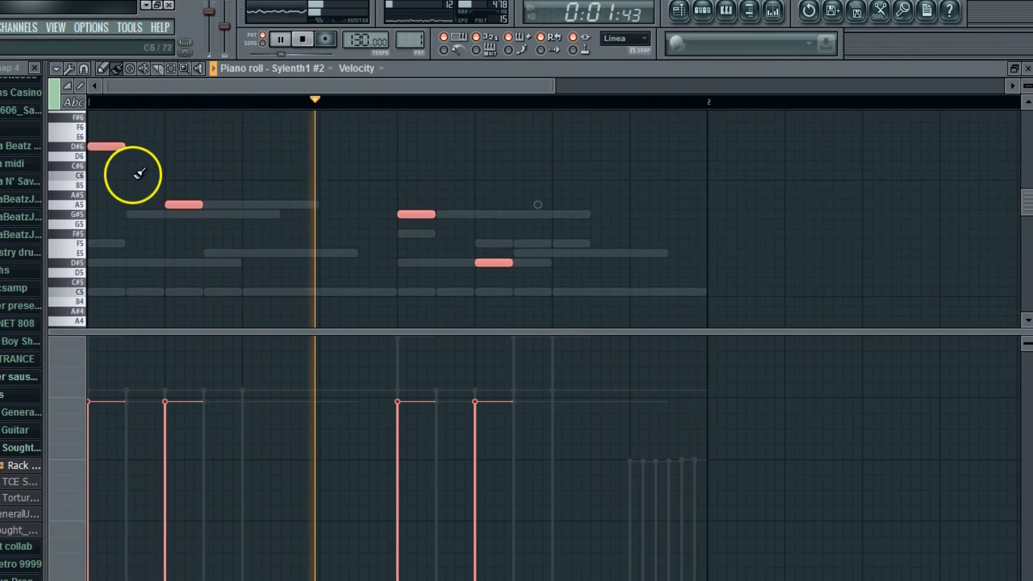
key(space)
drag(110, 179, 108, 157)
click(1028, 68)
Step: Transpose all notes of the main Sylenth1 melody up two semitones and play the pattern
click(556, 106)
drag(74, 127, 157, 330)
click(118, 68)
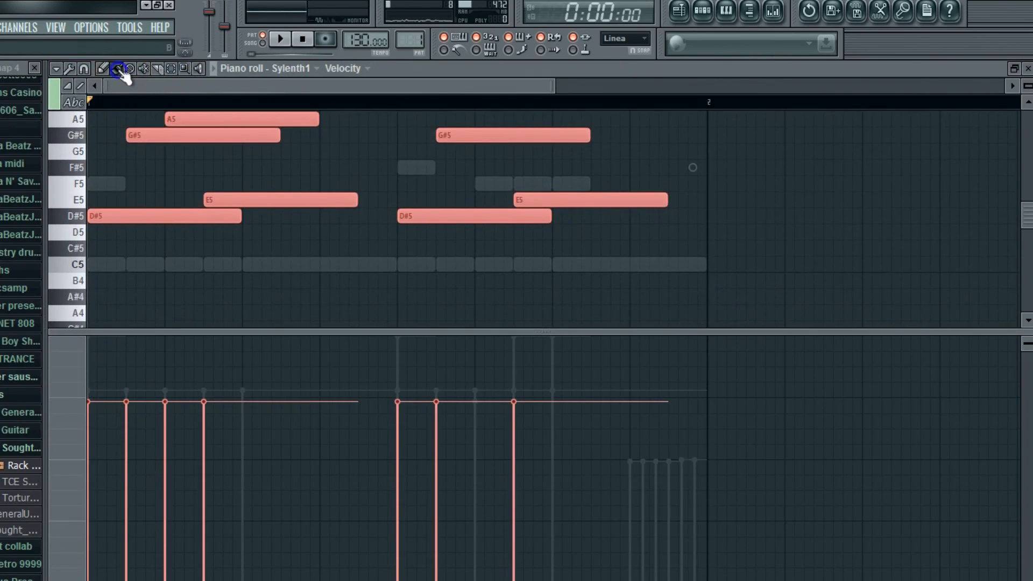
drag(121, 220, 115, 179)
key(space)
scroll(116, 179, up, 2)
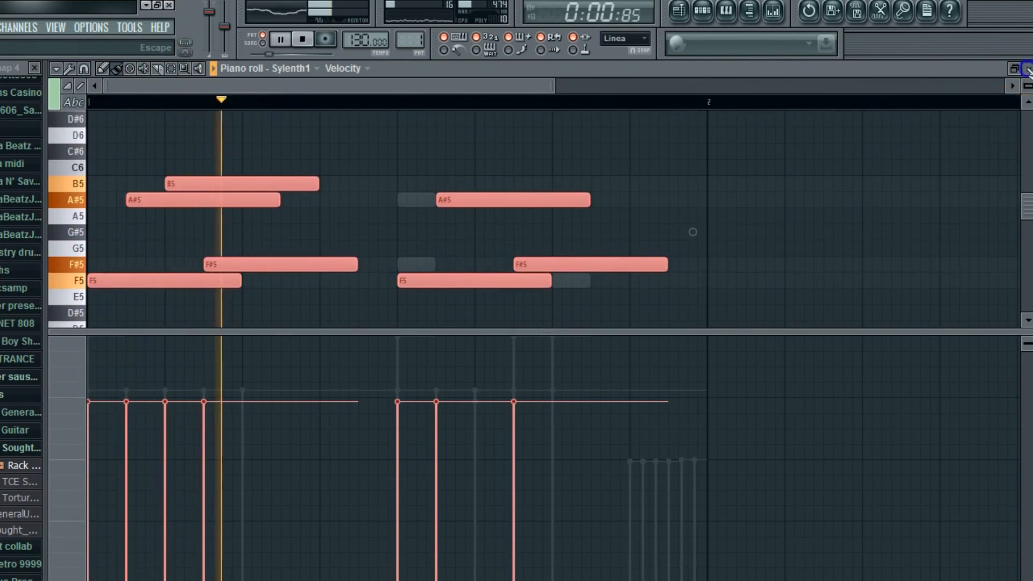
Step: Transpose all notes of the Sylenth1 #2 melody down one semitone
click(1028, 68)
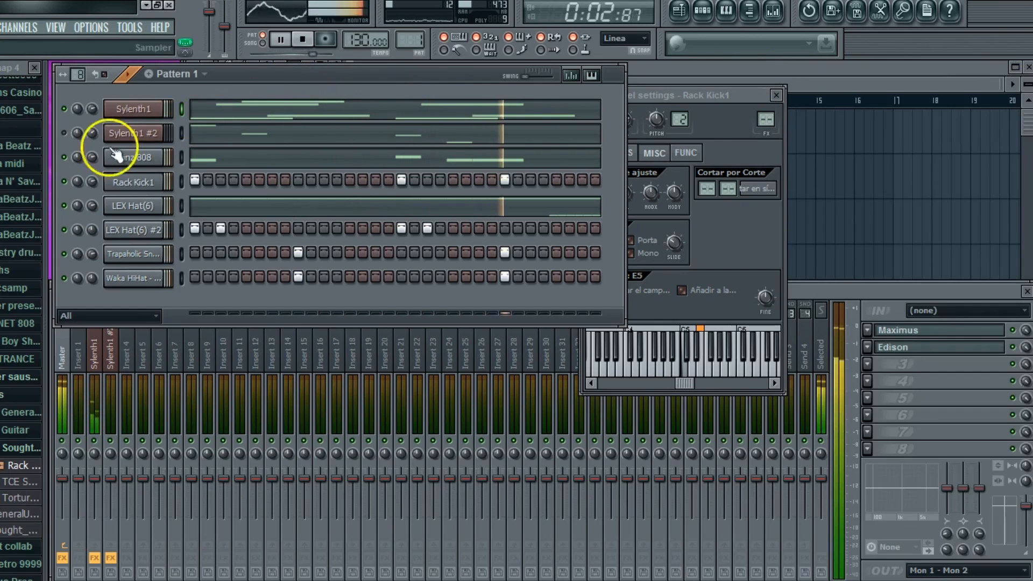
click(64, 133)
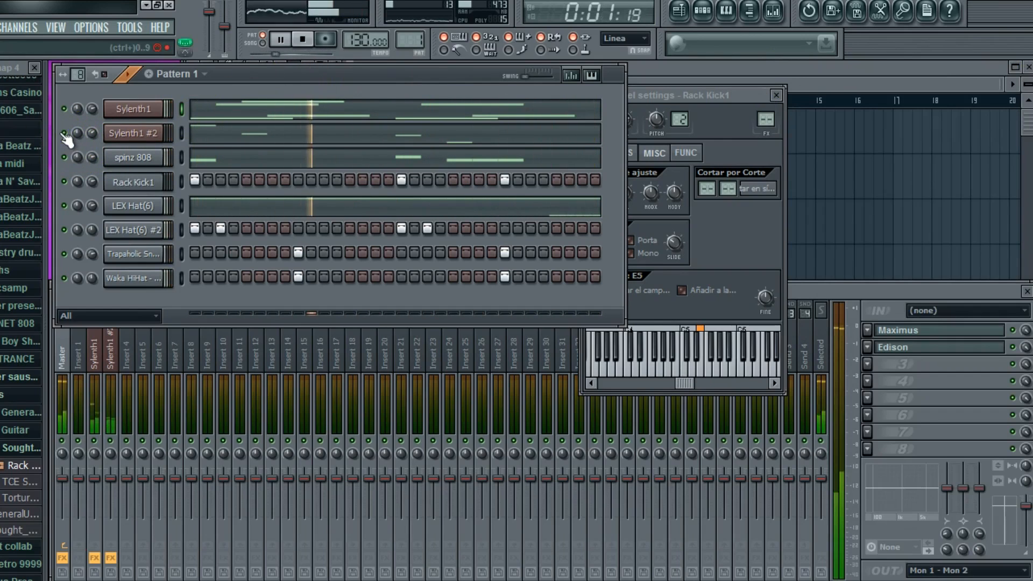
click(79, 134)
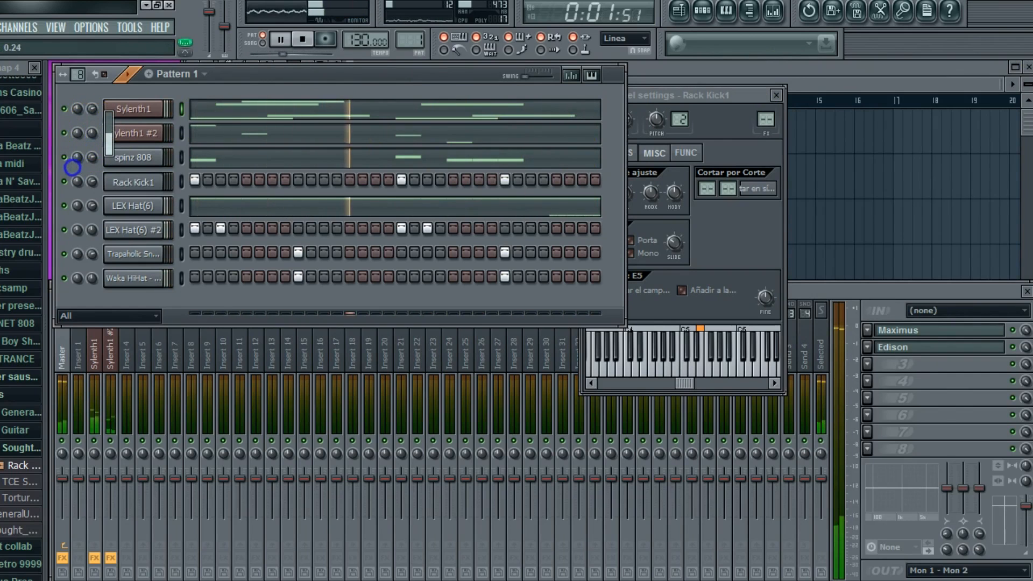
click(203, 128)
click(172, 68)
drag(68, 133, 68, 307)
scroll(72, 226, down, 1)
click(115, 70)
drag(107, 113, 98, 372)
click(1028, 69)
Step: Transpose all notes of the main Sylenth1 melody down one semitone
click(240, 109)
click(173, 68)
click(114, 70)
drag(122, 239, 124, 258)
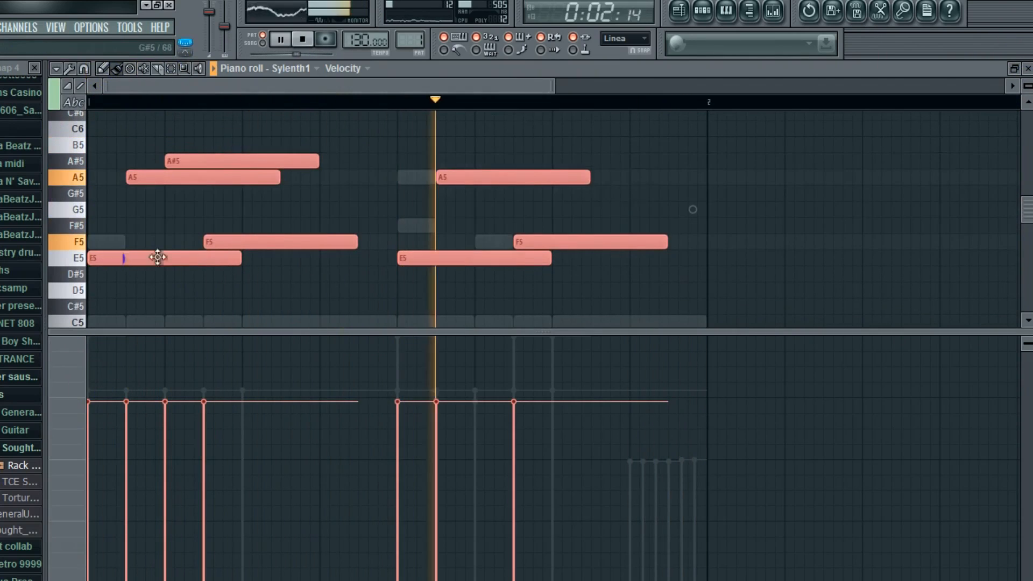
click(1028, 68)
Step: Transpose all notes of the spinz 808 line down one semitone and play the pattern
click(222, 152)
click(172, 69)
key(space)
drag(91, 175, 58, 236)
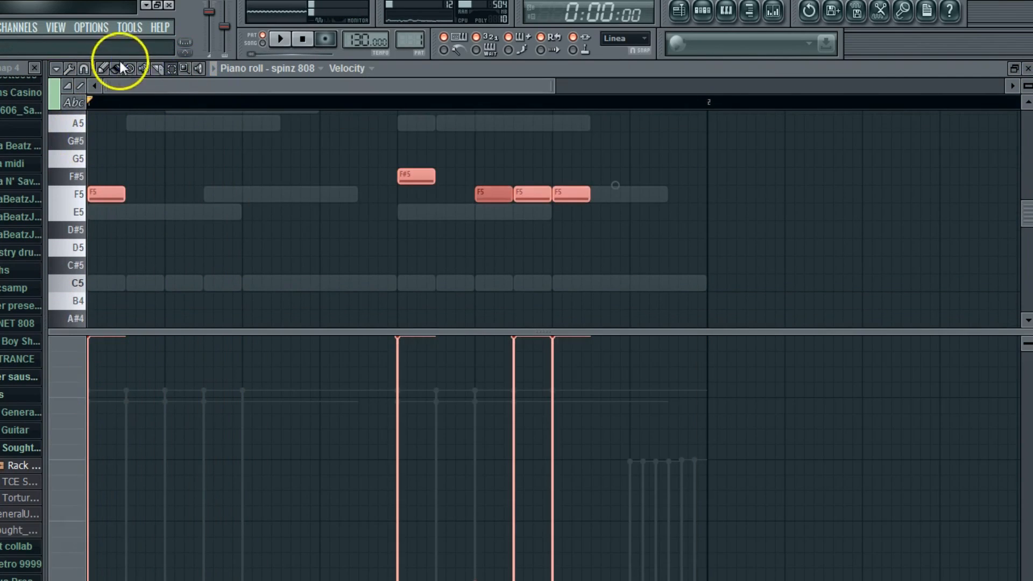
drag(101, 194, 99, 211)
key(ctrl+d)
key(space)
Step: Replace the last E5 note of the spinz 808 line with an A5 note
scroll(381, 229, up, 1)
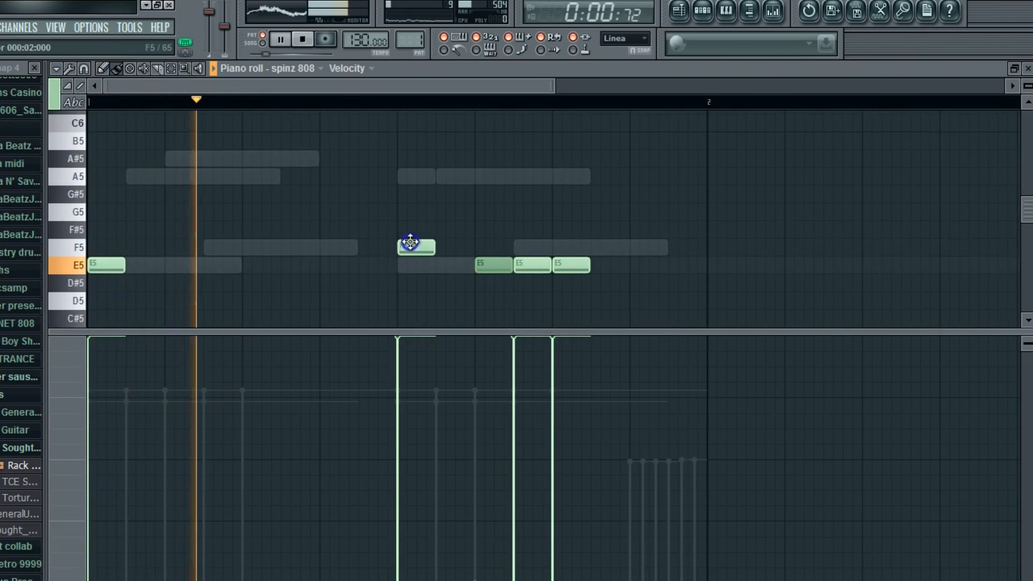
scroll(430, 237, up, 1)
click(600, 229)
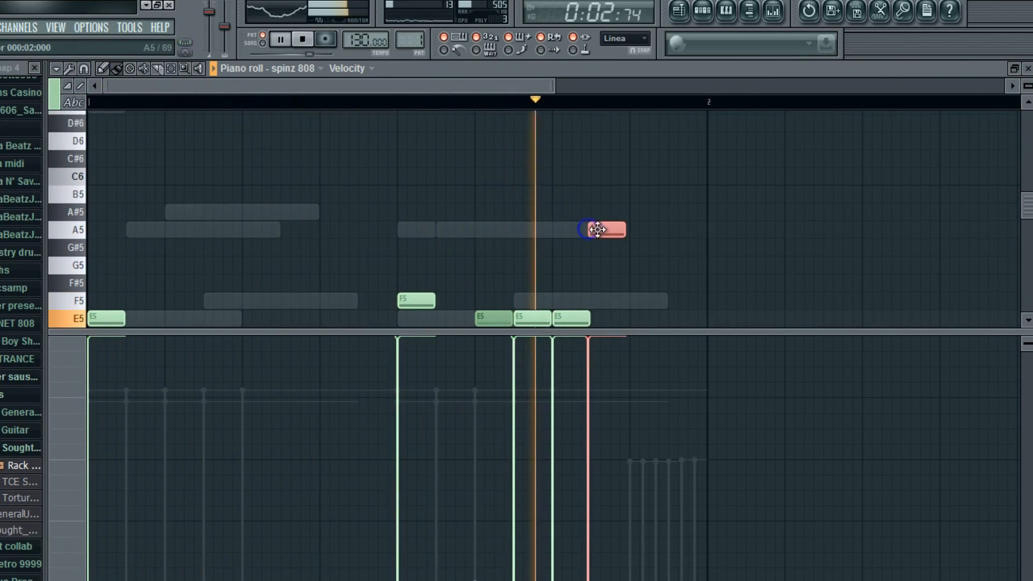
right_click(602, 229)
scroll(596, 231, up, 3)
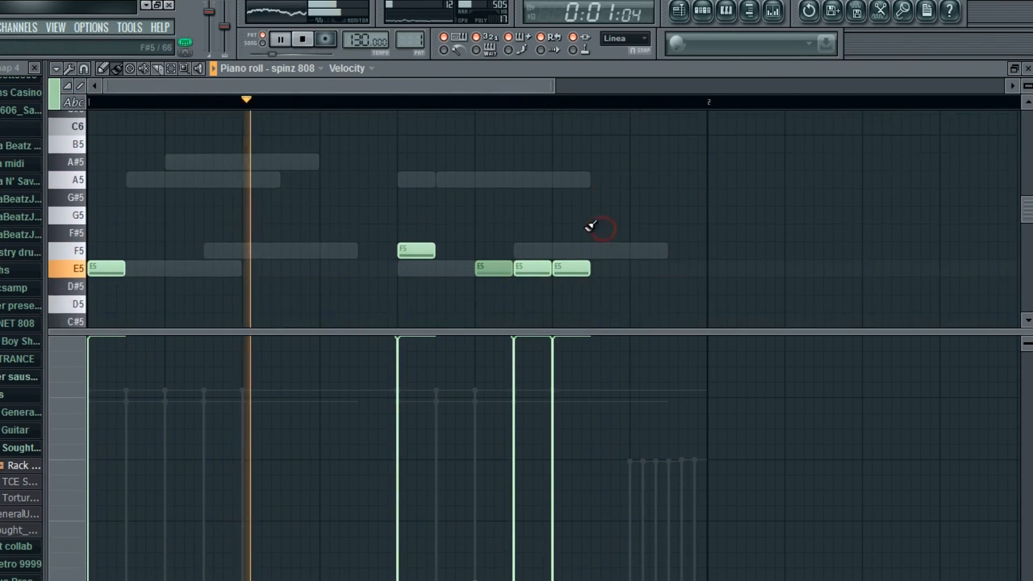
click(560, 177)
right_click(580, 265)
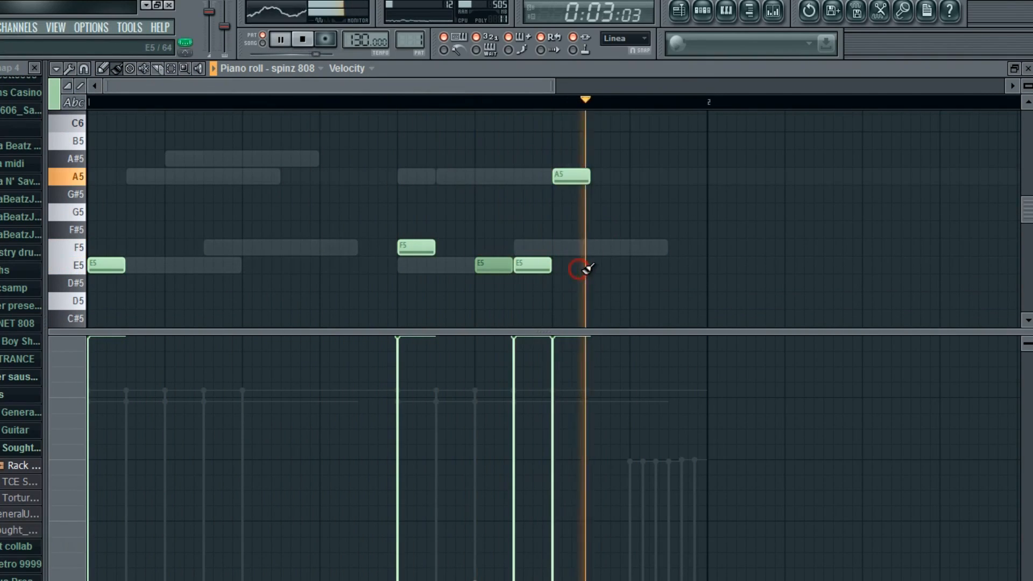
Step: Duplicate the first bar of the spinz 808 line into bar 2
drag(469, 86, 295, 144)
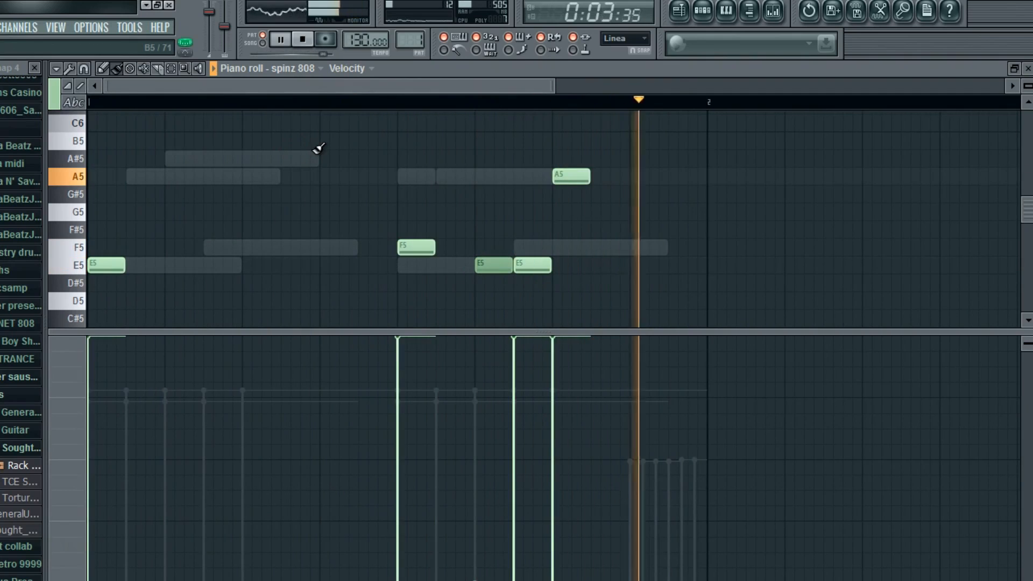
click(56, 69)
mouse_move(86, 101)
click(177, 131)
drag(450, 268, 565, 265)
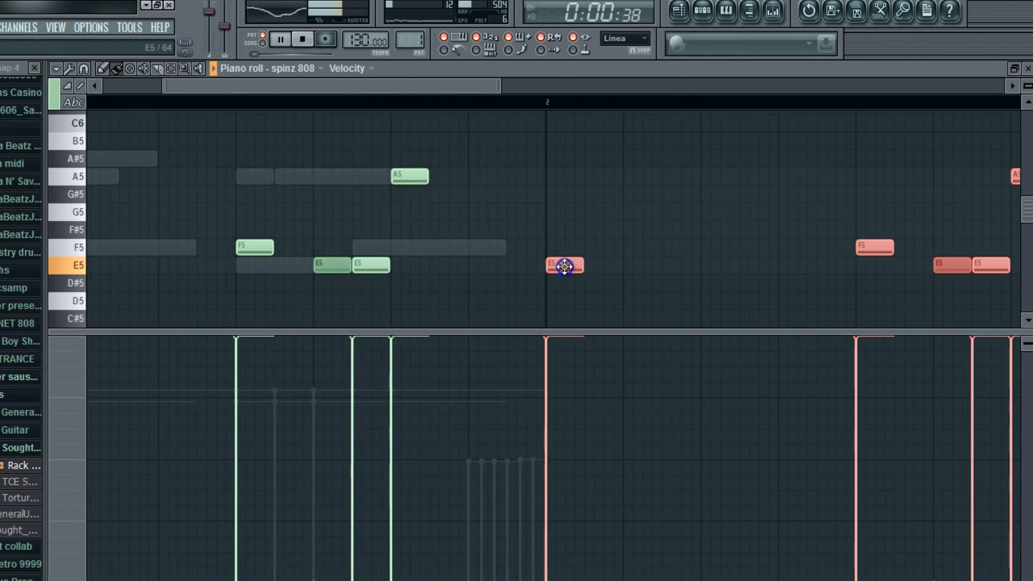
Step: Lower the final 808 note of bar 2 to C5 and stop playback
drag(302, 89, 332, 88)
drag(417, 123, 482, 125)
click(635, 203)
scroll(525, 169, down, 1)
drag(510, 257, 503, 295)
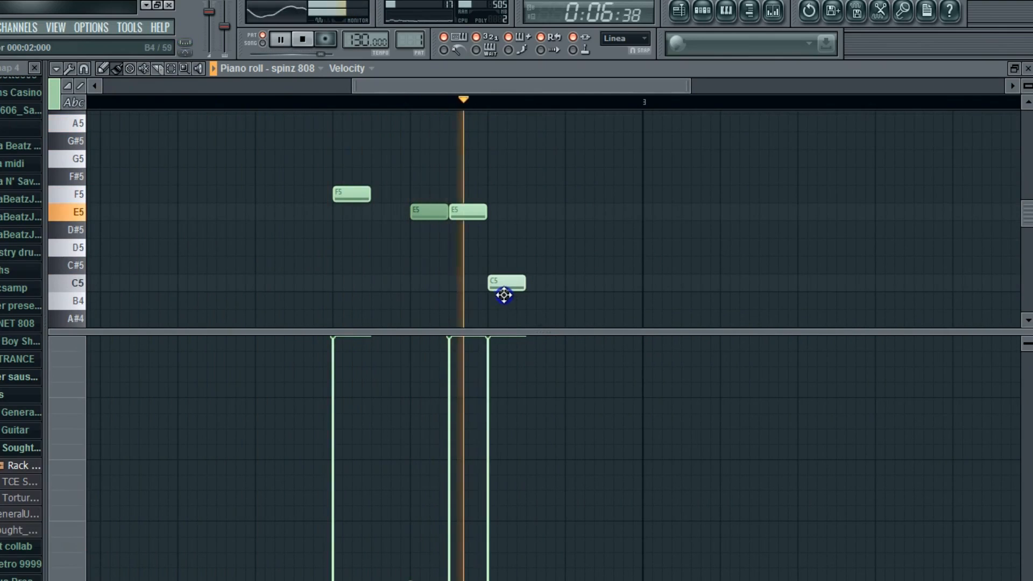
key(space)
click(1028, 68)
Step: Duplicate the main Sylenth1 melody into bar 2 with the pattern playing
click(282, 99)
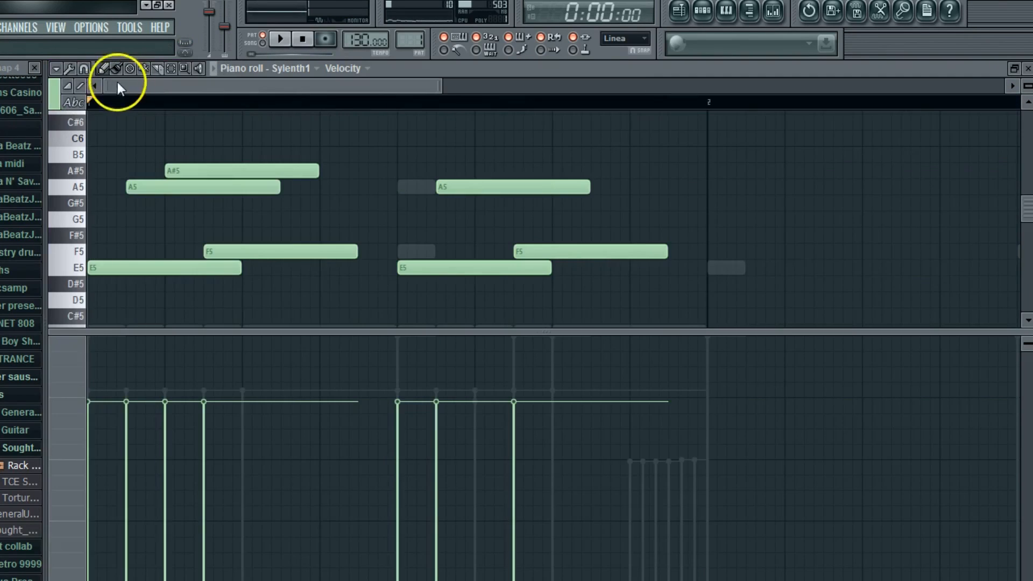
key(space)
click(56, 68)
mouse_move(91, 103)
click(204, 146)
drag(427, 263, 466, 261)
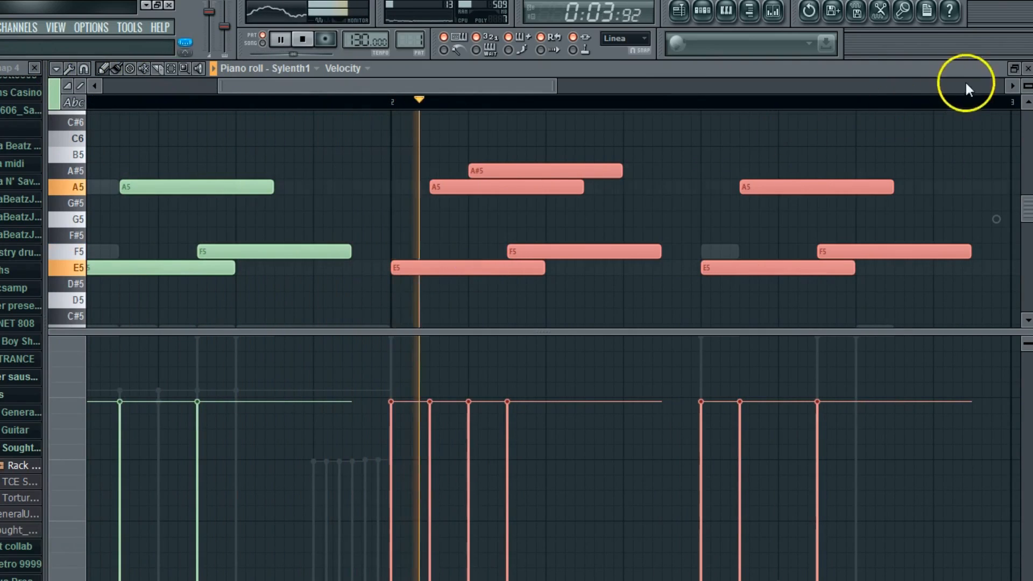
click(1028, 68)
Step: Duplicate the Sylenth1 #2 melody into bar 2
click(221, 134)
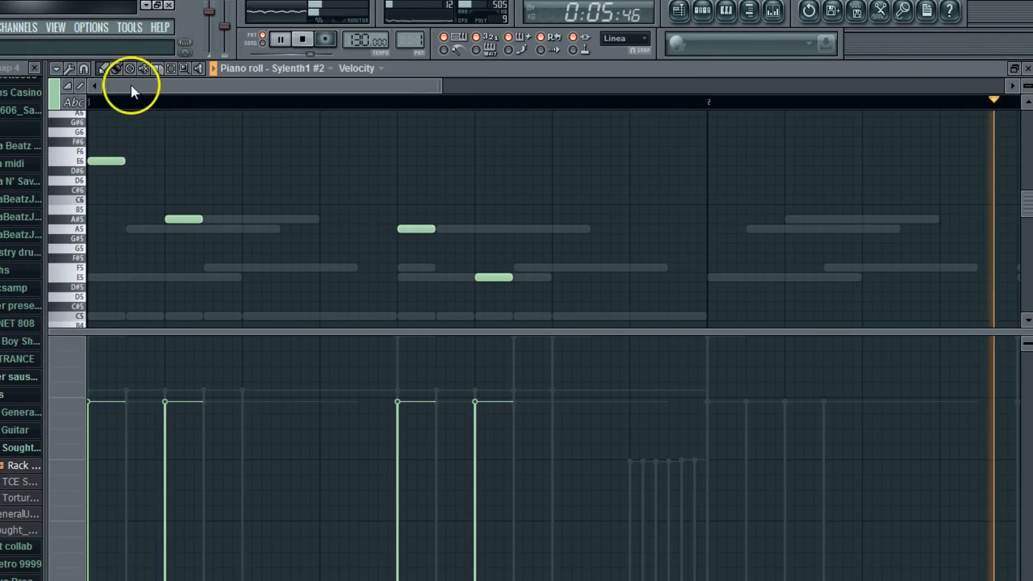
click(60, 69)
mouse_move(93, 102)
click(178, 143)
drag(529, 166, 724, 163)
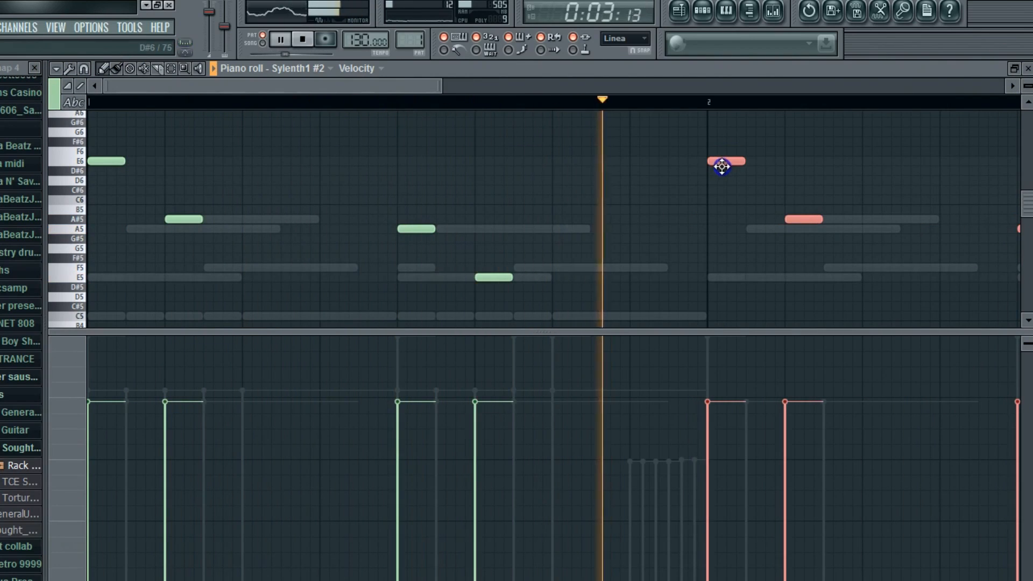
click(1028, 70)
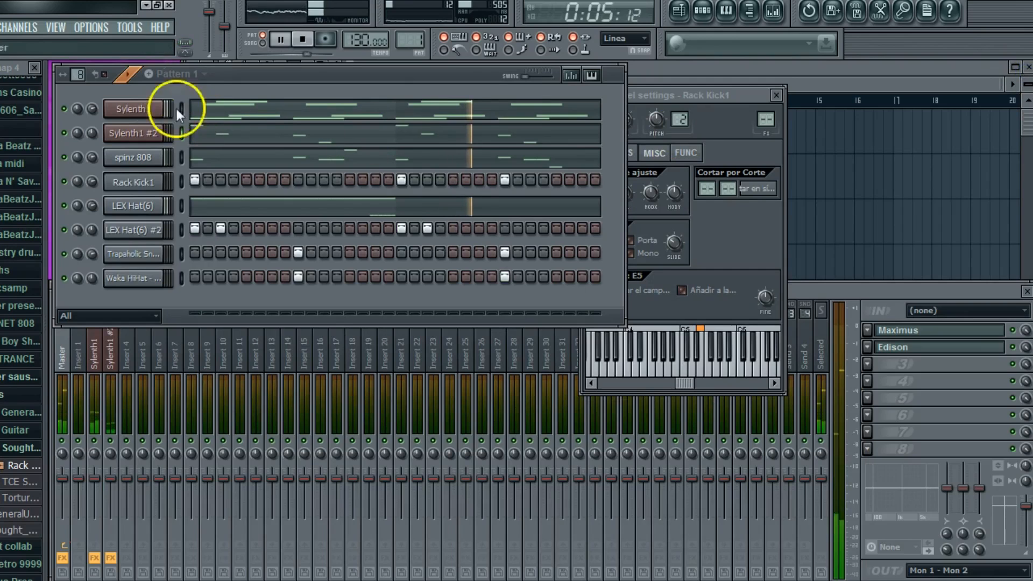
Step: Duplicate the LEX Hat(6) hi-hat pattern, including its D4 roll, into bar 2
click(237, 207)
click(57, 68)
mouse_move(67, 100)
click(204, 145)
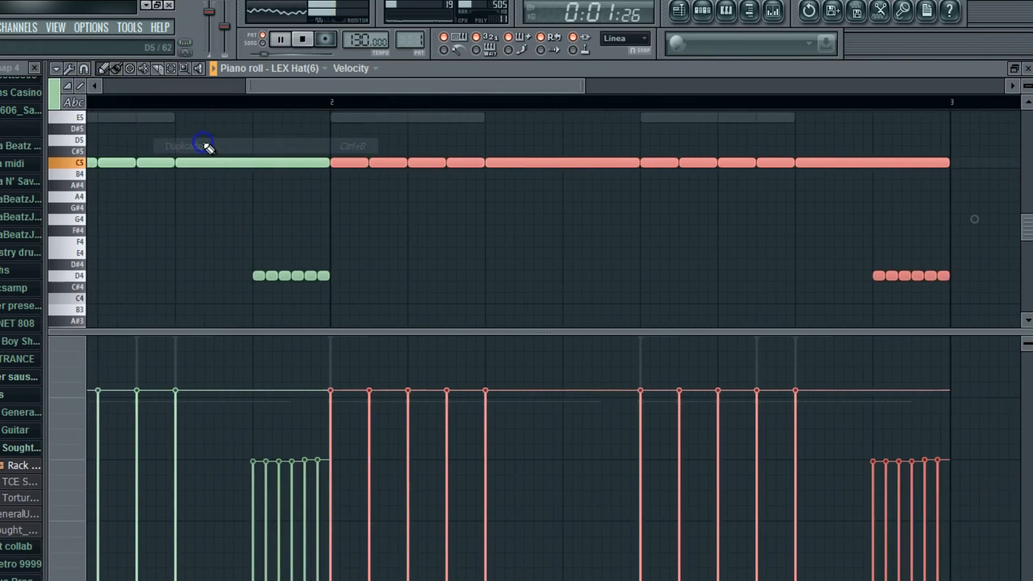
click(1028, 68)
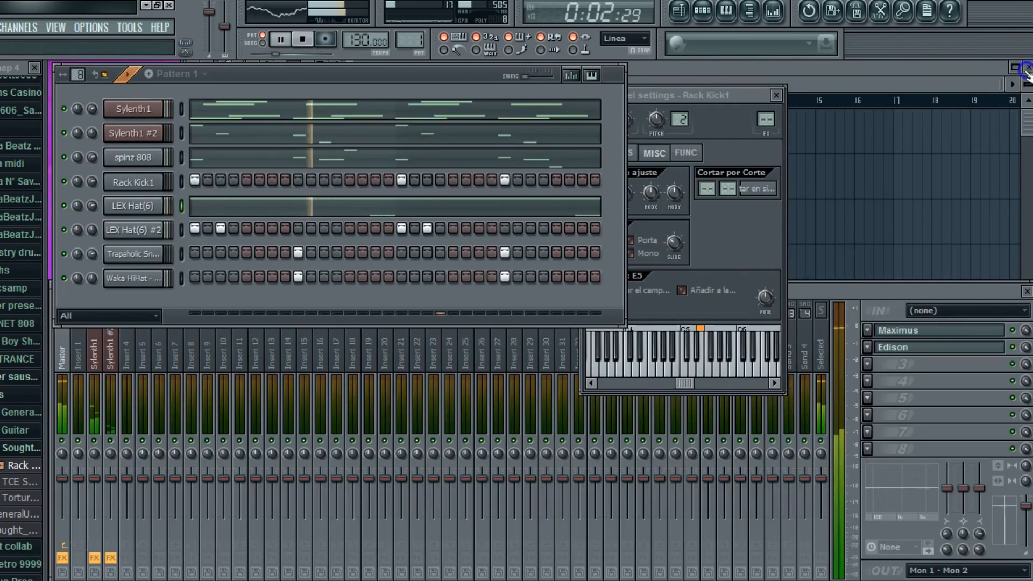
Step: Move bar 1's last spinz 808 note to F5 and rework the end of bar 2 to A5, F5 and a final A5
click(202, 169)
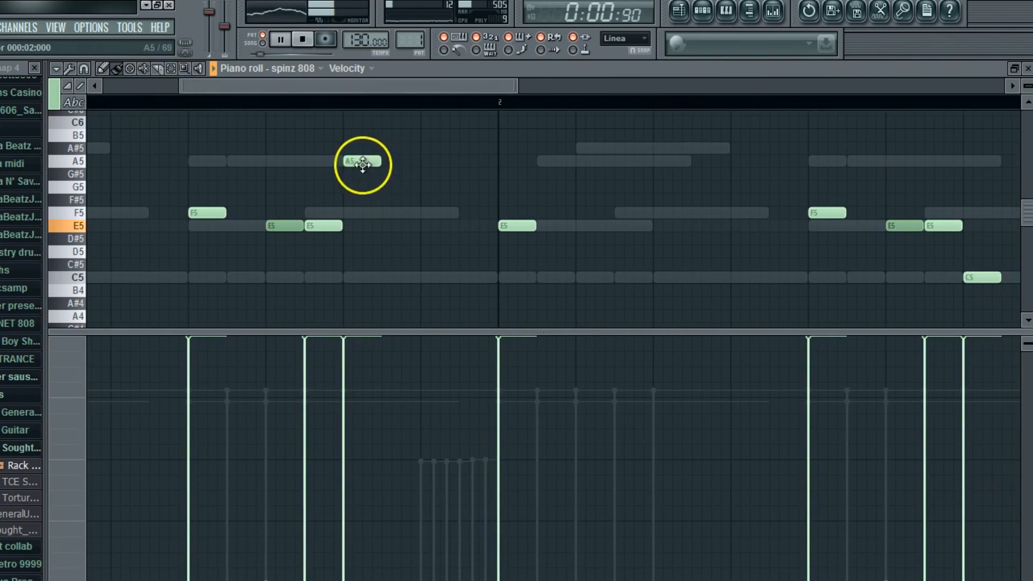
drag(362, 163, 364, 214)
drag(207, 90, 453, 190)
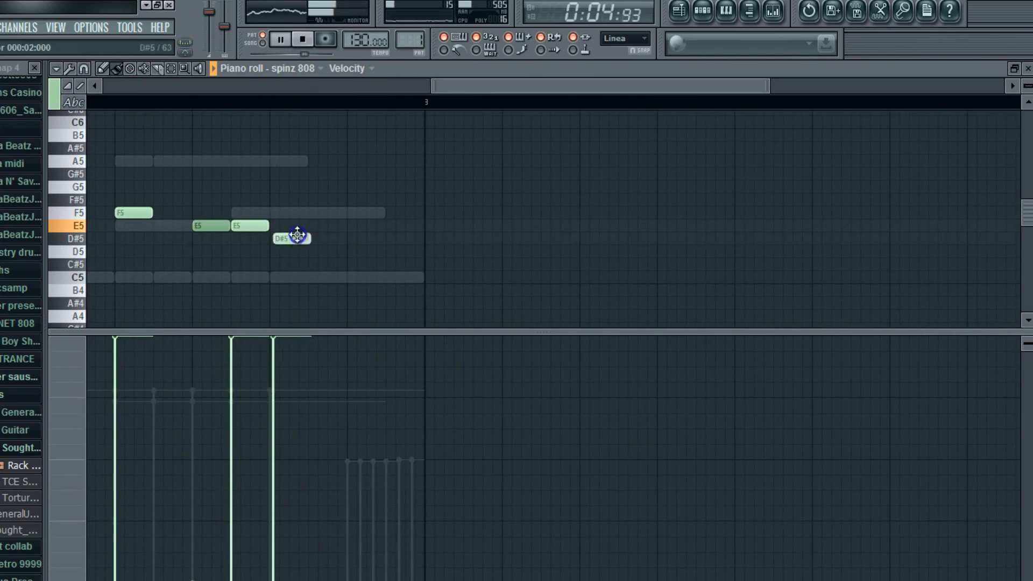
drag(251, 225, 253, 162)
key(space)
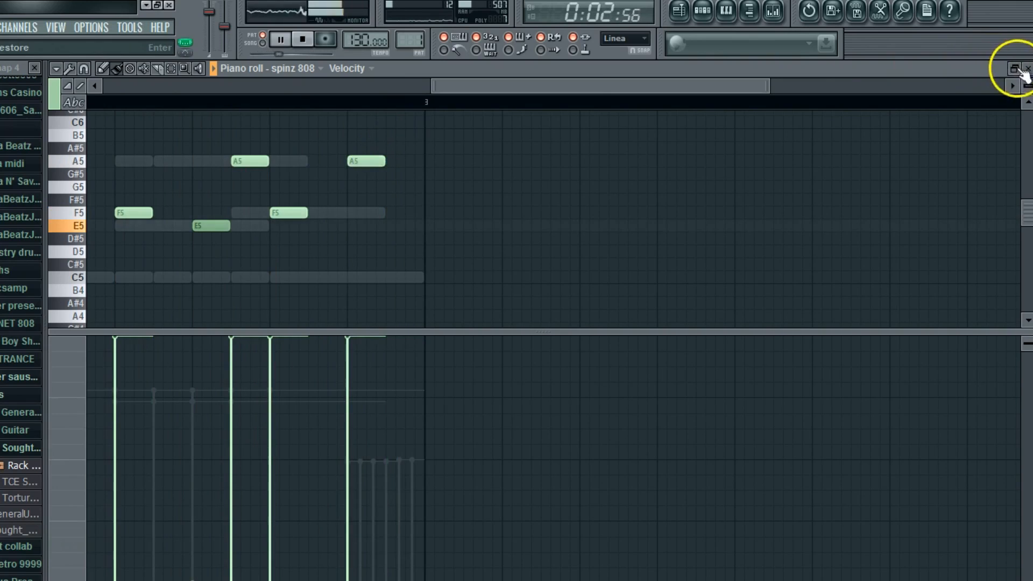
click(1016, 68)
Step: Convert the Trapaholic Snare steps to piano roll notes and add a roll of three short A4 notes at the end of bar 2
right_click(161, 246)
click(186, 254)
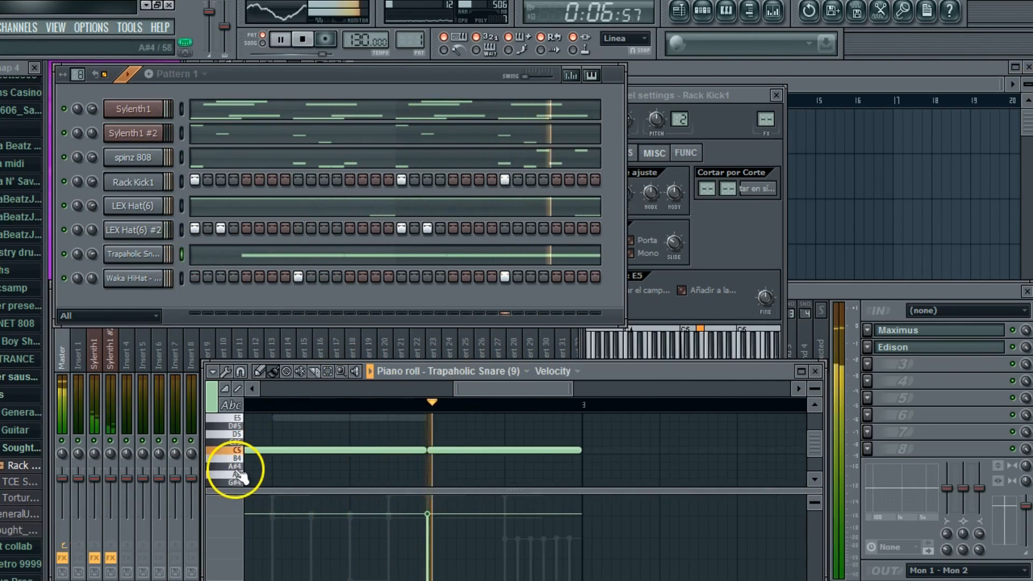
double_click(612, 370)
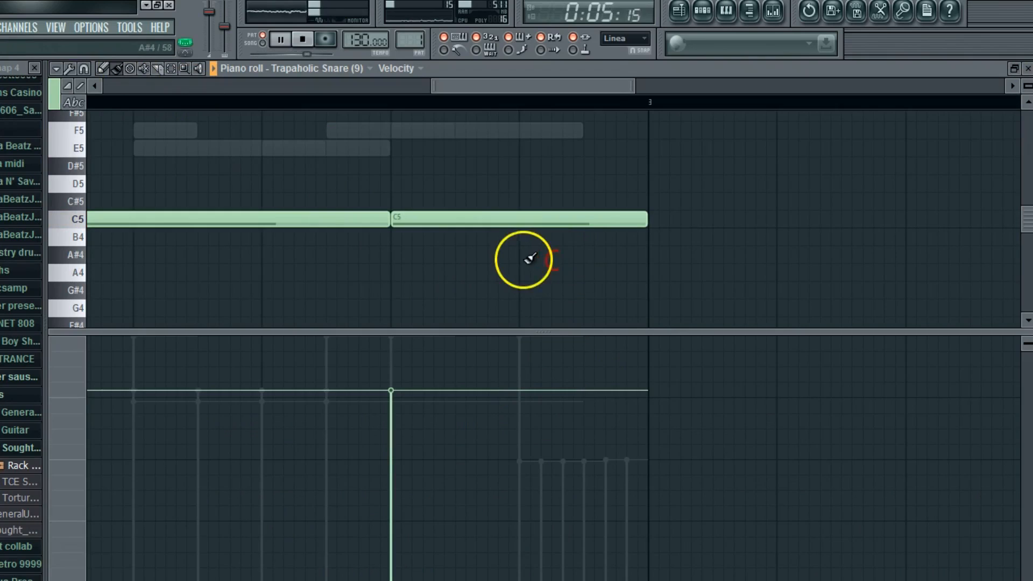
click(530, 259)
click(592, 254)
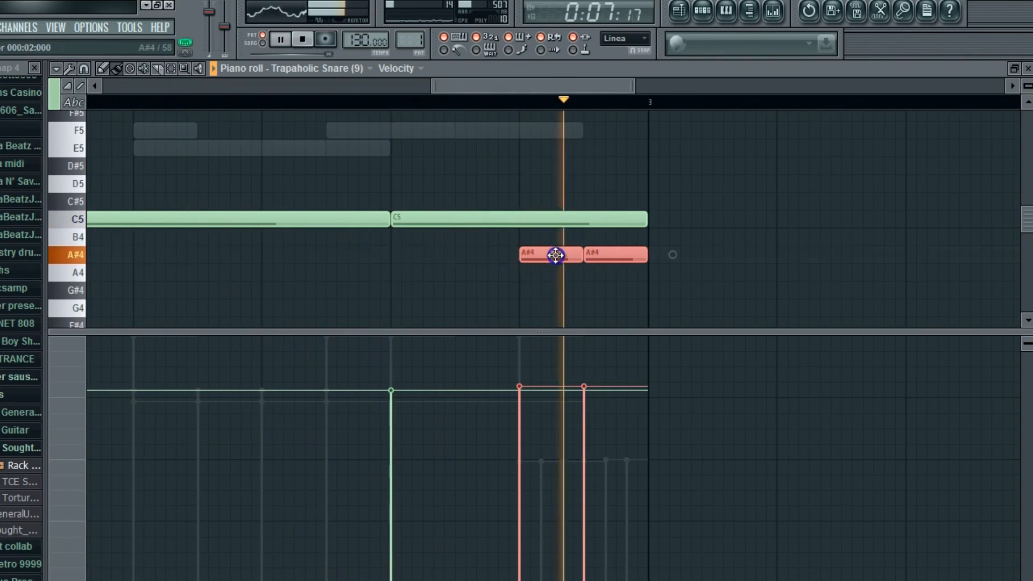
drag(496, 85, 549, 86)
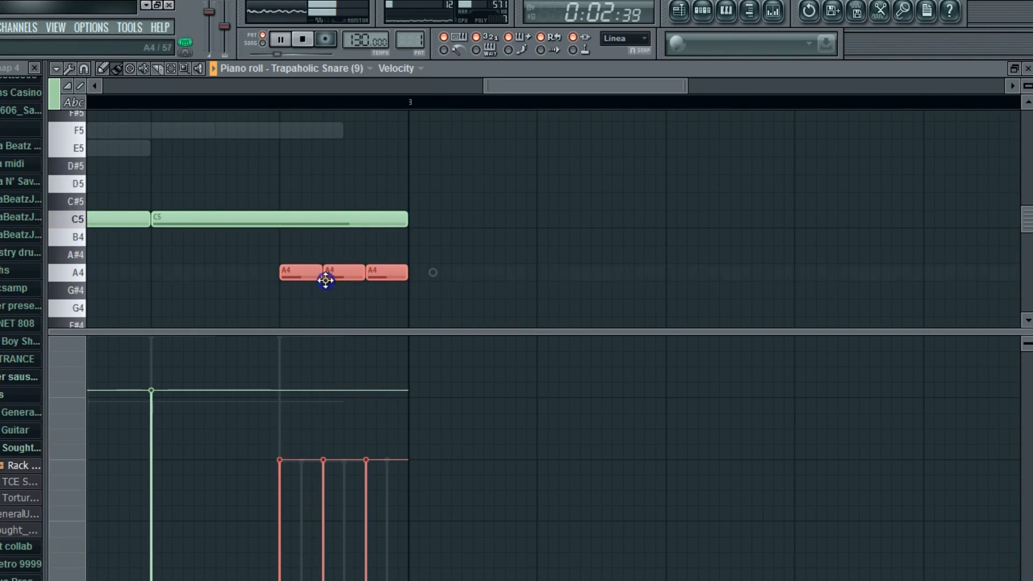
click(1028, 69)
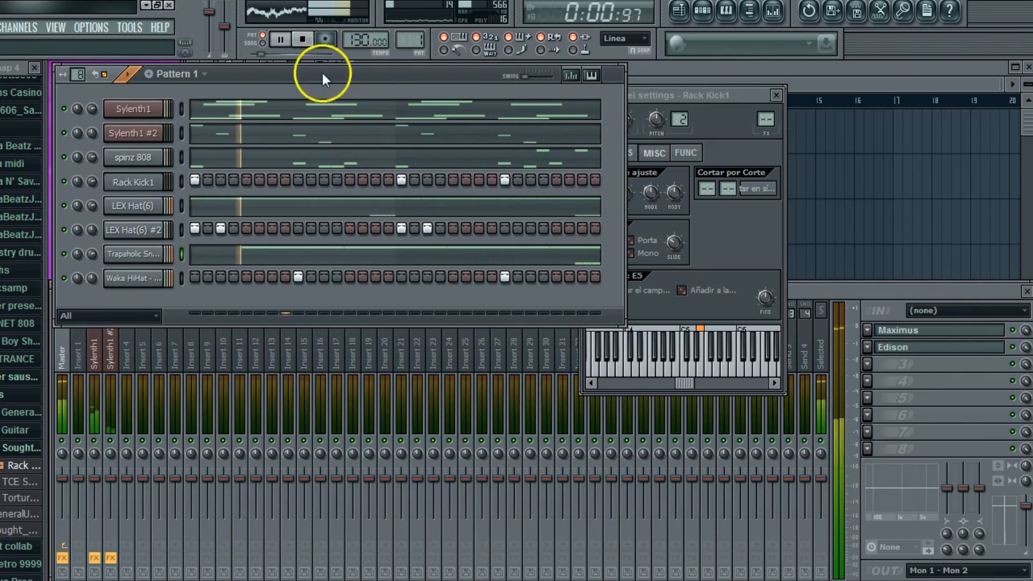
Step: Raise the velocity of the three G4 snare roll notes at the end of bar 2 to about 68%
click(209, 249)
click(117, 69)
drag(135, 86, 474, 143)
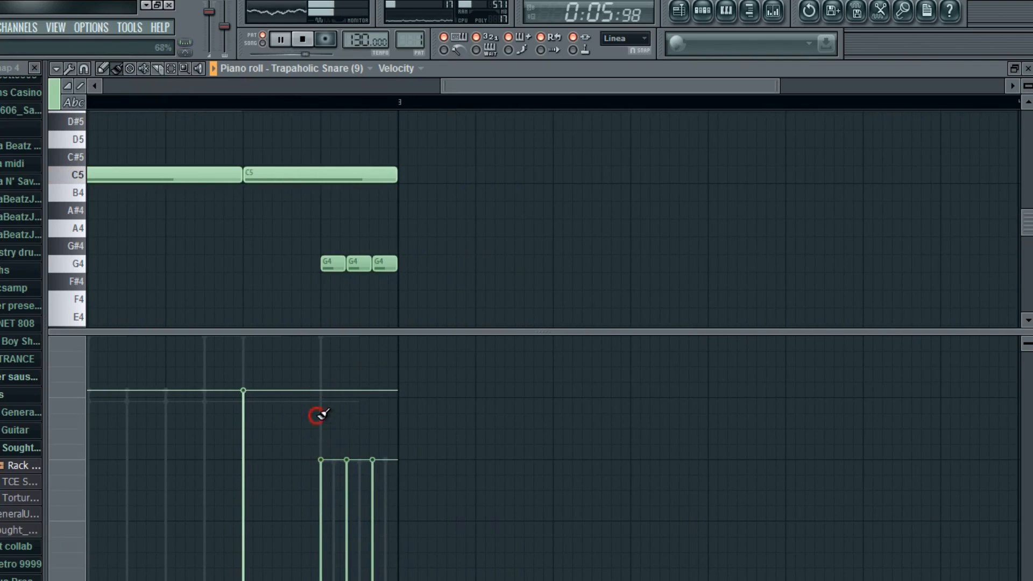
drag(316, 414, 397, 414)
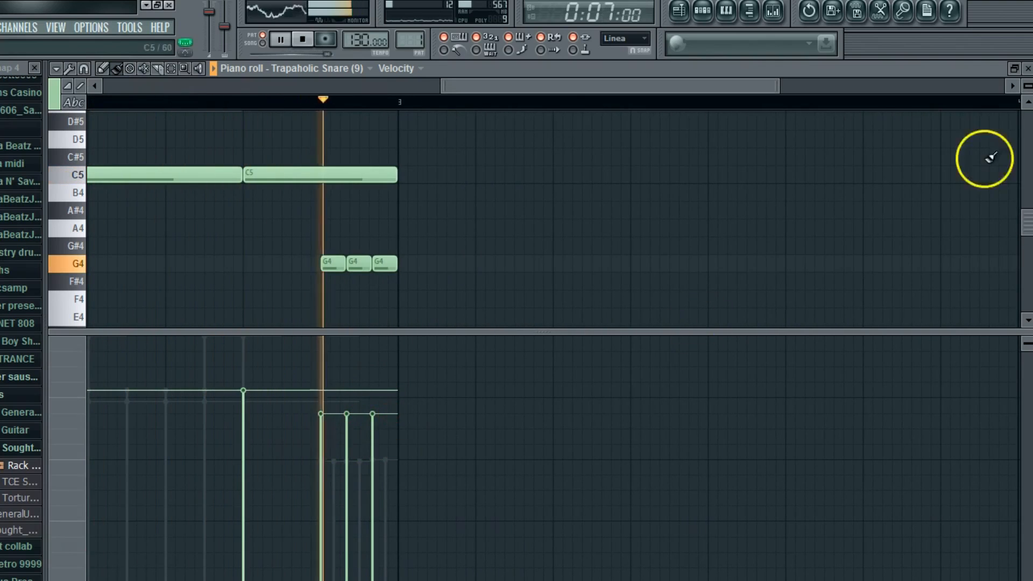
click(1028, 68)
Step: Draw two six-note LEX Hat(6) rolls in the last part of bar 2, first on F4 and then on B3
click(210, 195)
click(117, 69)
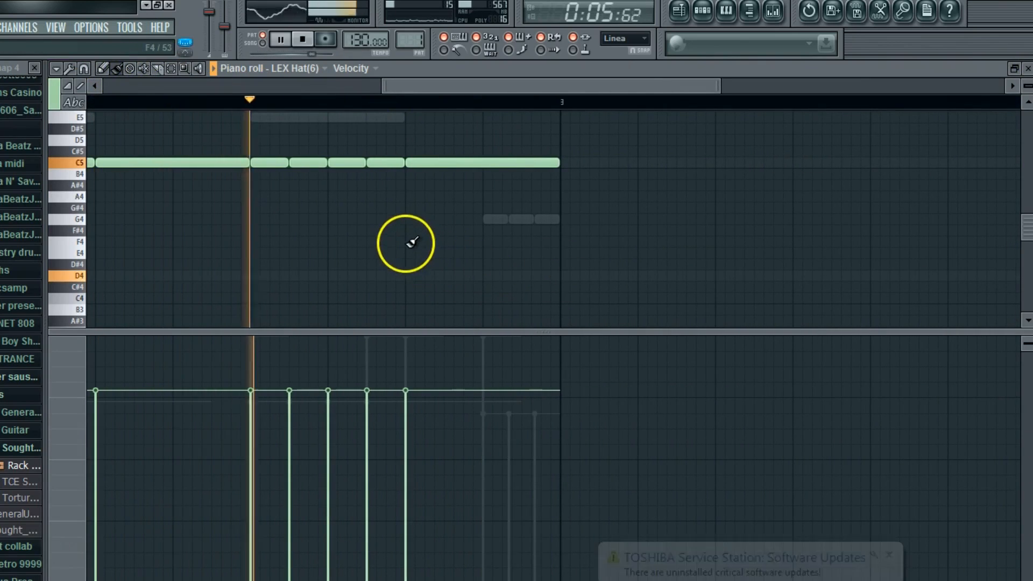
drag(409, 241, 479, 241)
drag(487, 309, 573, 309)
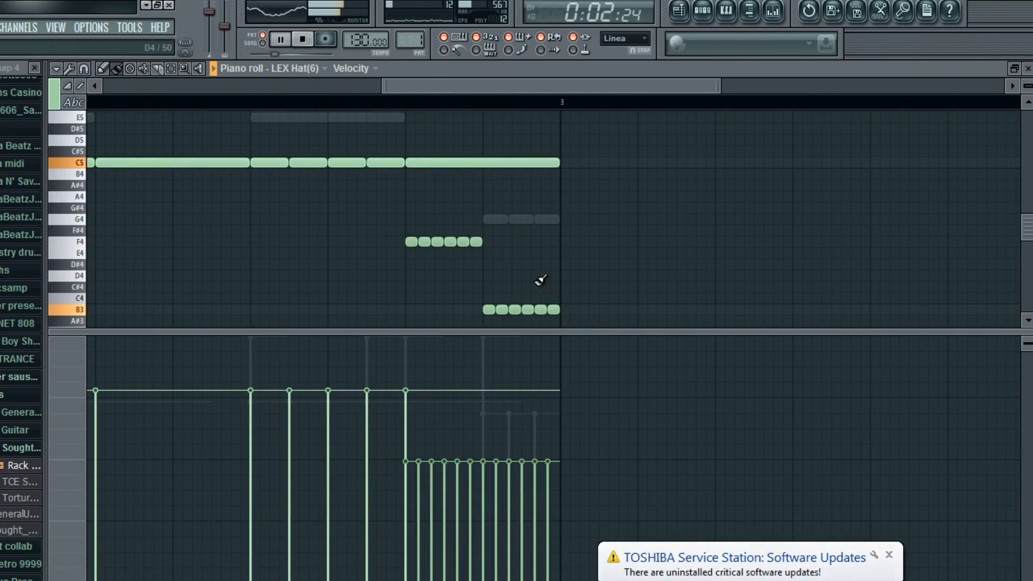
click(1028, 68)
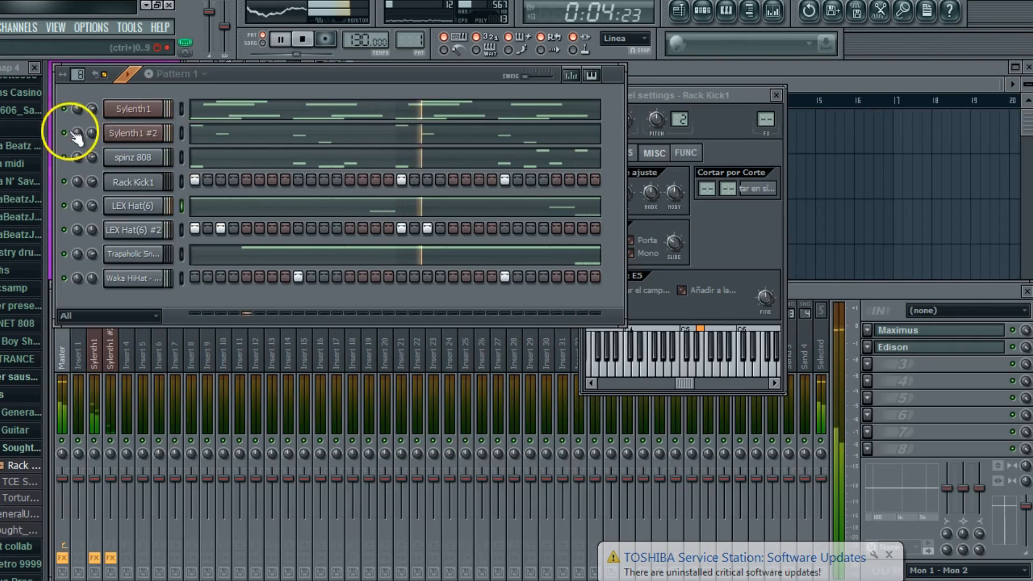
Step: Switch the Sylenth1 #2 sound to the preset 021: BL - unique belle
click(124, 134)
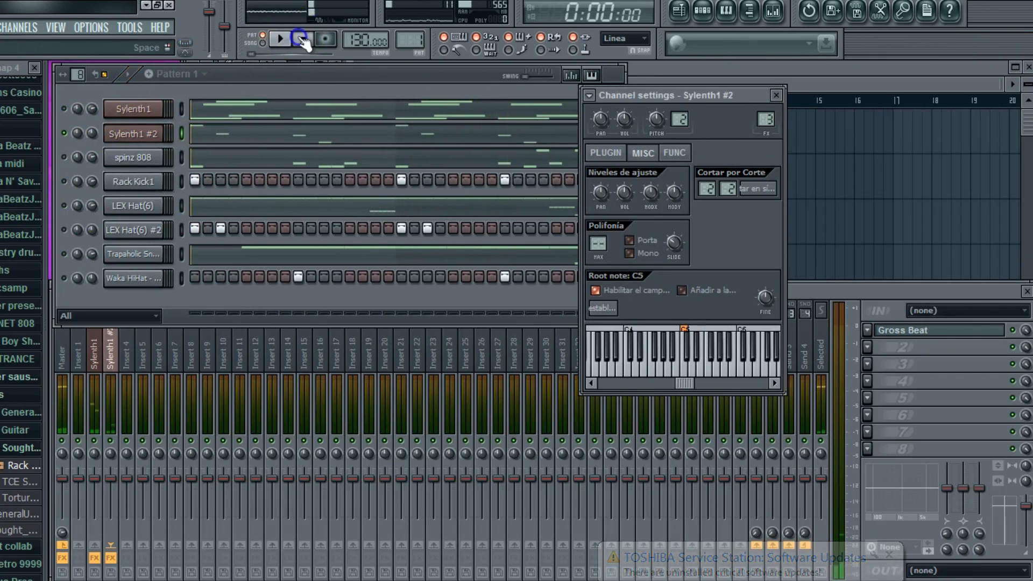
click(619, 155)
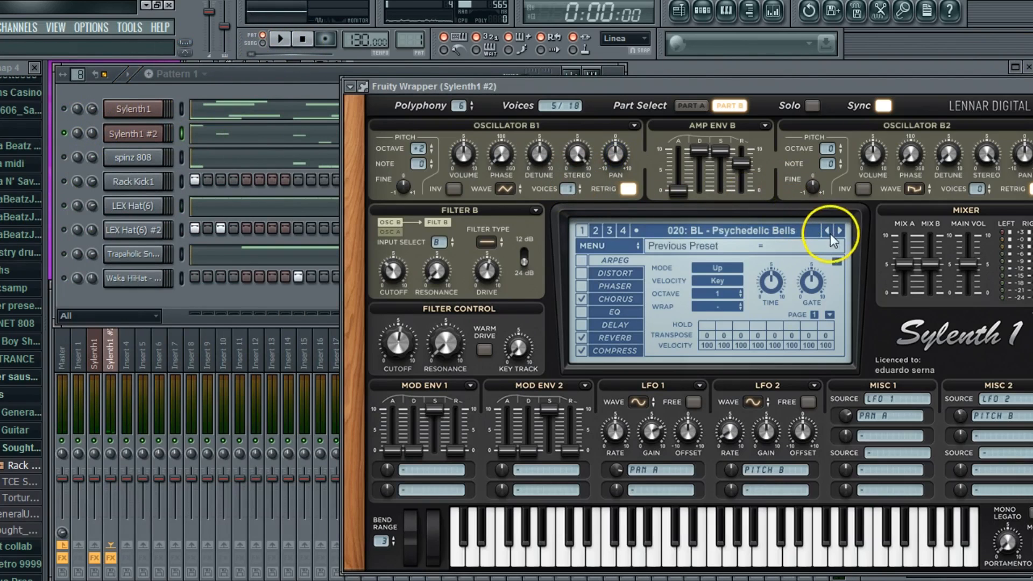
click(830, 233)
click(292, 80)
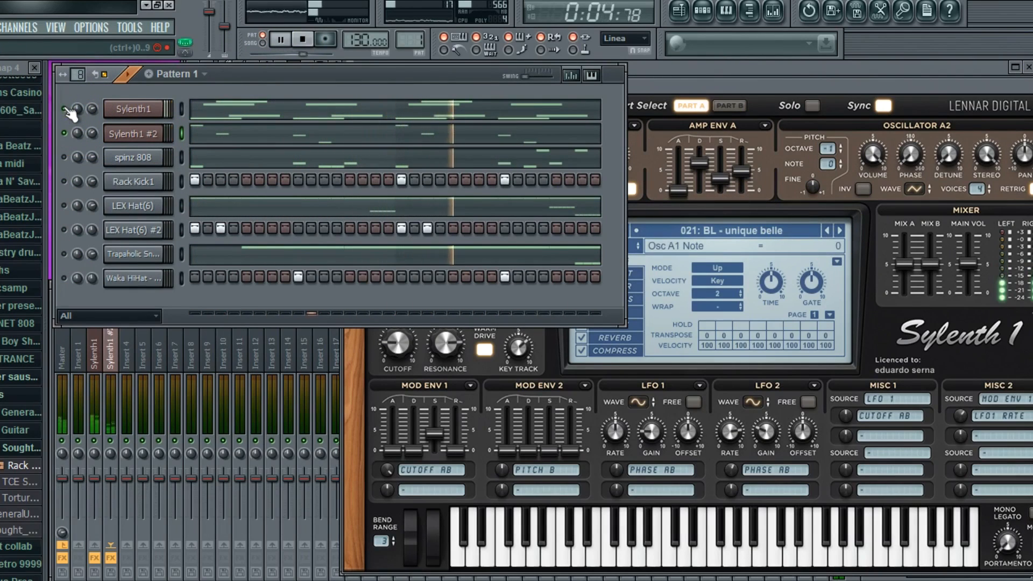
Step: Lengthen all Sylenth1 #2 notes to one beat each and raise them by one octave
click(231, 133)
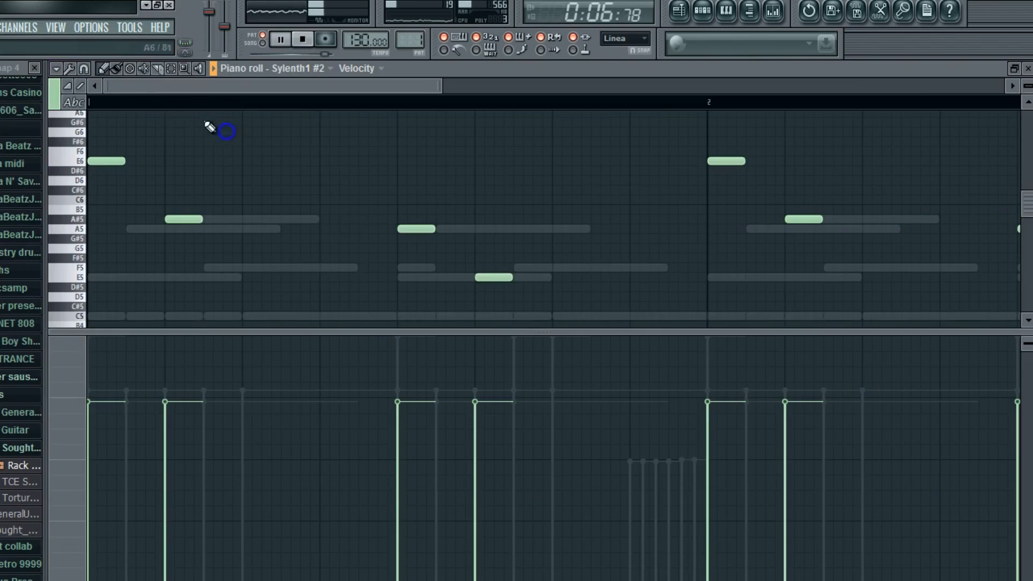
drag(75, 120, 69, 359)
drag(124, 143, 164, 172)
scroll(142, 189, up, 3)
drag(115, 231, 100, 118)
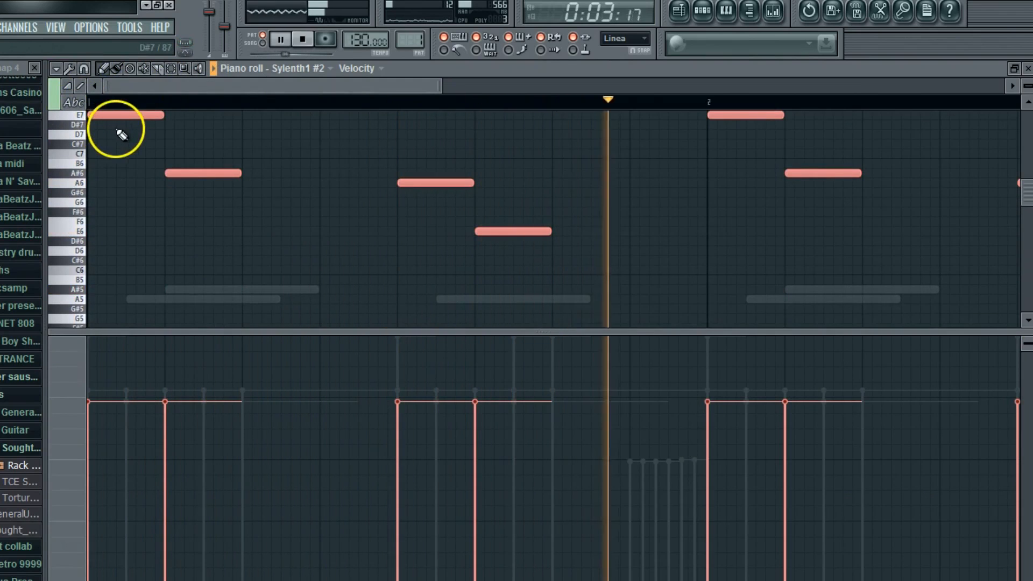
Step: Delete all the notes from the Sylenth1 #2 piano roll
scroll(122, 133, up, 1)
key(Delete)
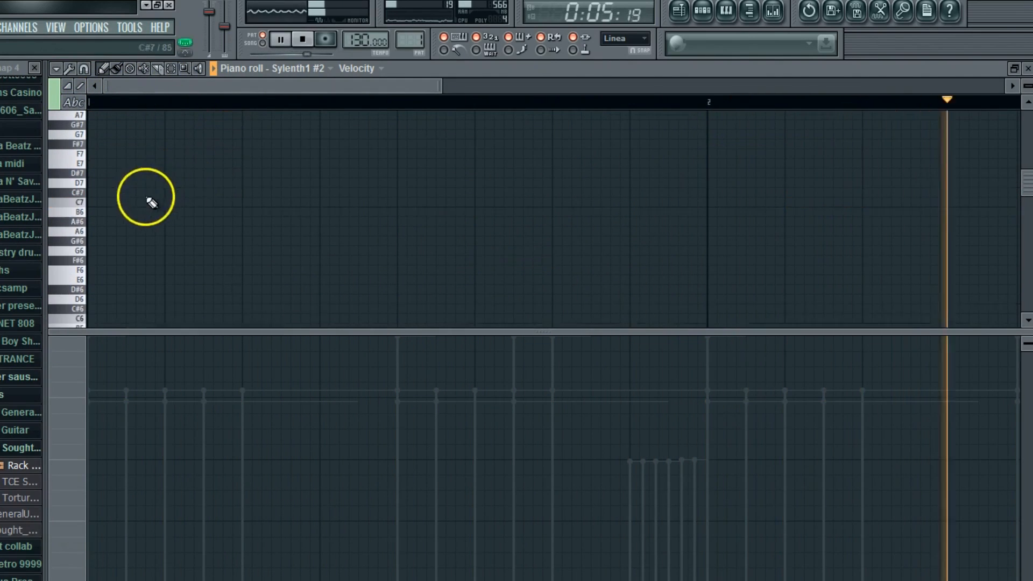
scroll(147, 203, up, 1)
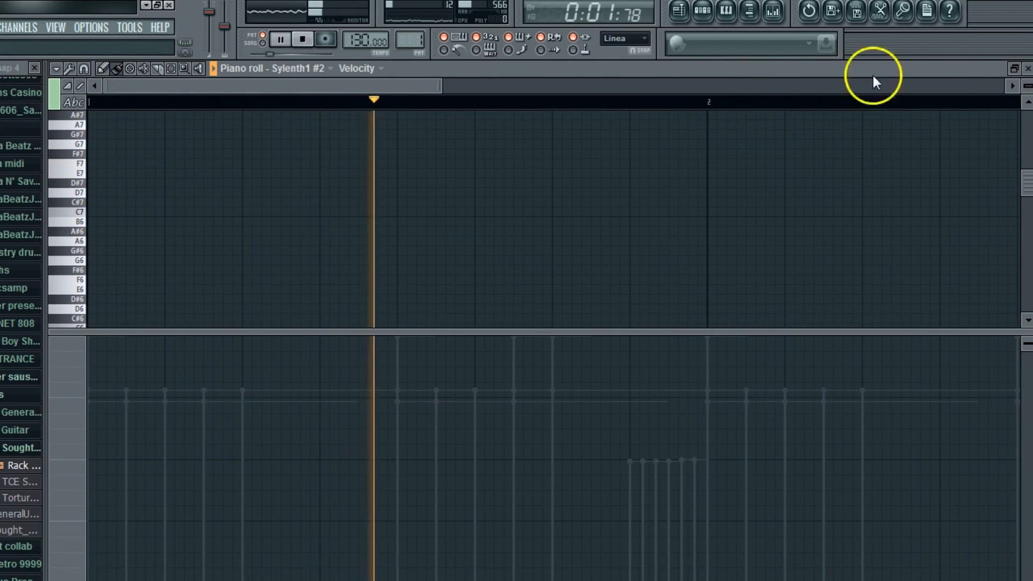
Step: Review the Sylenth1 melody's notes in its piano roll and return to the empty Sylenth1 #2 piano roll
click(1027, 69)
click(330, 116)
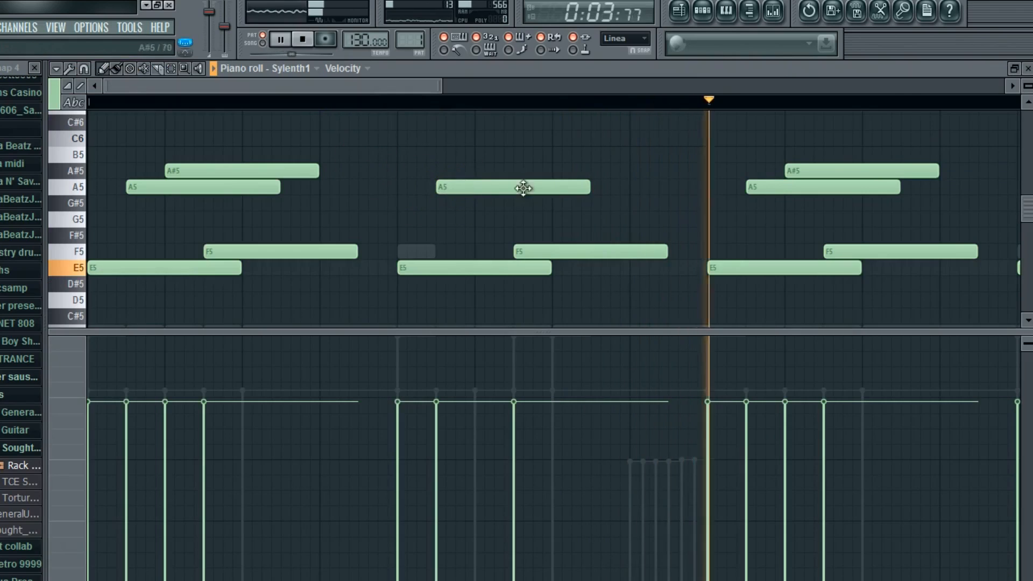
click(1027, 68)
click(154, 131)
click(108, 168)
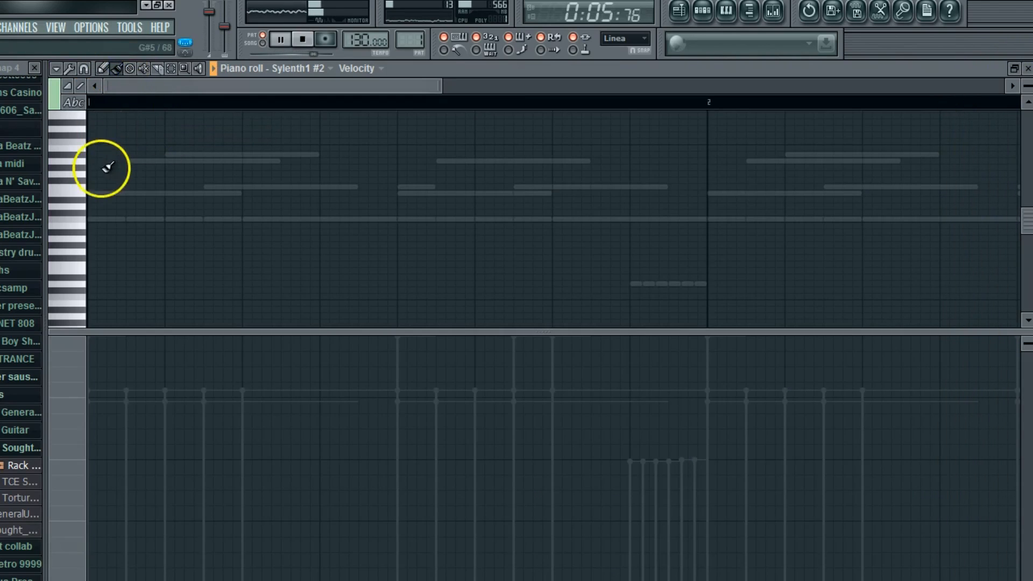
Step: Draw an eight-step E6 note at the start of bar 1 and try an F6 note right after it
drag(91, 192, 141, 156)
scroll(173, 196, up, 3)
click(247, 206)
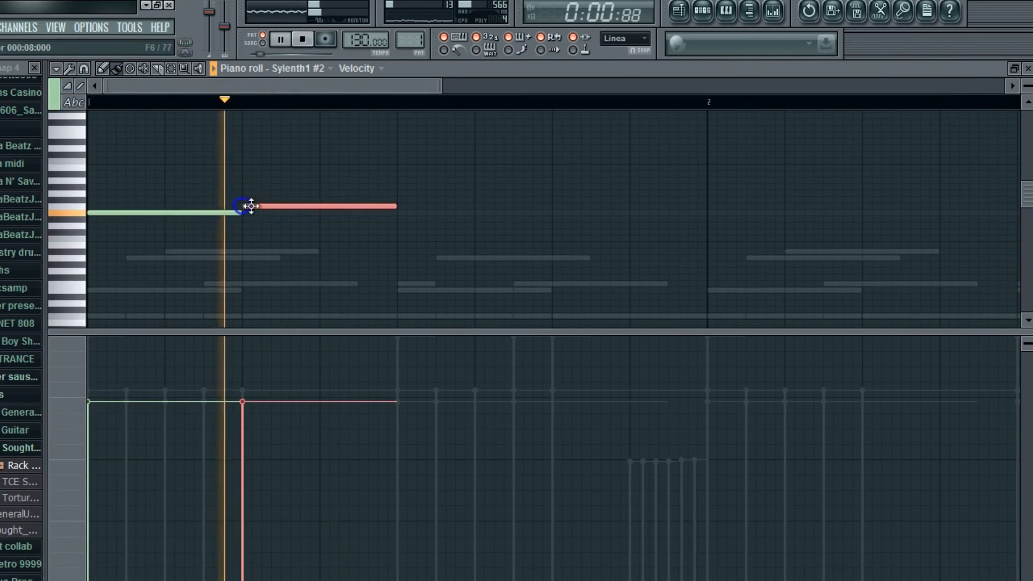
right_click(249, 207)
click(249, 206)
right_click(256, 205)
Step: Shorten the first Sylenth1 #2 note to four steps and raise it to E7
drag(242, 211, 164, 224)
right_click(147, 213)
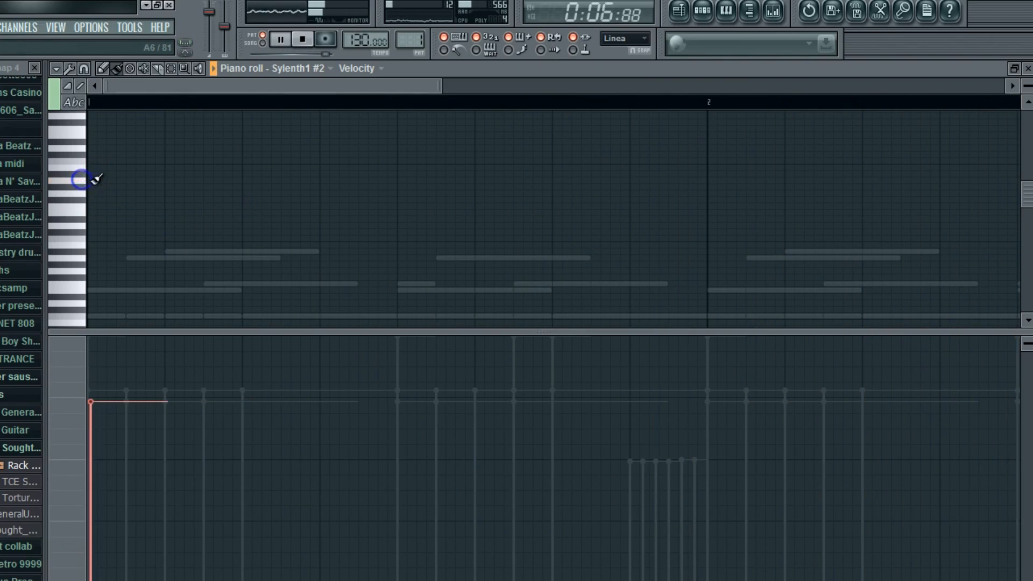
scroll(131, 192, up, 2)
drag(120, 219, 104, 168)
drag(129, 332, 130, 381)
drag(102, 247, 101, 266)
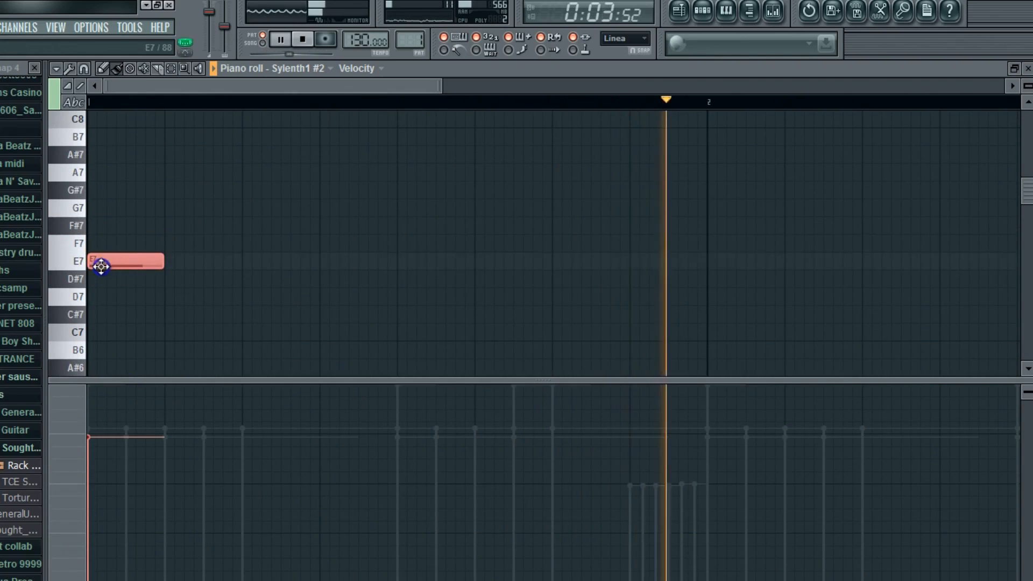
Step: Add a four-step A6 note right after the E7 note and try an A#6 note following it
scroll(176, 264, down, 2)
key(space)
scroll(172, 270, down, 1)
click(168, 277)
key(space)
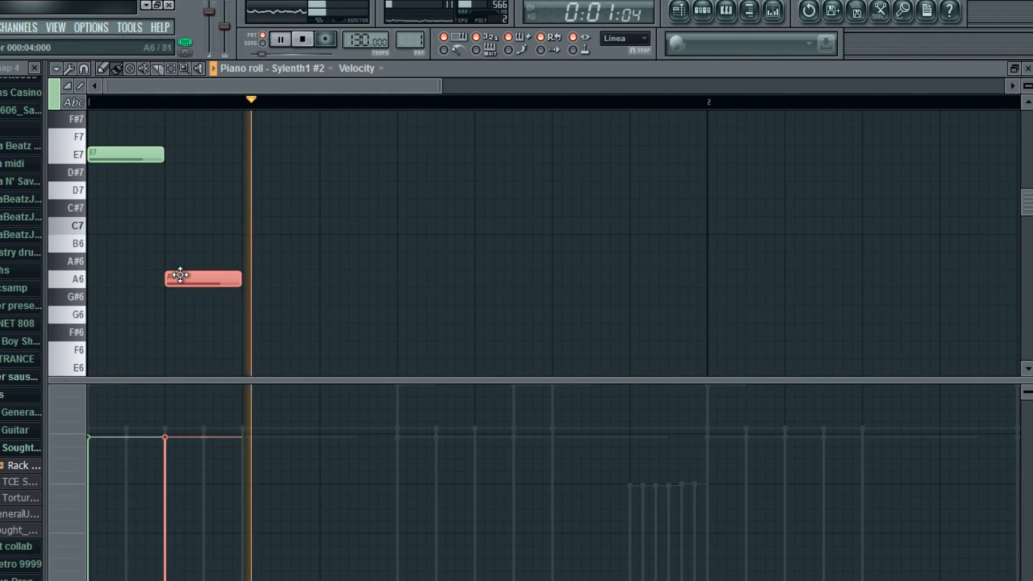
click(247, 259)
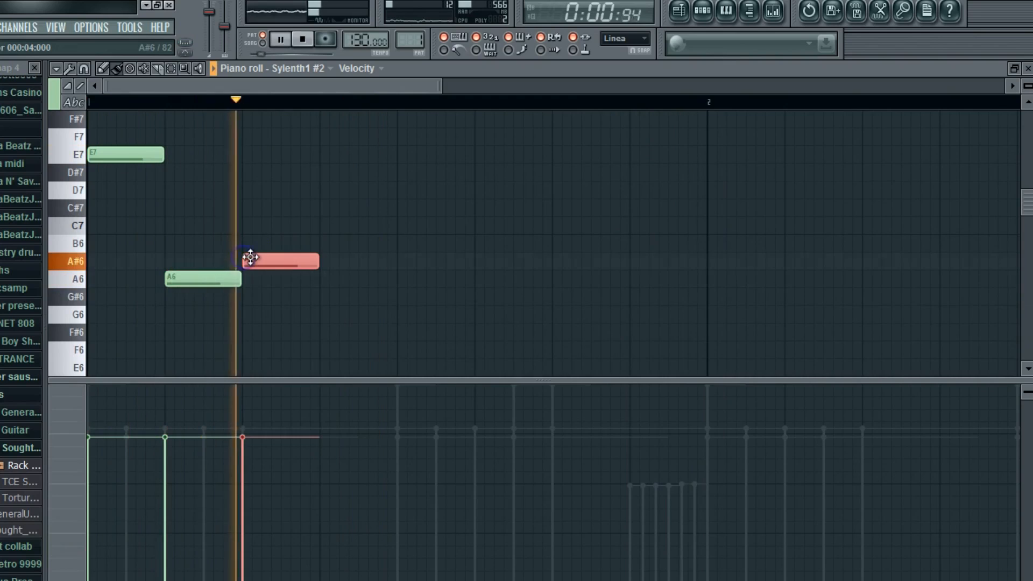
right_click(250, 257)
Step: Add a four-step F7 note above the A6 note and play the pattern to hear the combination
key(space)
key(space)
key(space)
scroll(161, 172, up, 3)
key(space)
click(177, 189)
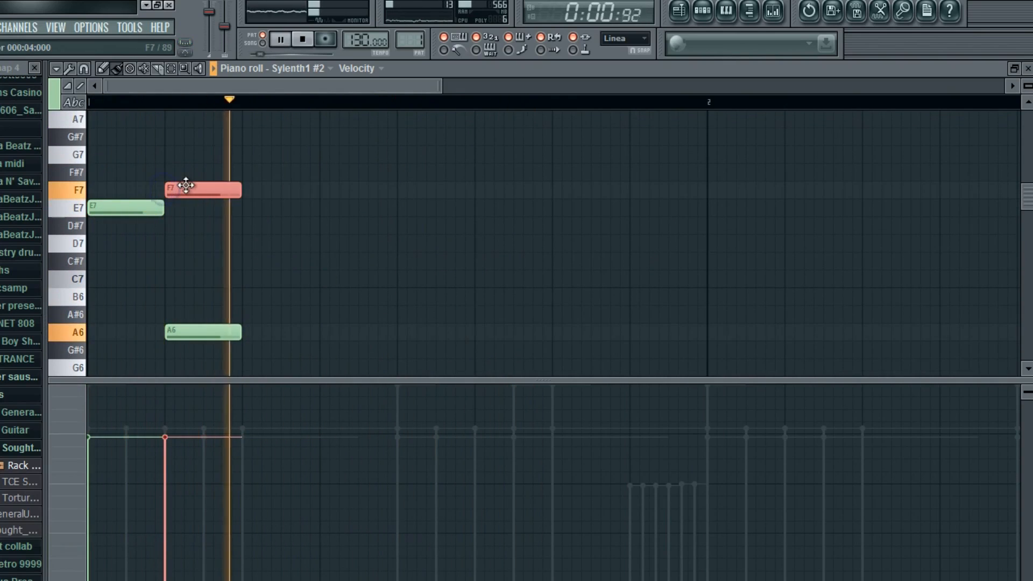
key(space)
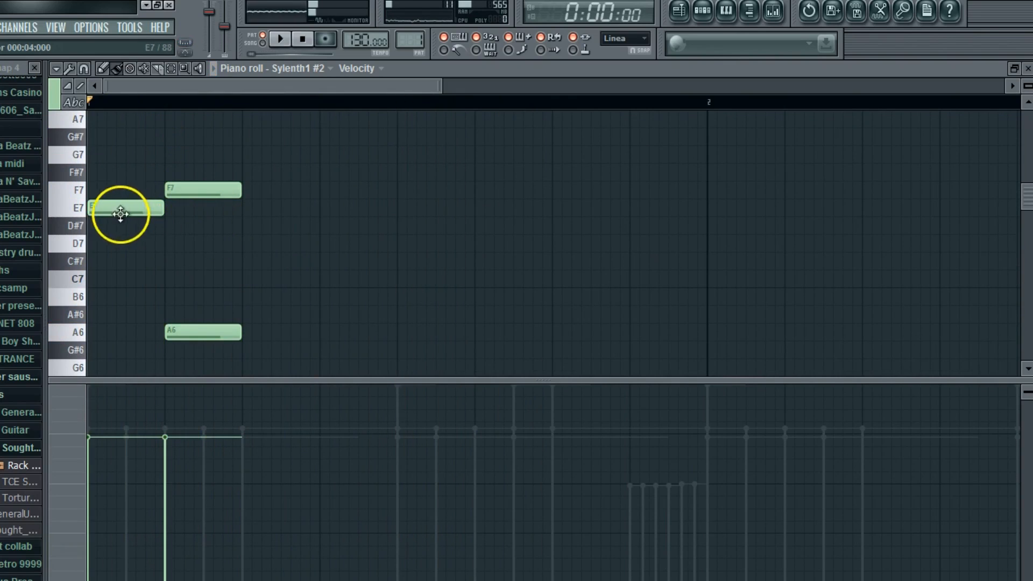
mouse_move(203, 327)
mouse_down()
mouse_move(199, 297)
mouse_move(199, 334)
mouse_up()
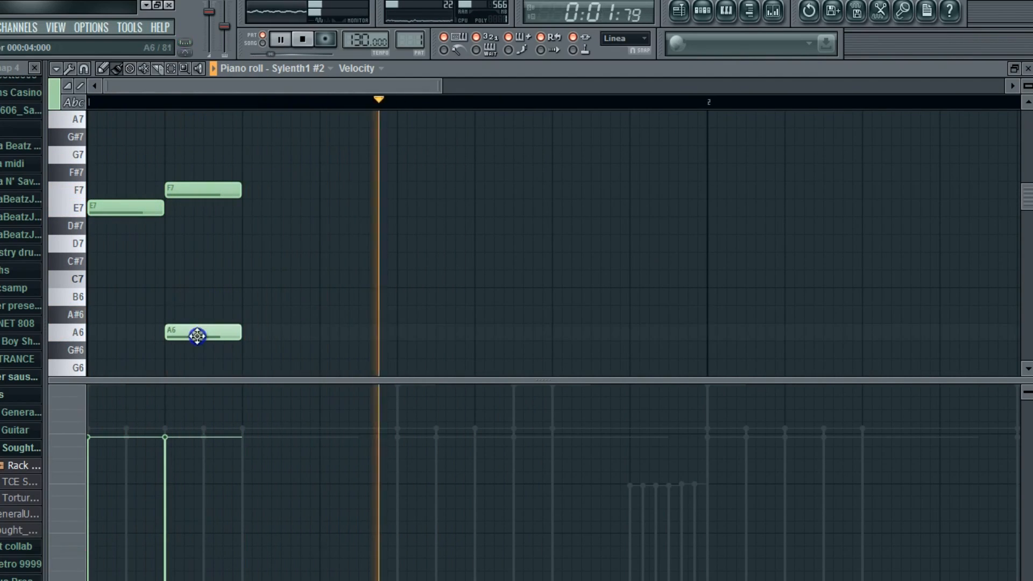
Step: Lower the E7 and F7 notes by one octave, and raise all three notes together by one octave
drag(112, 145, 266, 199)
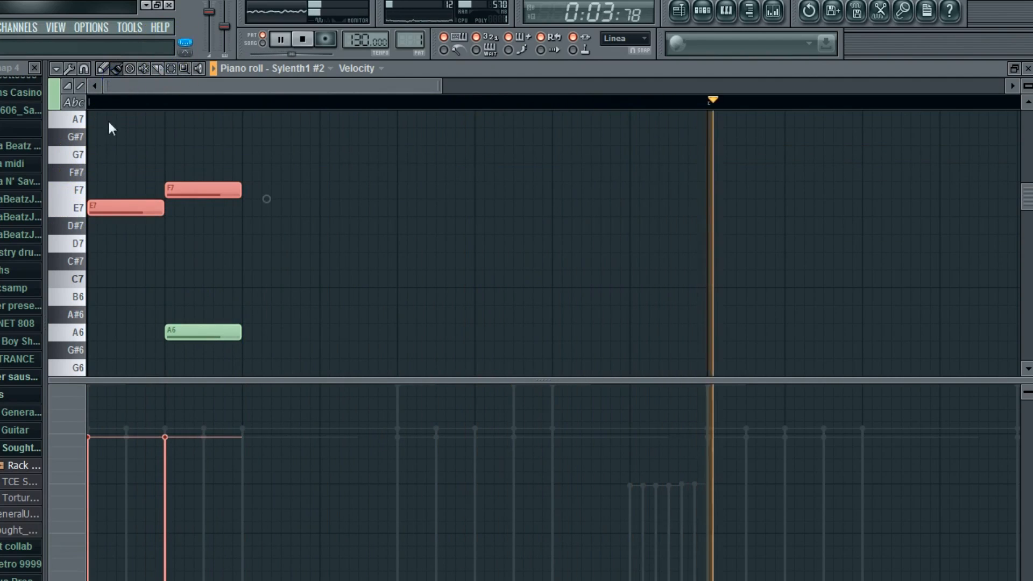
scroll(108, 124, down, 3)
drag(116, 160, 103, 368)
scroll(112, 354, down, 3)
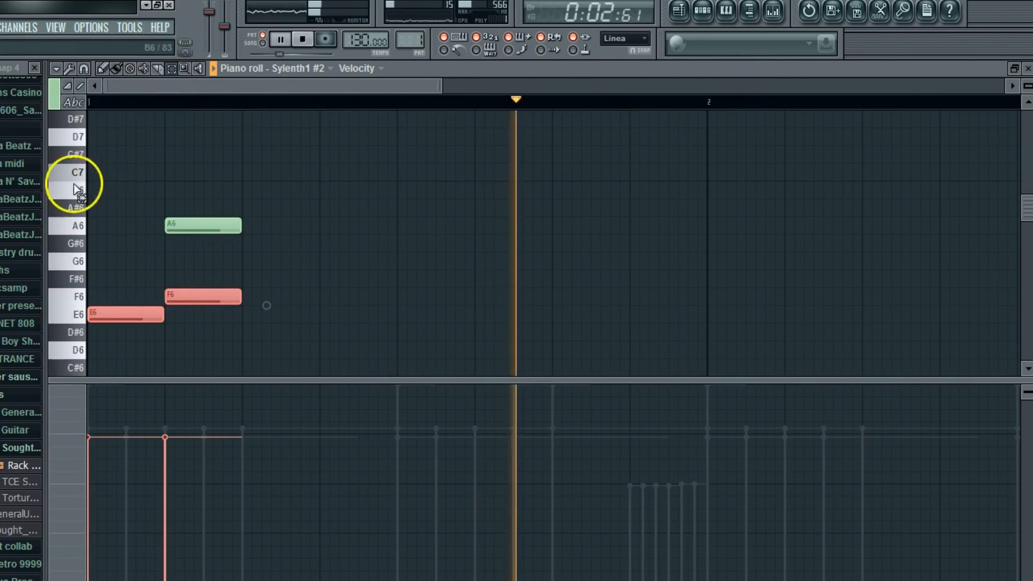
key(ctrl+a)
mouse_move(113, 310)
mouse_down()
mouse_move(96, 110)
mouse_move(90, 124)
mouse_up()
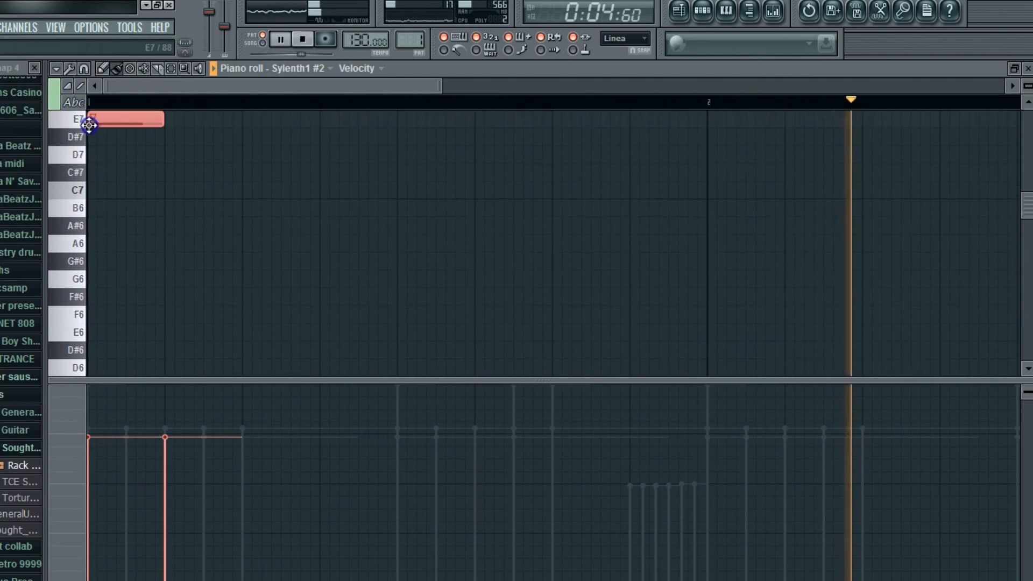
scroll(120, 161, up, 6)
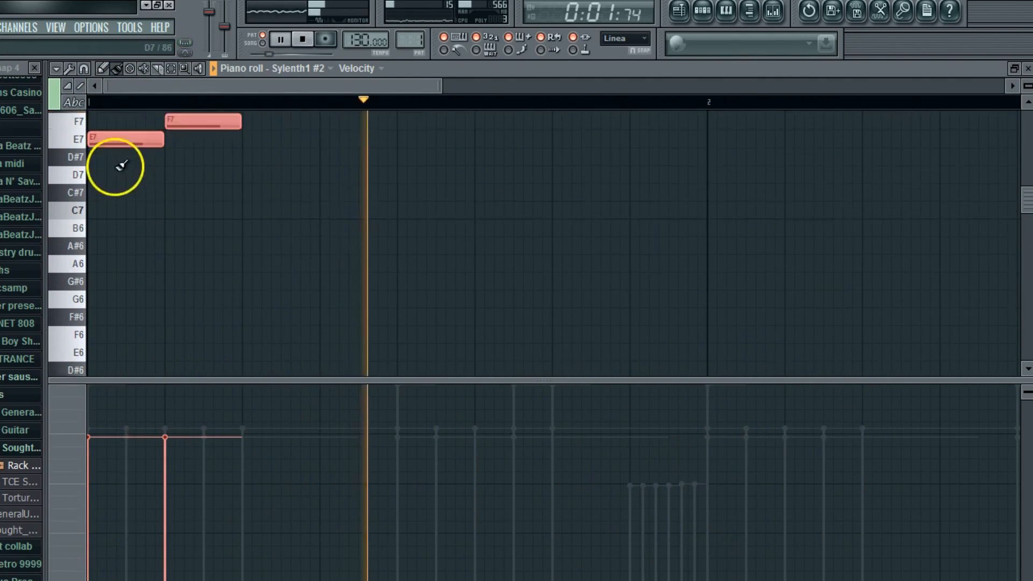
Step: Copy the three-note group E7, F7 and A7 to the middle of bar 1
click(56, 68)
mouse_move(76, 100)
click(201, 146)
drag(346, 212, 492, 208)
scroll(383, 215, up, 3)
key(space)
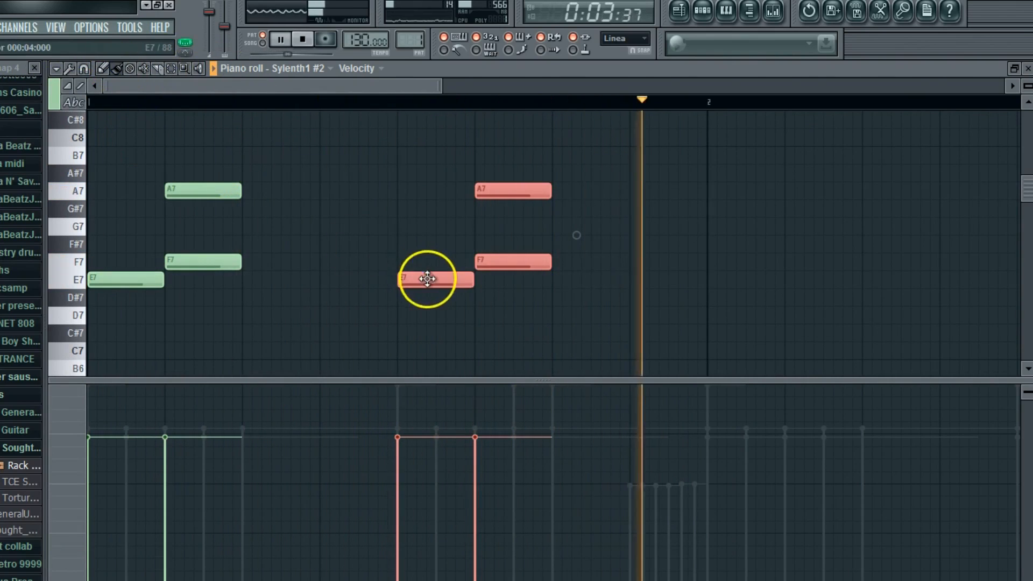
Step: Try starting the three-note group four steps into bar 1, with a copy of it half a bar further on
drag(426, 276, 268, 262)
key(space)
key(space)
drag(214, 123, 403, 329)
key(space)
drag(308, 281, 208, 280)
key(space)
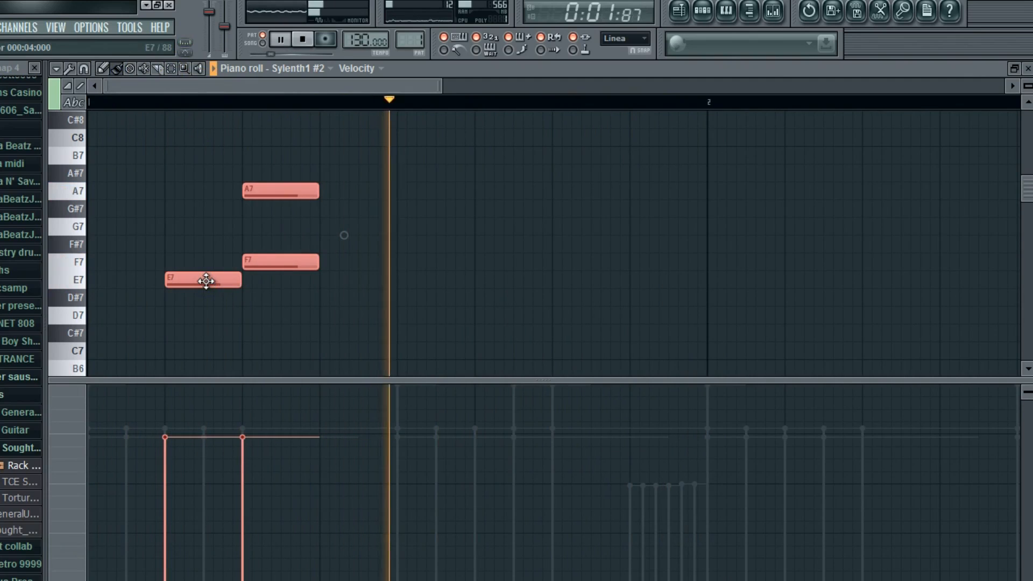
drag(206, 280, 504, 276)
key(space)
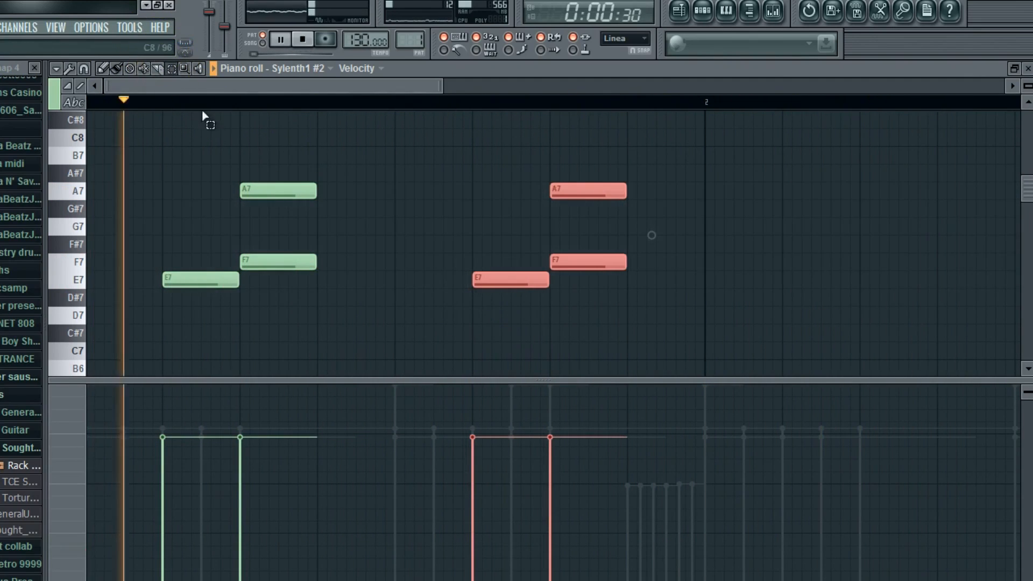
Step: Move both three-note groups four steps earlier, to the start and the middle of bar 1
drag(165, 114, 327, 311)
key(space)
drag(245, 191, 160, 190)
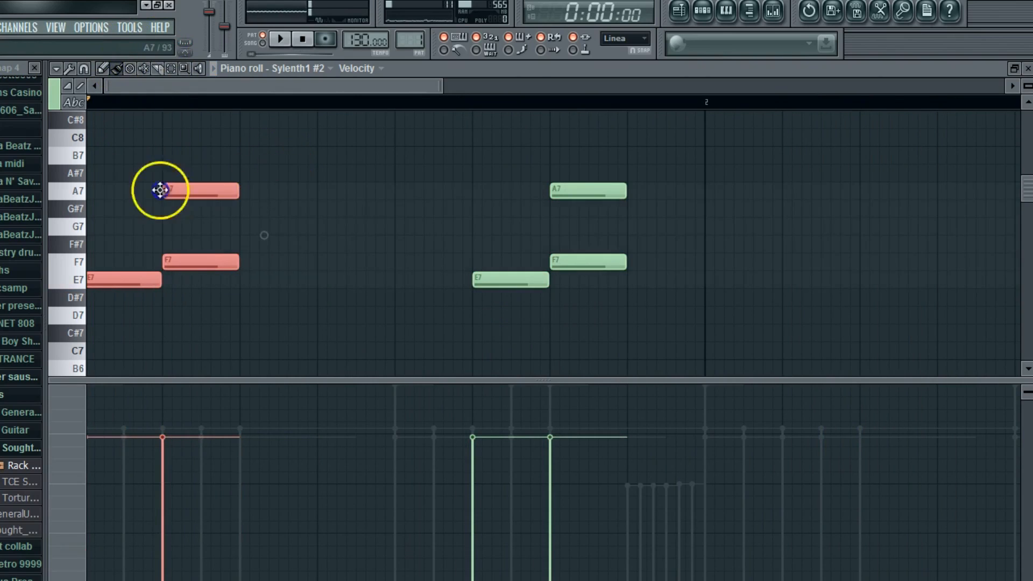
click(173, 70)
drag(374, 147, 610, 291)
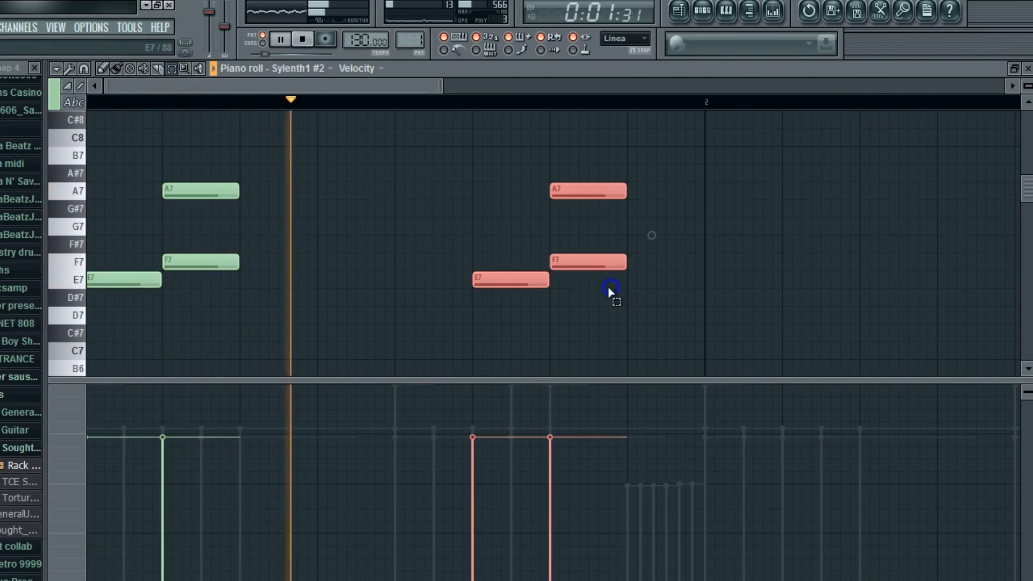
click(114, 69)
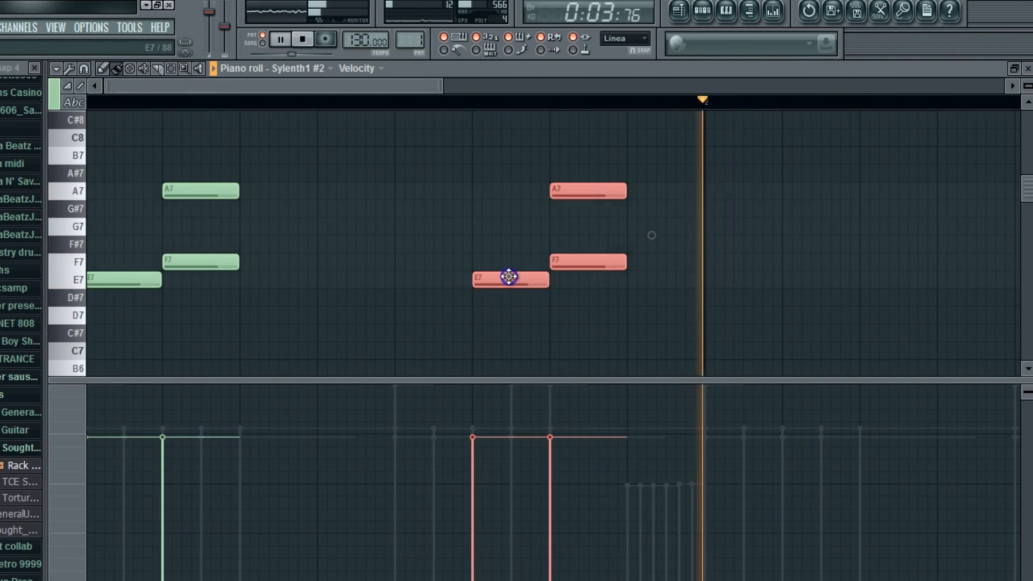
drag(512, 280, 432, 280)
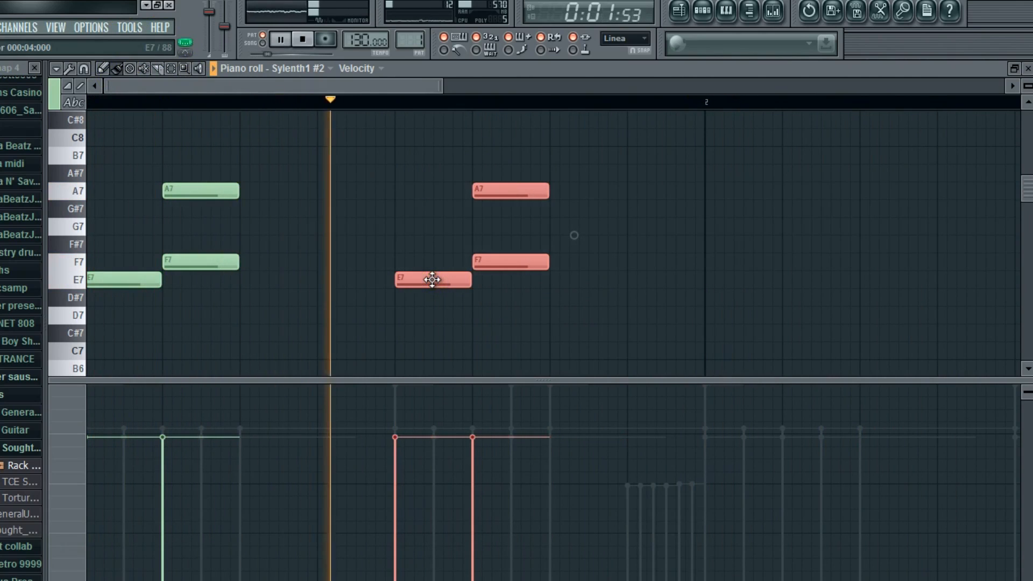
Step: Transpose all Sylenth1 #2 notes down two semitones
click(171, 67)
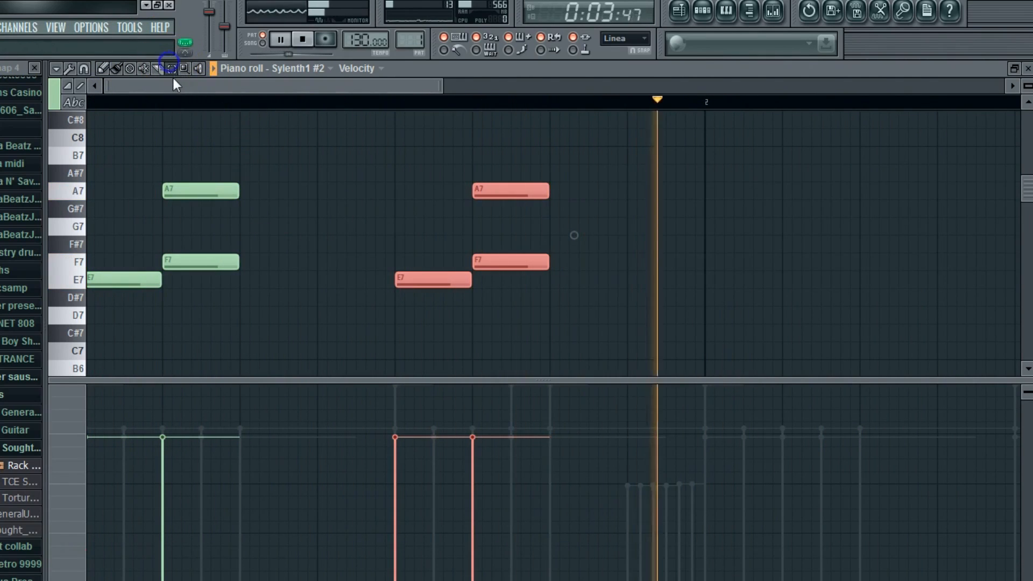
key(ctrl+a)
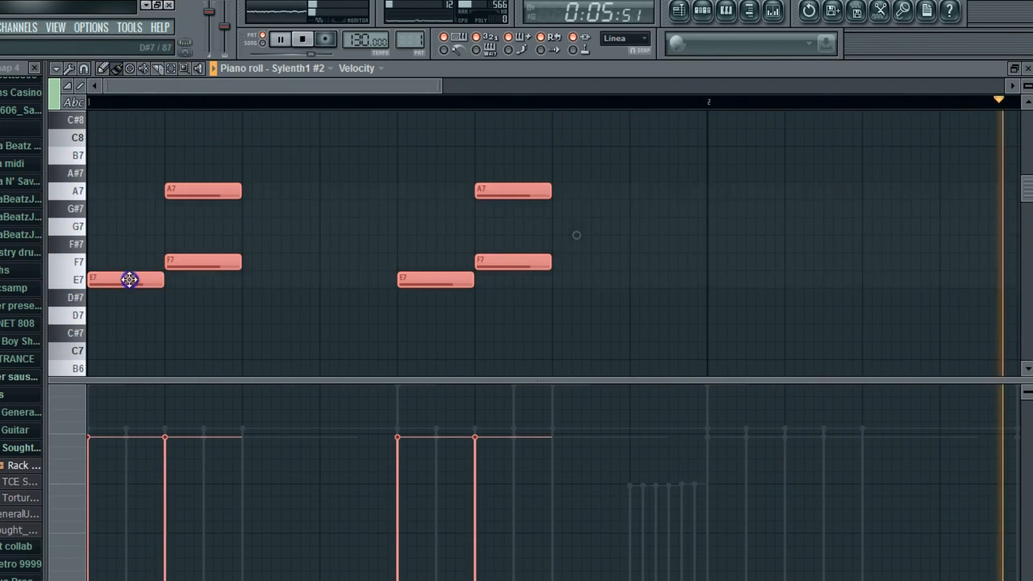
key(Down)
key(Down)
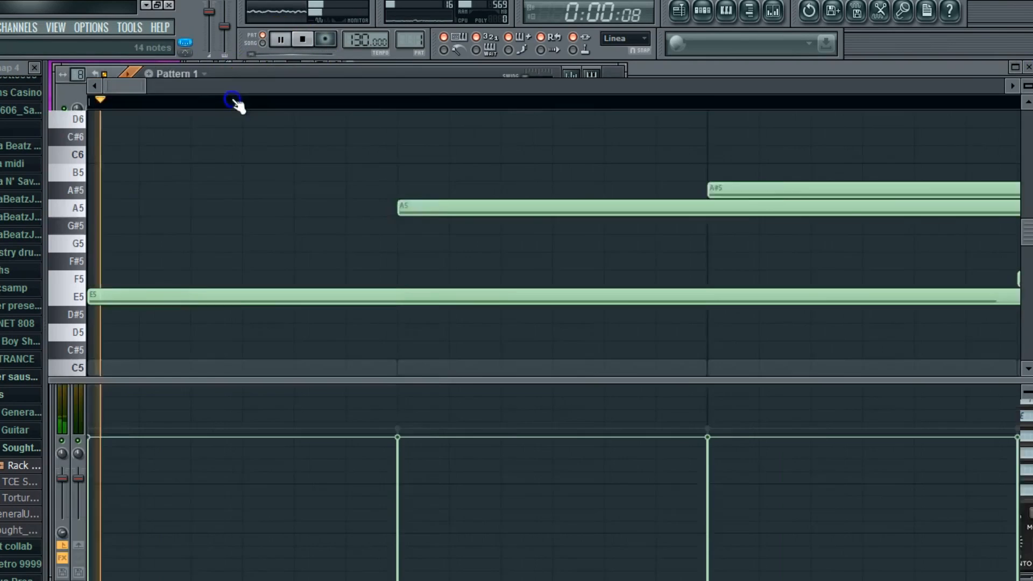
Step: Transpose all the notes of the Sylenth1 melody down two semitones
key(ctrl+a)
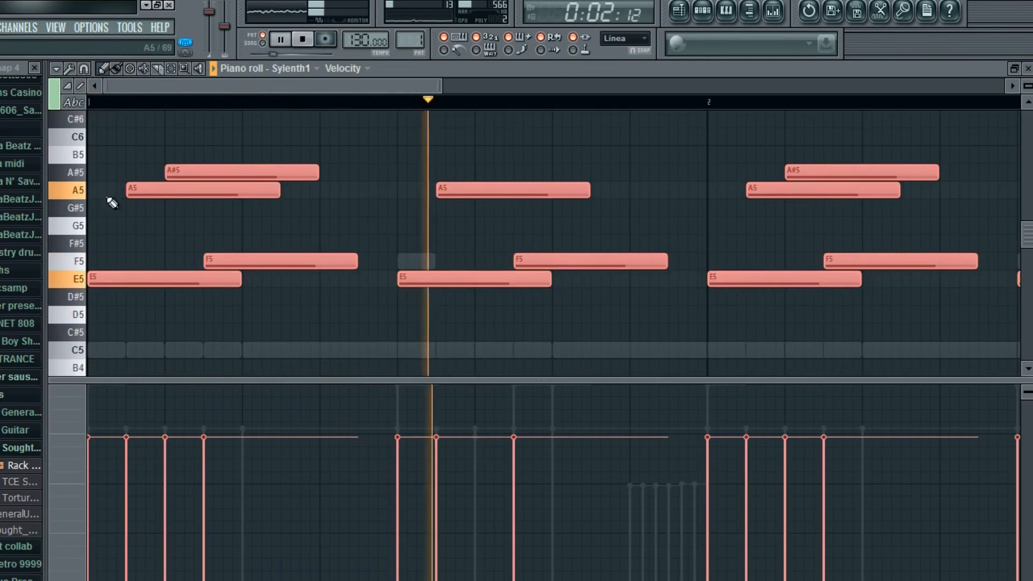
key(Down)
key(Down)
click(1028, 69)
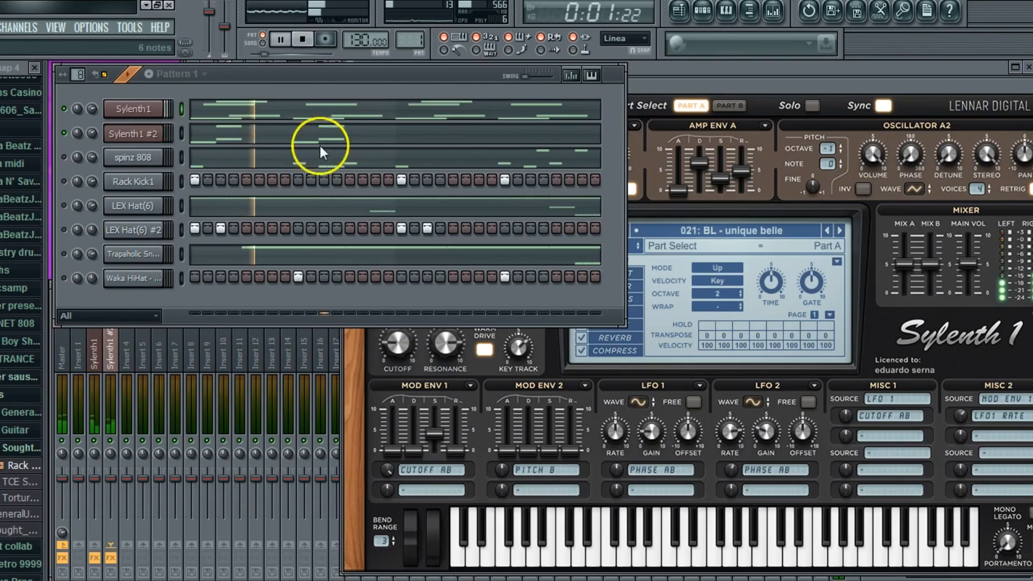
Step: Transpose all spinz 808 notes down two semitones
click(318, 149)
drag(85, 123, 1017, 375)
click(117, 70)
drag(110, 252, 111, 290)
click(1027, 69)
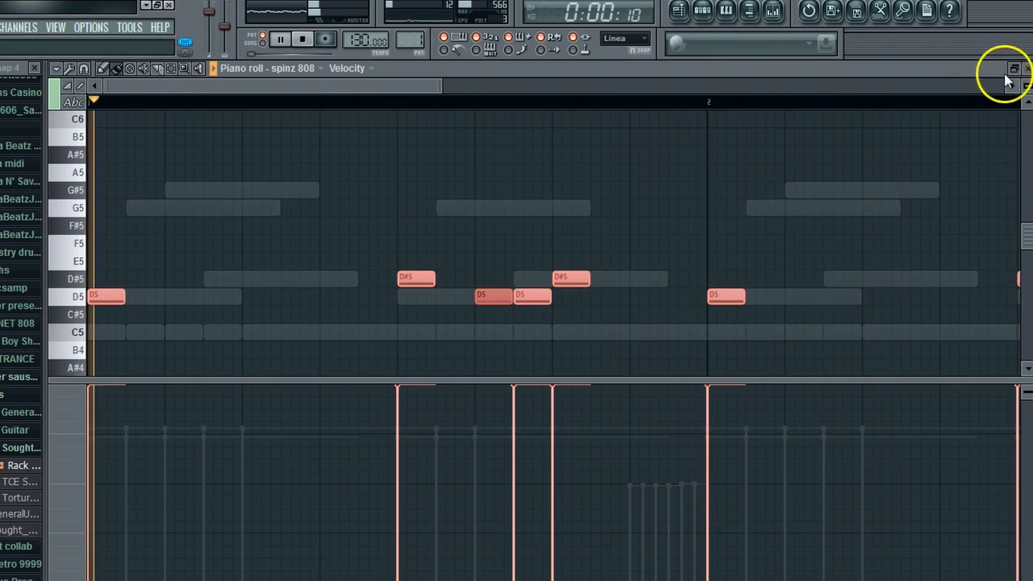
Step: Copy the Sylenth1 #2 notes of bar 1 to the start of bar 2
click(129, 116)
click(217, 133)
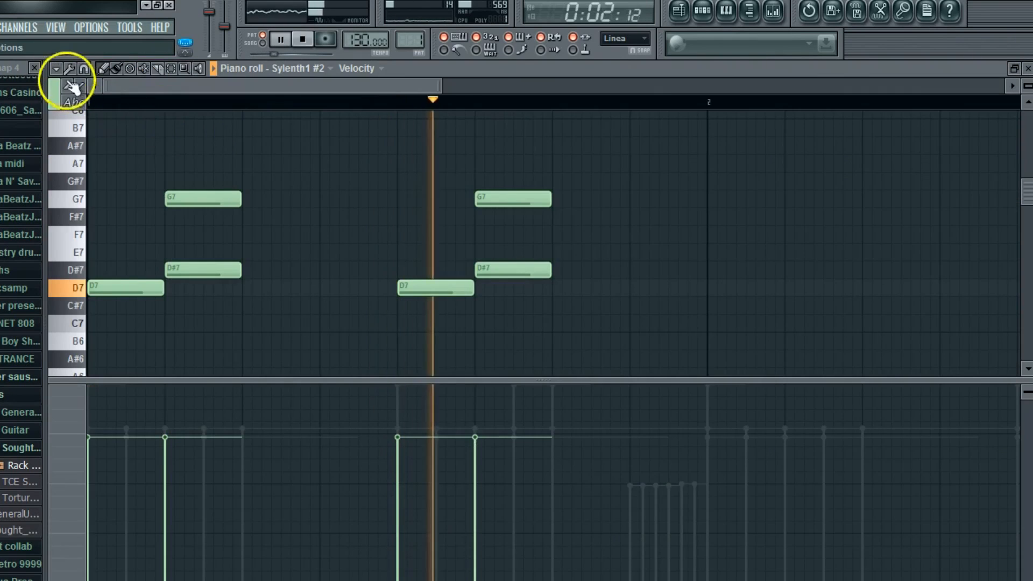
click(56, 68)
mouse_move(81, 100)
click(232, 146)
drag(486, 290, 640, 290)
drag(349, 84, 481, 89)
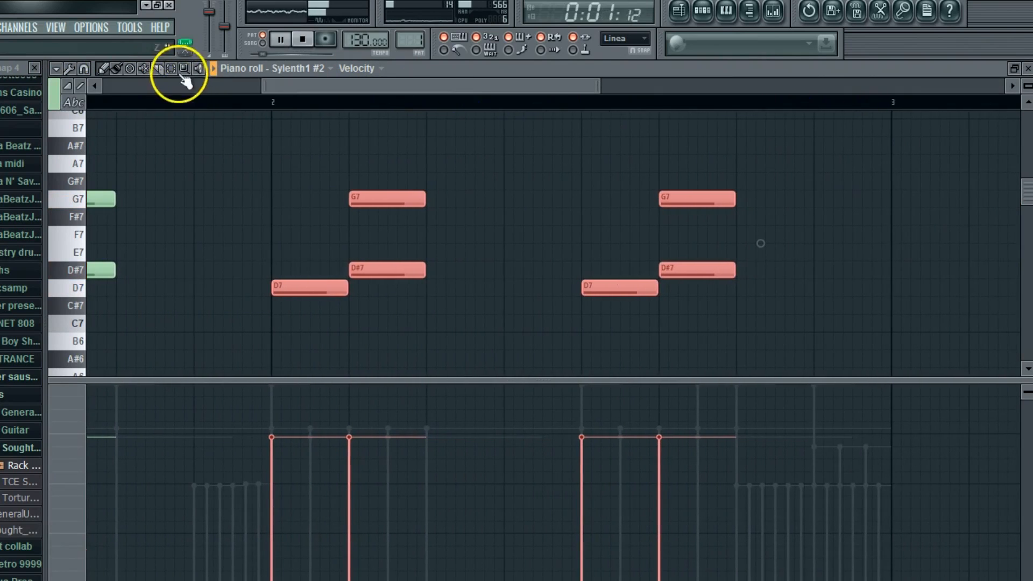
Step: Swap the order in both bar 2 groups, placing D#7 and G7 first and D7 right after them
click(309, 286)
drag(305, 288, 380, 286)
drag(586, 291, 597, 272)
drag(680, 201, 598, 201)
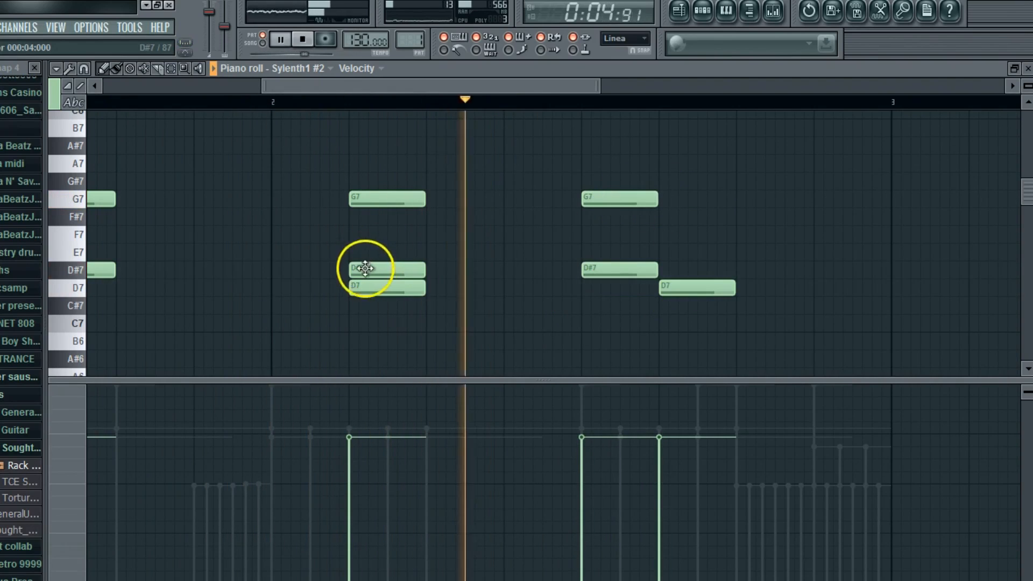
drag(364, 270, 294, 270)
drag(371, 198, 302, 194)
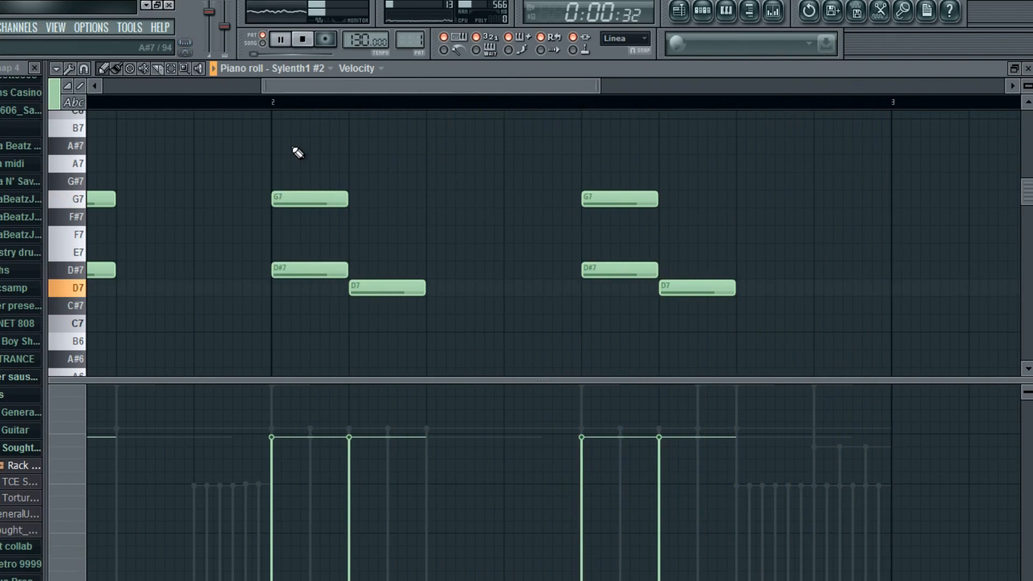
Step: Delete all six Sylenth1 #2 notes in bar 1 after playing the pattern through, and stop playback
click(275, 99)
key(space)
drag(265, 86, 103, 87)
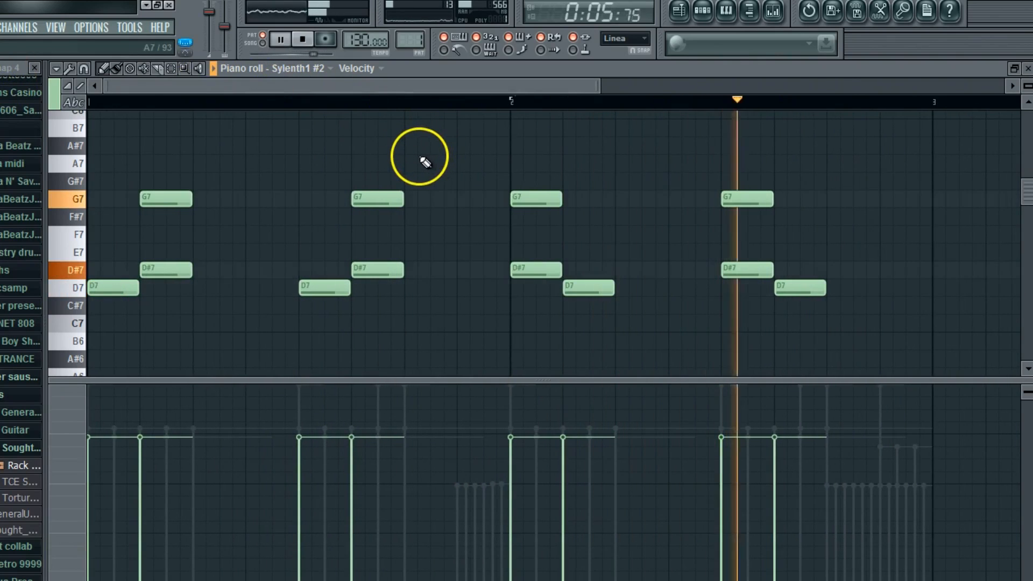
right_click(377, 200)
right_click(372, 271)
right_click(325, 288)
right_click(166, 199)
right_click(161, 270)
right_click(113, 288)
click(302, 44)
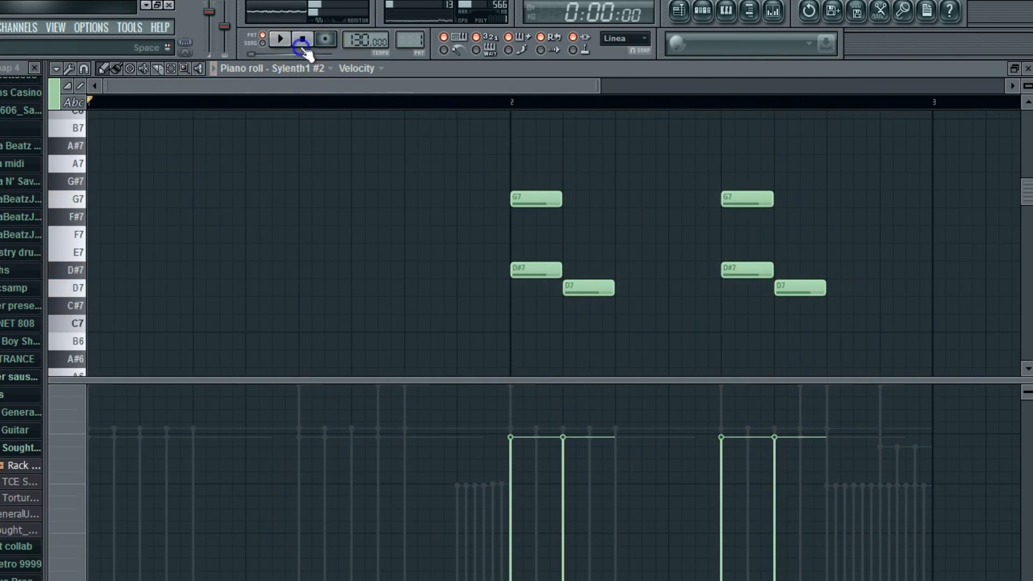
Step: Copy all the Sylenth1 #2 notes of bar 2 to the start of bar 1 and play the result
click(171, 68)
drag(441, 157, 807, 335)
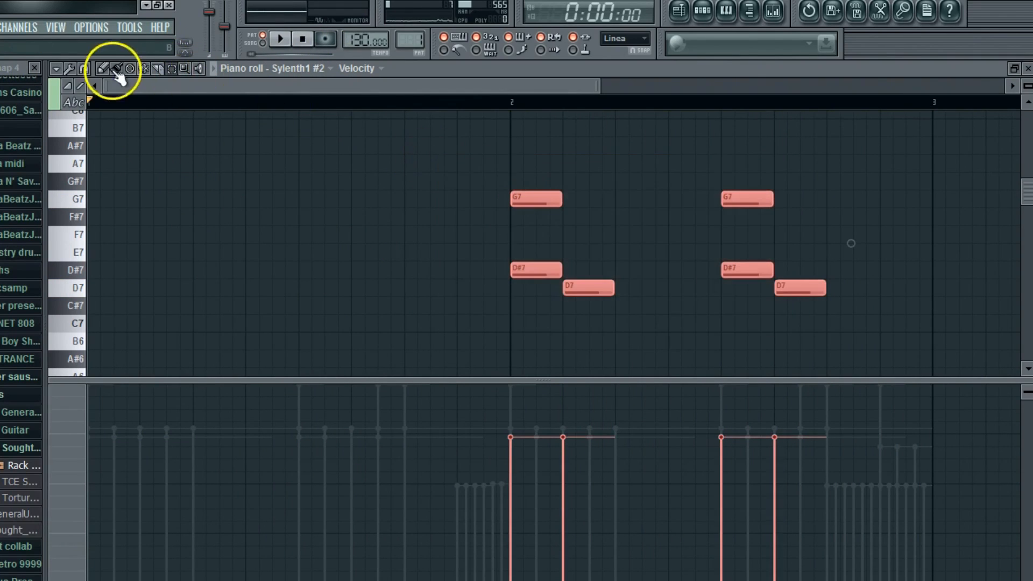
drag(538, 275, 50, 284)
click(427, 167)
key(space)
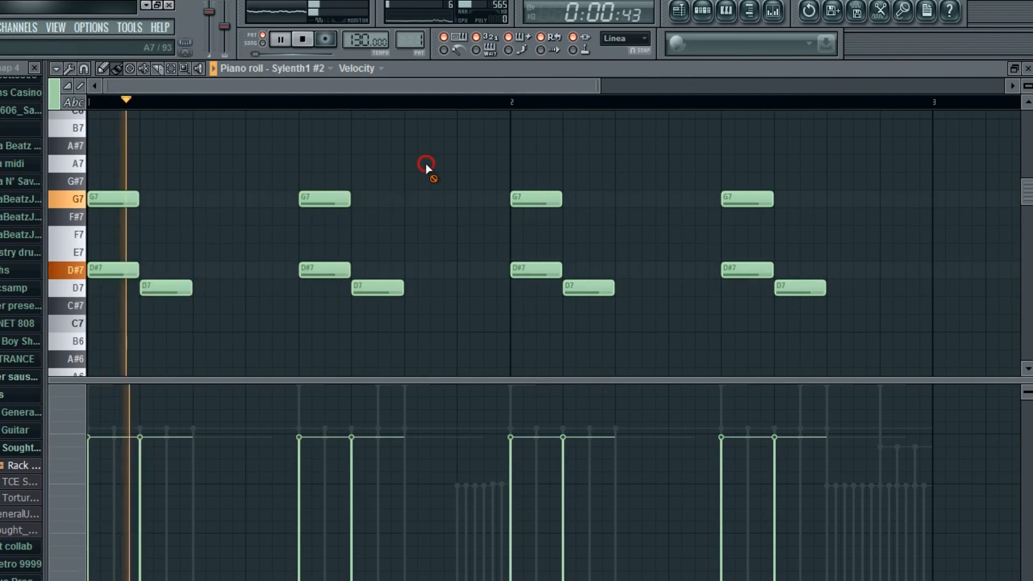
Step: Close the Sylenth1 #2 piano roll and unsolo the channel so that every channel is active
click(1028, 70)
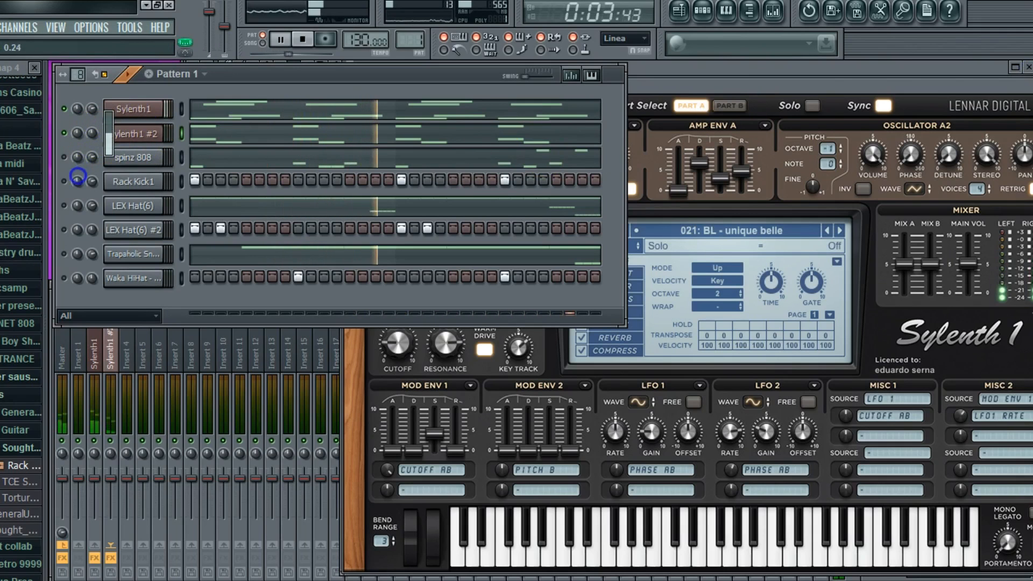
key(space)
right_click(64, 134)
click(66, 140)
Step: Play the full pattern and set the project tempo to 134 BPM
key(space)
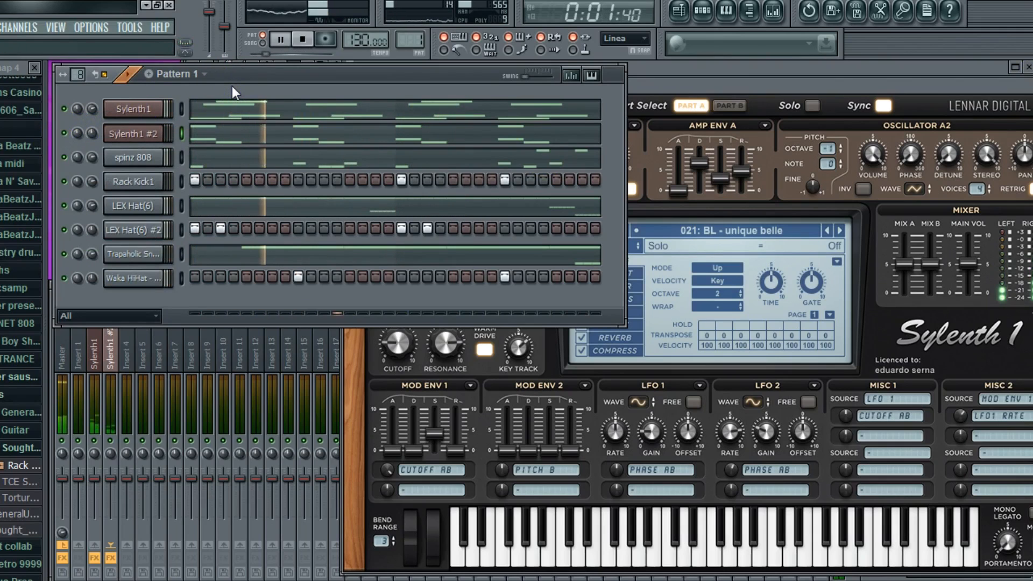
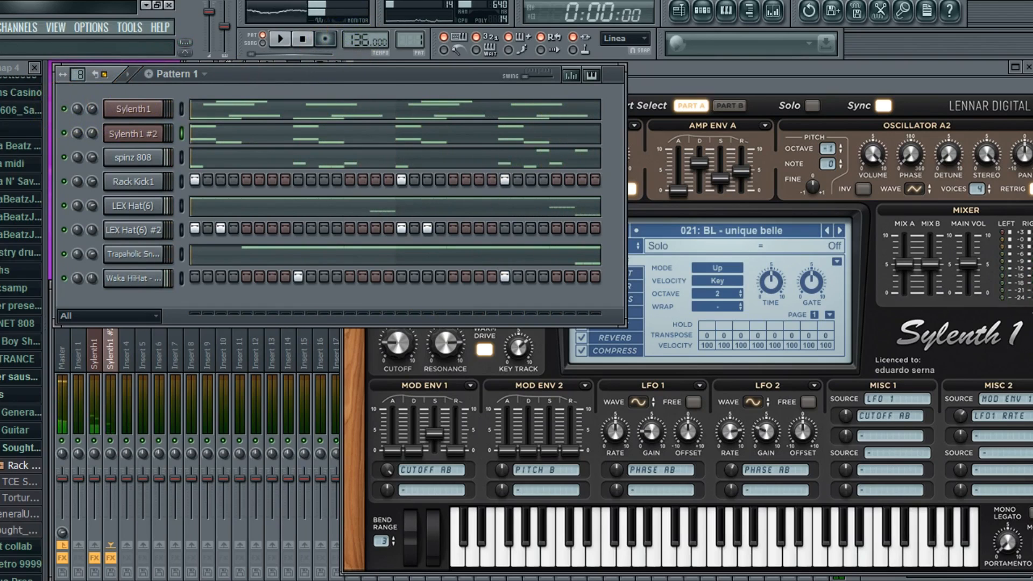
key(space)
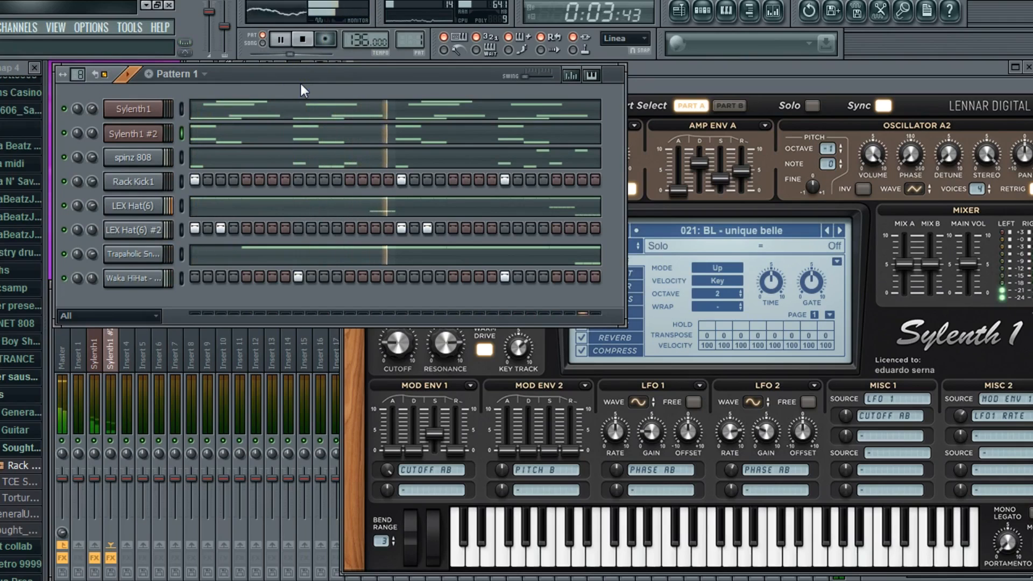
drag(344, 39, 345, 41)
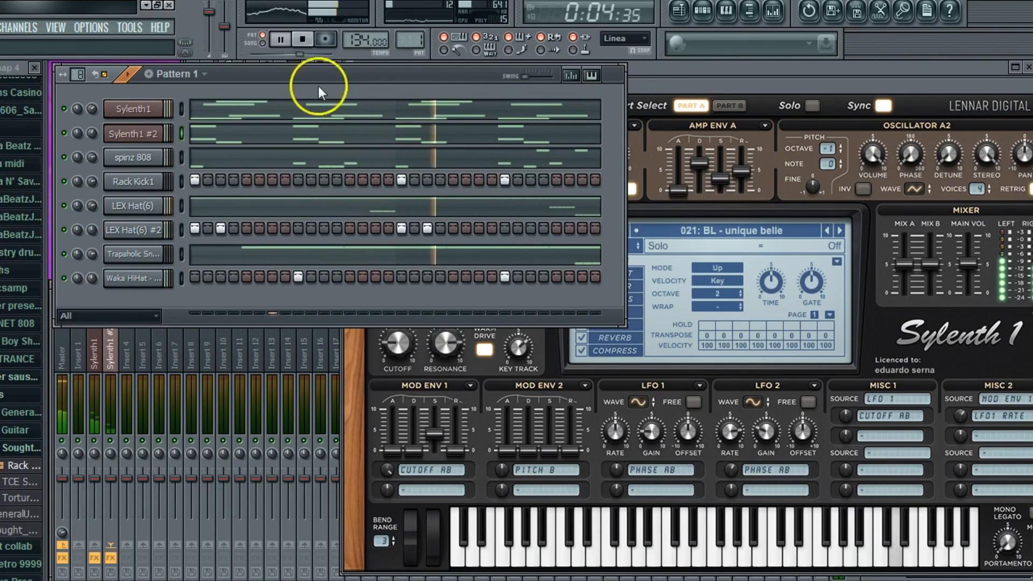
Step: Solo the Sylenth1 channel and advance its preset to 010: AR - what time is it while auditioning the melody
right_click(65, 107)
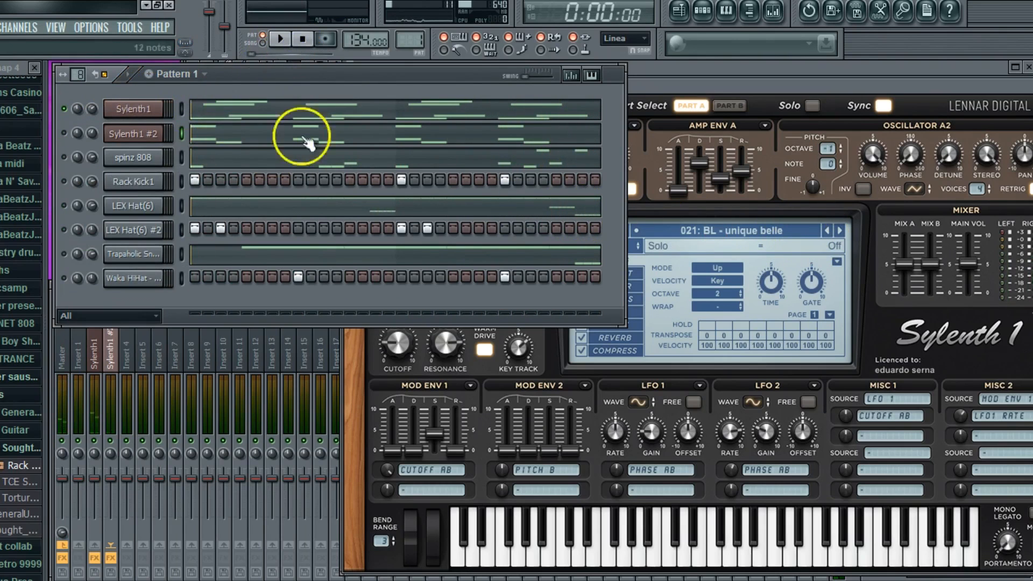
click(133, 109)
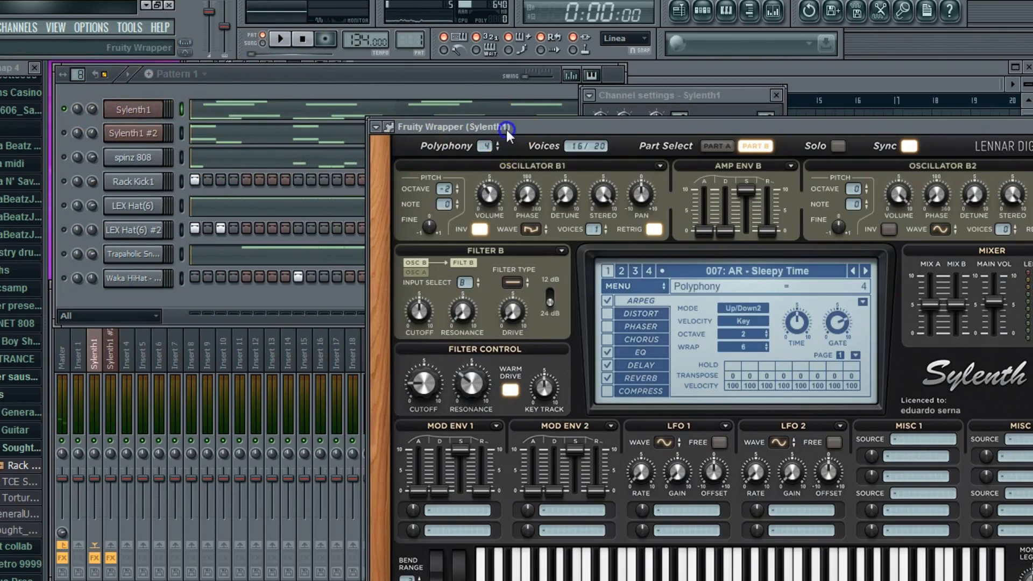
drag(506, 128, 524, 72)
click(852, 216)
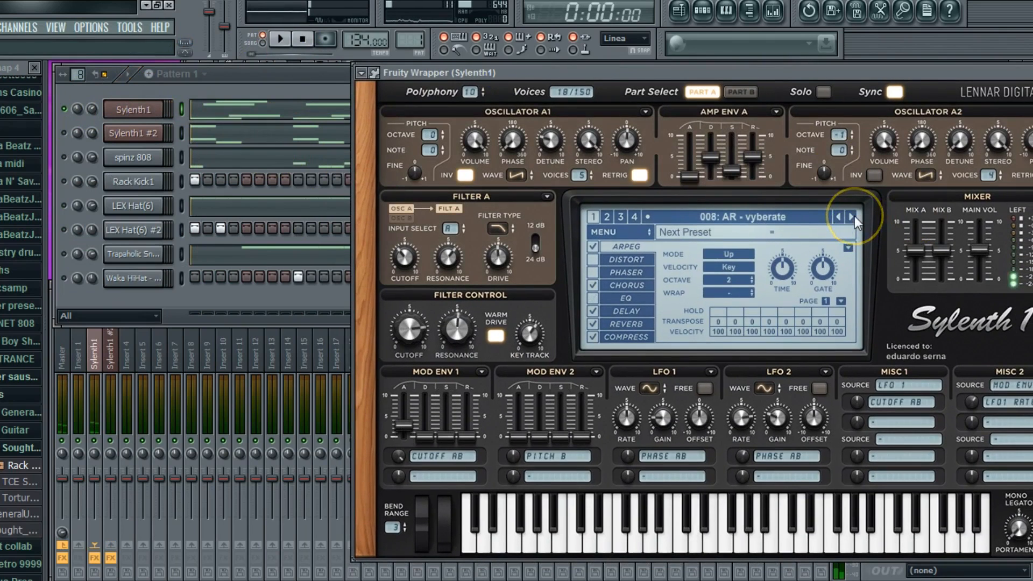
click(310, 83)
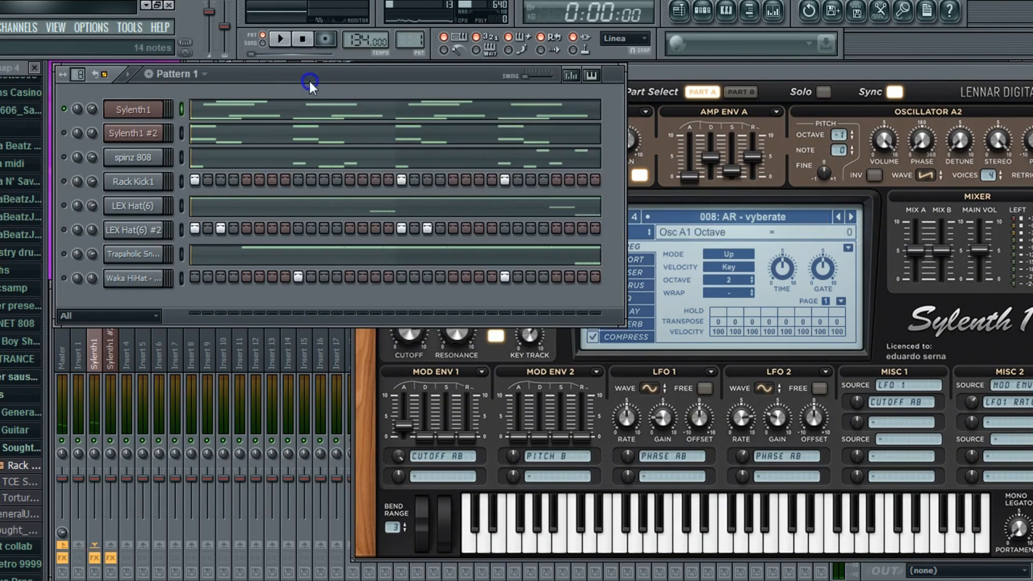
click(852, 216)
click(249, 94)
key(space)
click(852, 216)
click(232, 76)
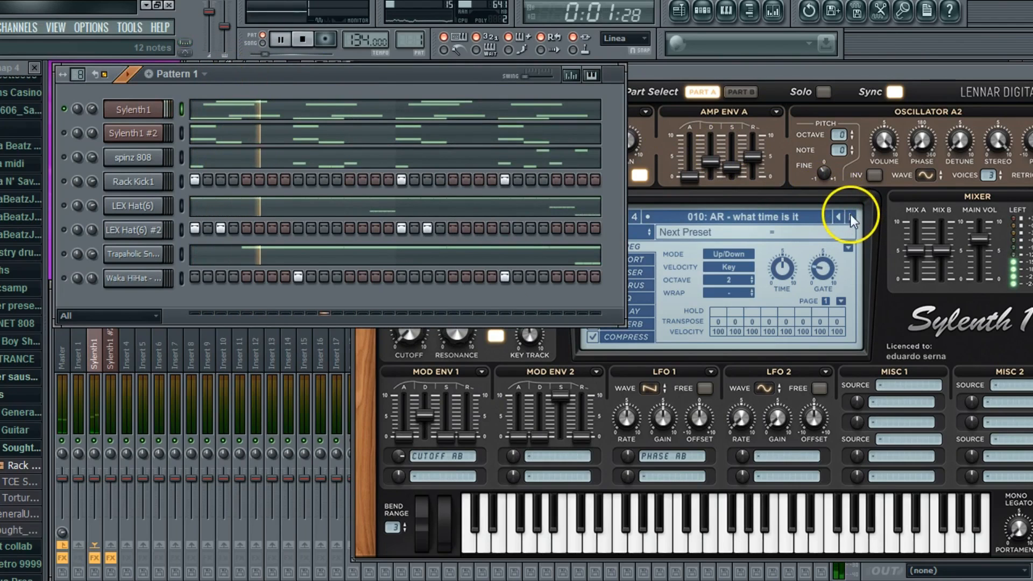
Step: Unmute Sylenth1 #2 and adjust the amp envelope sustain of the current Sylenth1 preset, showing Part B
click(64, 132)
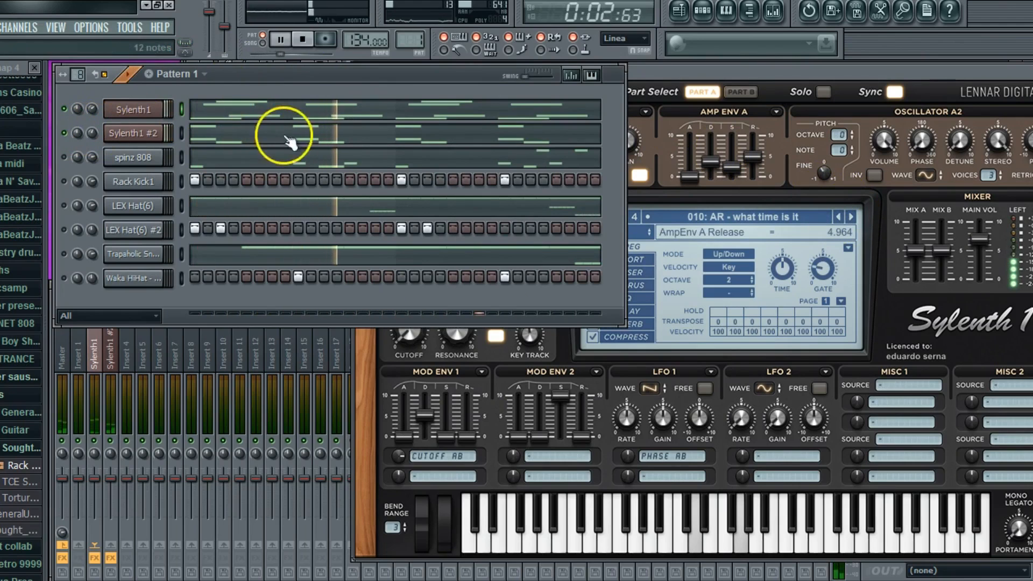
mouse_move(731, 172)
mouse_down()
mouse_move(715, 151)
mouse_move(734, 154)
mouse_up()
click(741, 92)
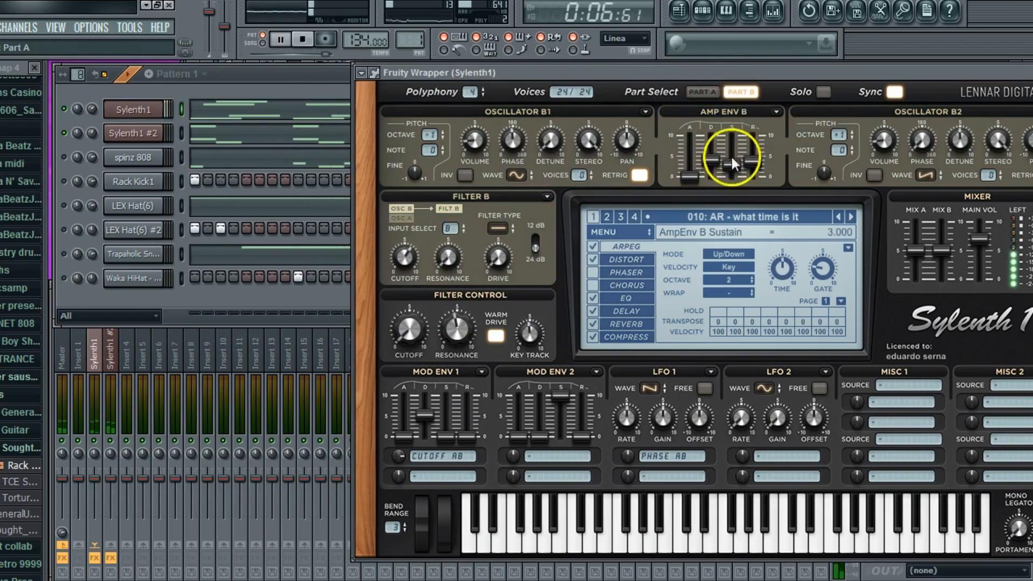
Step: Advance the Sylenth1 preset to 018: BL - ambient lo fi and play it with the Sylenth1 #2 melody
click(850, 217)
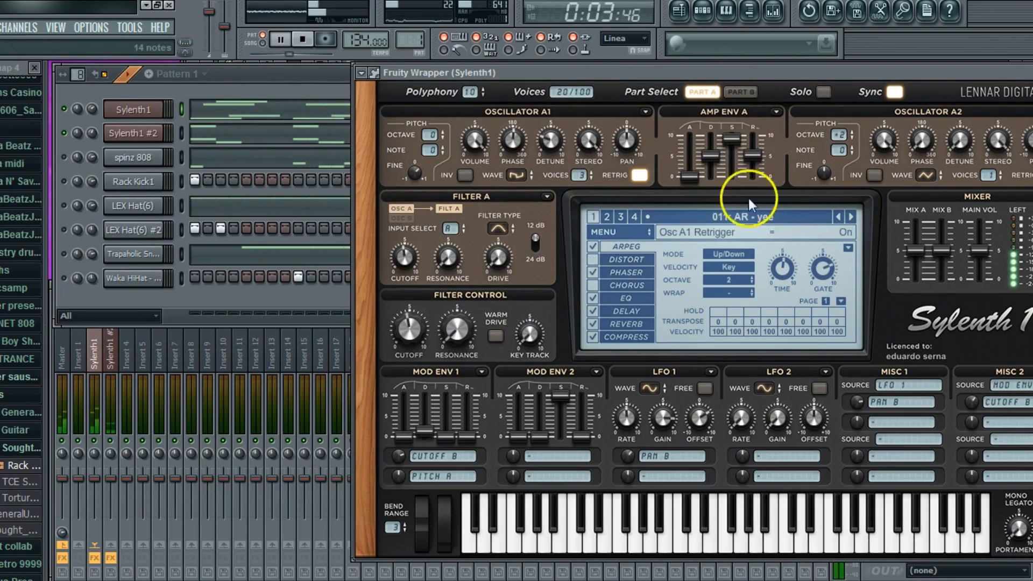
click(852, 217)
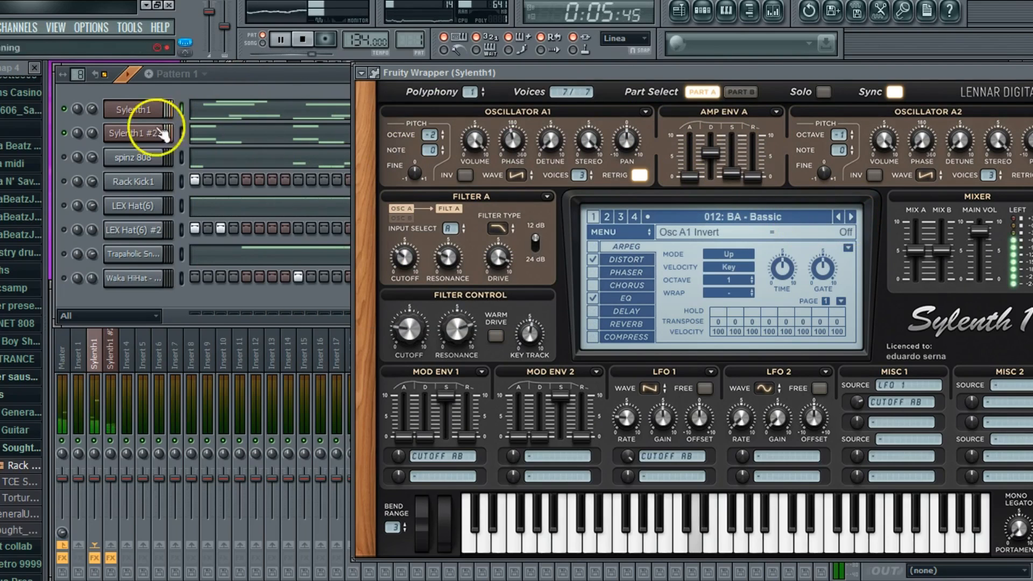
click(850, 217)
click(300, 40)
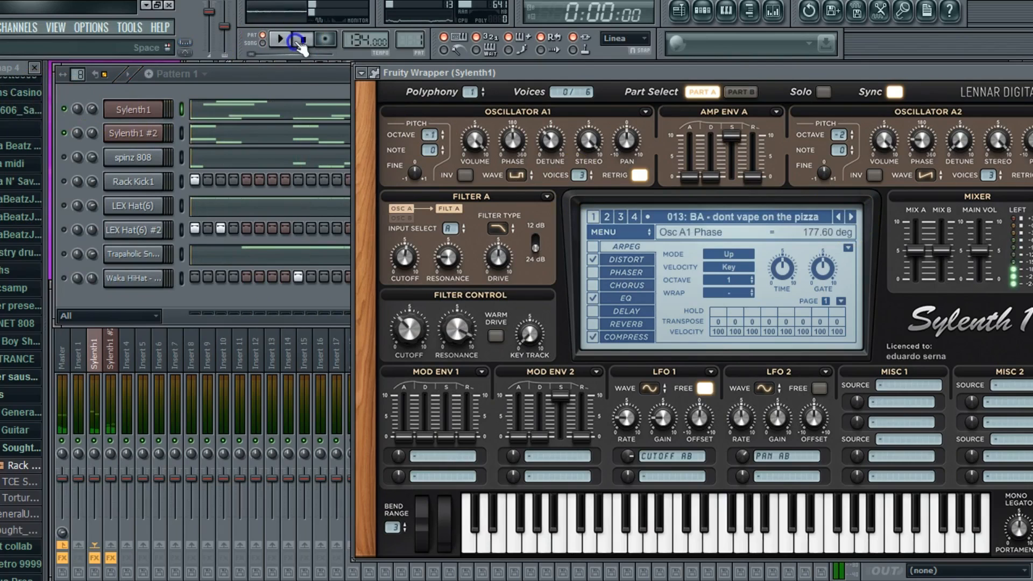
click(850, 217)
click(850, 217)
click(850, 218)
click(851, 217)
click(851, 218)
click(257, 79)
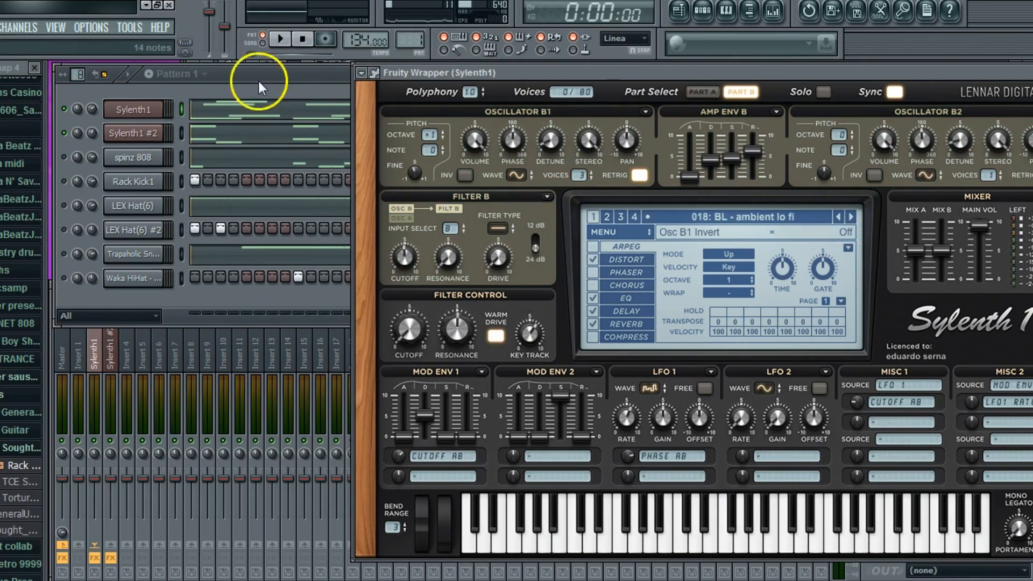
key(space)
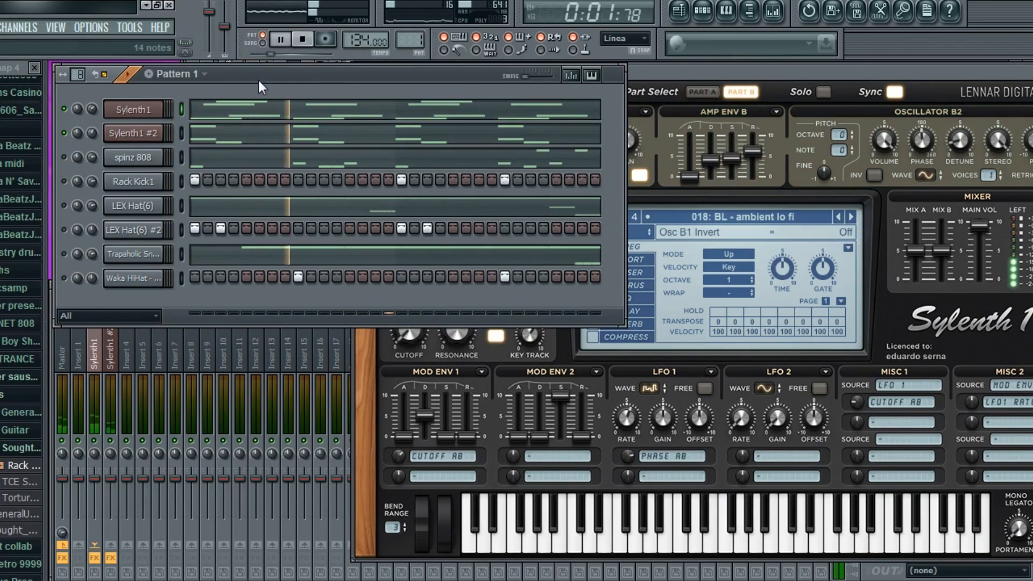
Step: Try transposing all the Sylenth1 notes up one octave, and close the piano roll
click(198, 106)
key(ctrl+a)
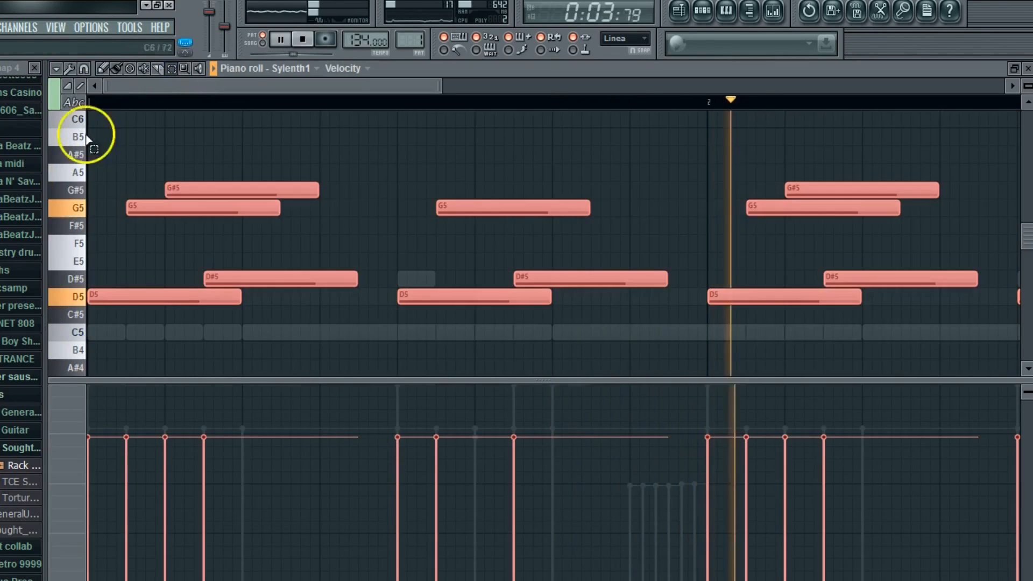
click(118, 70)
drag(120, 293, 80, 181)
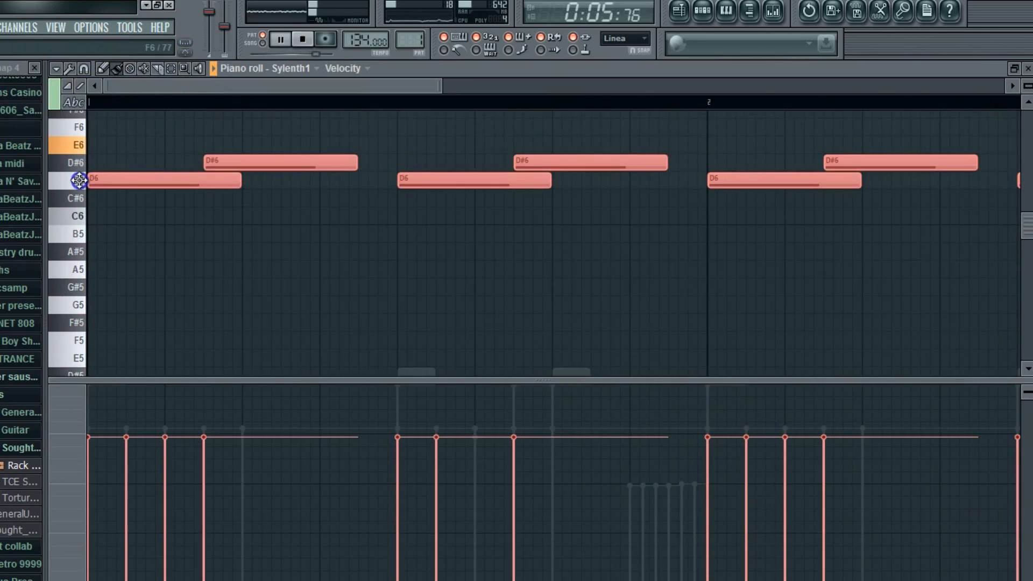
click(1028, 69)
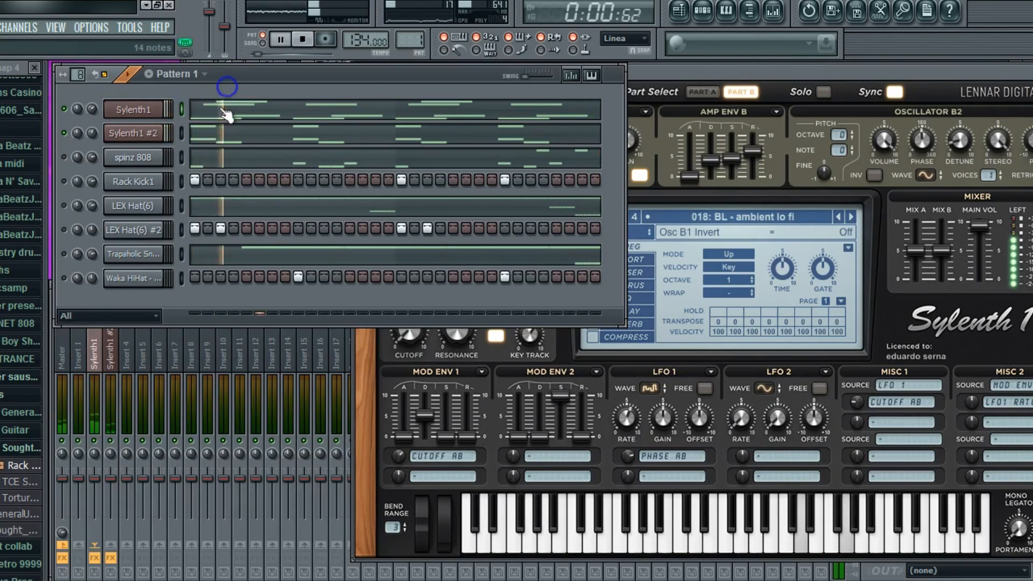
Step: Play back the octave-raised Sylenth1 melody in its piano roll and check its notes
click(226, 113)
key(ctrl+a)
key(space)
key(space)
click(308, 86)
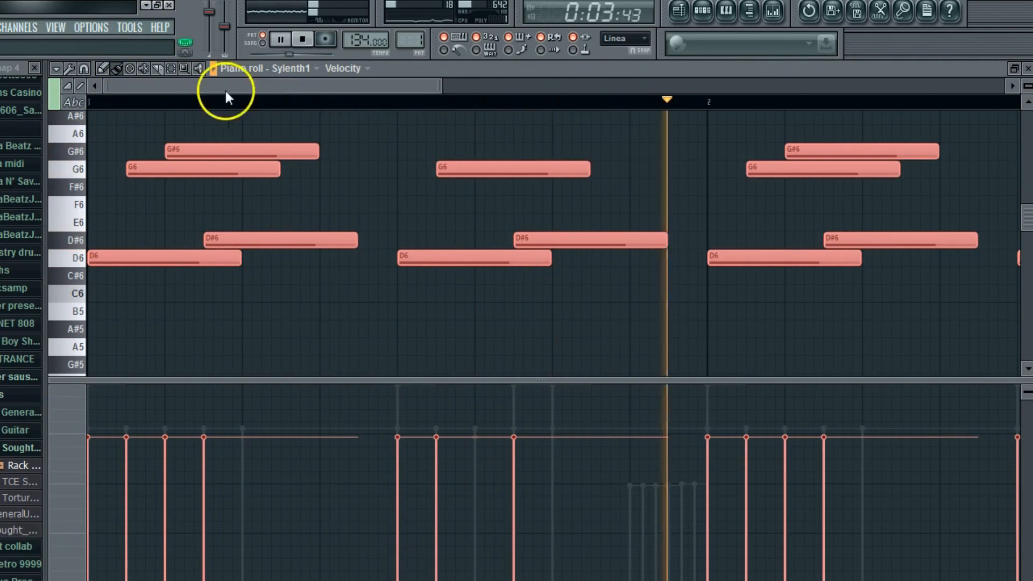
scroll(285, 129, up, 3)
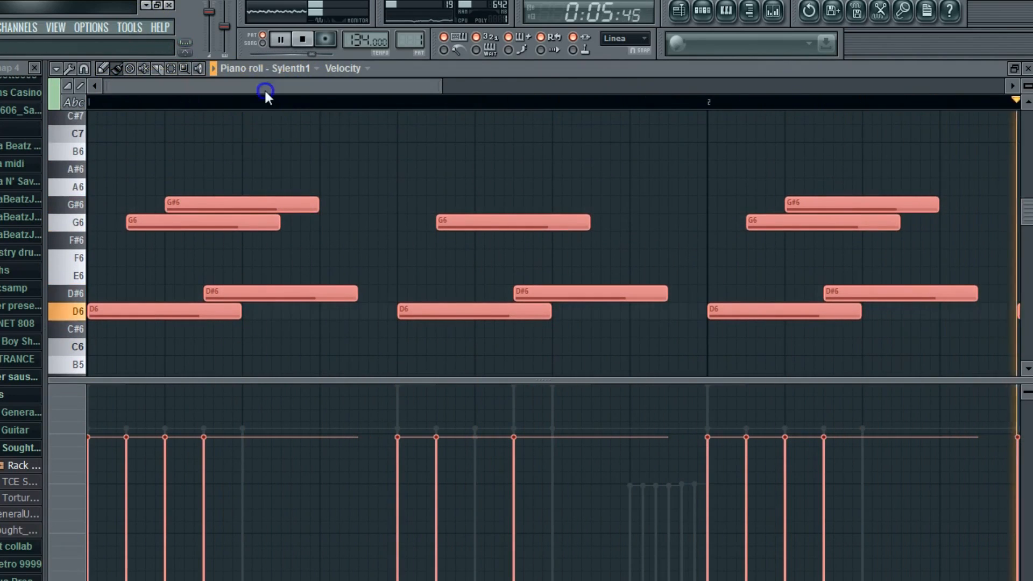
ctrl+click(153, 105)
drag(265, 92, 325, 94)
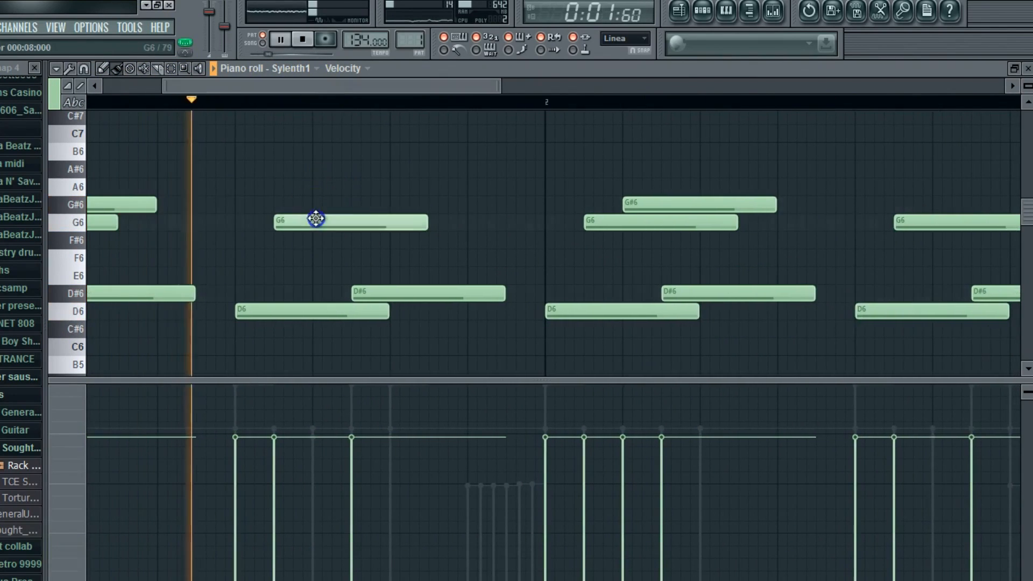
Step: Transpose all the Sylenth1 notes back down one octave, play them and close the piano roll
drag(230, 86, 111, 85)
drag(85, 264, 59, 290)
scroll(131, 239, down, 6)
key(space)
drag(132, 184, 90, 360)
key(space)
click(1028, 68)
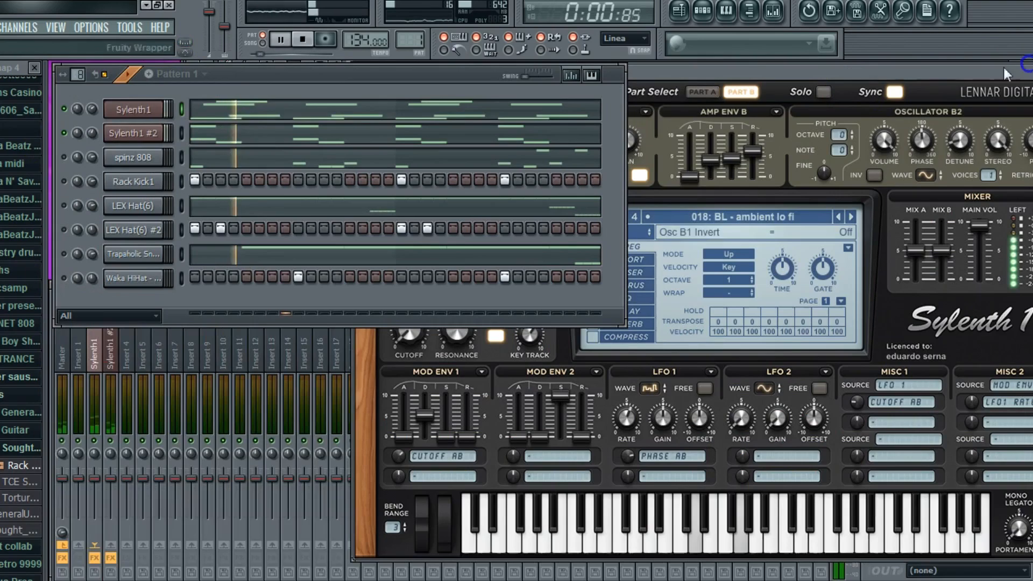
Step: In bar 1 of the Sylenth1 melody, delete the first D#5 and move the second D#5 to G#5, starting one step earlier
click(219, 112)
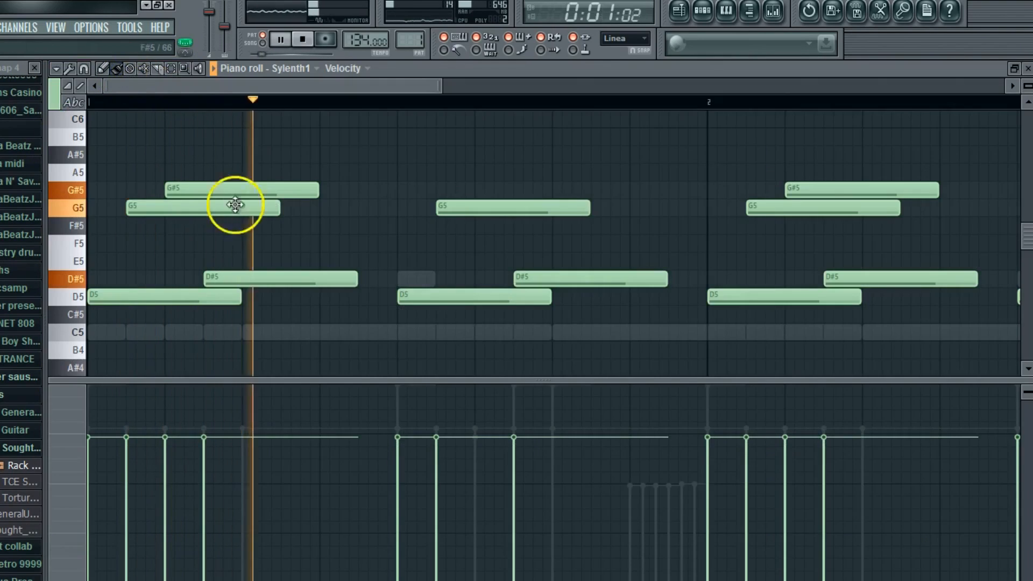
right_click(295, 281)
drag(565, 277, 523, 179)
Step: Make the same change in bar 2: remove the first D#5 and move the second to G#5, starting one step earlier
drag(408, 85, 562, 88)
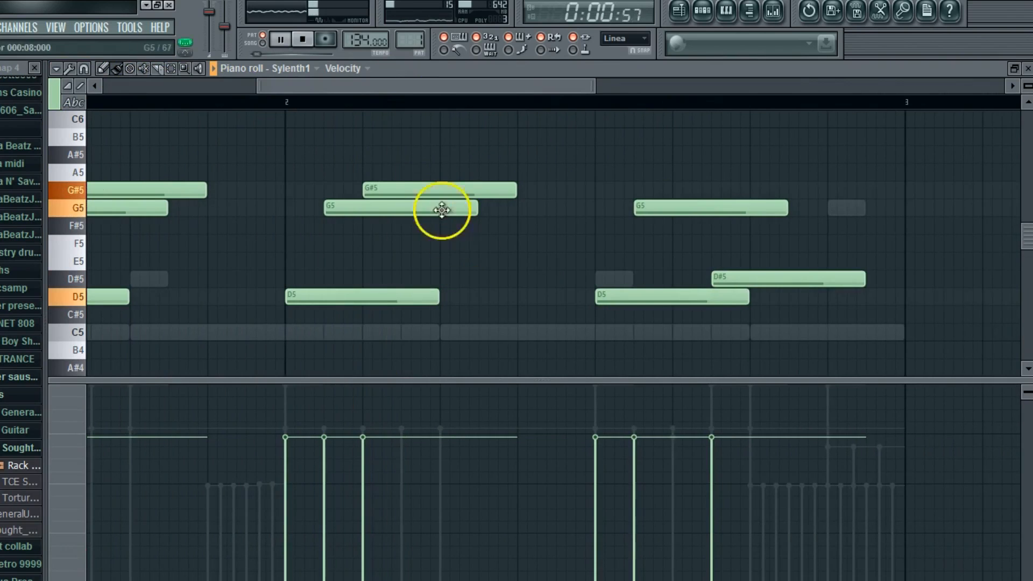
drag(373, 85, 435, 102)
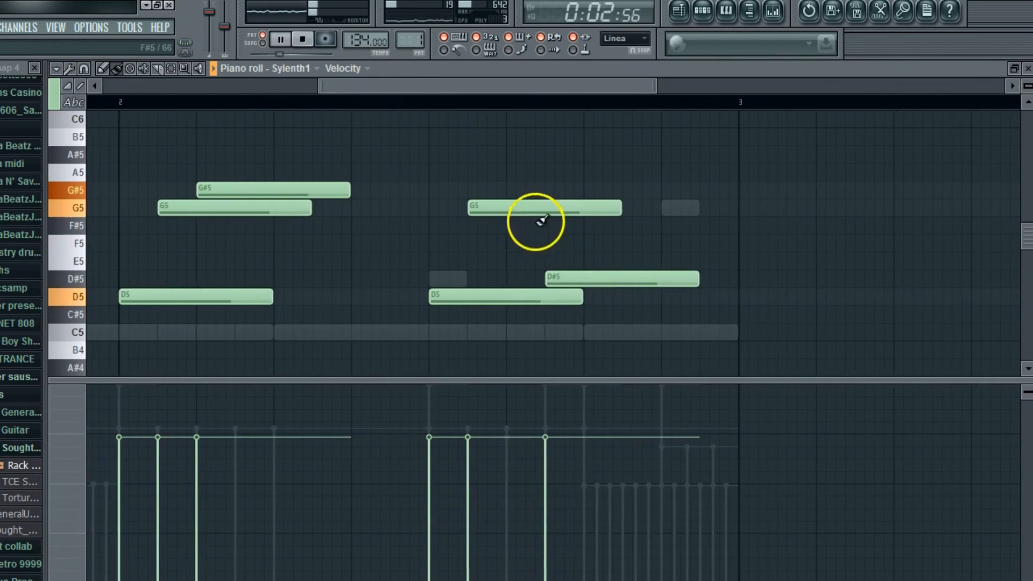
drag(553, 275, 514, 185)
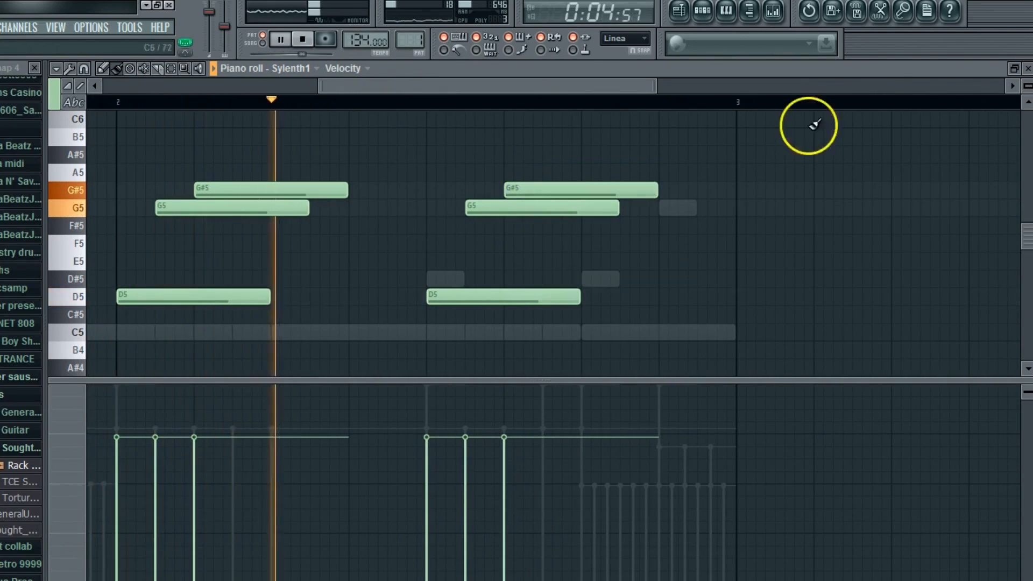
Step: Add a D6 note to bar 1 of the Sylenth1 melody and align its start with the first G#5
drag(351, 84, 119, 102)
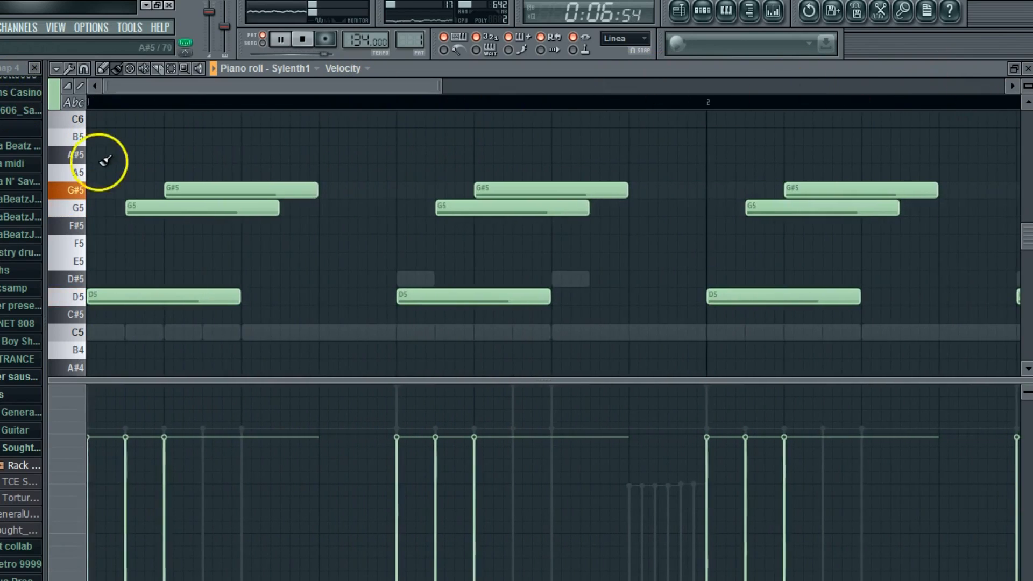
scroll(91, 163, up, 3)
key(space)
click(88, 137)
key(space)
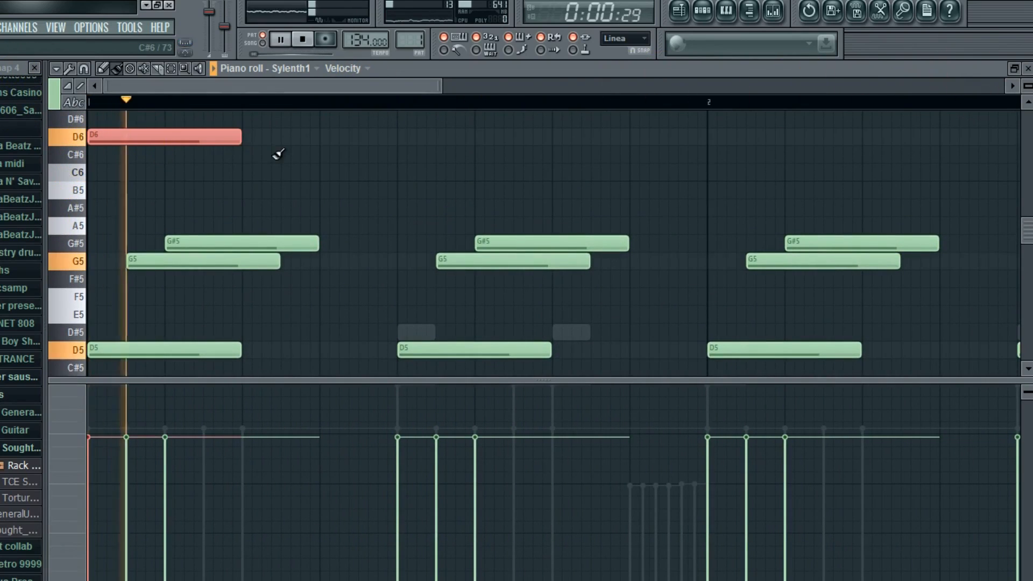
click(399, 139)
right_click(401, 138)
drag(137, 136, 263, 143)
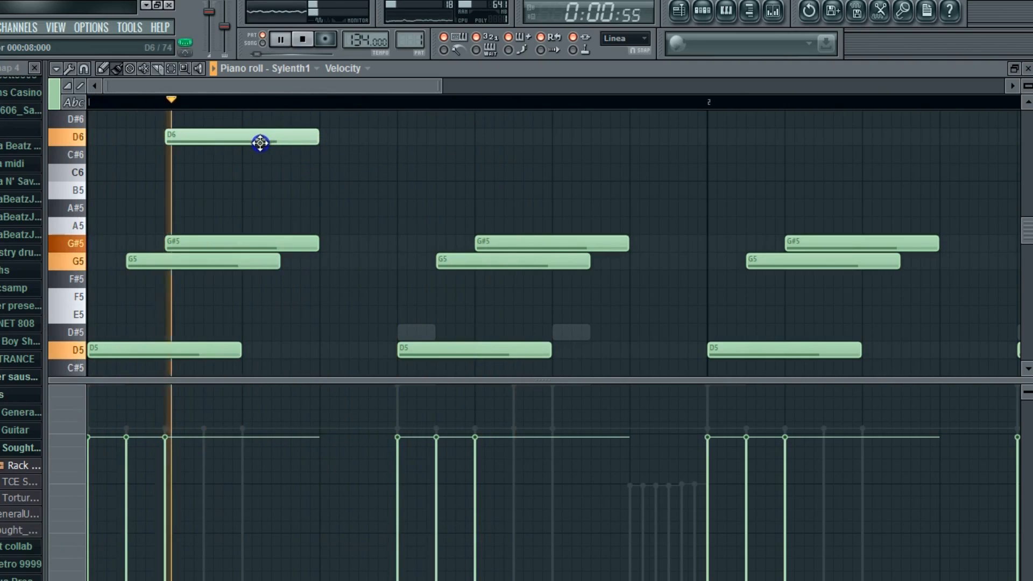
Step: Try adding D6 notes aligned with the remaining three G#5 notes of the Sylenth1 melody, close the piano roll and play the result
click(481, 136)
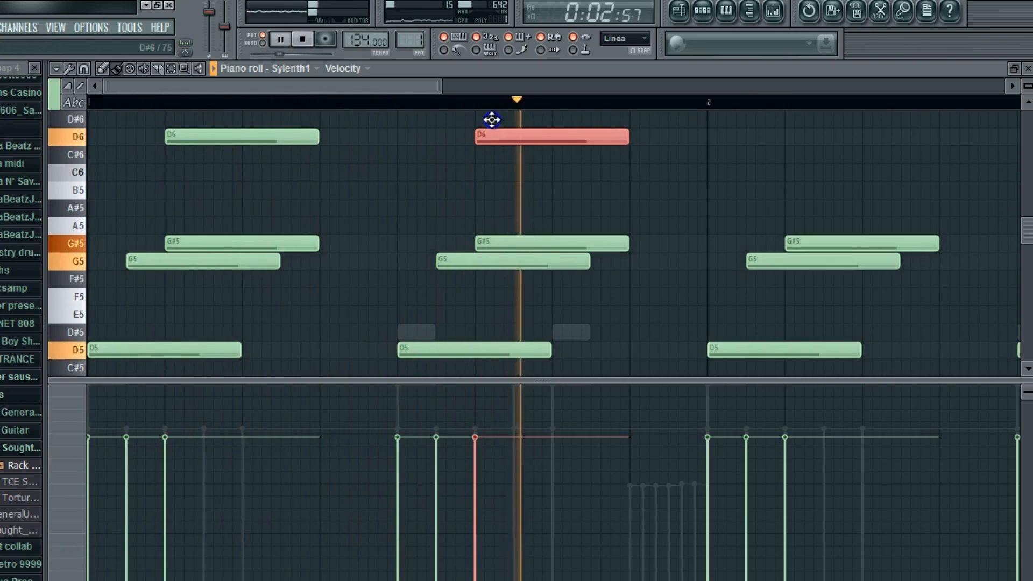
scroll(494, 102, right, 3)
scroll(492, 100, right, 2)
click(544, 136)
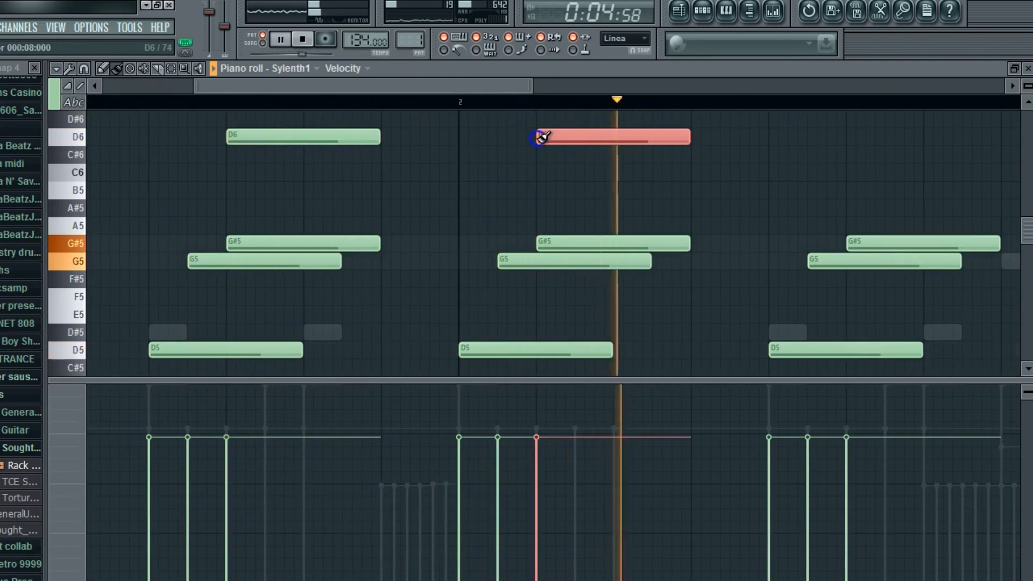
click(847, 138)
click(1029, 68)
key(space)
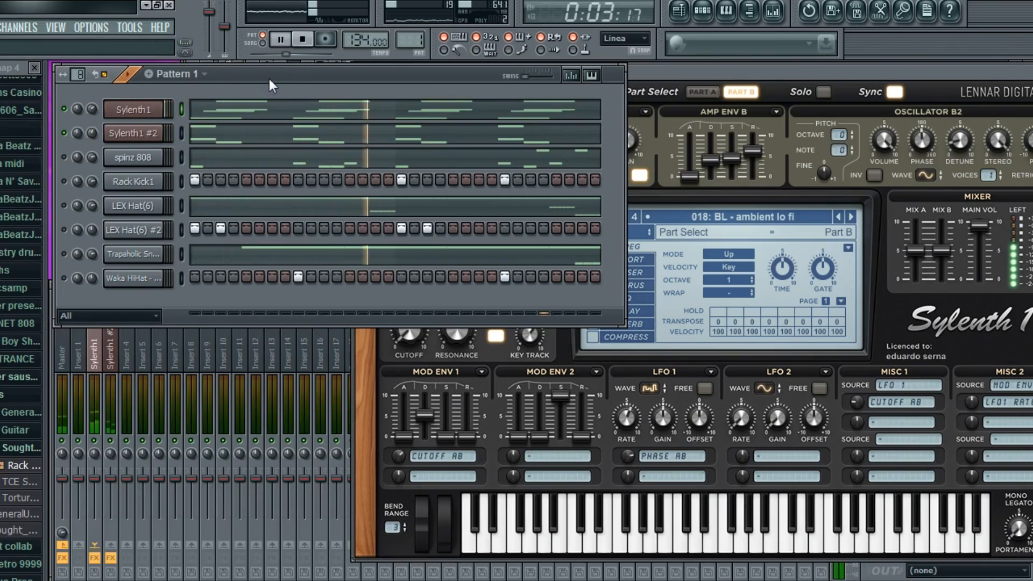
Step: Delete every D6 note from the Sylenth1 melody, close the piano roll and bring the 808 and drum channels back into playback
click(169, 115)
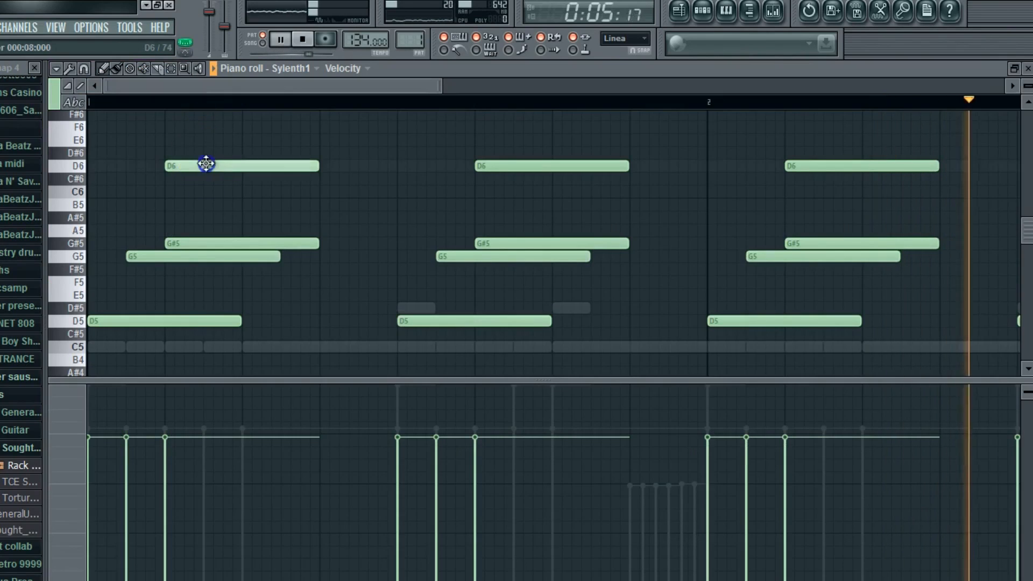
right_click(229, 165)
right_click(498, 166)
drag(417, 87, 541, 93)
right_click(555, 165)
right_click(756, 167)
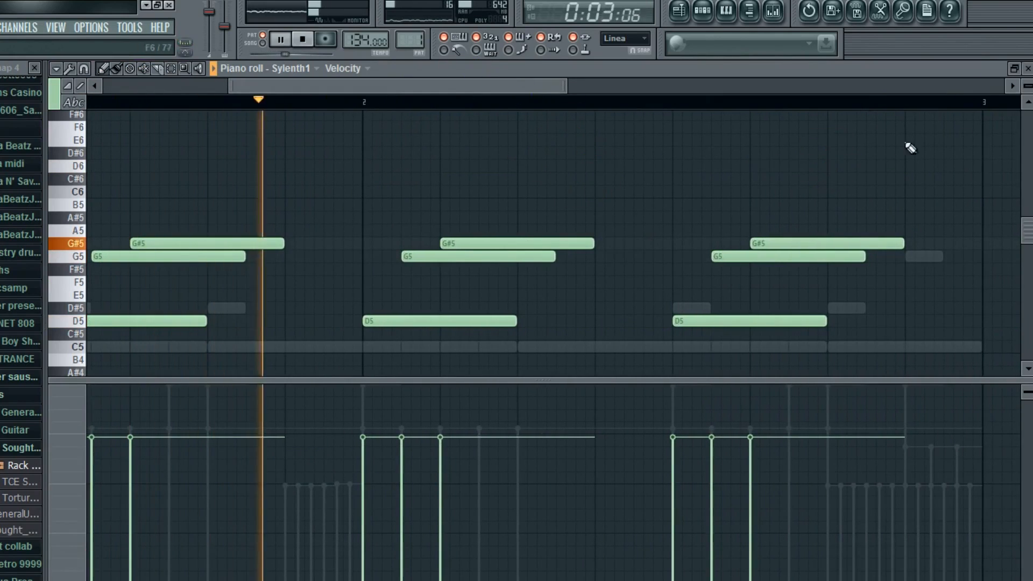
click(1028, 69)
click(64, 109)
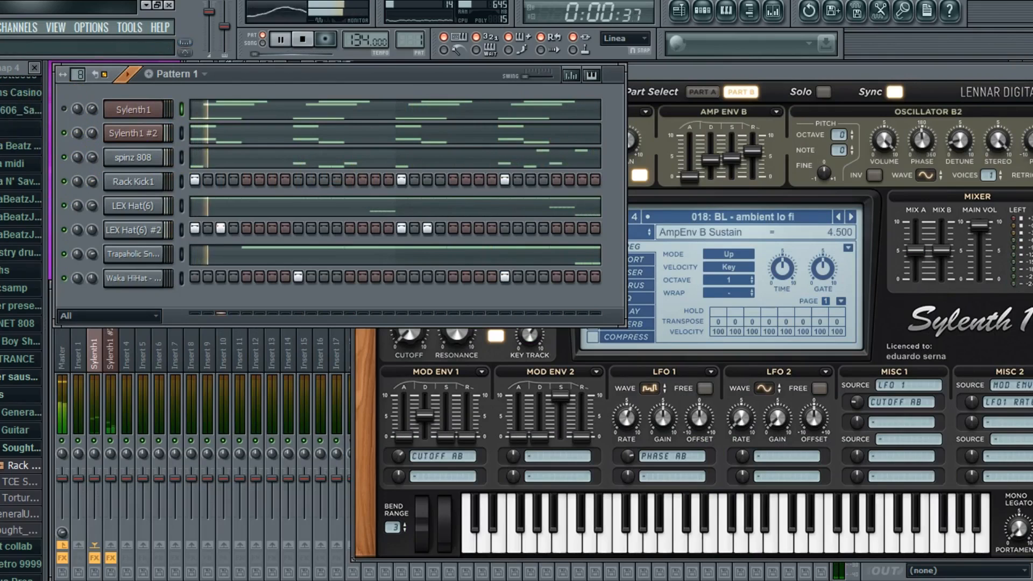
Step: Try the Sylenth1 preset 019: BL - icicles by playing it with the pattern
scroll(21, 322, up, 10)
click(265, 85)
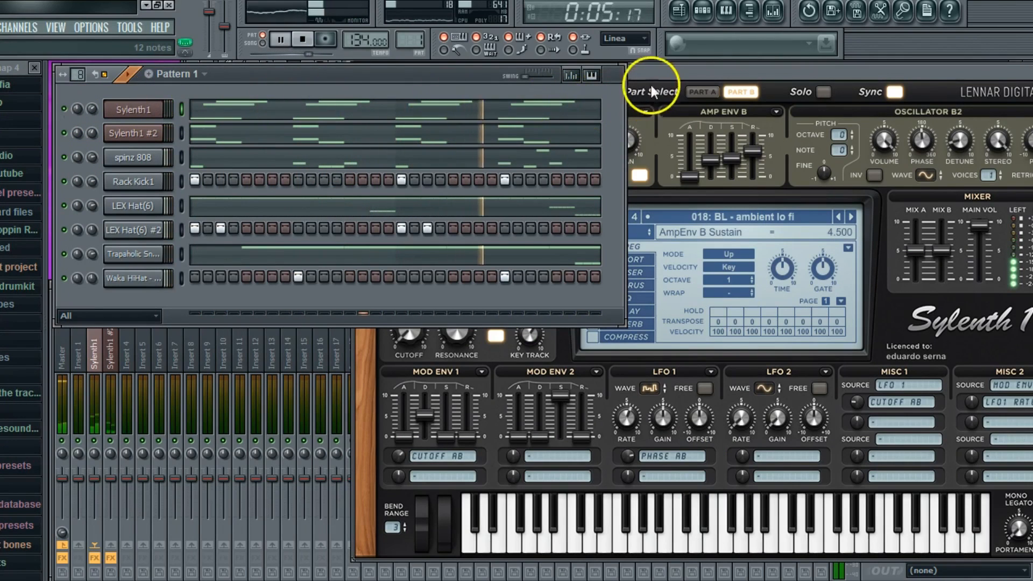
key(space)
click(850, 219)
click(74, 101)
key(space)
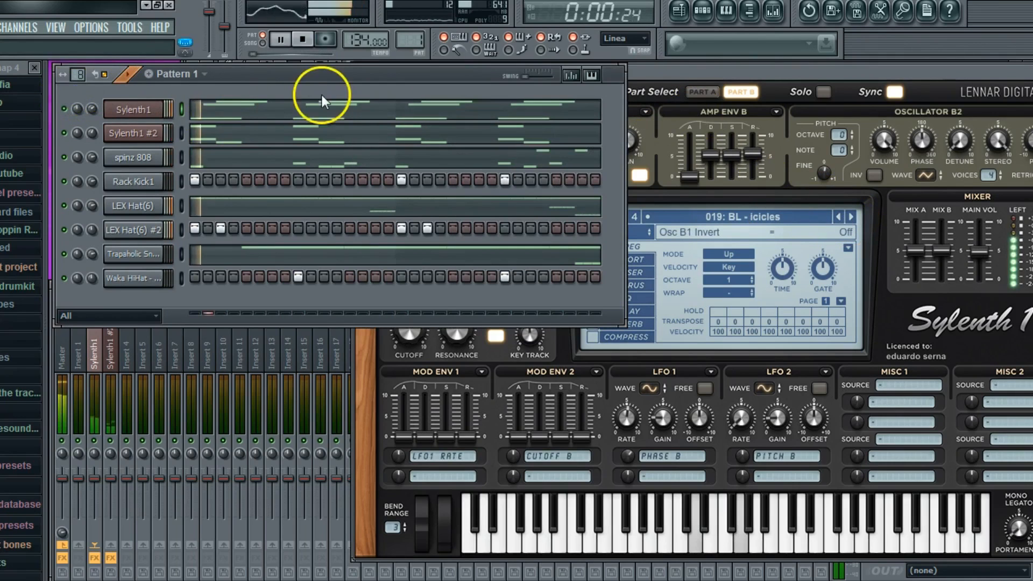
Step: Load the Sylenth1 preset 007: AR - Sleepy Time and play the pattern with it
key(space)
click(696, 217)
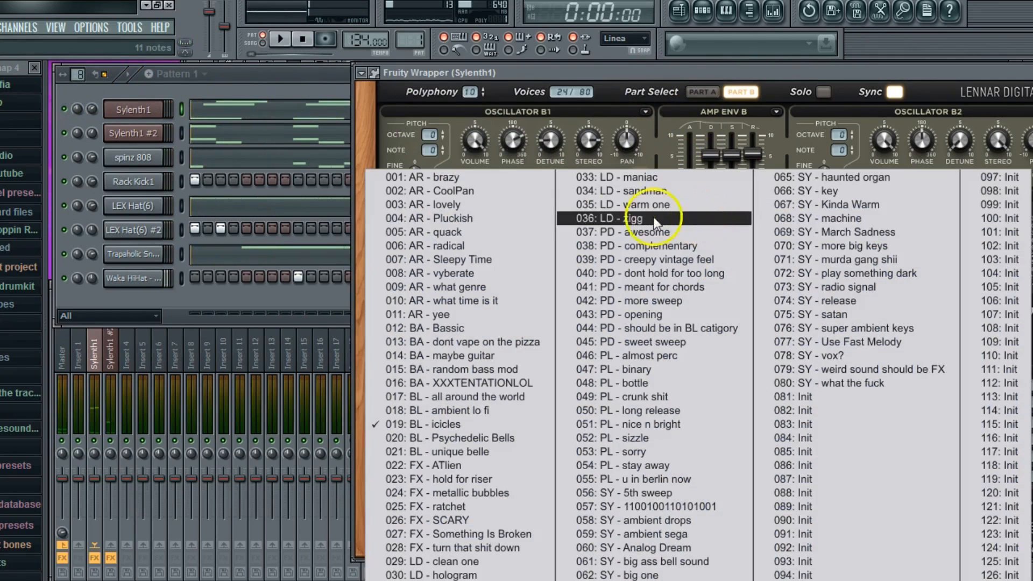
click(478, 261)
click(316, 132)
key(space)
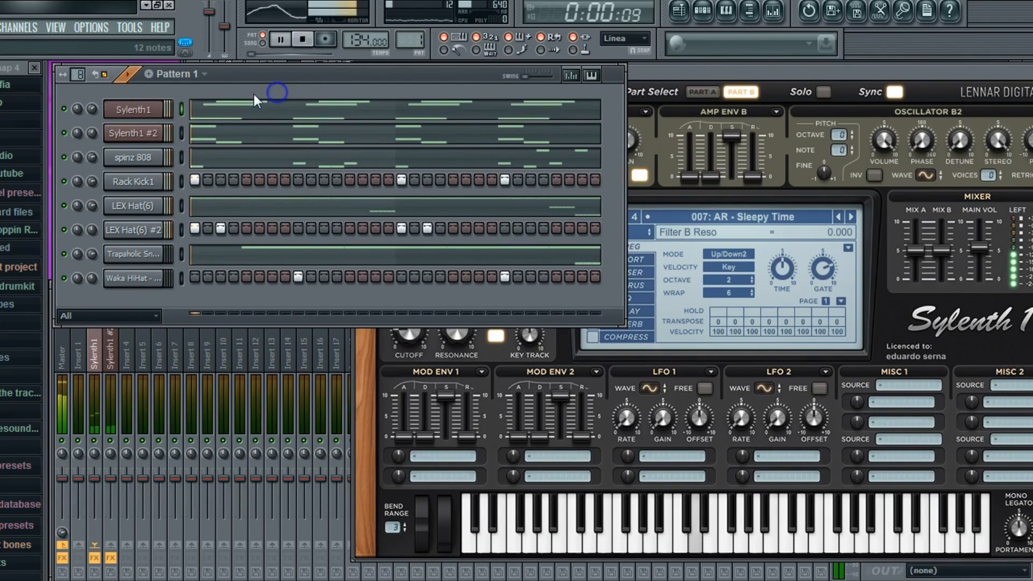
Step: Open the first Sylenth1 channel's notes in the piano roll and bring the octave above the melody into view
click(228, 114)
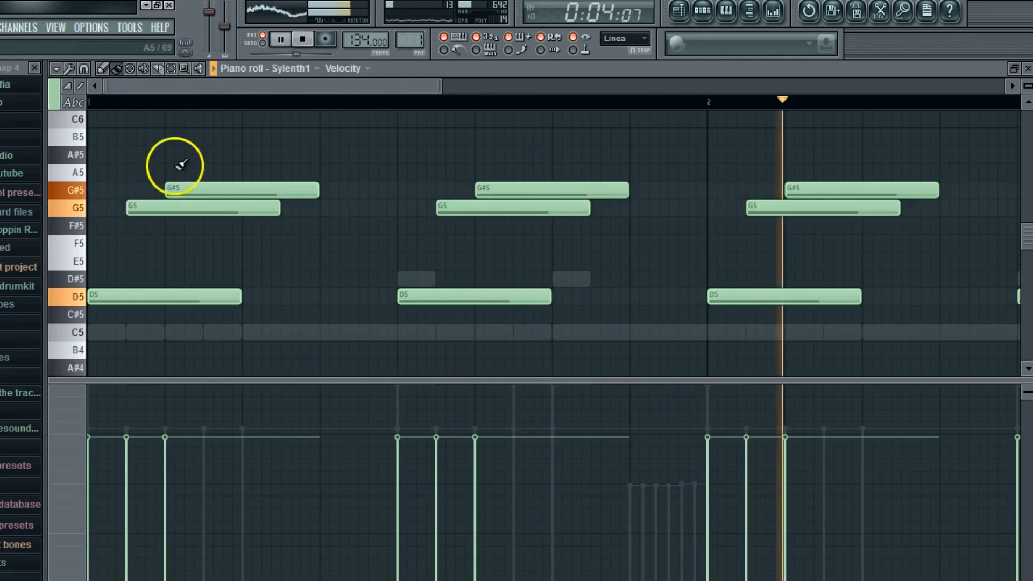
scroll(97, 135, up, 3)
key(space)
Step: Try doubling the D5 notes of the Sylenth1 melody with D6 notes at the same positions
click(97, 136)
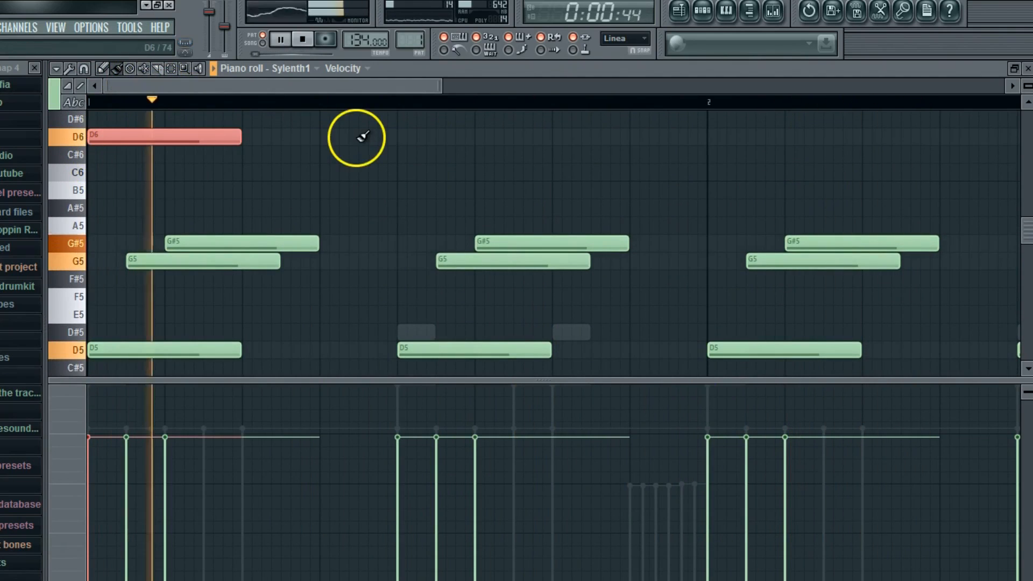
click(404, 136)
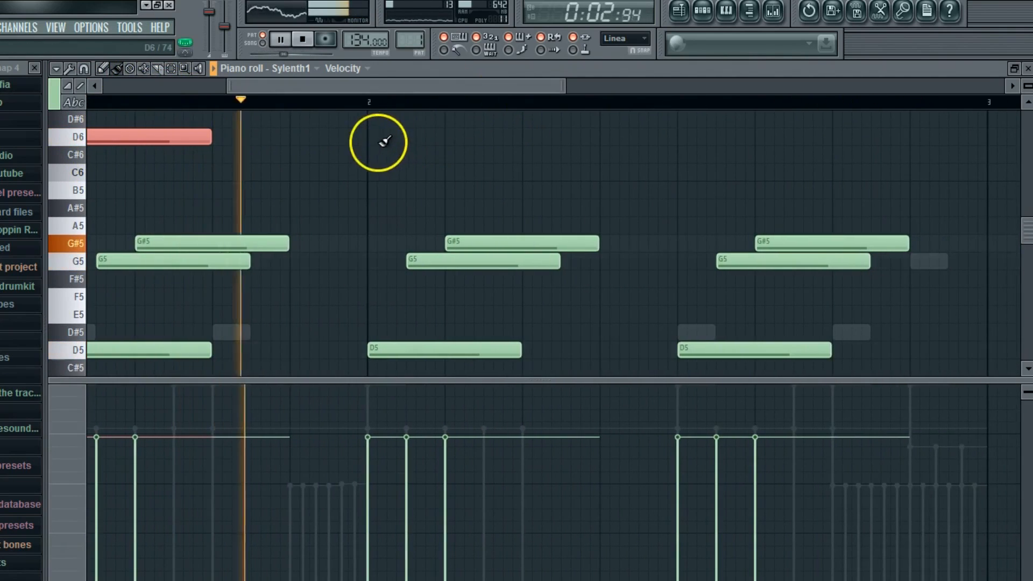
click(369, 136)
click(679, 137)
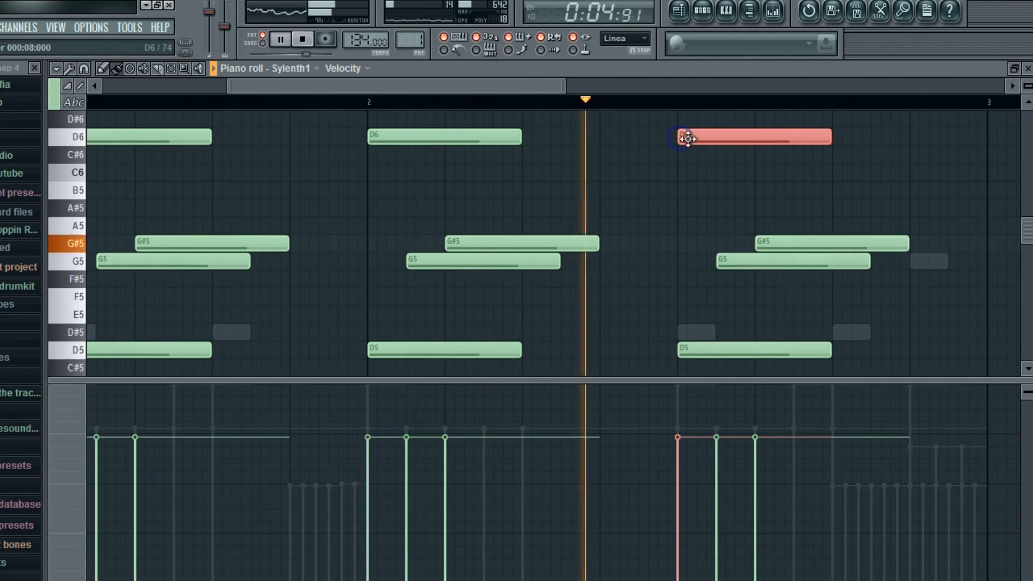
Step: Delete the D6 notes that double the D5 notes
mouse_move(554, 87)
mouse_down()
mouse_move(423, 90)
mouse_move(549, 89)
mouse_up()
right_click(260, 138)
right_click(485, 136)
right_click(717, 138)
right_click(702, 136)
Step: Add a D6 note starting where the first D5 note ends, and shorten it to end with the first G#5 note
drag(437, 90, 172, 87)
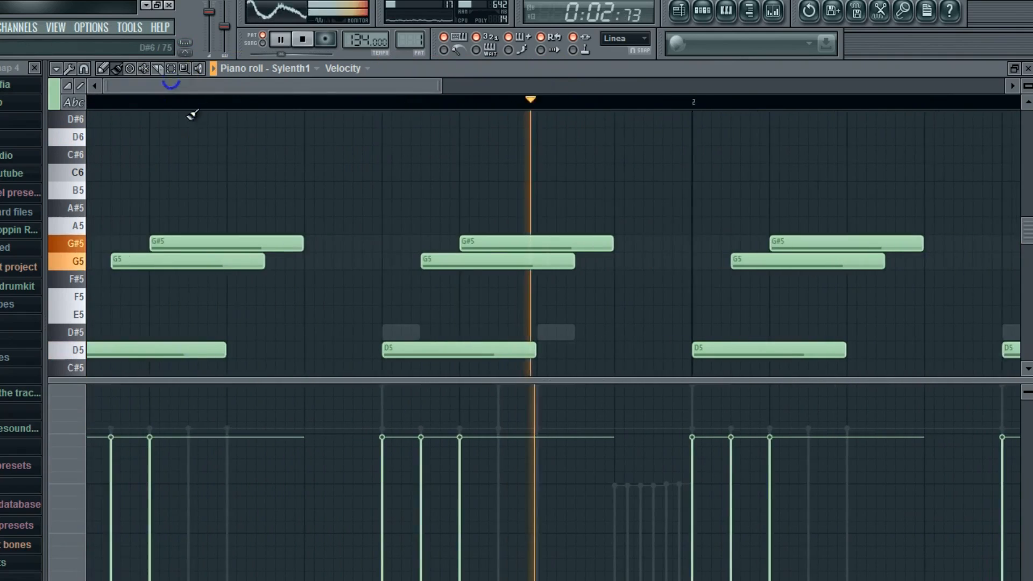
click(253, 136)
scroll(280, 172, up, 1)
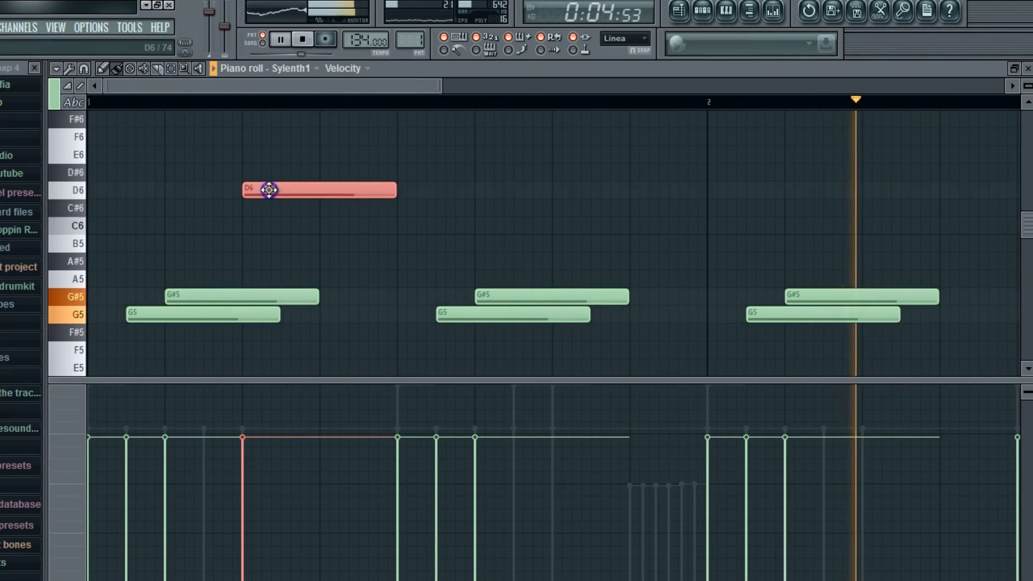
drag(270, 190, 268, 172)
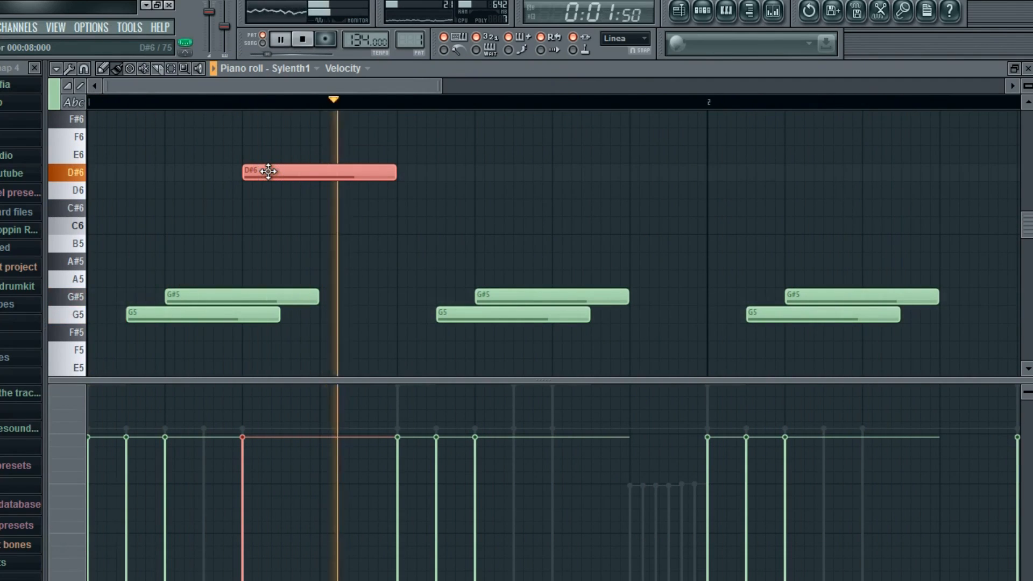
drag(266, 187, 266, 188)
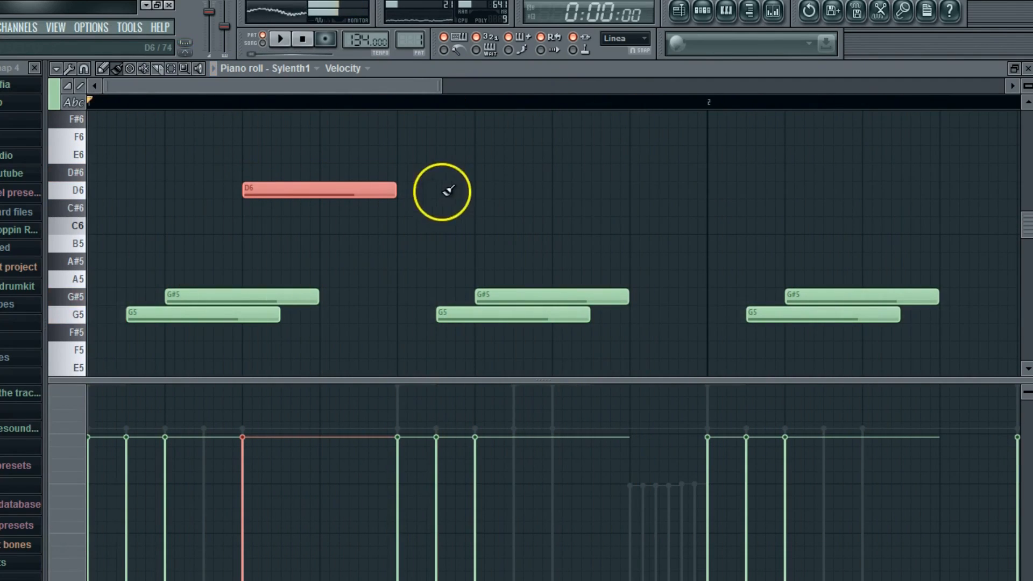
drag(397, 189, 323, 204)
scroll(339, 160, down, 3)
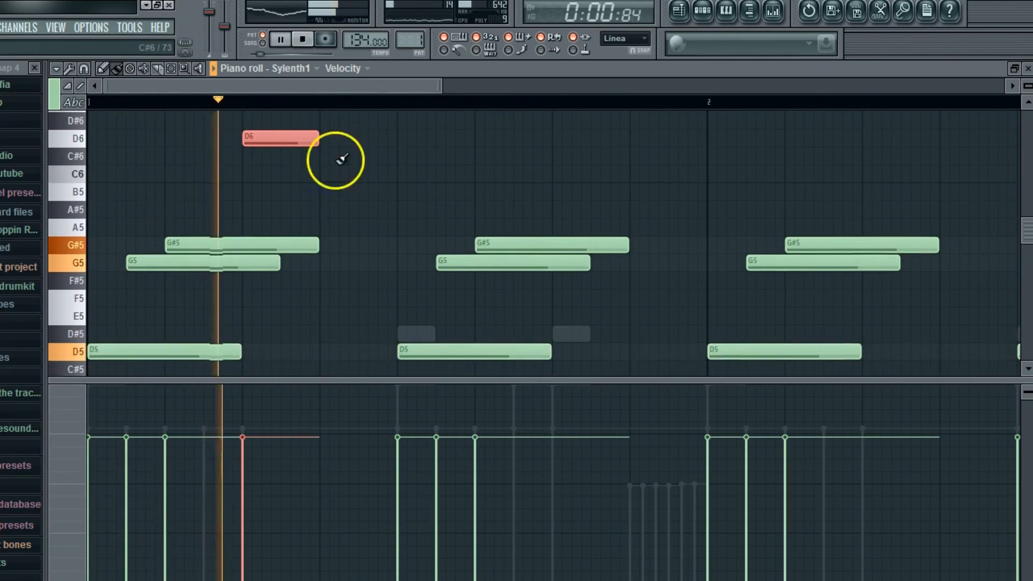
Step: Add a matching short D6 note after bar 2's first D5 note and close the piano roll
drag(350, 85, 501, 127)
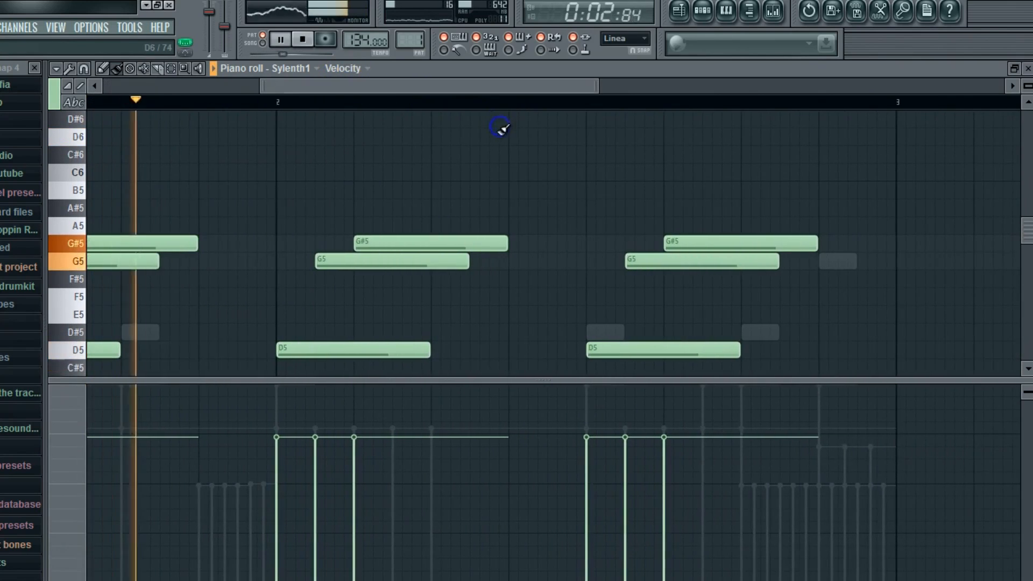
click(434, 136)
drag(437, 92, 484, 86)
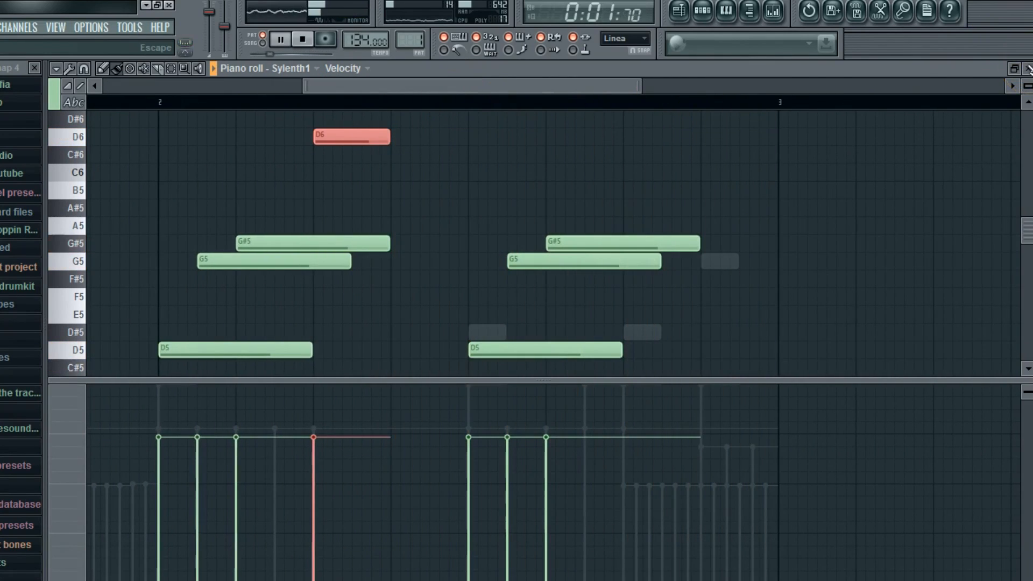
scroll(418, 169, up, 1)
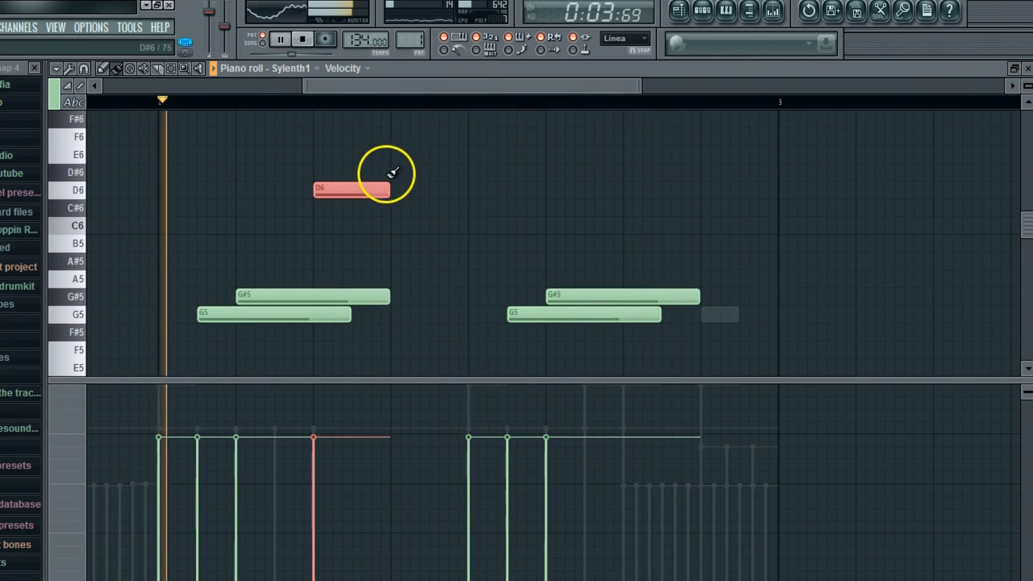
drag(325, 86, 122, 85)
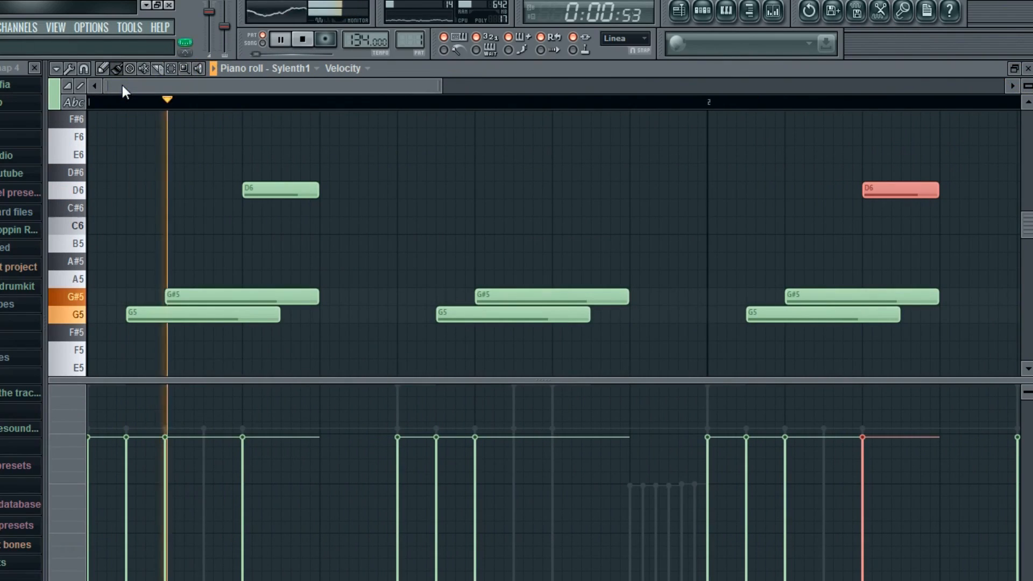
click(1028, 68)
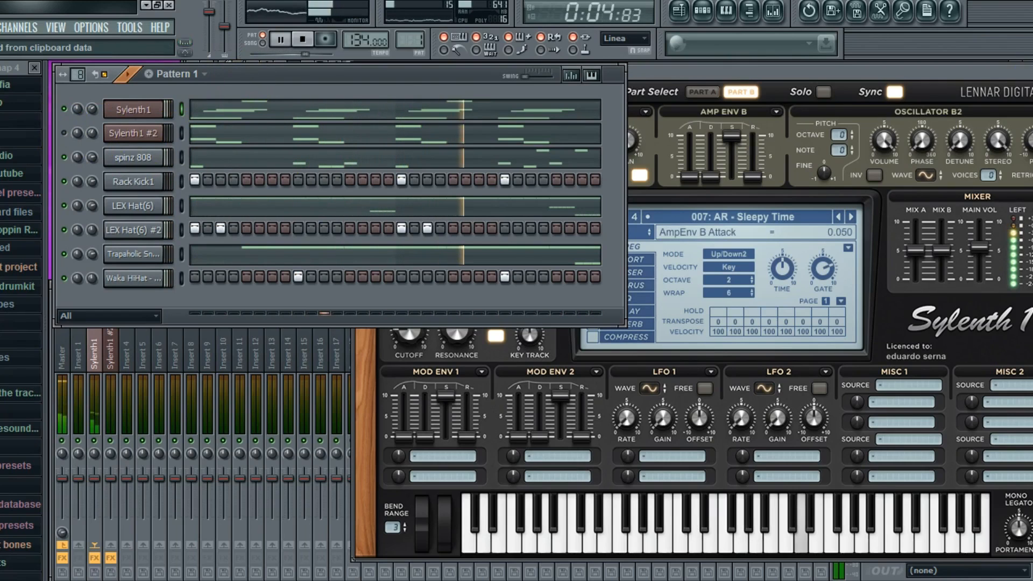
Step: Find the TRIANGLE sample in the browser and add it as a new channel below Waka HiHat
click(16, 286)
scroll(20, 323, down, 4)
scroll(21, 323, down, 10)
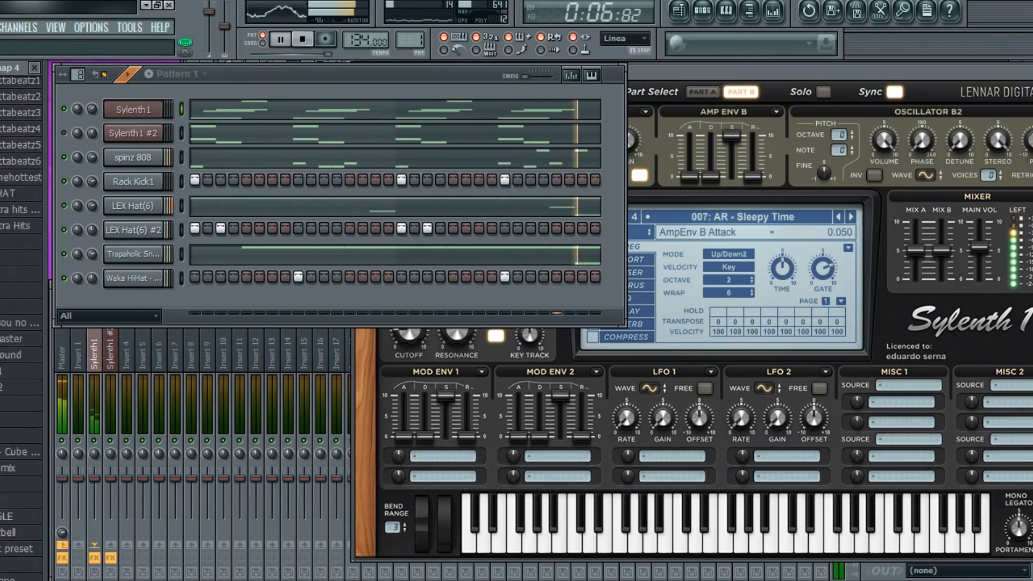
key(space)
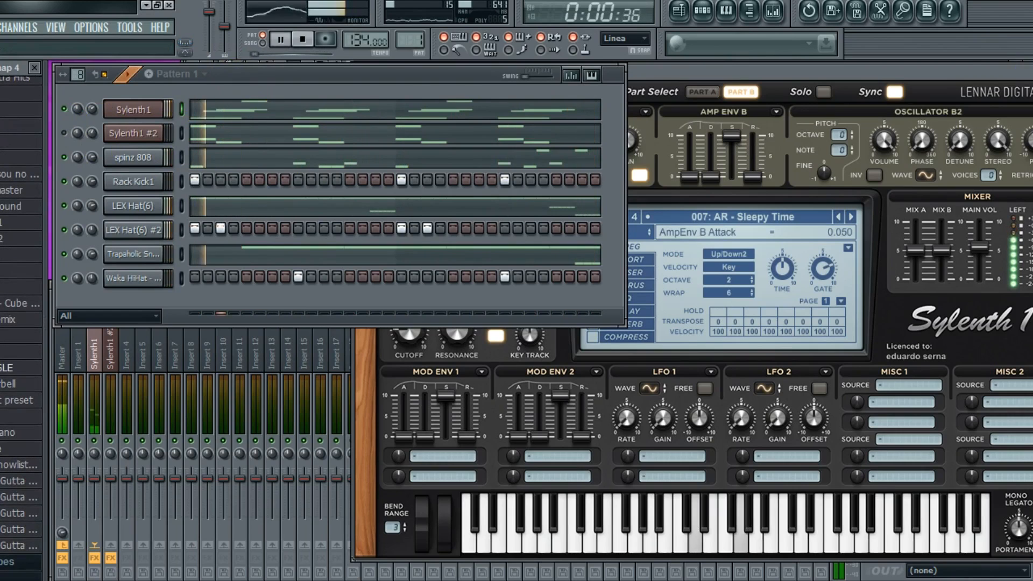
drag(48, 348, 281, 300)
Step: Try TRIANGLE hits on steps 5 and 13 and clear them again
click(247, 302)
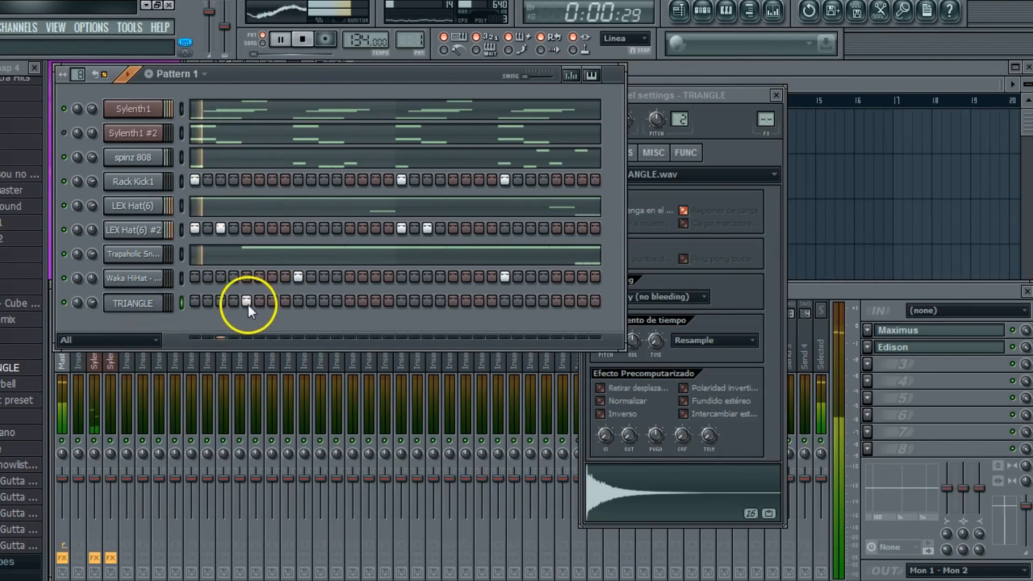
click(350, 302)
click(453, 301)
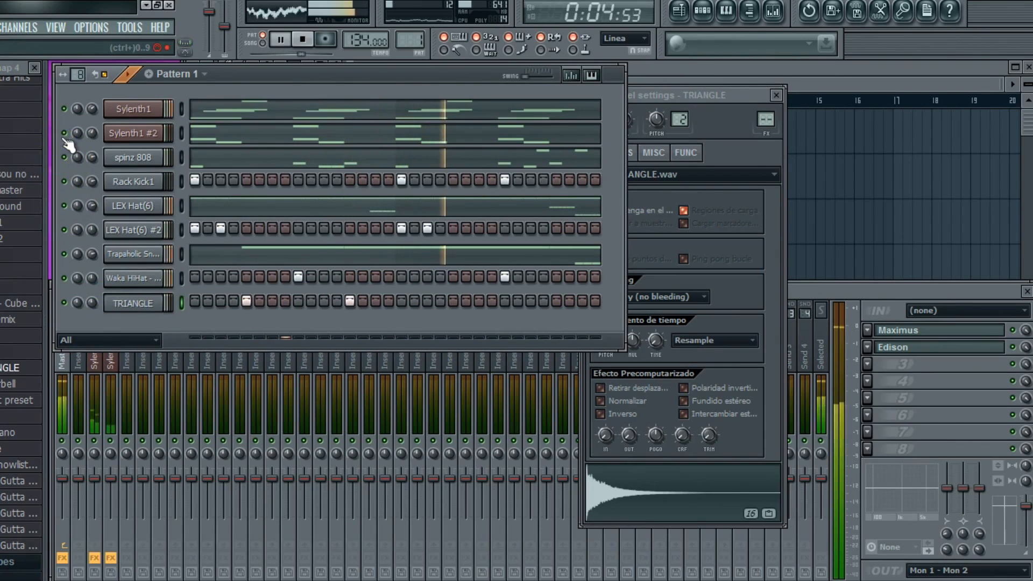
right_click(247, 301)
right_click(350, 301)
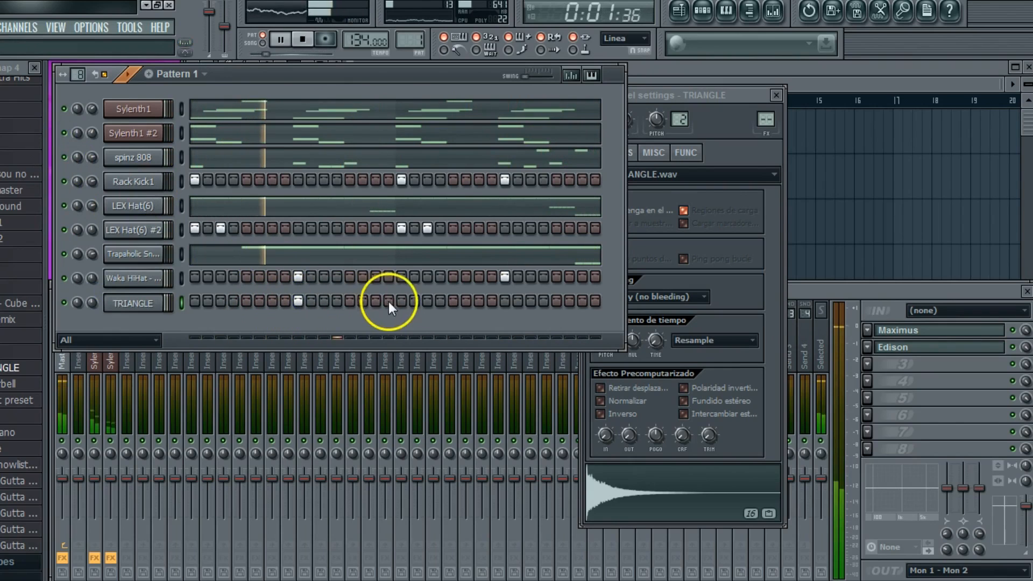
Step: Place TRIANGLE hits on steps 17 and 25
click(402, 302)
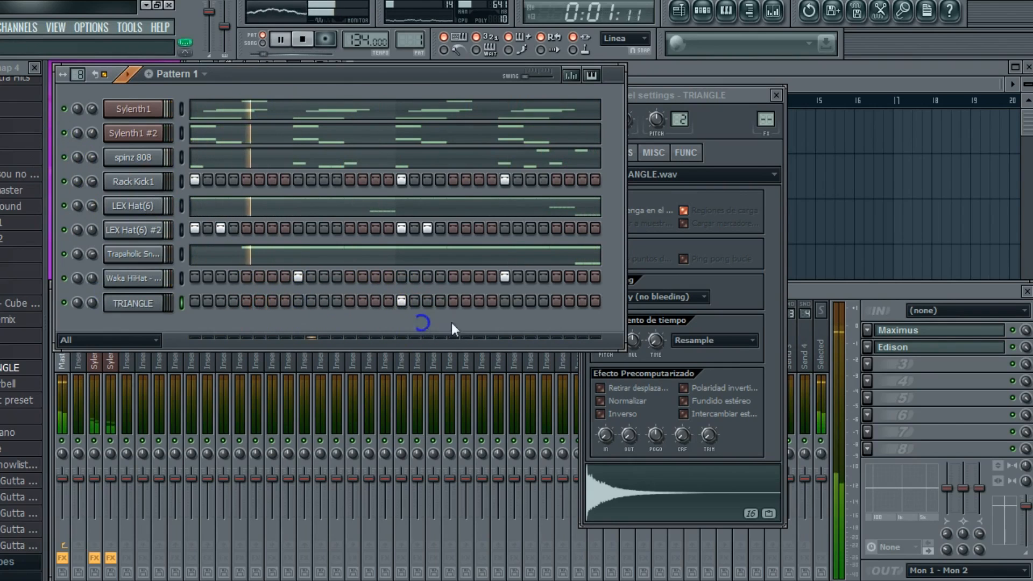
click(504, 301)
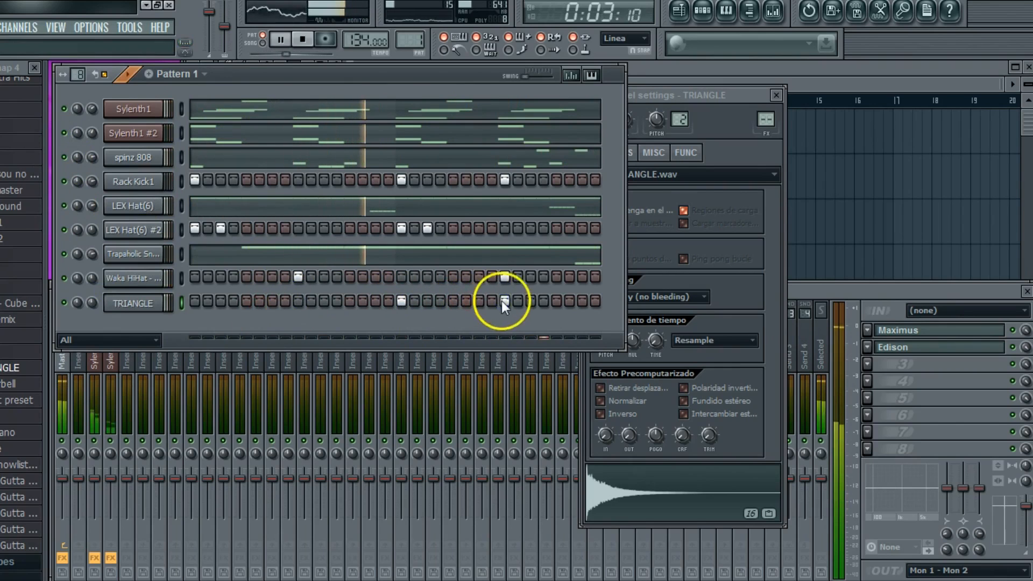
Step: Open Fruity Parametric EQ 2 on the spinz 808 track, lower band 7 and boost band 2 at about 113 Hz
click(669, 153)
click(351, 85)
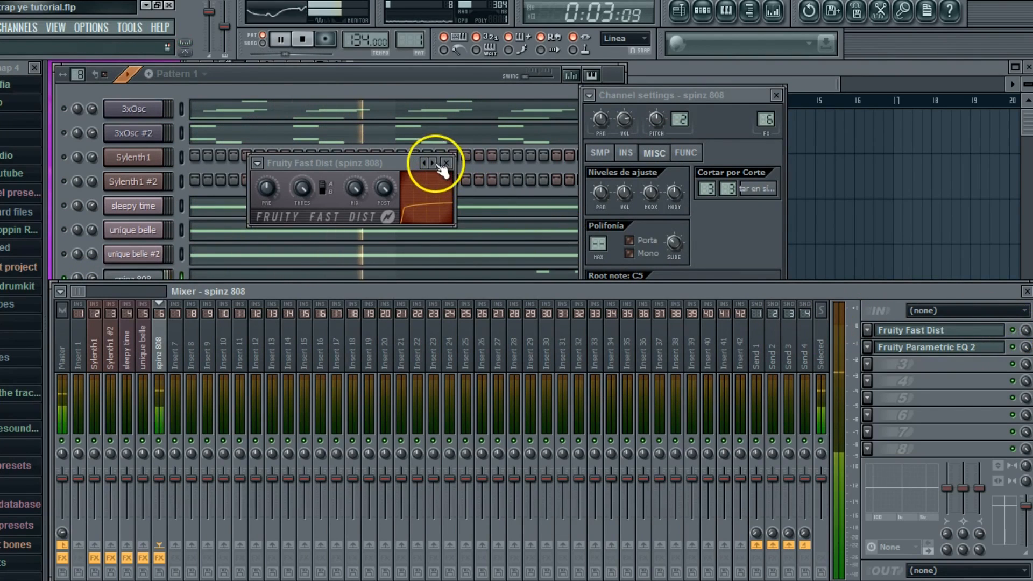
click(931, 347)
drag(427, 339, 322, 397)
drag(209, 342, 197, 326)
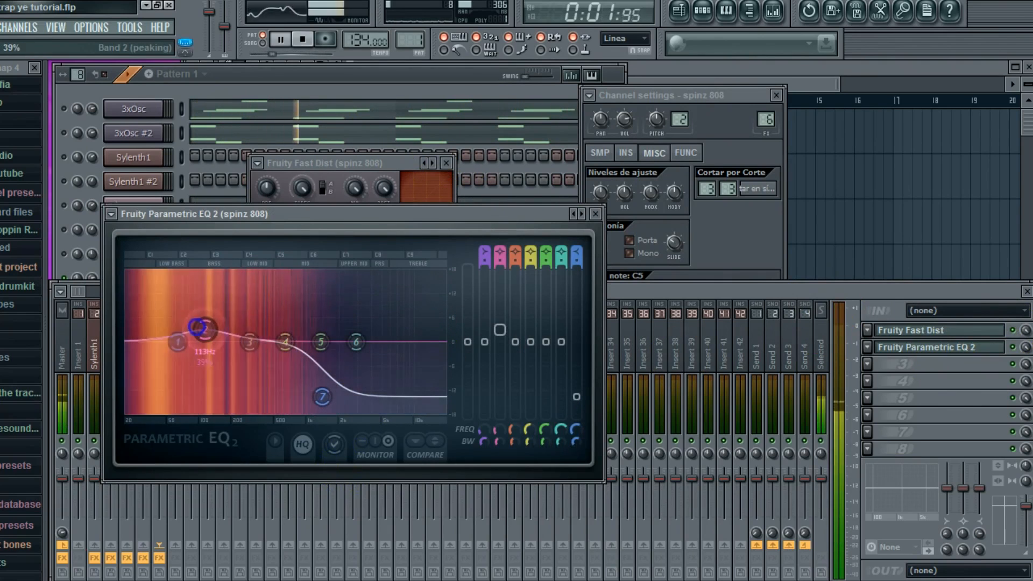
drag(321, 398, 342, 374)
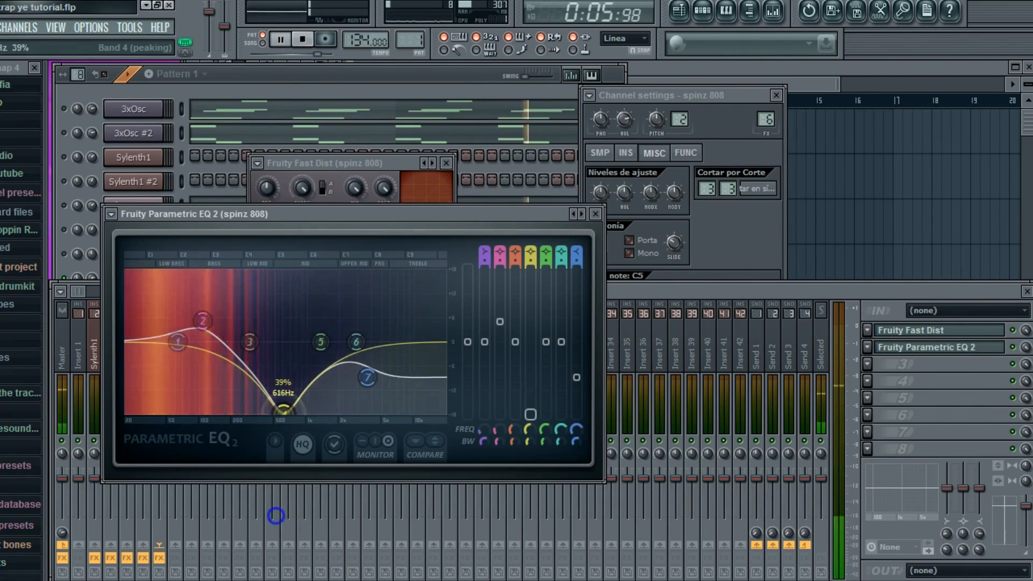
Step: Cut band 4 of the spinz 808 equalizer to its lowest level at about 948 Hz
drag(276, 516, 297, 498)
click(309, 405)
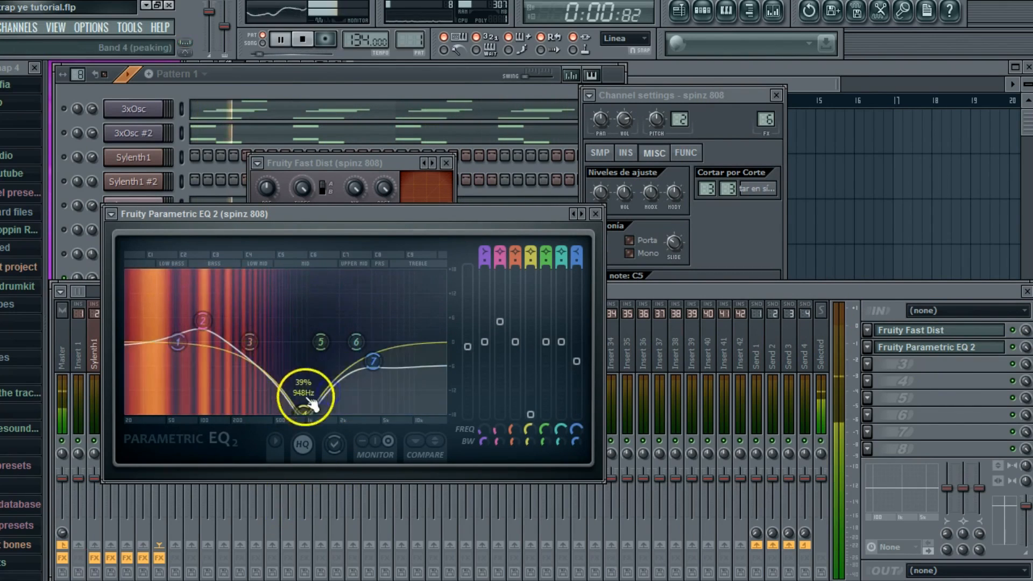
drag(318, 411, 271, 412)
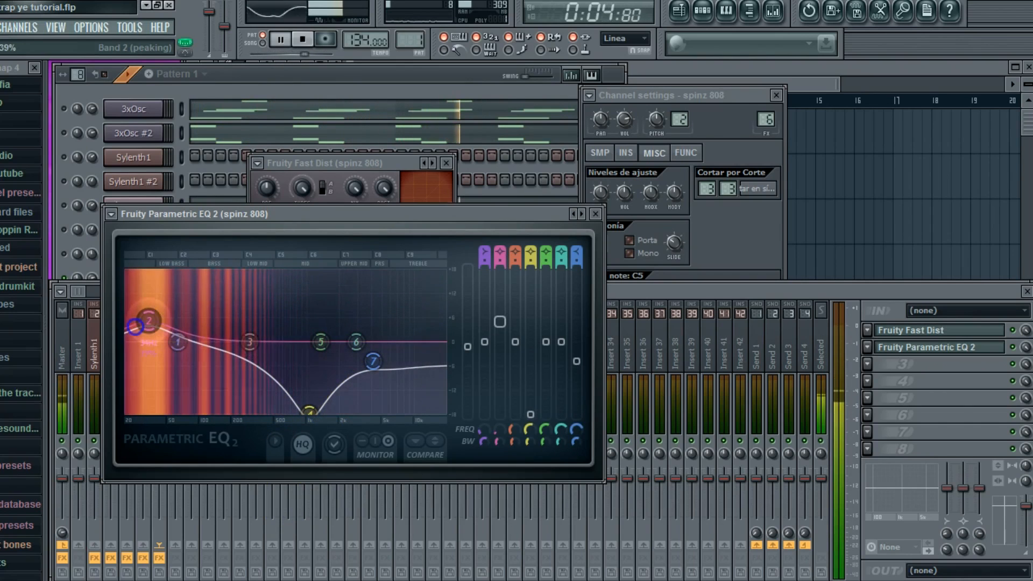
Step: Readjust bands 2, 4 and 7 of the spinz 808 equalizer and return to the channel rack
drag(149, 322, 200, 324)
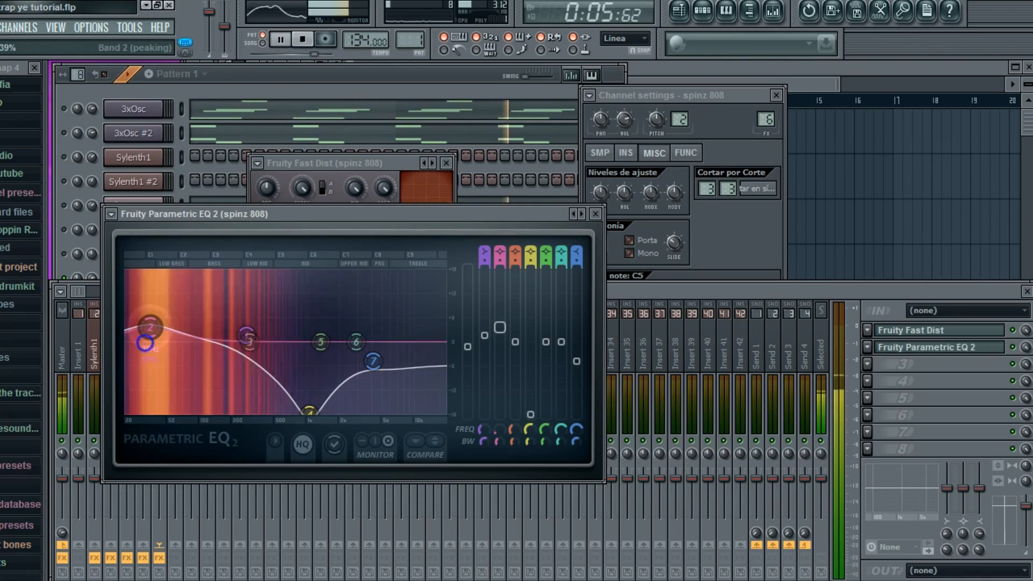
drag(309, 412, 283, 416)
drag(318, 361, 353, 411)
click(249, 153)
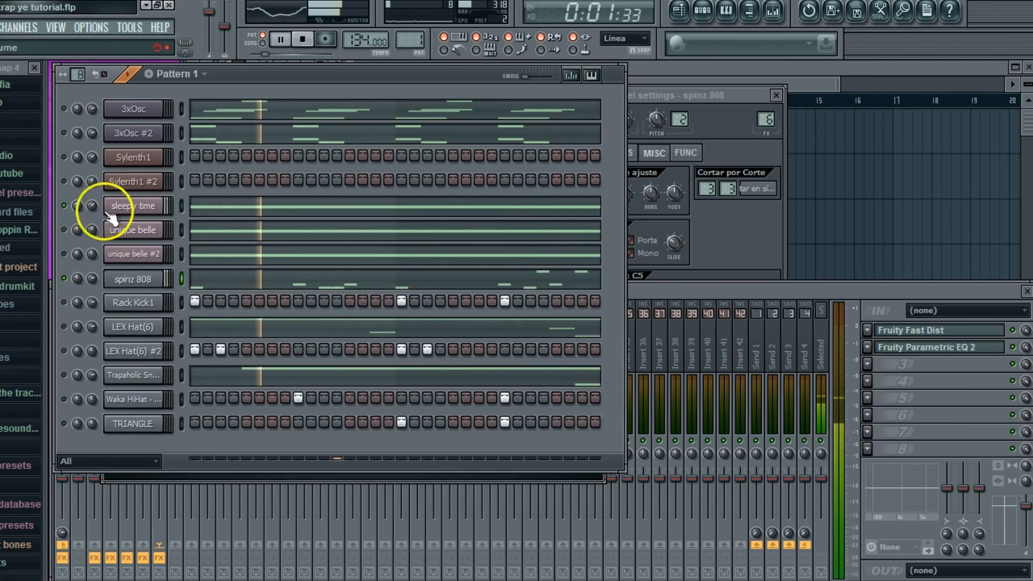
Step: Reopen the spinz 808 equalizer, shift band 7 to a lower frequency near 0 dB and return to the channel rack
click(912, 348)
drag(374, 369, 333, 341)
click(299, 146)
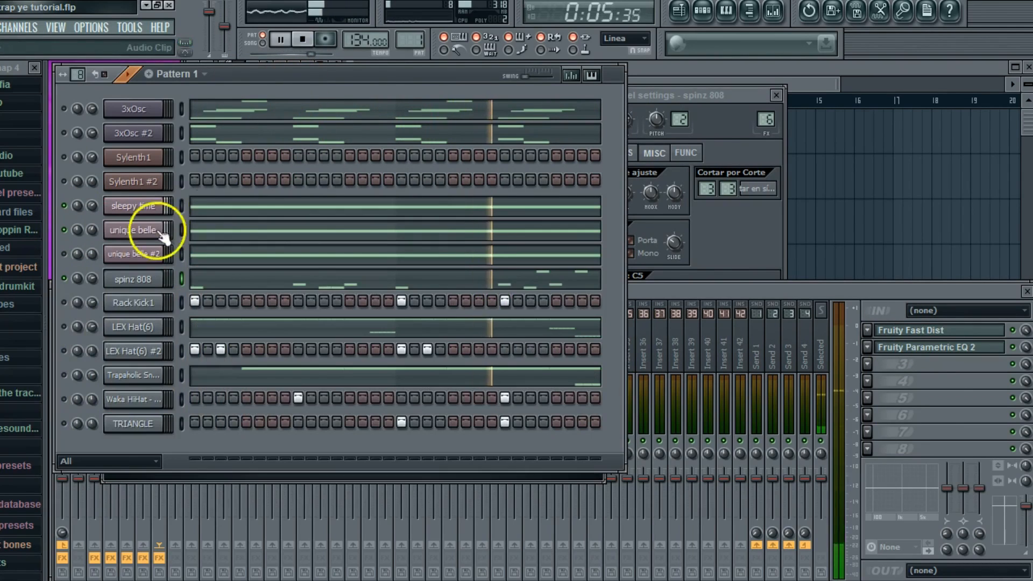
Step: Unmute both LEX Hat(6) channels, the Trapaholic snare, Waka HiHat and TRIANGLE
click(64, 327)
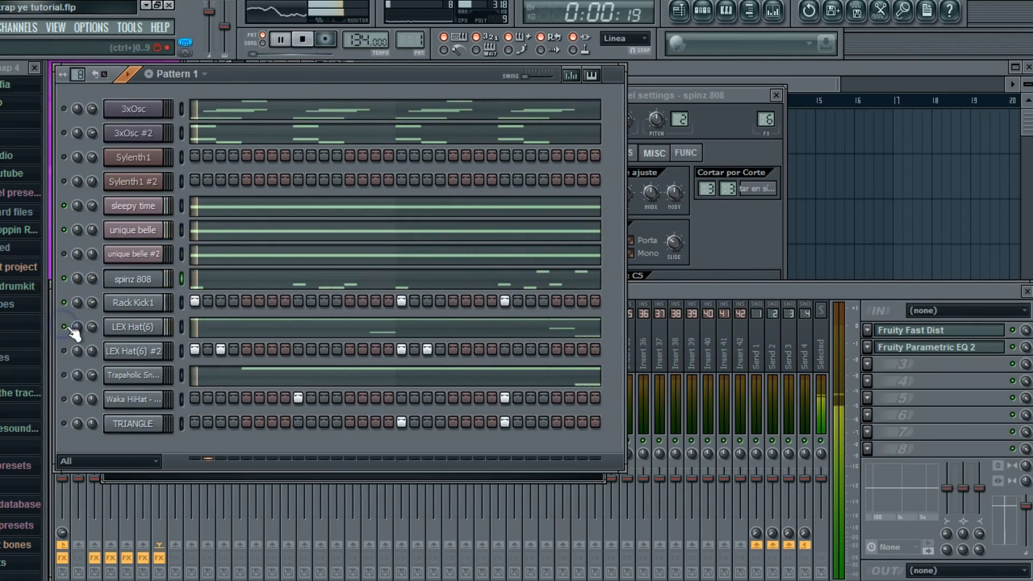
click(64, 351)
click(64, 375)
click(63, 401)
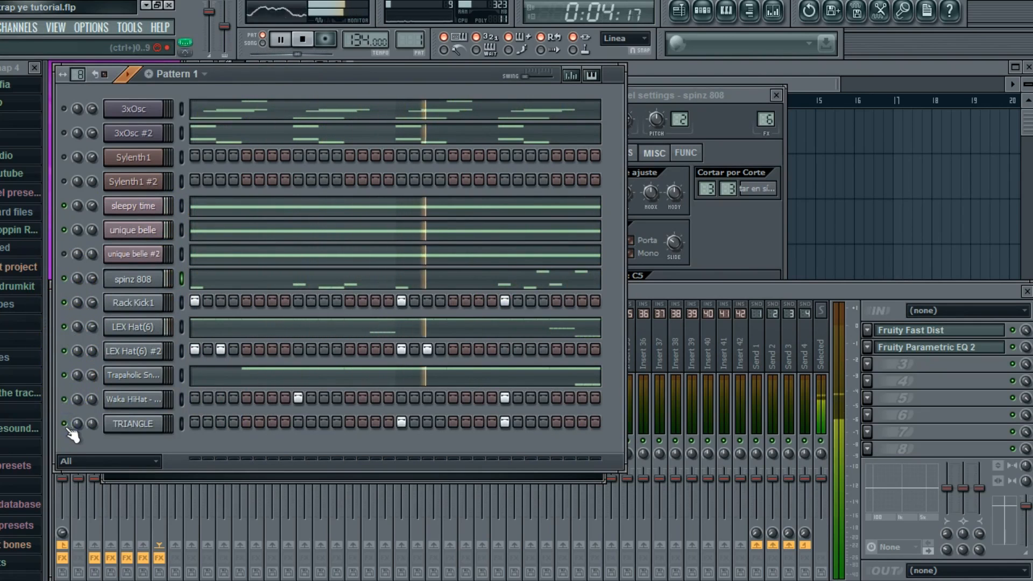
Step: Unmute the sleepy time channel and set Rack Kick1's root note to D5
click(36, 286)
click(64, 206)
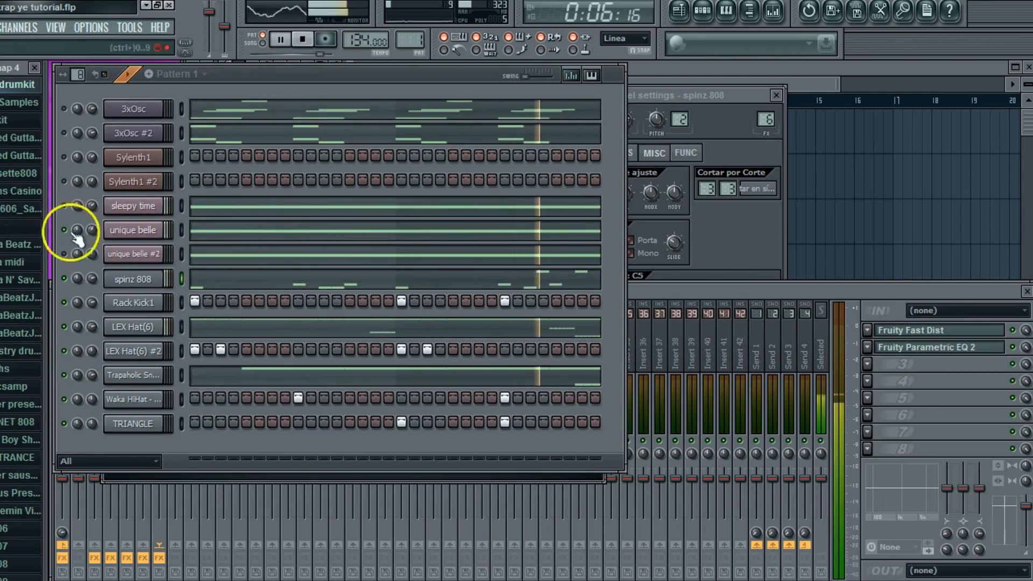
click(114, 308)
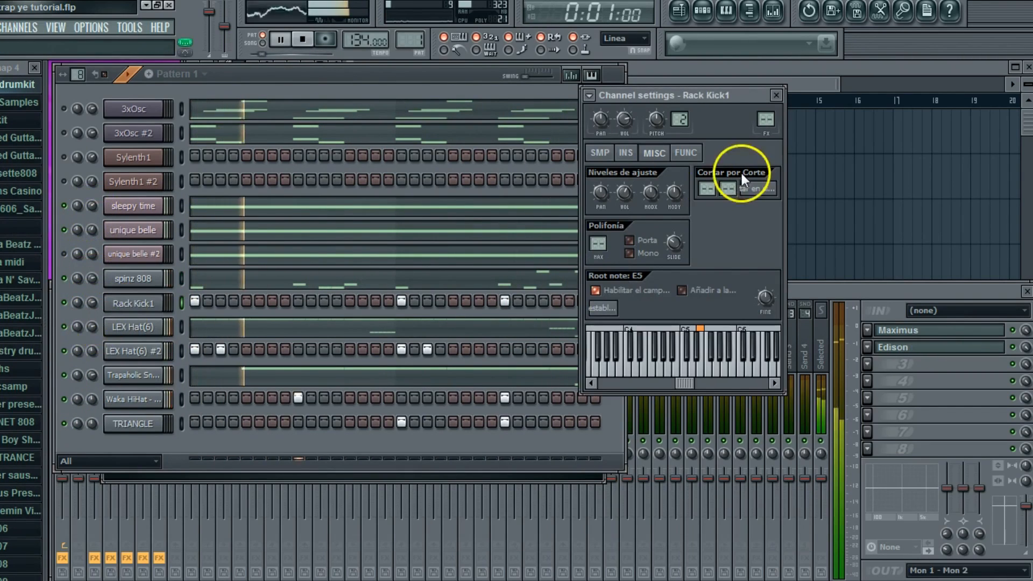
right_click(693, 361)
Step: Return to the channel rack and unmute the unique belle #2 channel
click(145, 85)
click(210, 76)
click(222, 73)
drag(93, 228, 87, 254)
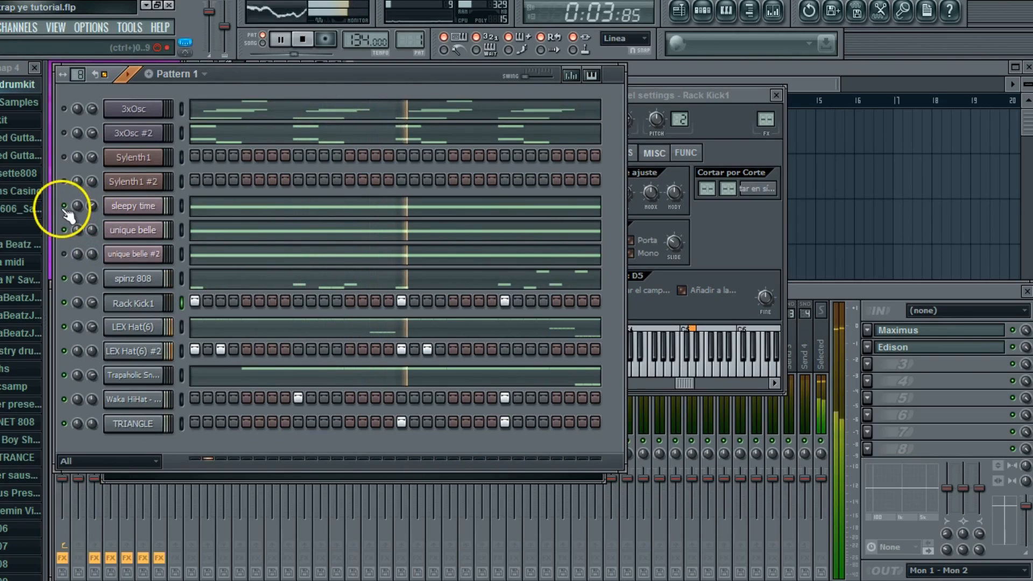
click(65, 254)
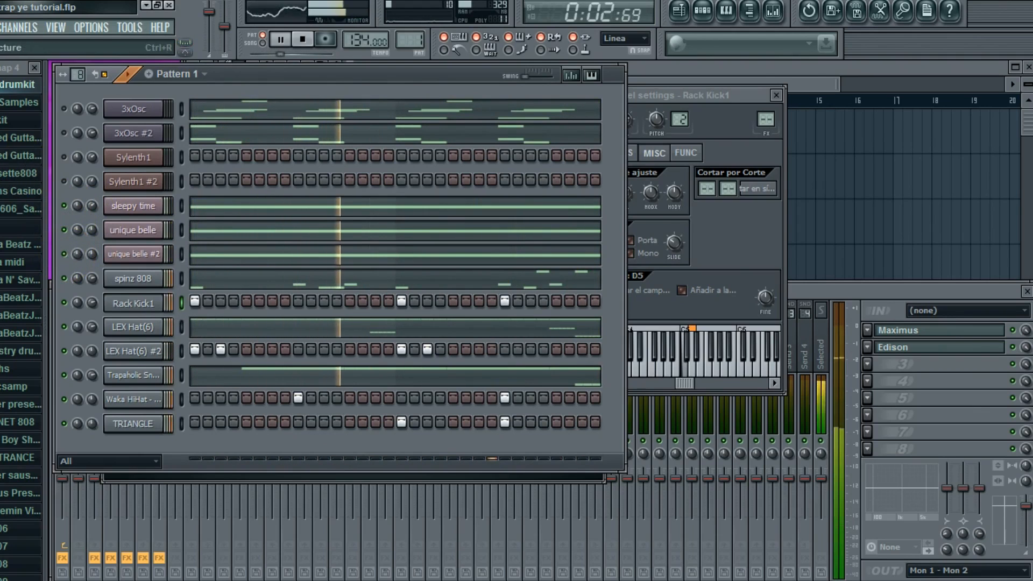
Step: Collapse the drumkit folder in the browser and check the Edison recording on the master track
click(1, 68)
click(1, 27)
click(1, 96)
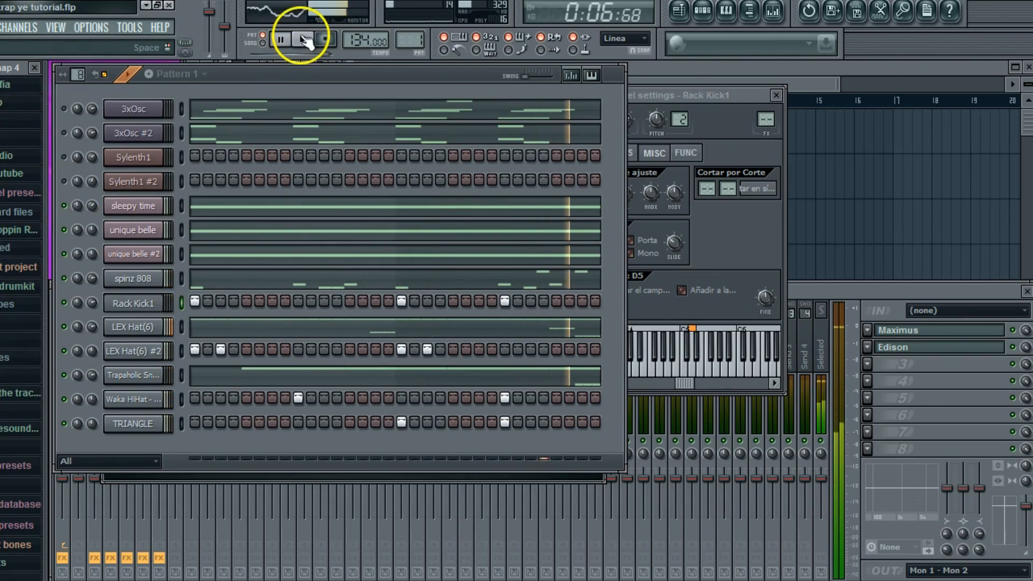
click(889, 348)
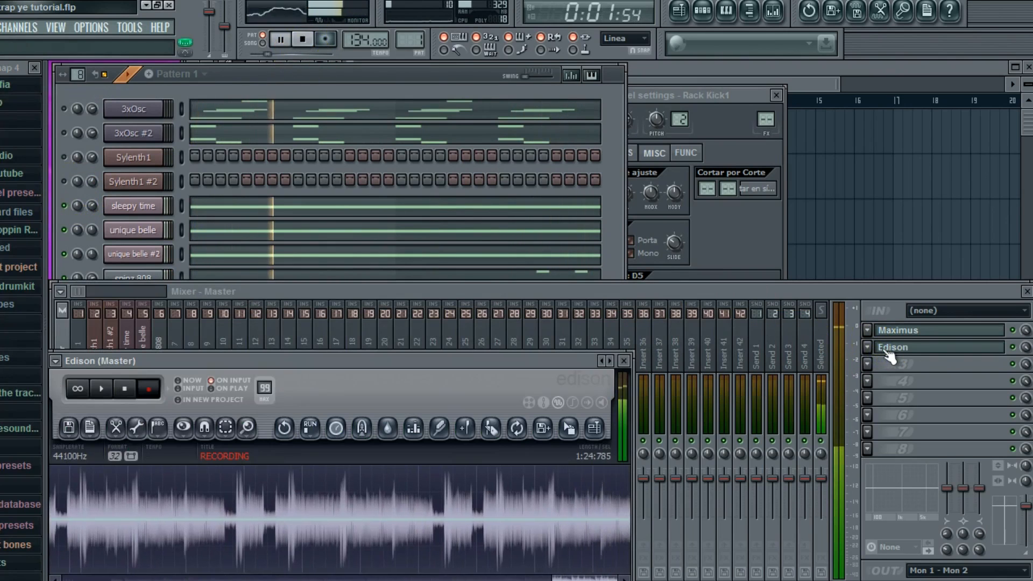
click(191, 131)
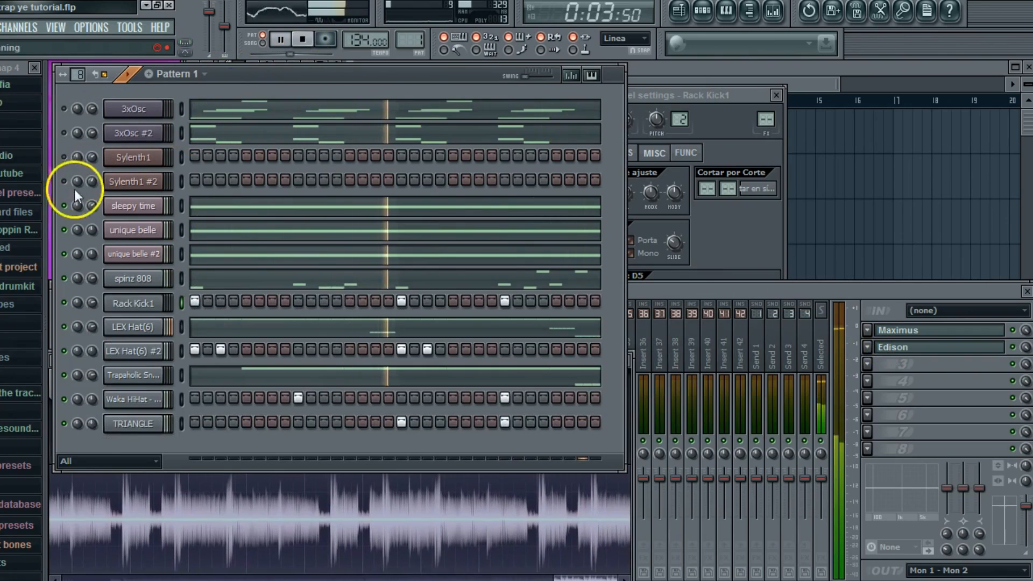
Step: Solo the sleepy time channel, unmute Sylenth1 alongside it and stop playback
right_click(64, 205)
click(73, 212)
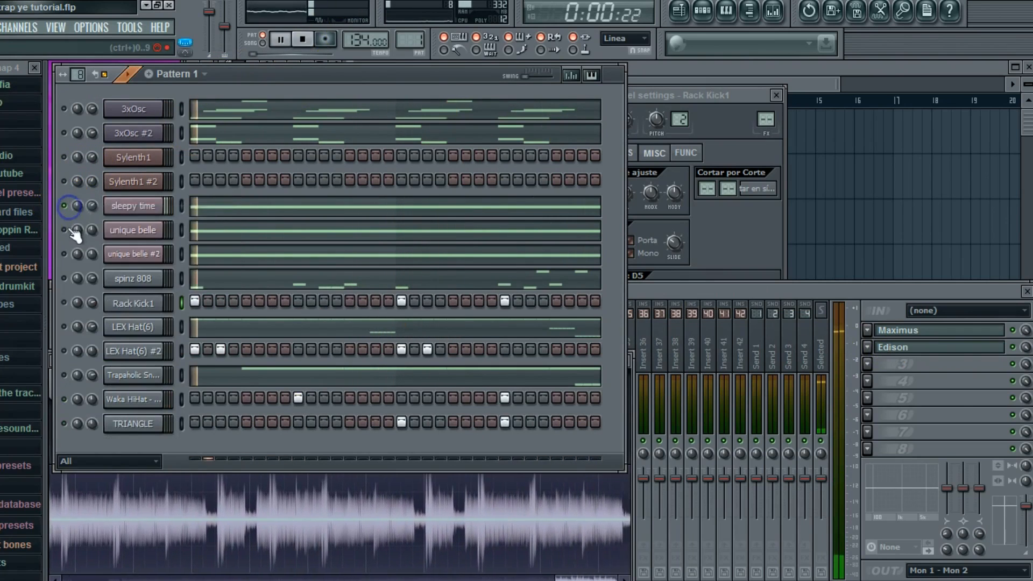
click(64, 158)
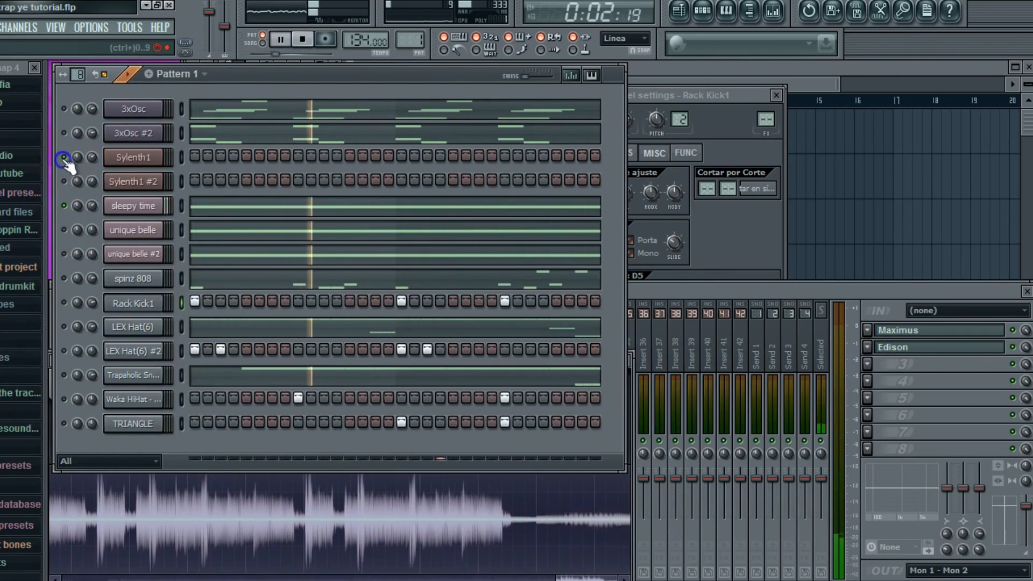
click(299, 40)
Step: Load the PL - sizzle preset into the first Sylenth1 channel and adjust its LFO settings, with LFO 2 rate at 1/4T
click(151, 161)
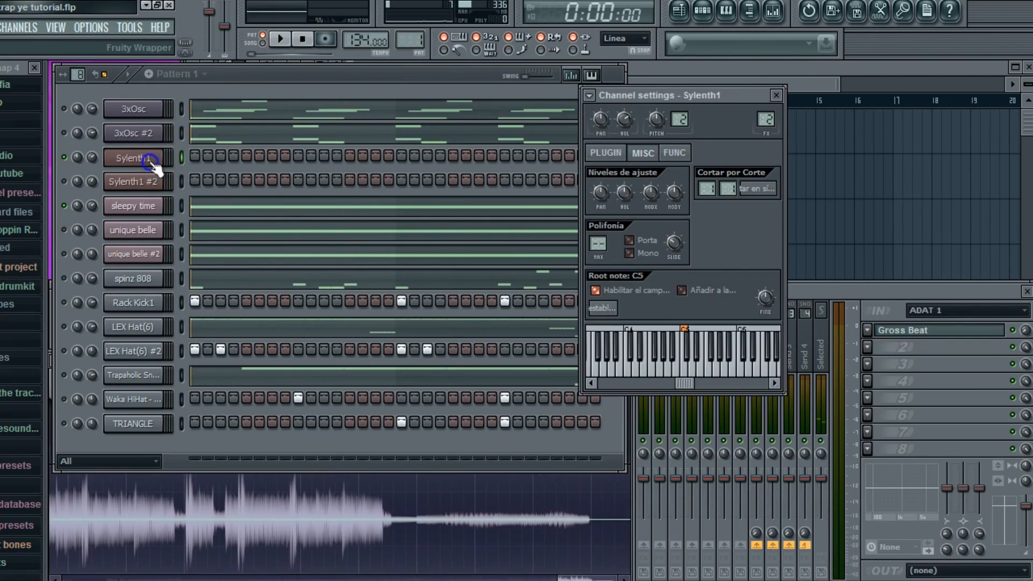
click(614, 153)
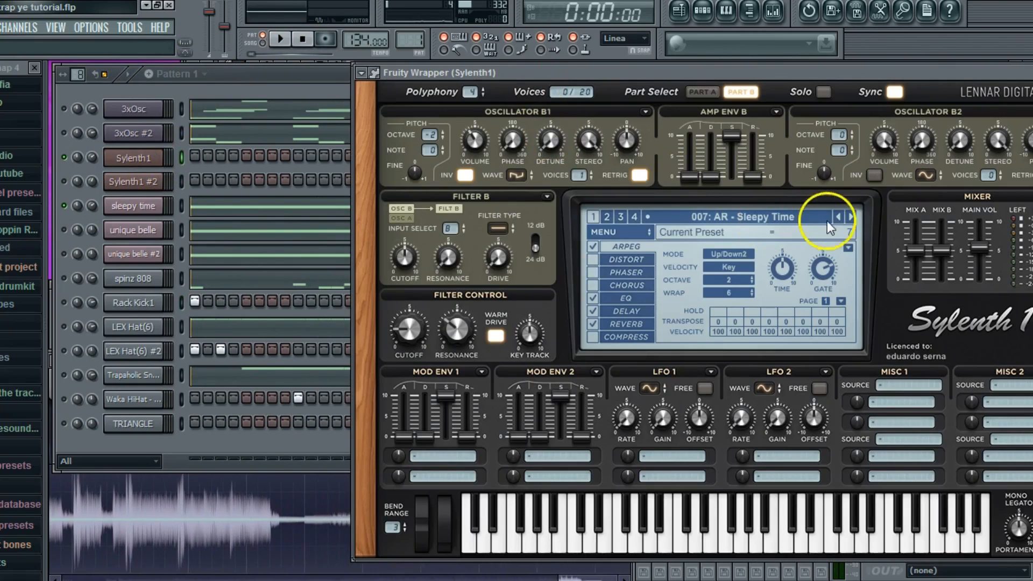
click(851, 217)
click(713, 217)
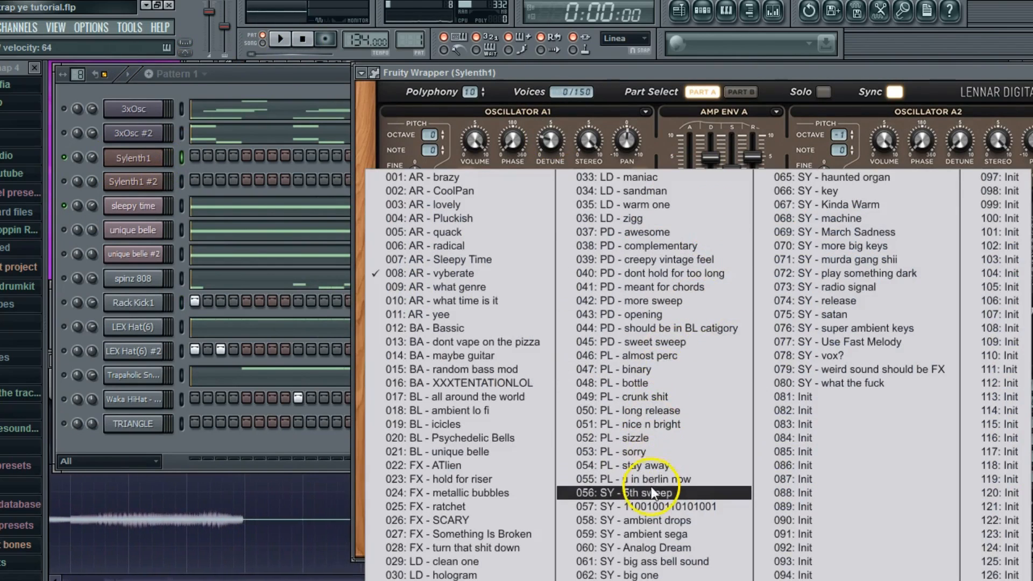
click(657, 438)
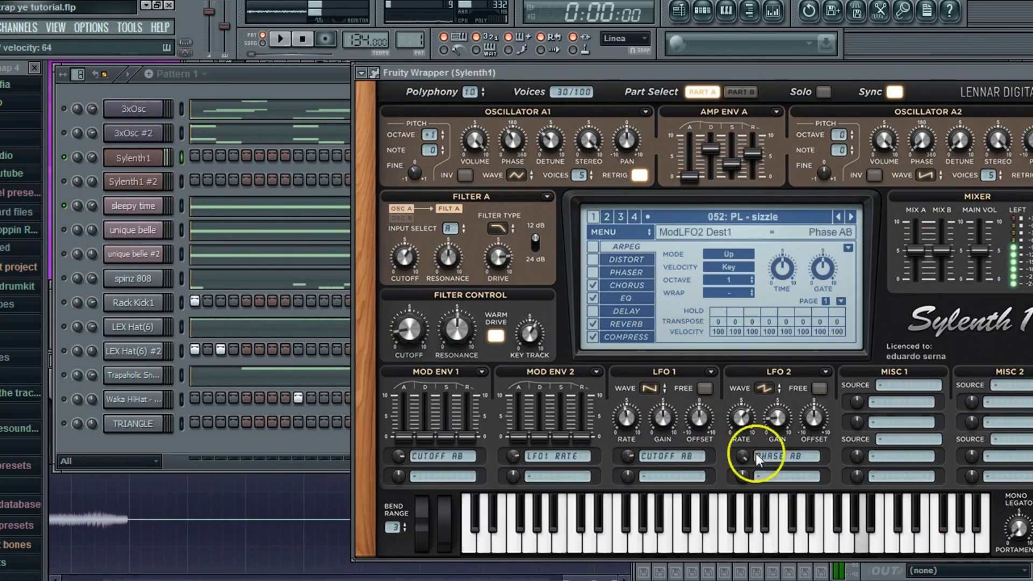
mouse_move(658, 418)
mouse_down()
mouse_move(635, 470)
mouse_move(644, 415)
mouse_up()
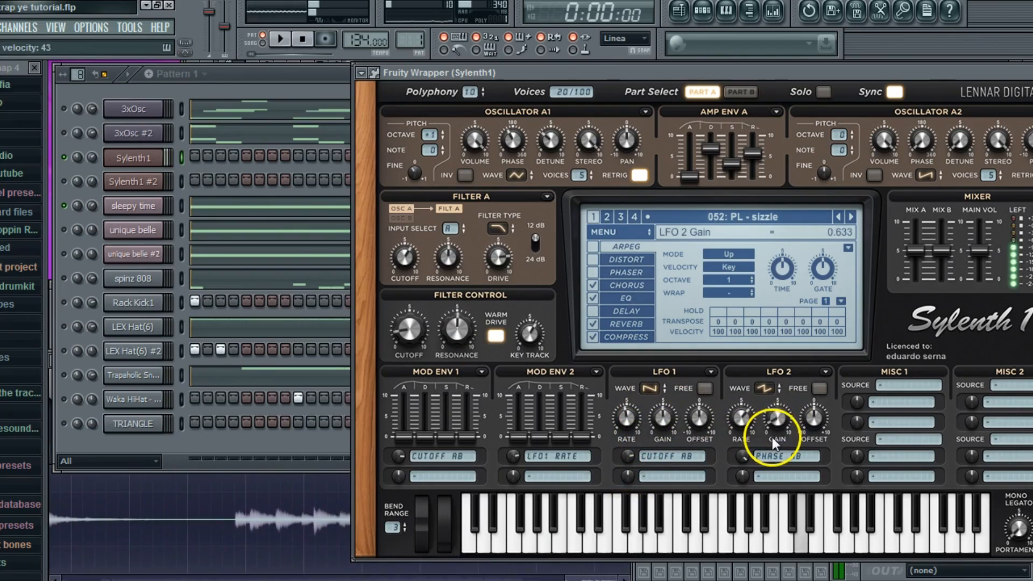
drag(773, 437, 724, 446)
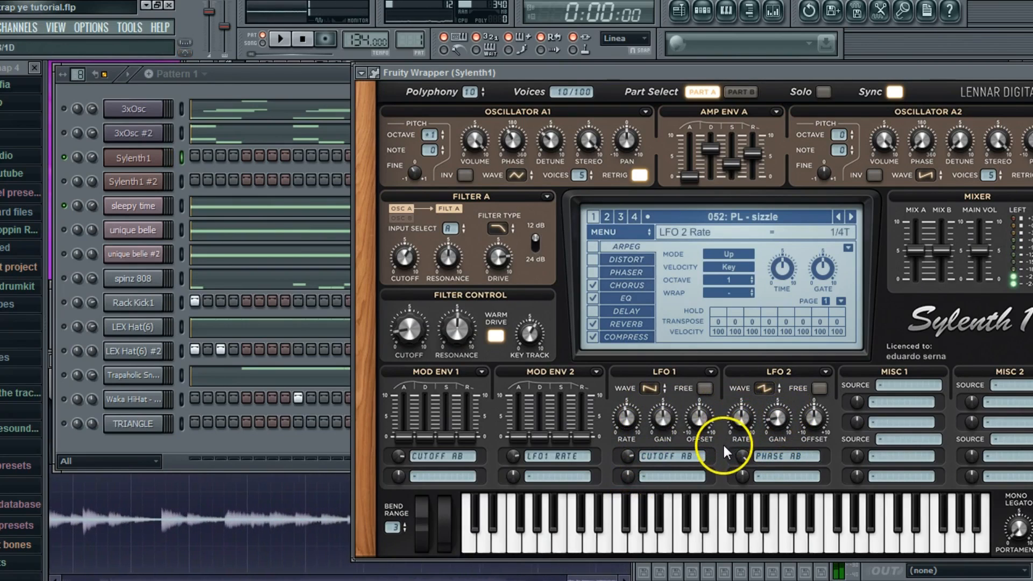
Step: Start pattern playback and open the piano roll of the first Sylenth1 channel
click(240, 78)
key(space)
right_click(127, 158)
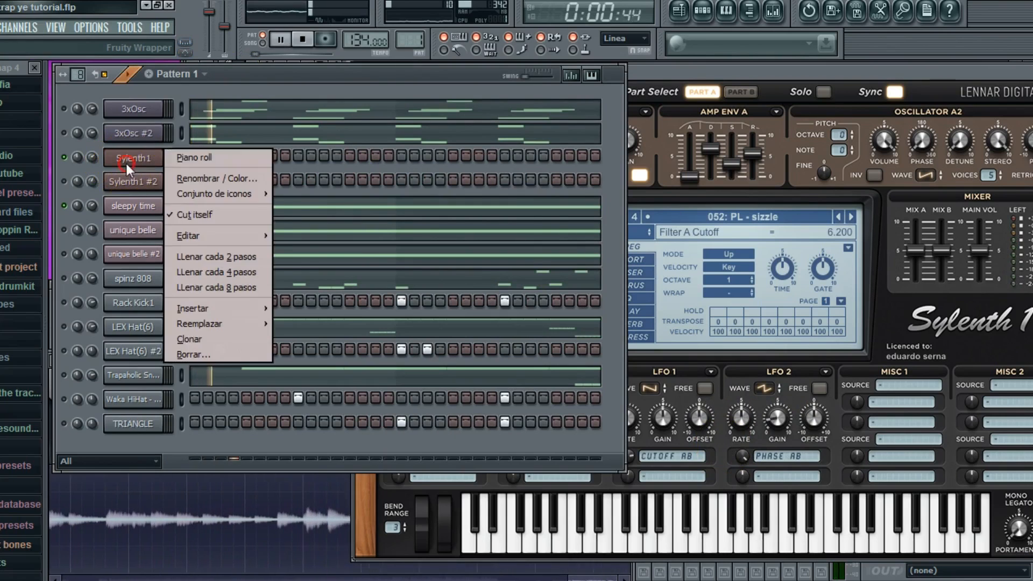
click(194, 157)
Step: Draw a one-beat D5 note at the start of the Sylenth1 pattern and a G5 note on the second beat
double_click(554, 366)
scroll(183, 321, up, 1)
drag(121, 276, 91, 274)
key(space)
key(space)
click(118, 69)
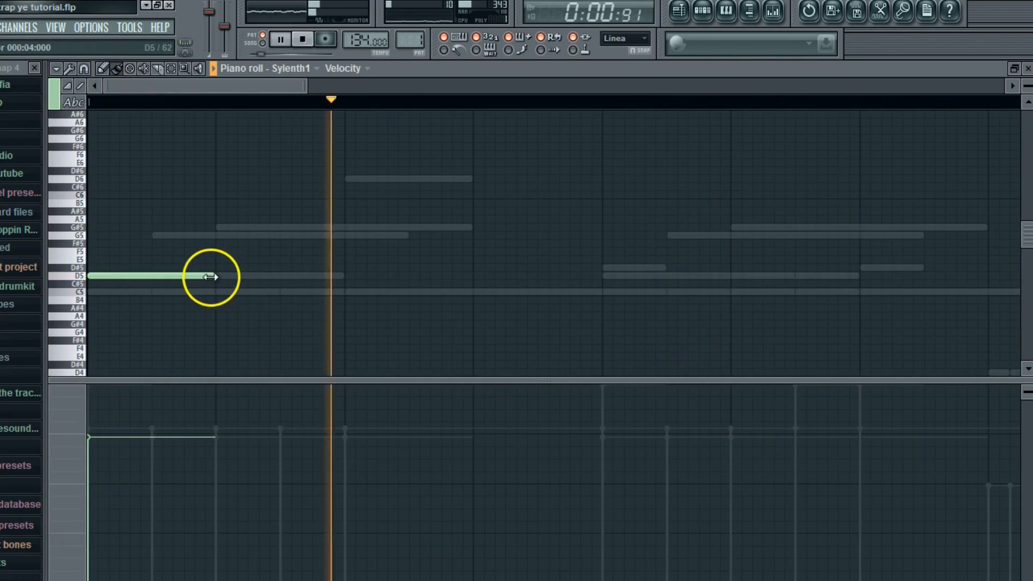
click(221, 236)
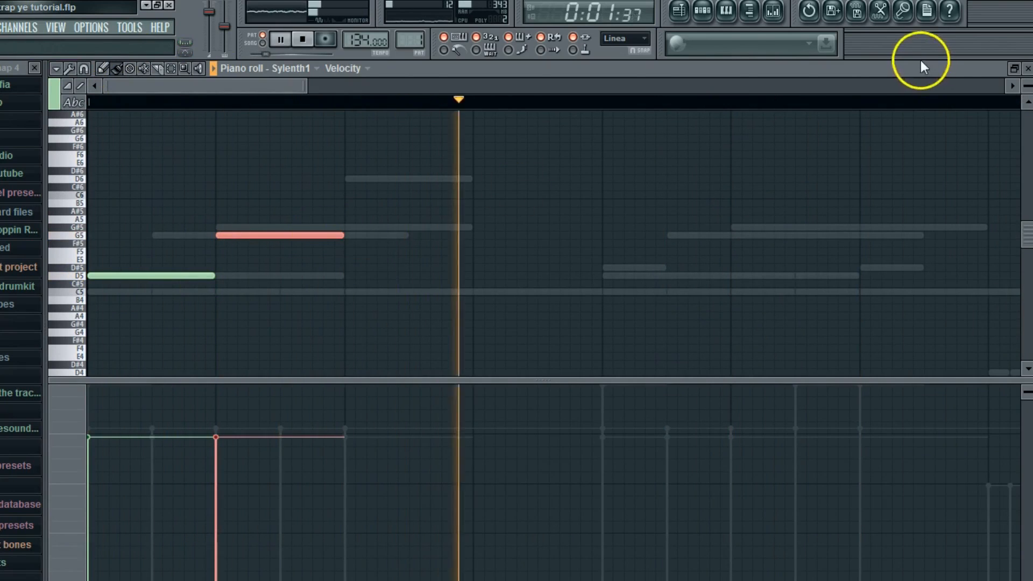
Step: Open Gross Beat on the Sylenth1 mixer track and return to the piano roll
click(772, 11)
key(space)
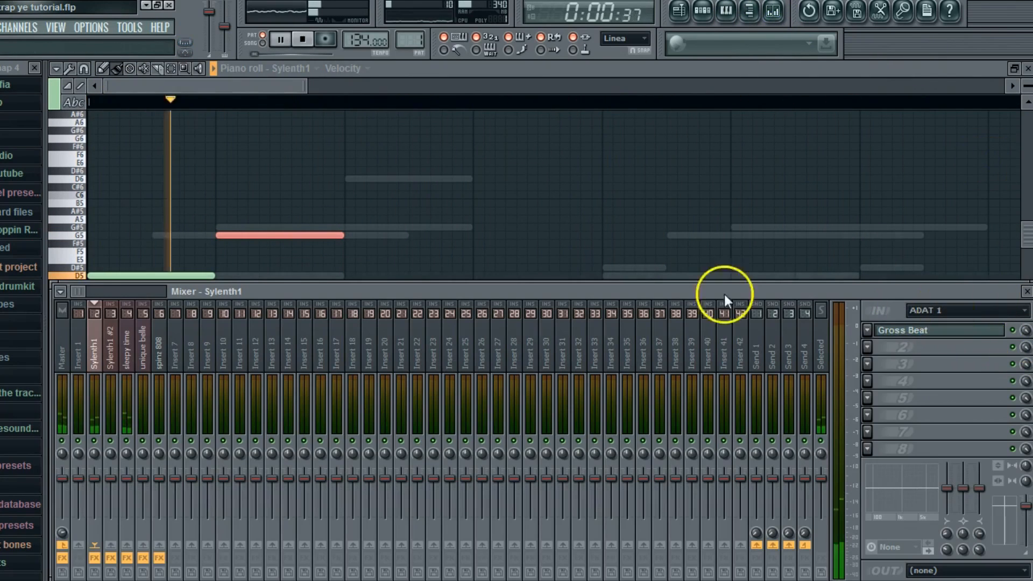
click(980, 331)
click(283, 82)
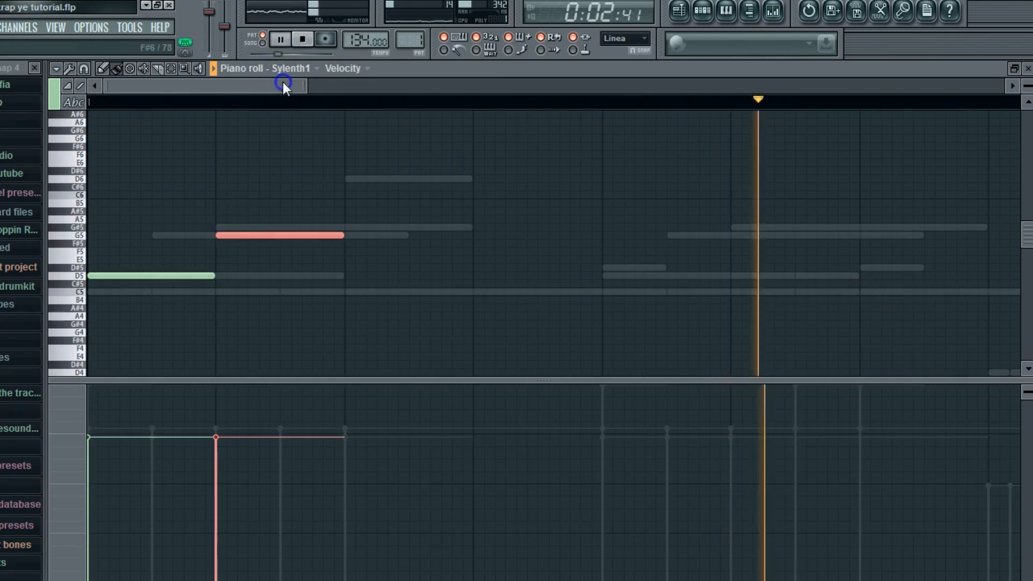
Step: Erase the G5 and D5 notes from the Sylenth1 piano roll
click(170, 283)
right_click(222, 236)
right_click(218, 283)
right_click(170, 275)
Step: Place a one-beat D6 note at the start of the Sylenth1 pattern
scroll(110, 241, up, 3)
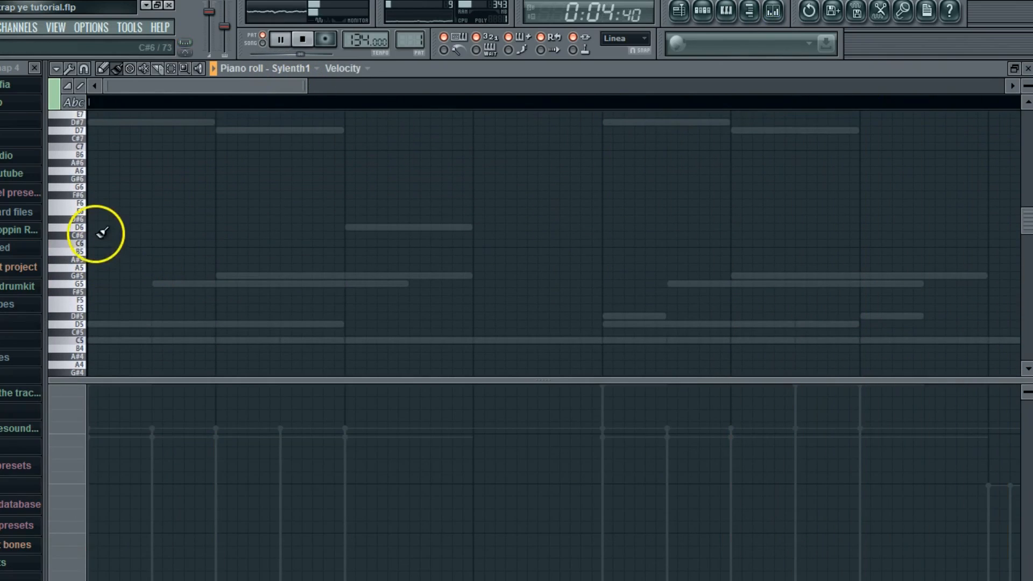
right_click(161, 381)
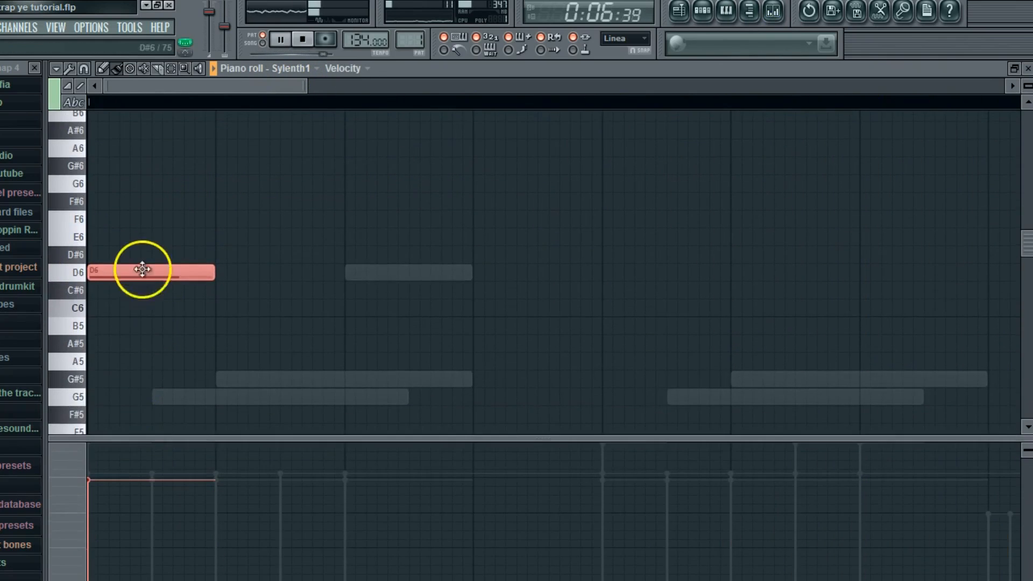
scroll(144, 261, up, 3)
Step: Add a G6 note half a beat after the D6 note and a G#6 note on the second beat
drag(150, 293, 175, 323)
drag(217, 438, 217, 464)
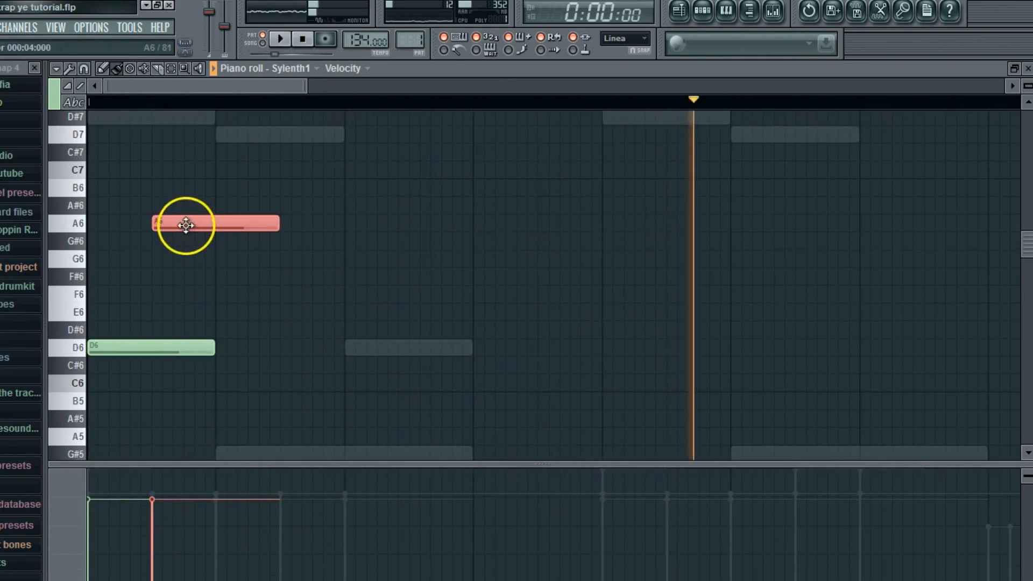
drag(185, 224, 184, 266)
click(218, 241)
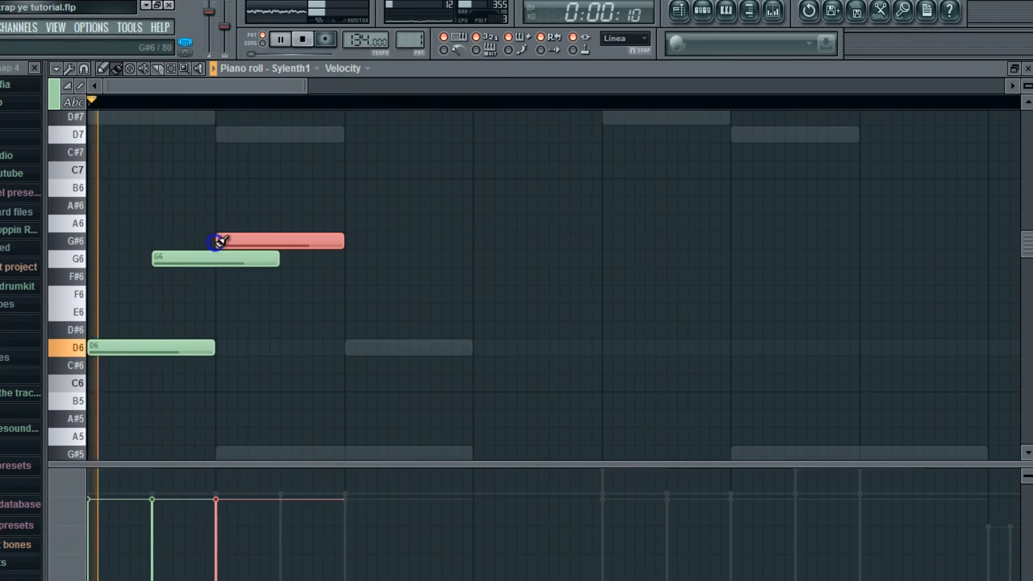
Step: Erase the G#6 and G6 notes, keeping only the opening D6 note
drag(222, 330, 296, 328)
right_click(315, 331)
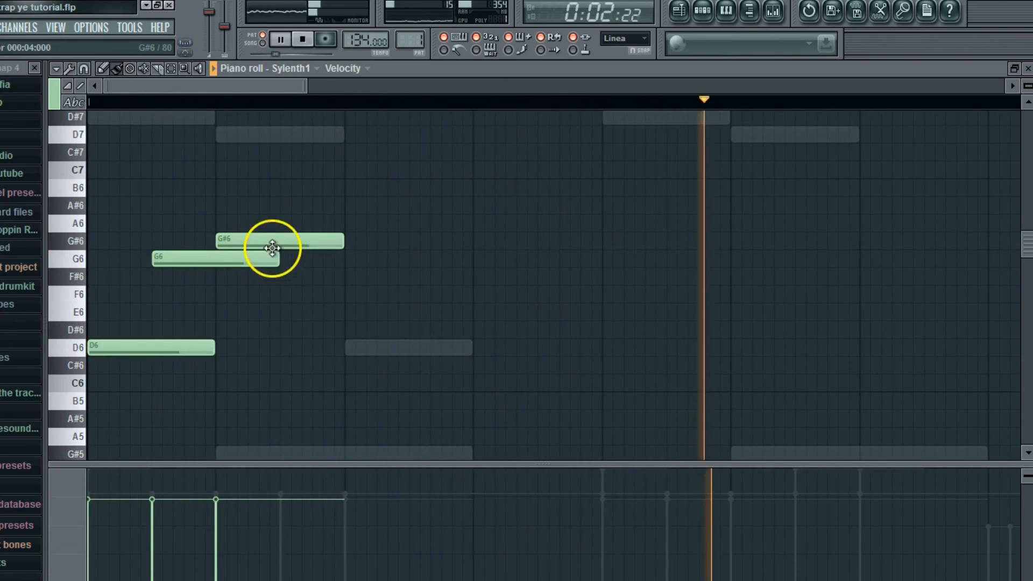
right_click(242, 240)
right_click(216, 259)
Step: Place a one-beat G5 note half a beat after the start of the pattern
scroll(180, 330, down, 3)
click(161, 381)
drag(176, 383, 172, 420)
Step: Add a D#6 note on the fourth beat and a D6 note half a beat after it
scroll(232, 371, down, 3)
click(283, 348)
drag(293, 347, 318, 207)
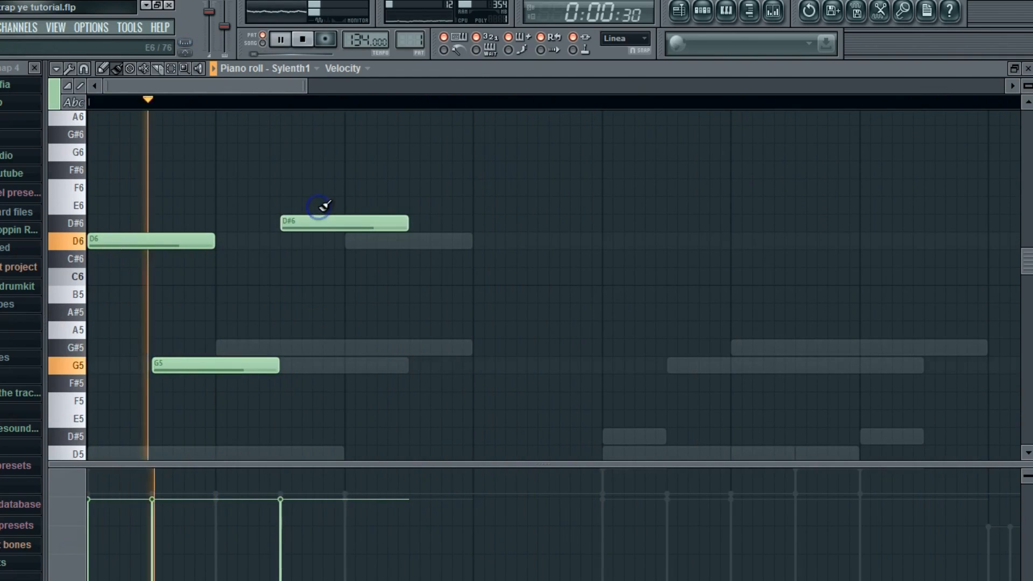
right_click(317, 227)
click(474, 222)
click(605, 240)
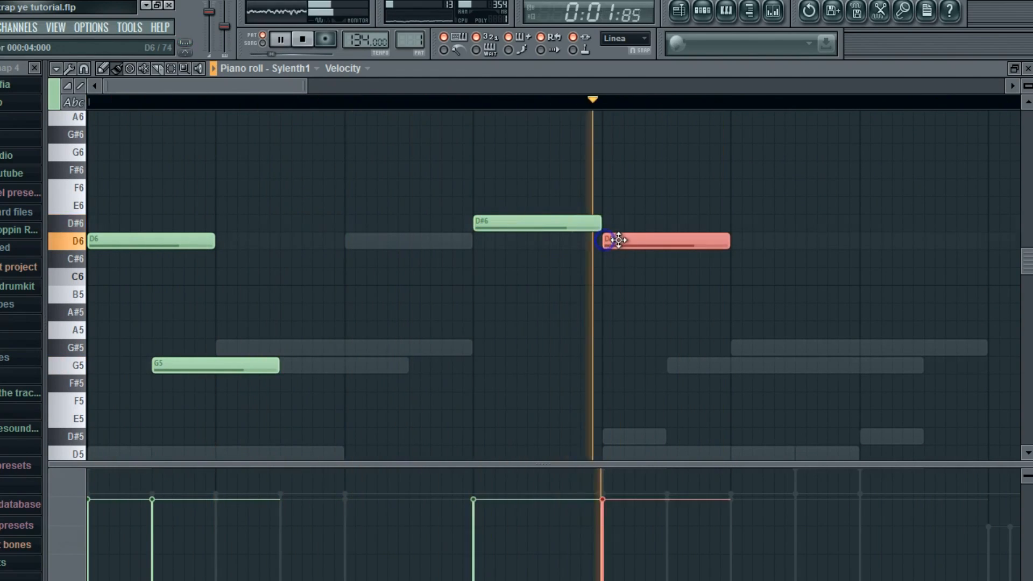
drag(585, 242, 552, 242)
Step: Reopen the Sylenth1 piano roll and move the second D6 note to the fifth beat and the G5 note to the second
click(1028, 68)
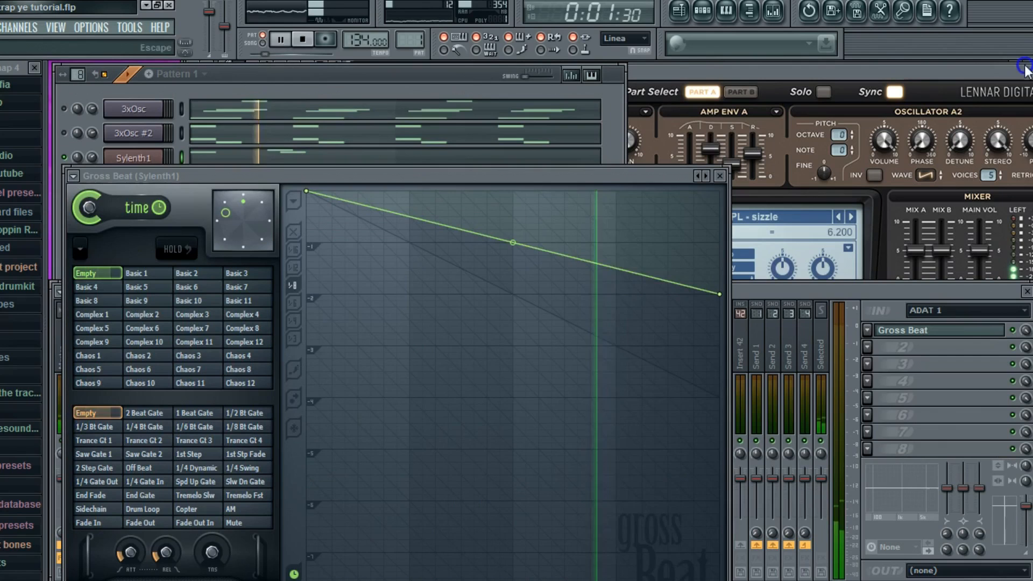
click(238, 88)
click(224, 157)
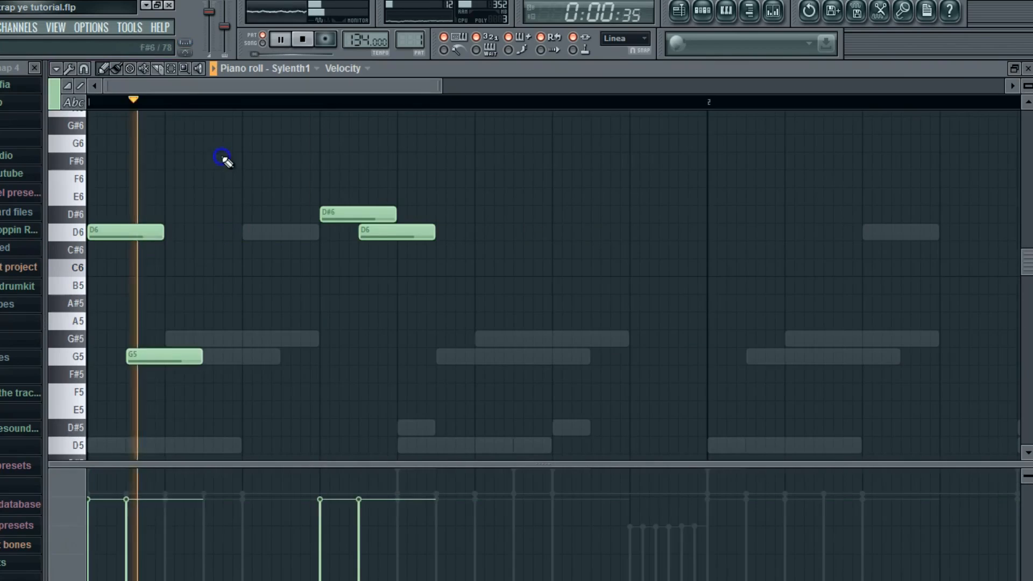
drag(374, 234, 415, 231)
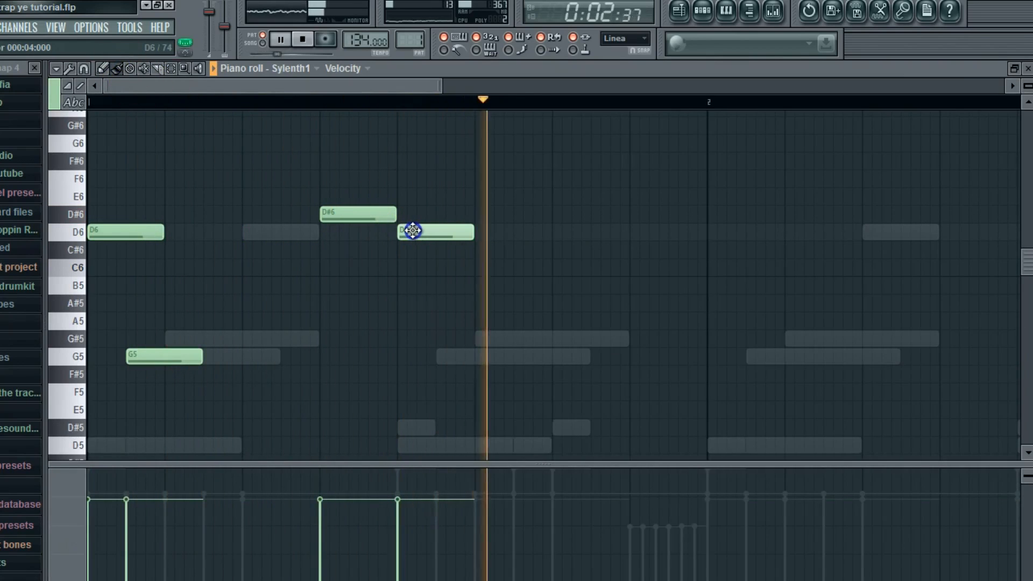
drag(168, 355, 196, 354)
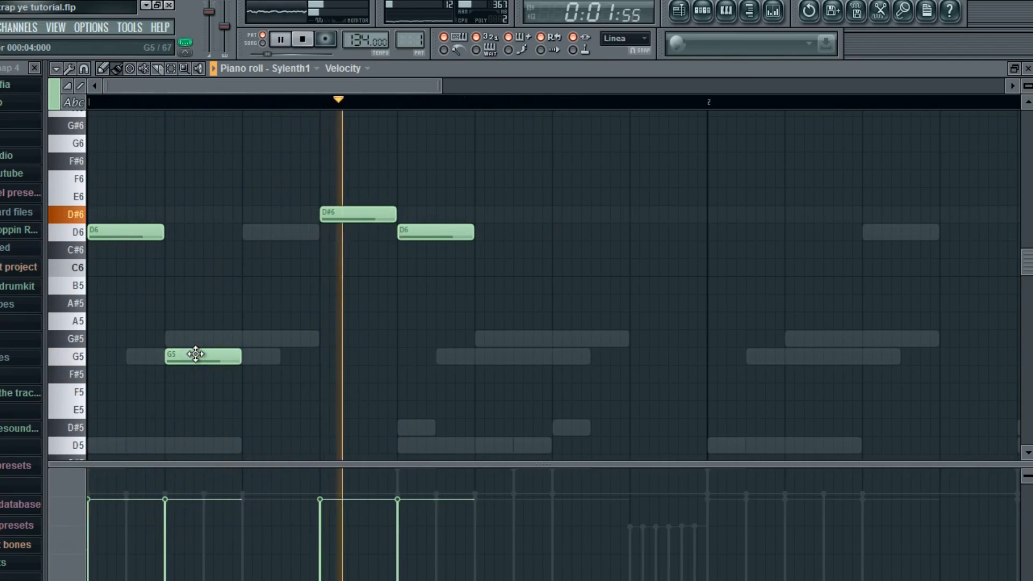
Step: Try all four Sylenth1 notes one octave higher, then move them back down an octave
key(ctrl+a)
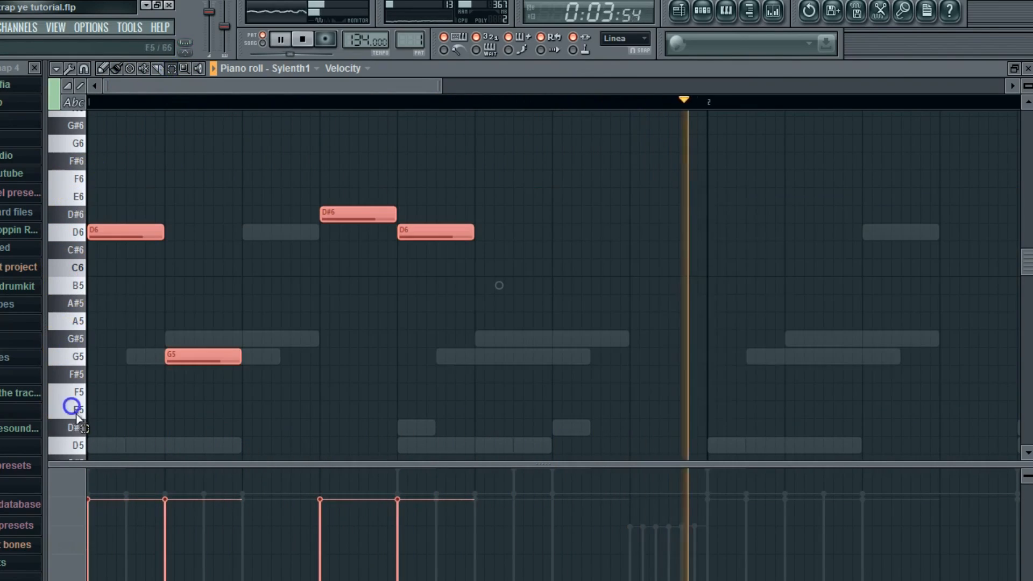
drag(113, 224, 77, 174)
scroll(377, 212, up, 1)
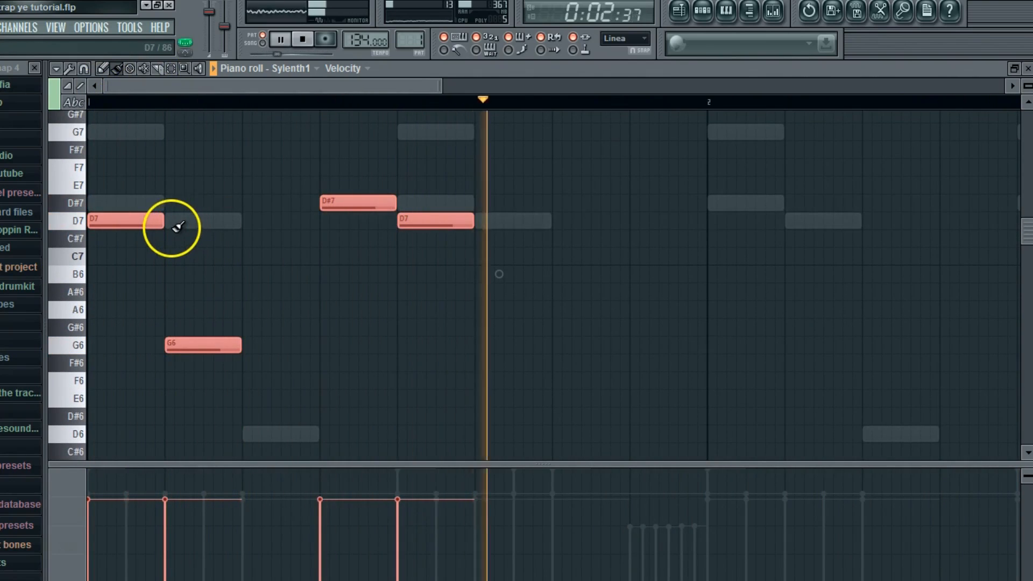
drag(134, 217, 99, 421)
scroll(129, 275, down, 2)
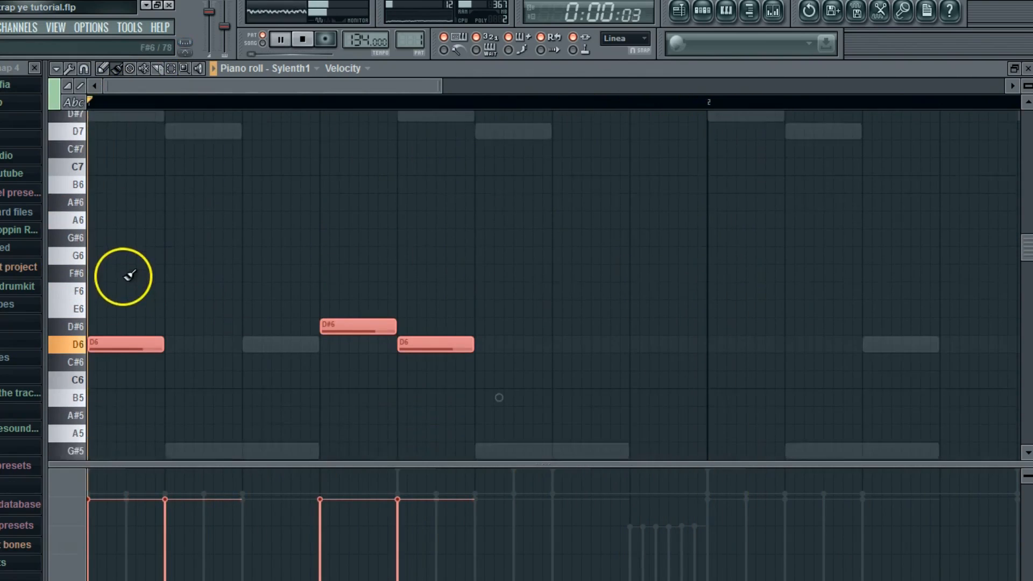
Step: Close the Sylenth1 piano roll and return to the channel rack
scroll(129, 275, down, 1)
click(1016, 68)
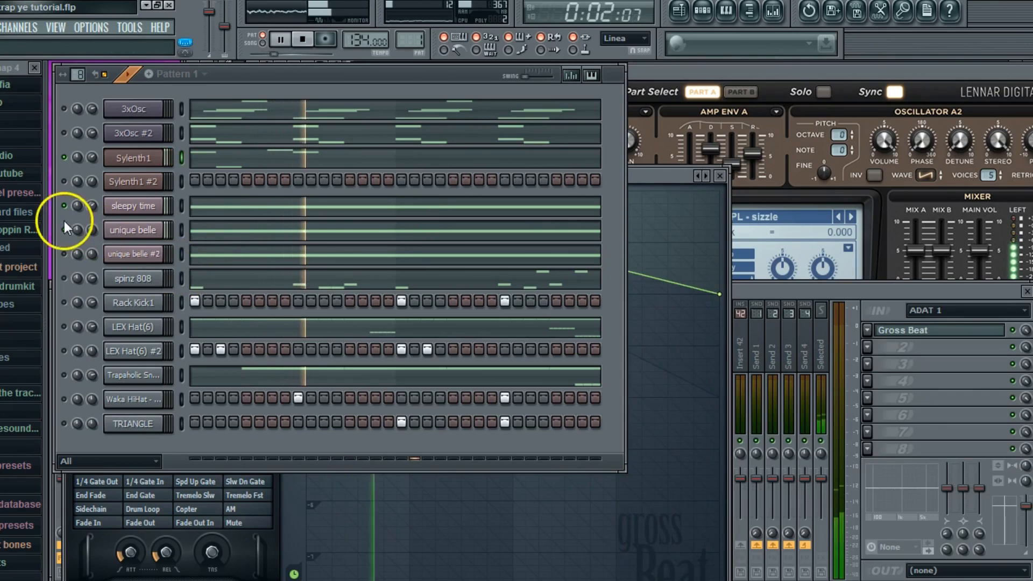
Step: Audition the PL - sorry and PL - stay away presets on the Sylenth1 melody while the pattern plays
click(658, 72)
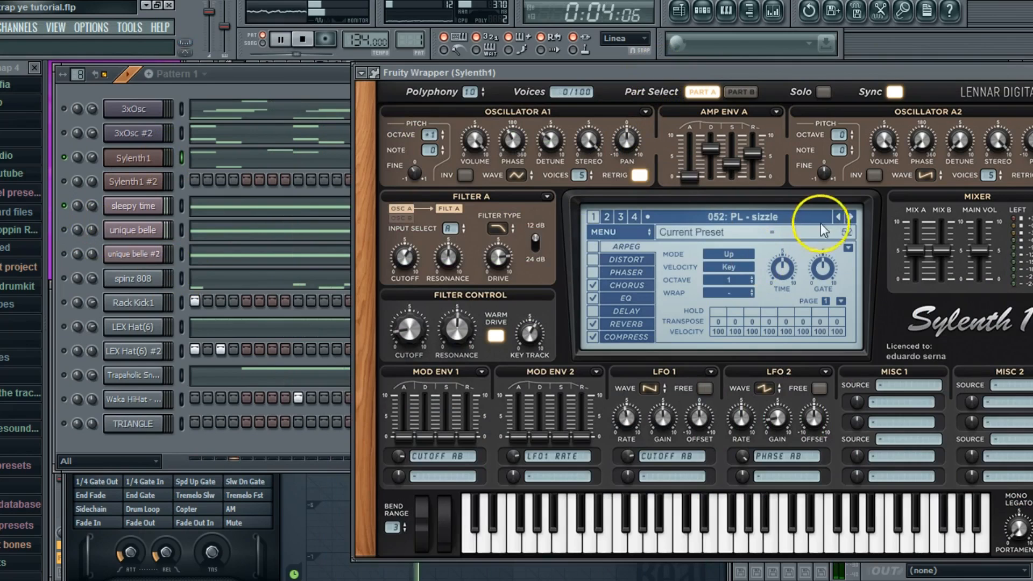
click(849, 218)
click(277, 92)
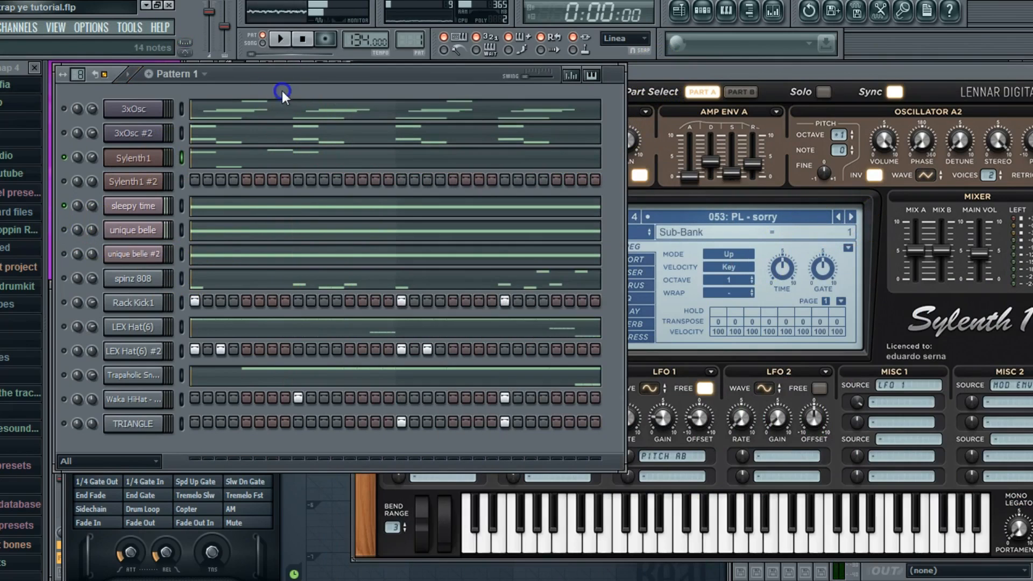
key(space)
click(852, 217)
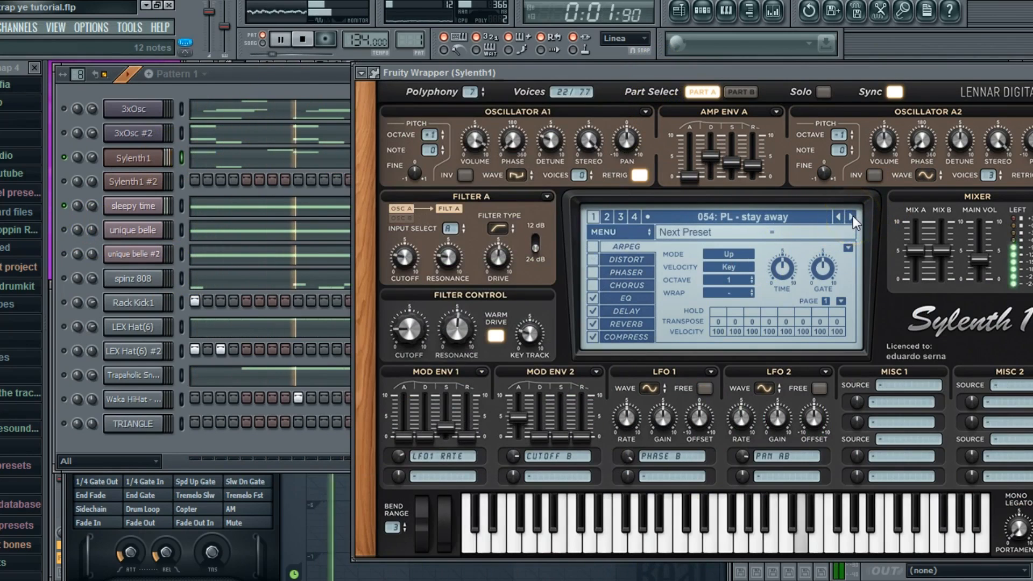
click(335, 157)
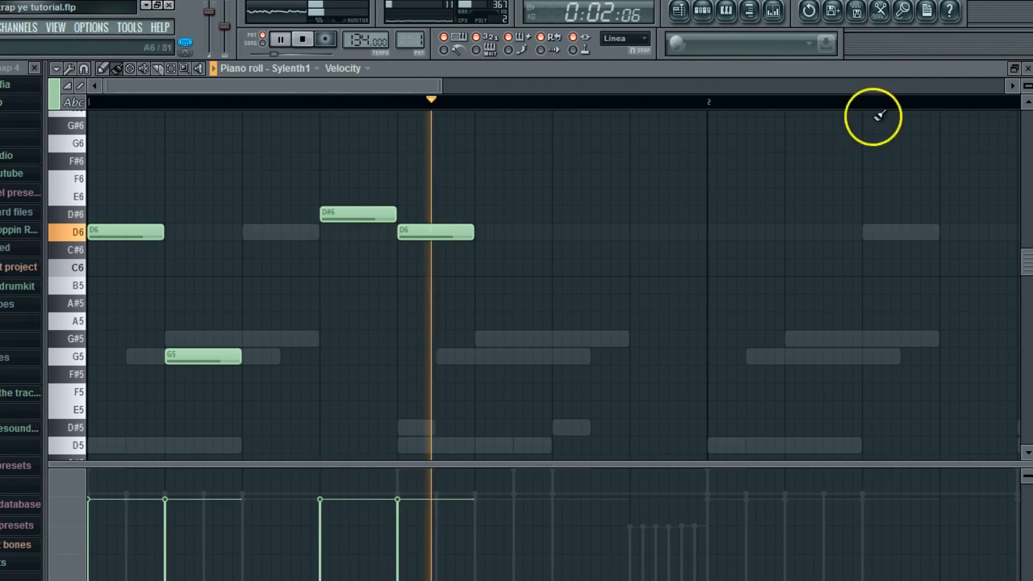
click(1028, 69)
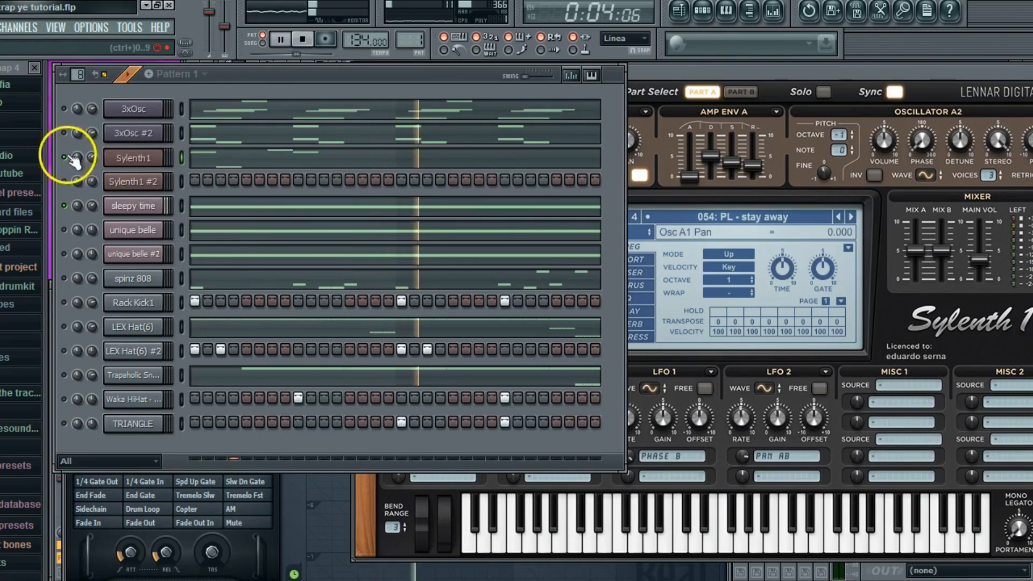
key(space)
Step: Load the PD - awesome preset in Sylenth1 and delete all of the channel's melody notes
click(754, 212)
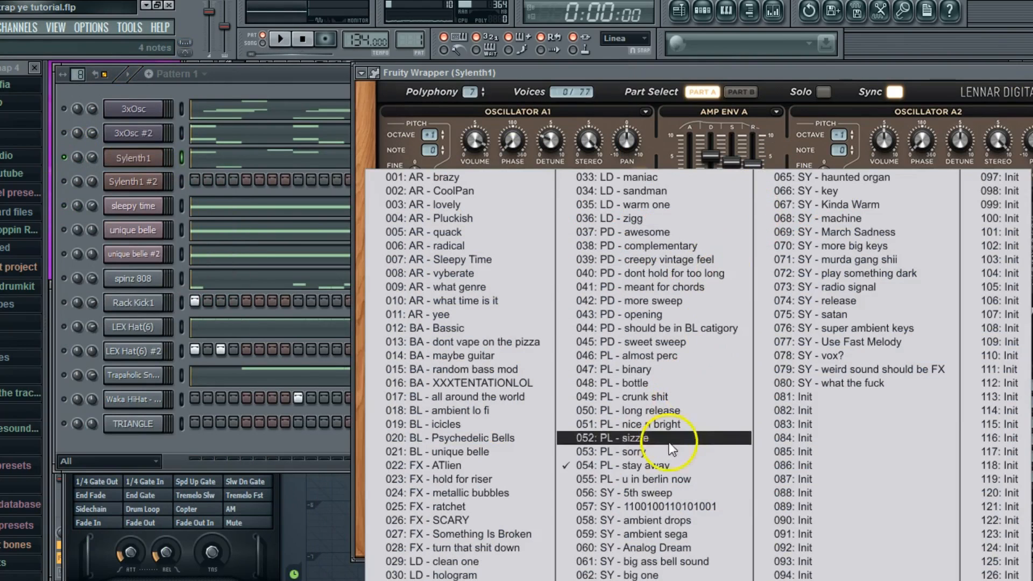
click(654, 231)
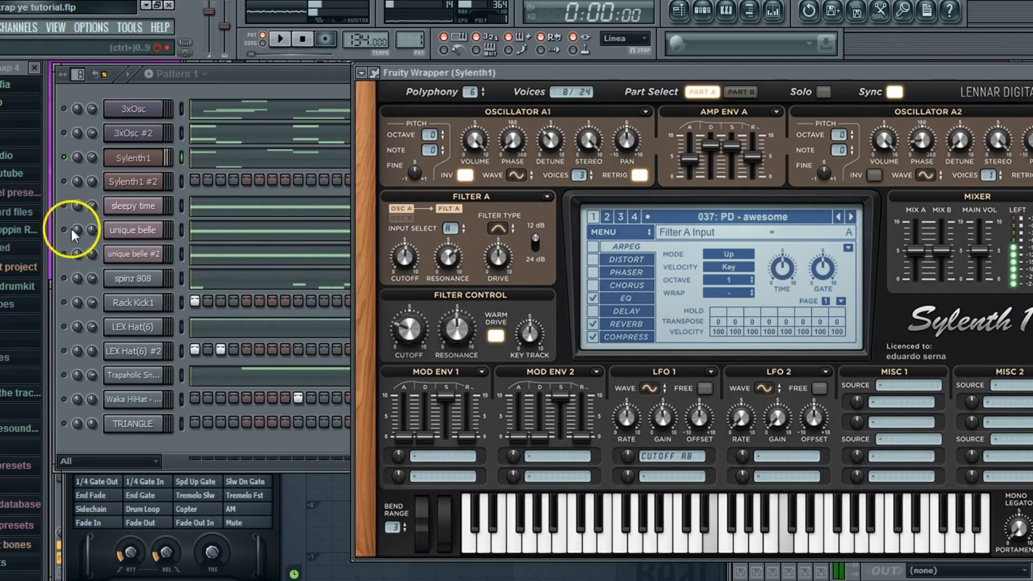
click(206, 164)
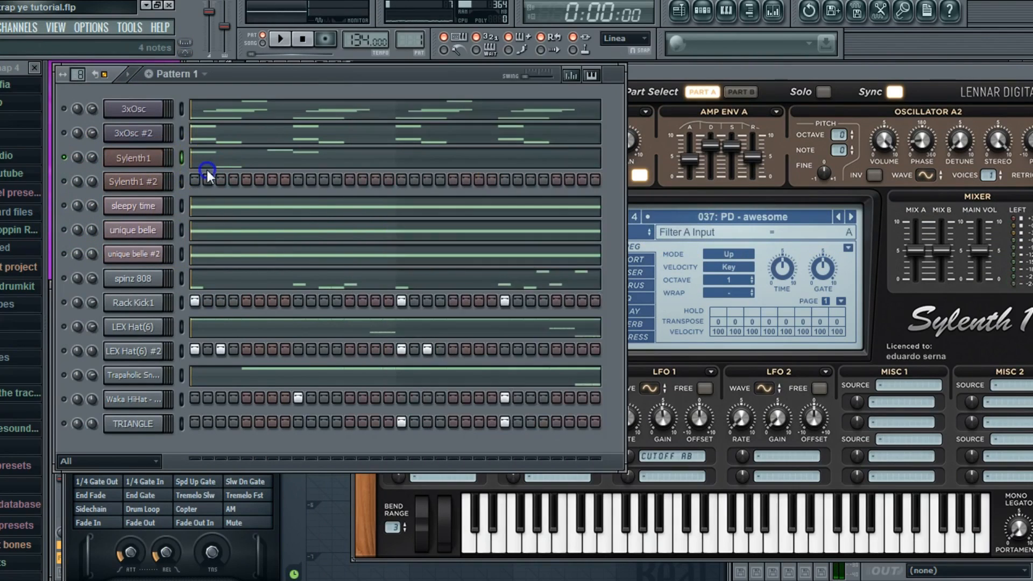
key(Delete)
key(space)
key(space)
Step: Stack half-bar D5, D#5, G5 and G#5 notes at the start of the first bar in the Sylenth1 piano roll
click(1028, 68)
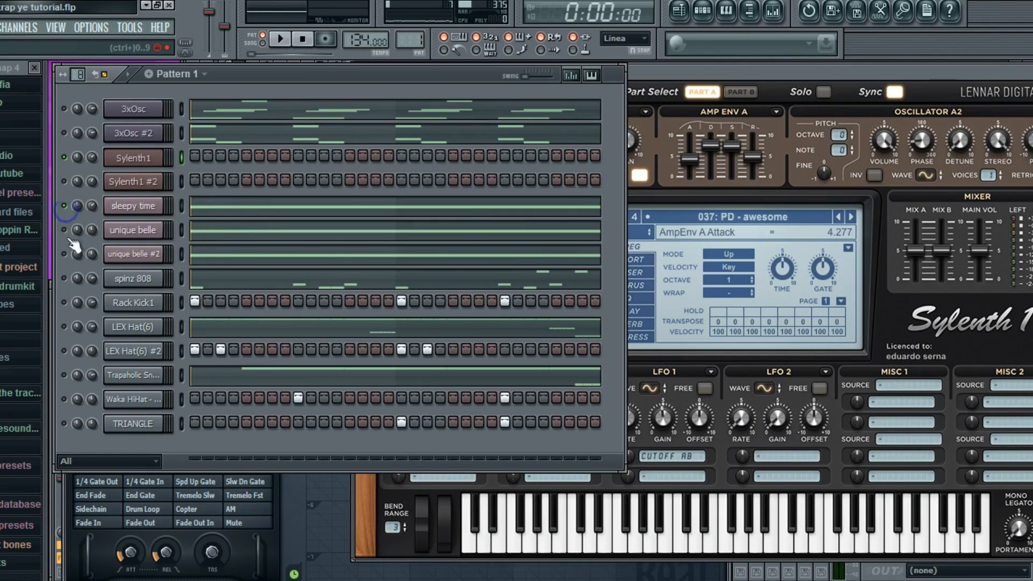
right_click(155, 158)
click(177, 156)
click(115, 69)
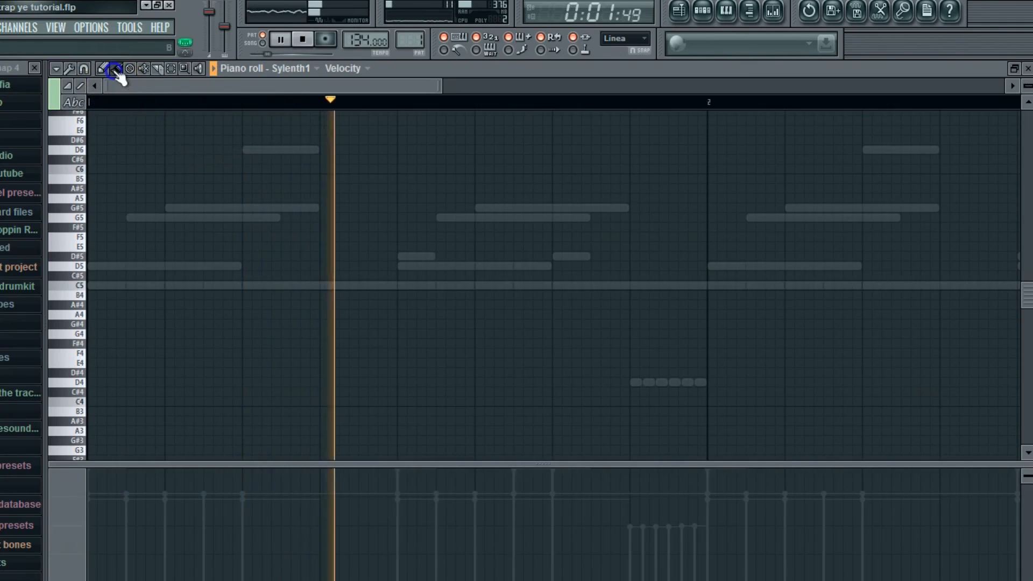
click(96, 266)
drag(98, 267, 393, 295)
click(97, 257)
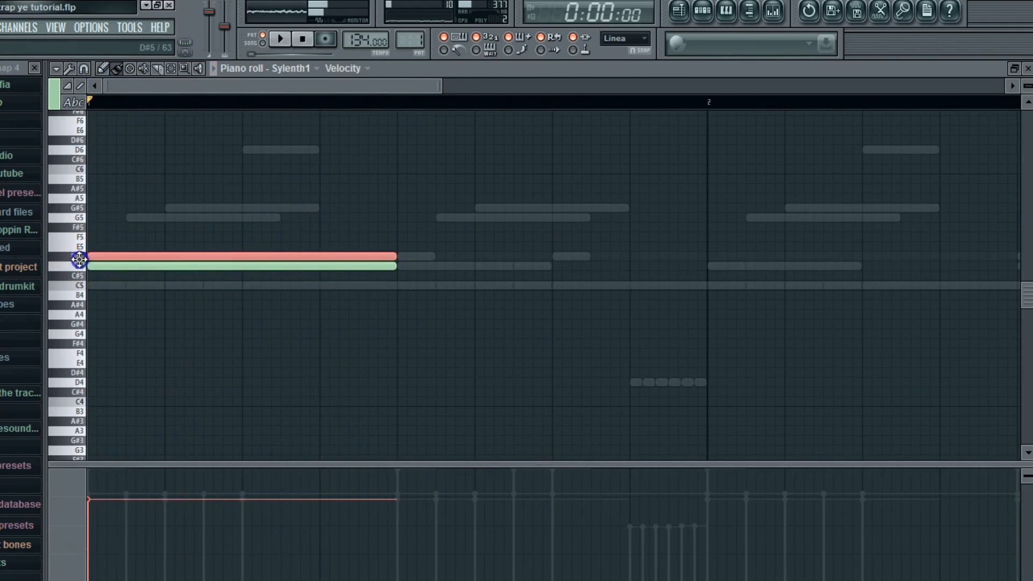
scroll(184, 238, up, 3)
click(104, 243)
click(97, 237)
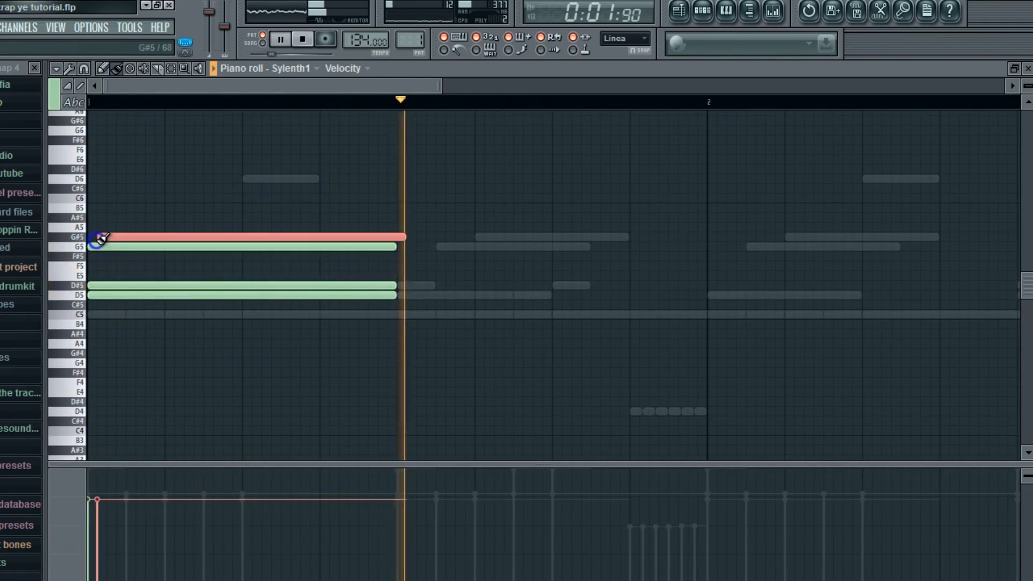
Step: Raise the four-note Sylenth1 chord one octave and stretch it to fill the first bar, then close the piano roll
click(171, 69)
drag(76, 218, 74, 361)
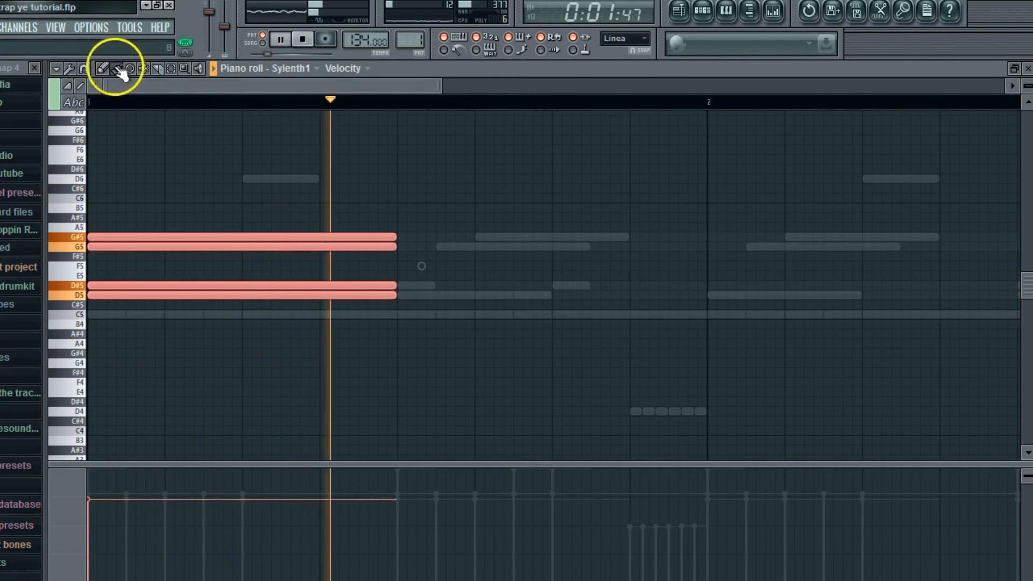
click(117, 68)
drag(365, 247, 310, 132)
scroll(122, 185, up, 3)
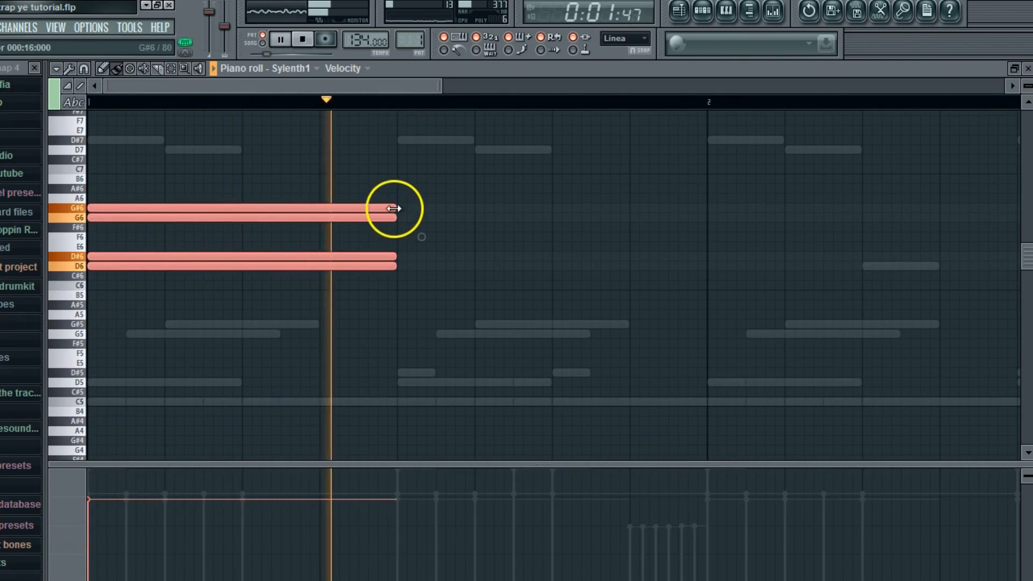
drag(396, 212, 703, 224)
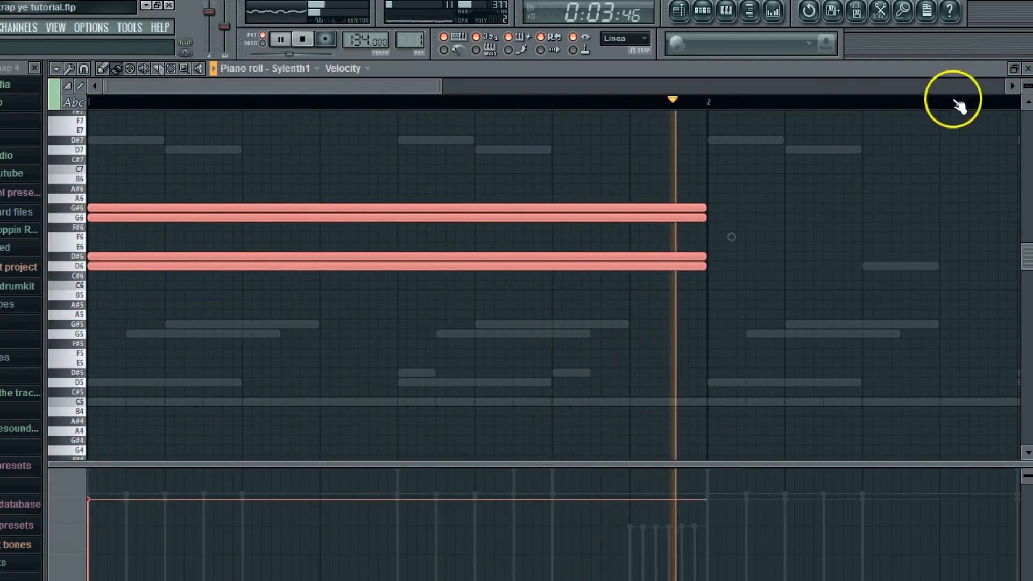
click(1028, 69)
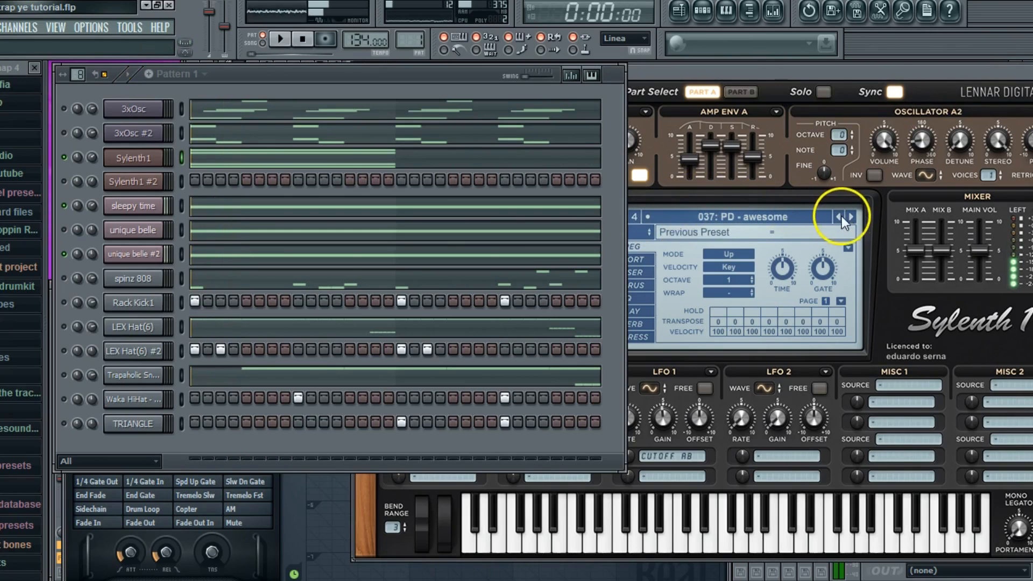
Step: Switch Sylenth1 to the PD - complementary preset and mute the unique belle #2 channel
click(851, 217)
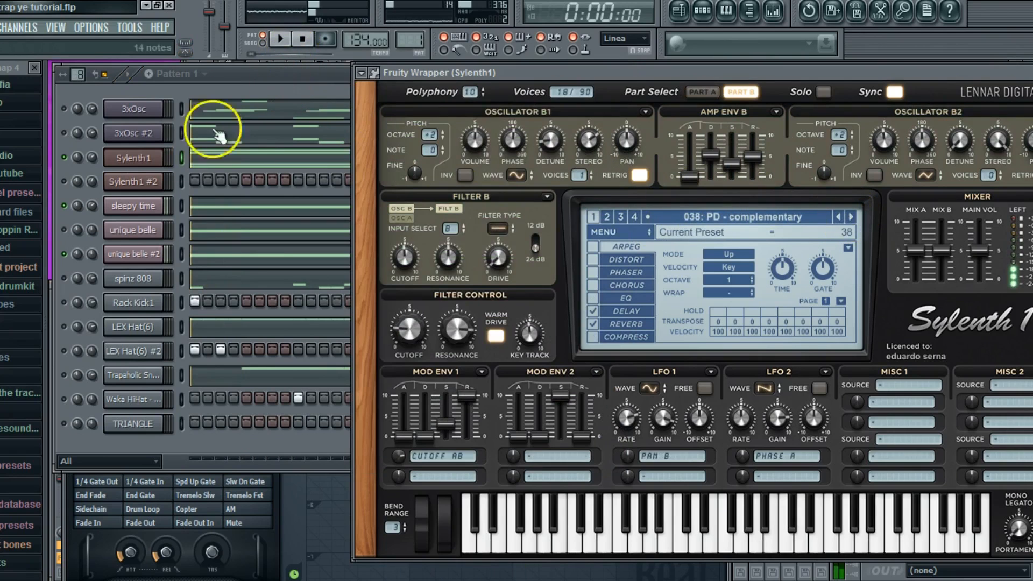
click(74, 254)
key(space)
Step: Duplicate the four-note Sylenth1 chord into the second bar
click(267, 163)
click(57, 69)
mouse_move(80, 101)
click(219, 146)
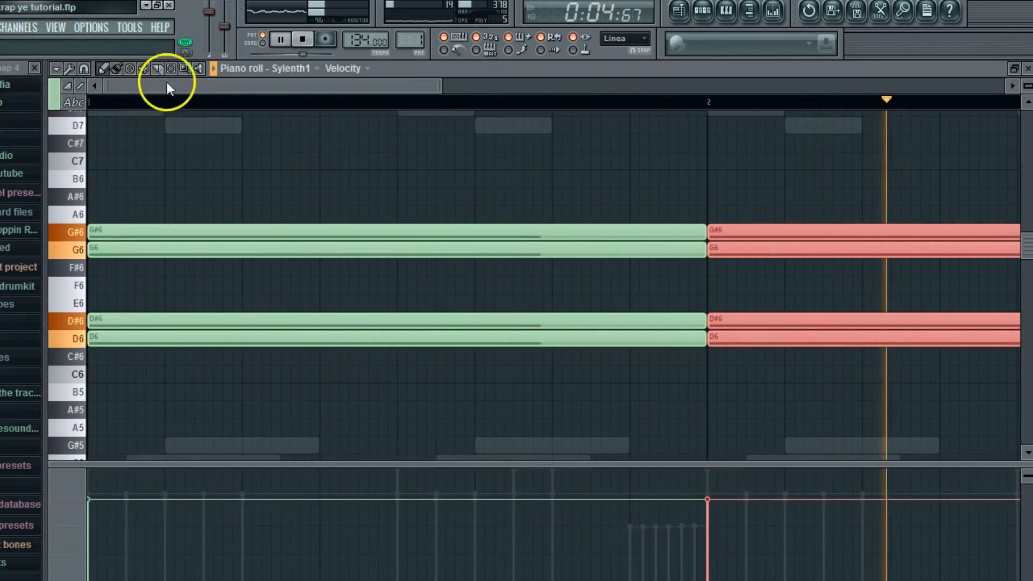
Step: Raise the D6 and D#6 notes in both bars one octave to D7 and D#7, and close the piano roll
ctrl+click(90, 109)
drag(108, 327, 74, 164)
key(space)
key(space)
scroll(160, 183, up, 1)
scroll(160, 184, down, 1)
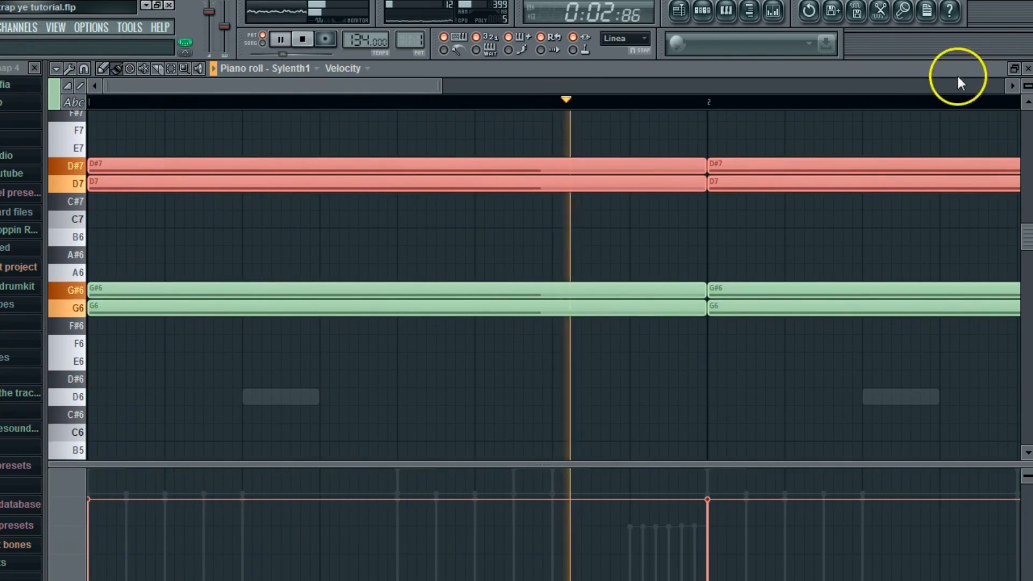
click(1028, 69)
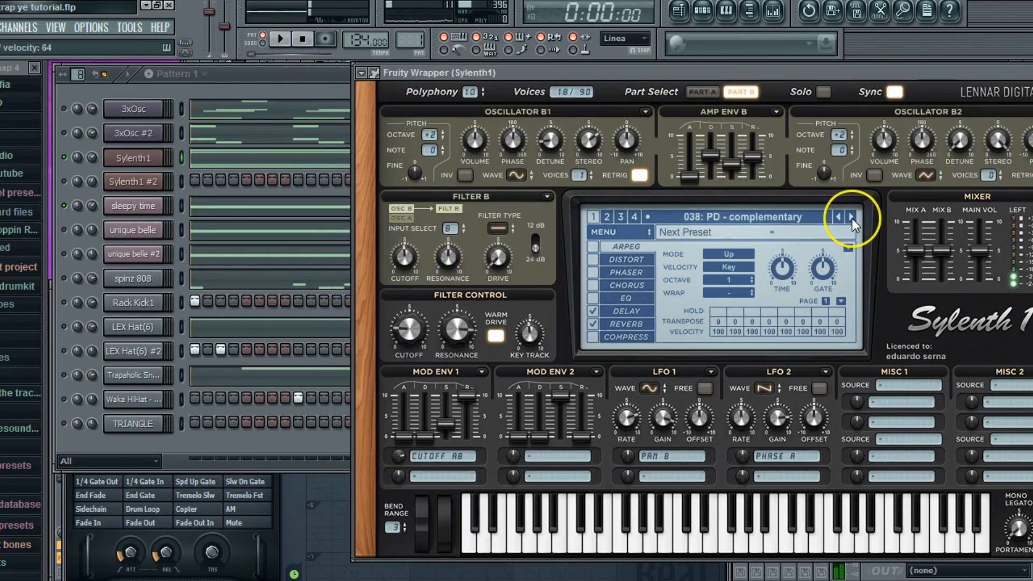
Step: Audition the Sylenth1 pad presets from PD - creepy vintage feel through PD - sweet sweep over the playing chords
click(852, 217)
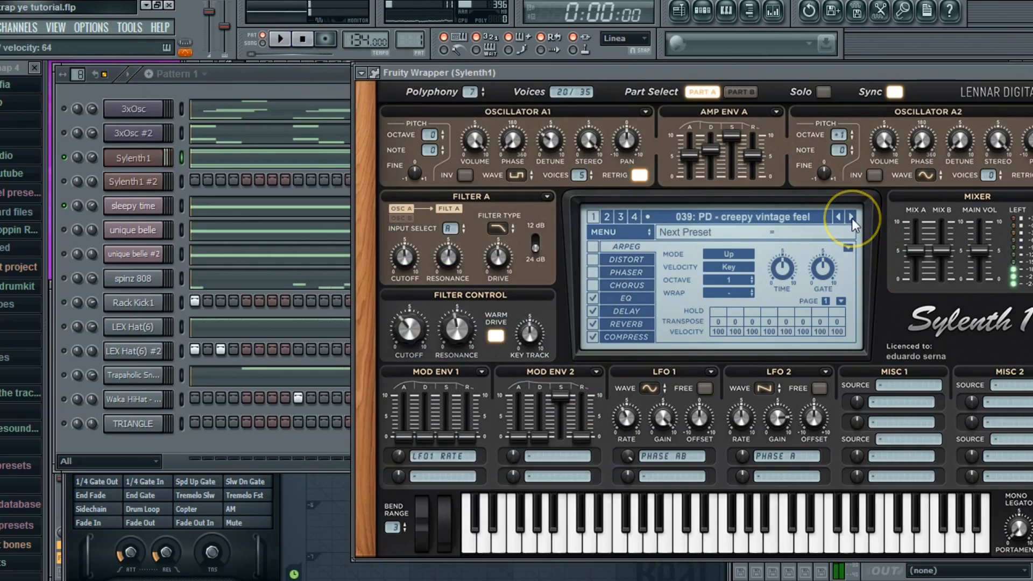
click(296, 102)
key(space)
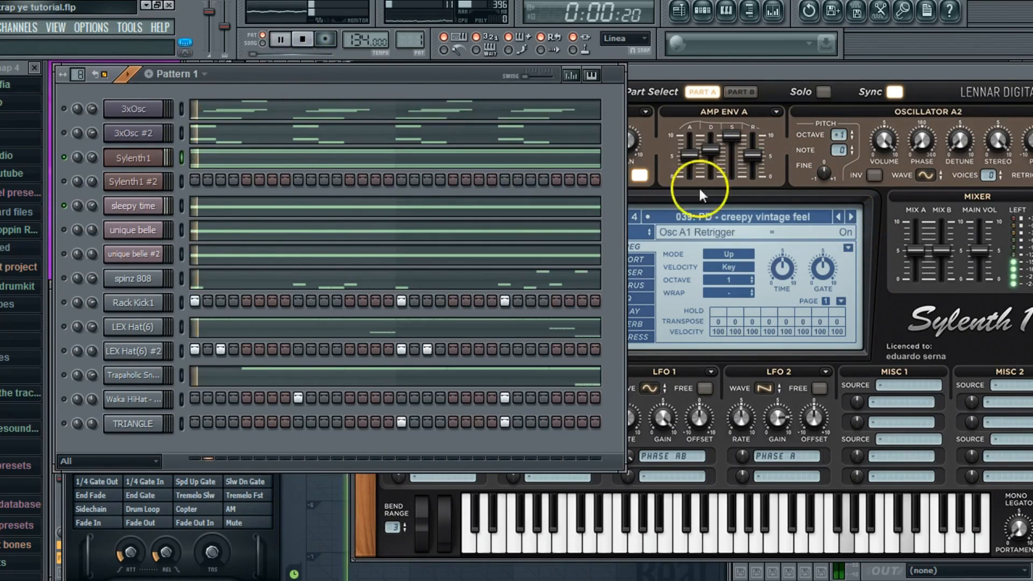
click(851, 217)
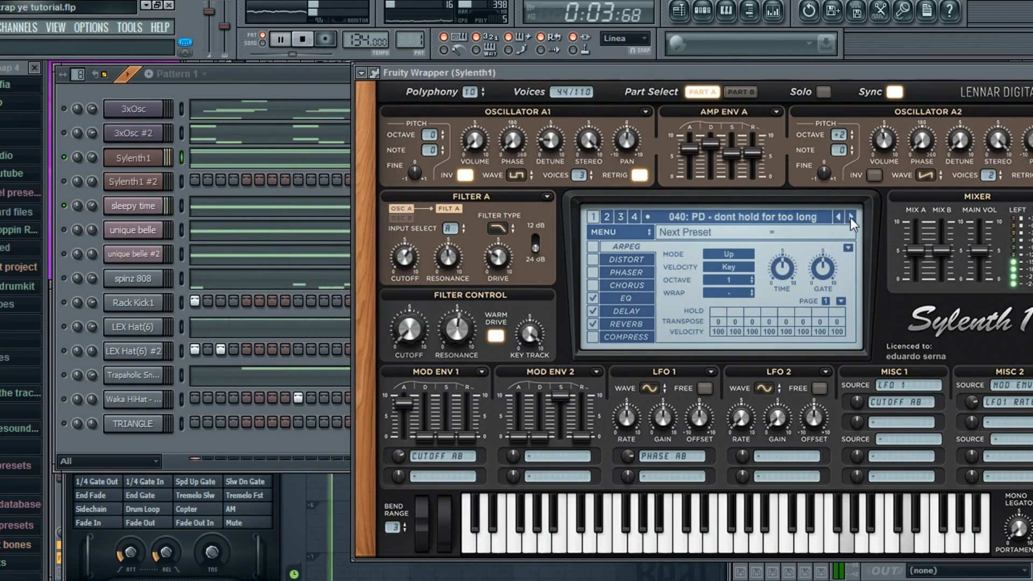
click(851, 217)
click(810, 221)
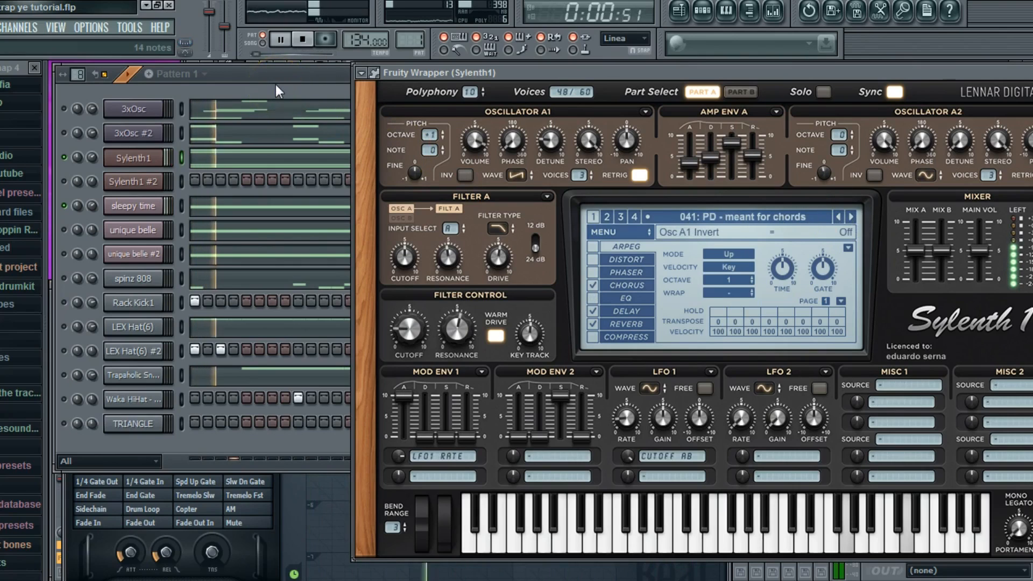
click(851, 216)
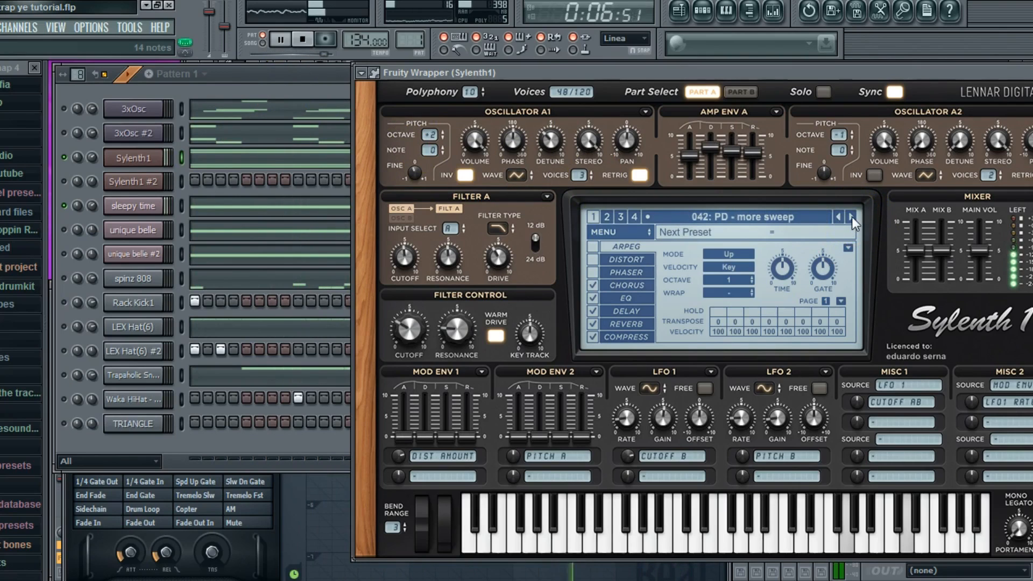
click(852, 217)
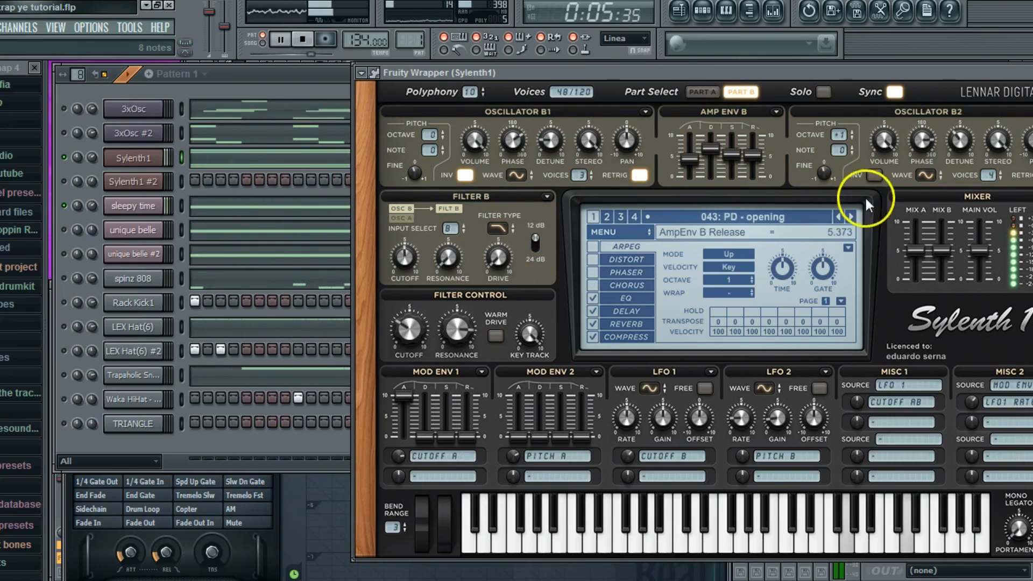
click(852, 218)
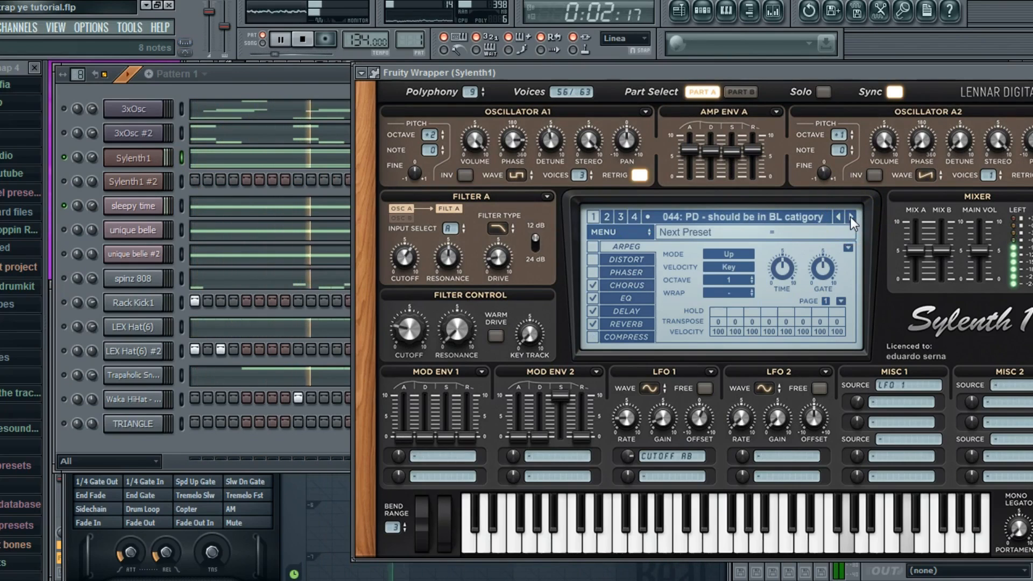
click(852, 218)
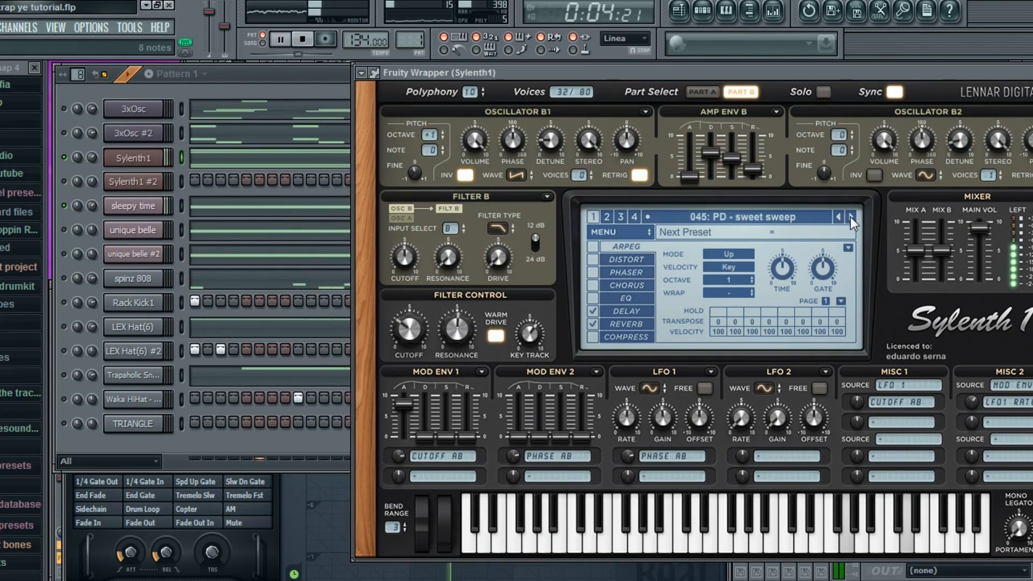
Step: Unmute the 808, drum and bell channels to hear the PD - sweet sweep chords in the full beat
click(198, 131)
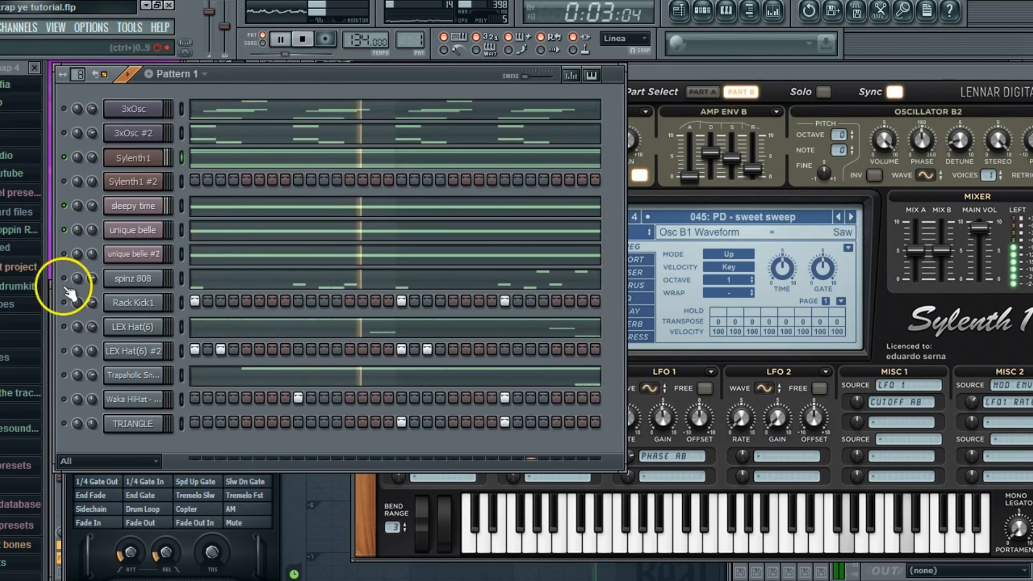
drag(69, 303, 65, 354)
drag(69, 425, 64, 403)
drag(72, 257, 69, 233)
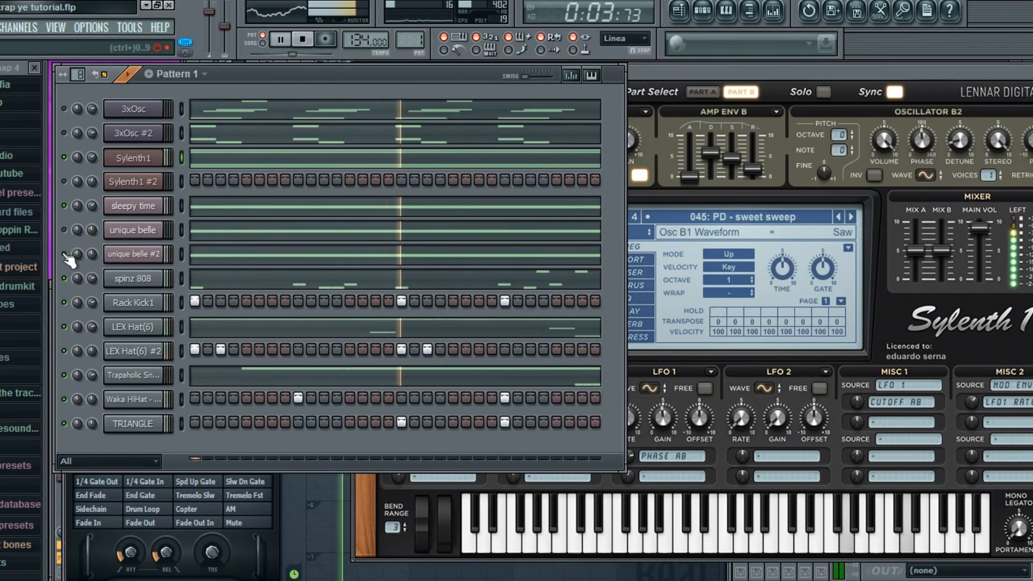
Step: Solo the Sylenth1 channel and try the PL - almost perc preset
right_click(63, 156)
click(79, 166)
click(849, 216)
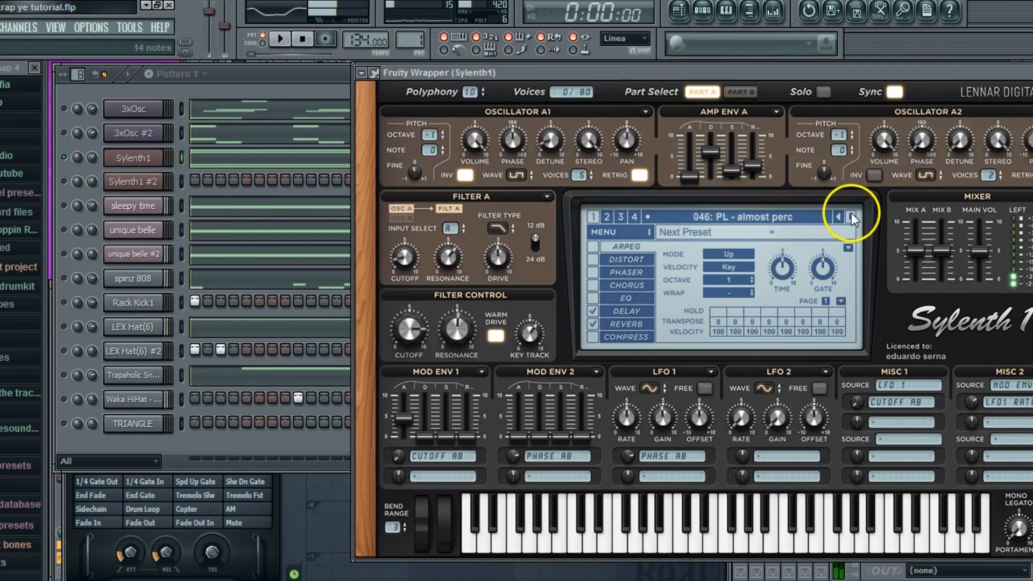
click(335, 92)
key(space)
Step: Load the PD - complementary preset in Sylenth1 and play the pattern
click(763, 214)
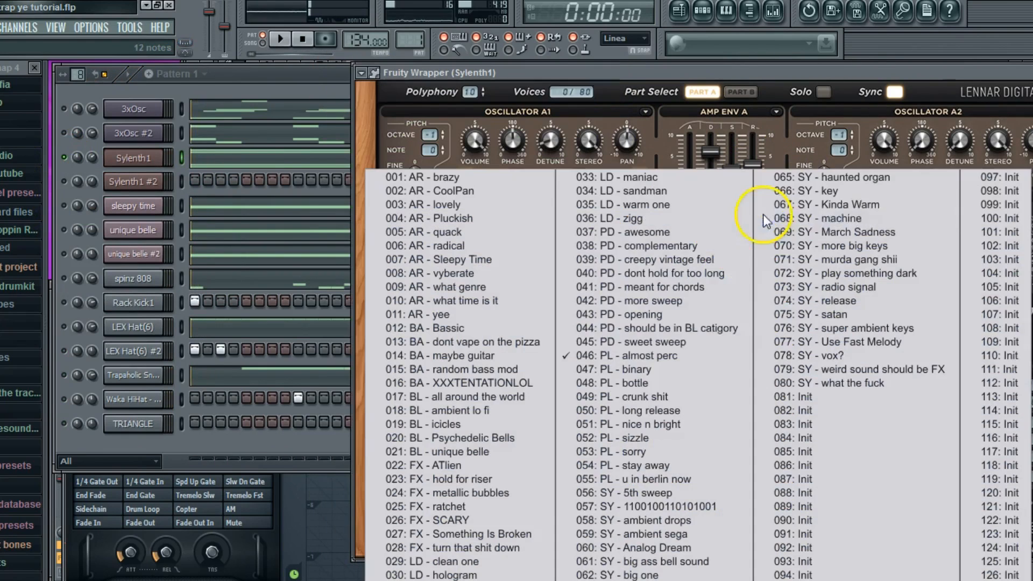
click(663, 245)
click(269, 92)
key(space)
Step: Unmute the sleepy time, unique belle and unique belle #2 channels and lower the volume of unique belle #2
click(64, 206)
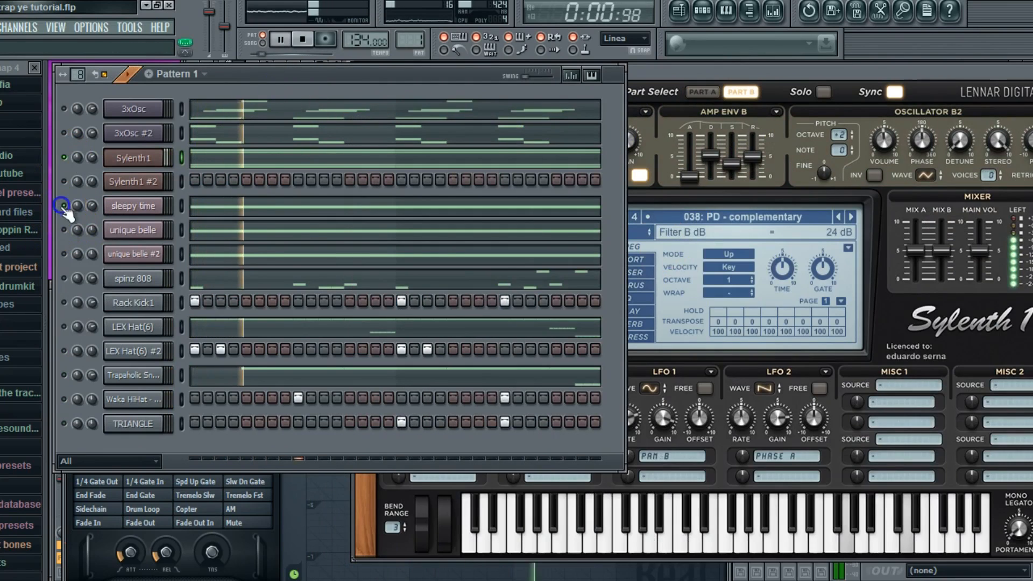
click(69, 249)
key(space)
key(space)
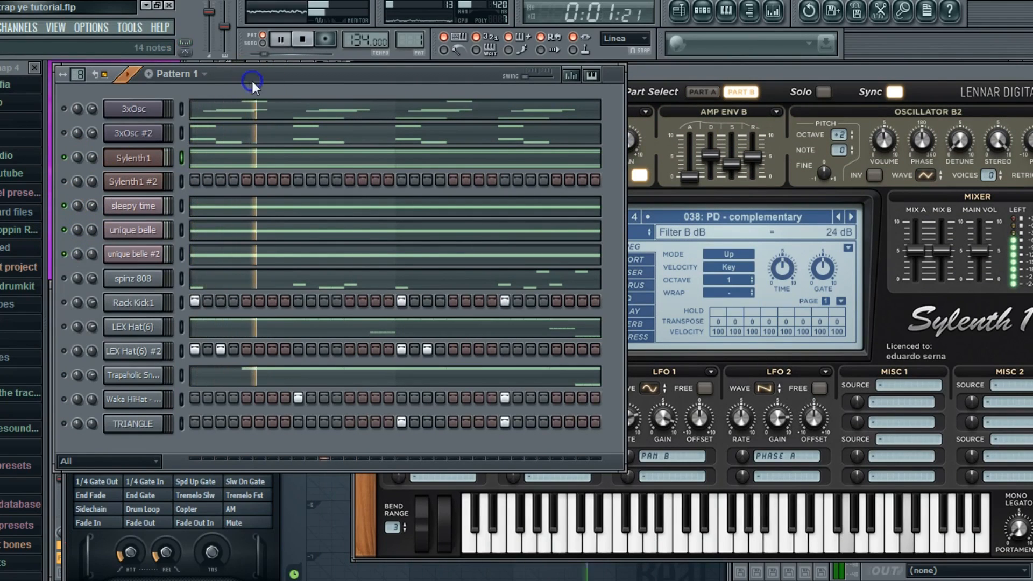
drag(91, 254, 91, 264)
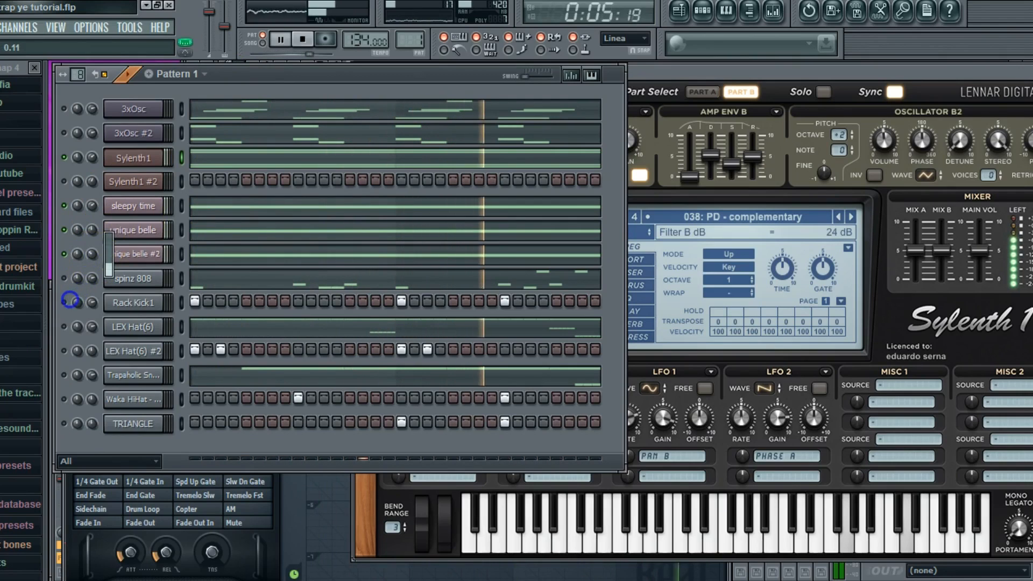
Step: Stop the pattern, open Sylenth1 #2 and try its SY - vox? and SY - key presets
click(299, 39)
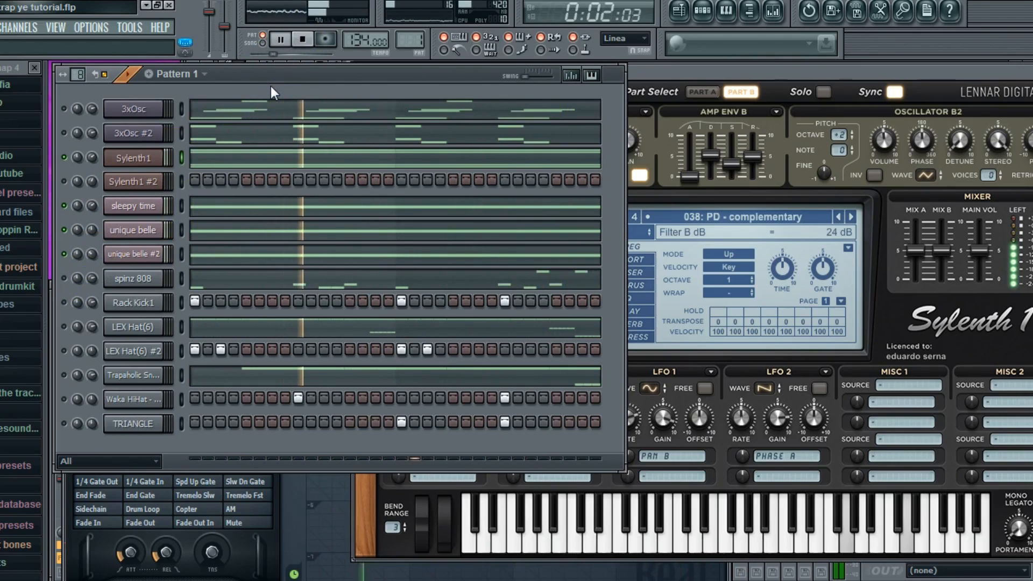
click(299, 39)
click(138, 182)
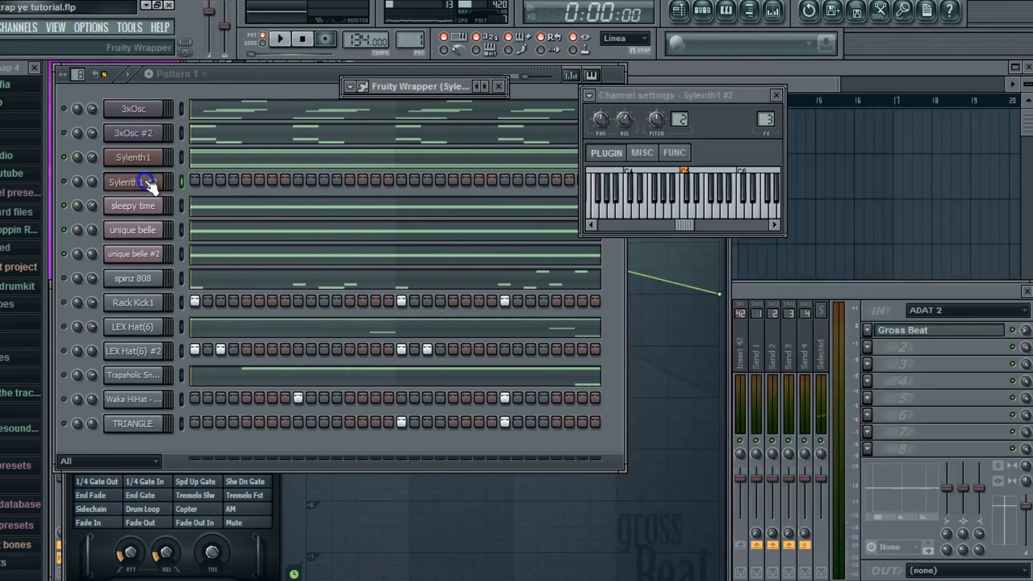
click(674, 111)
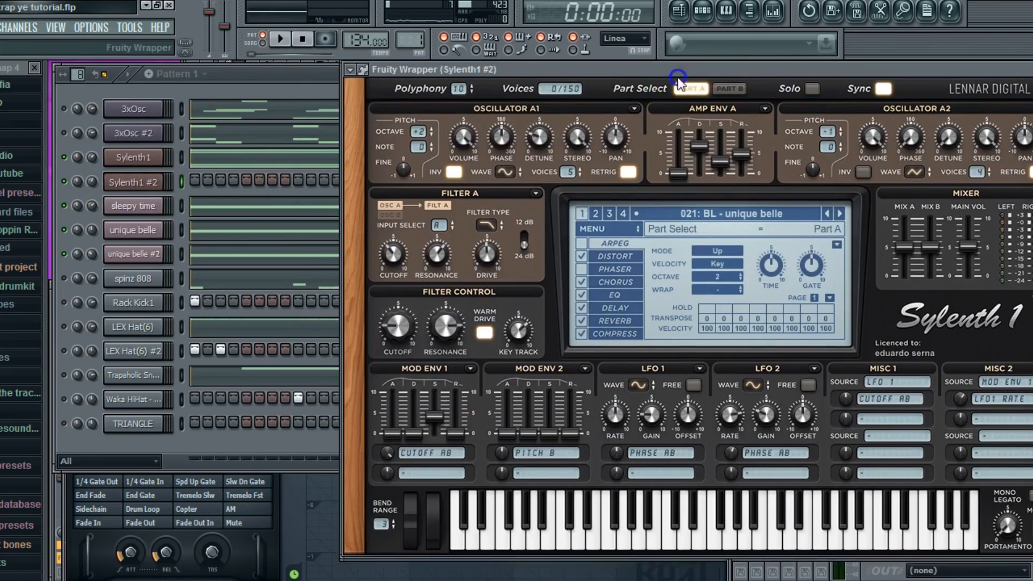
click(779, 201)
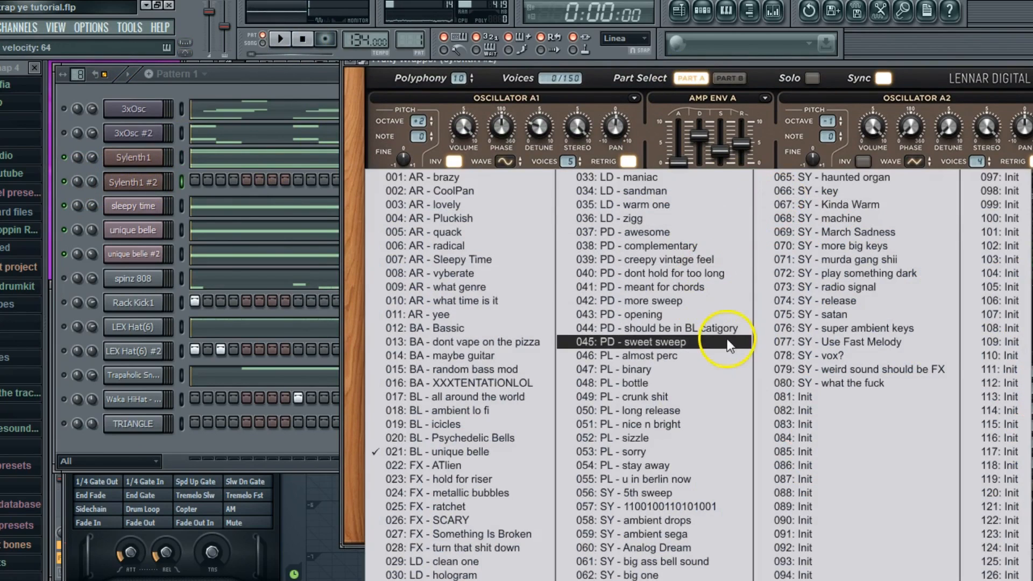
click(839, 357)
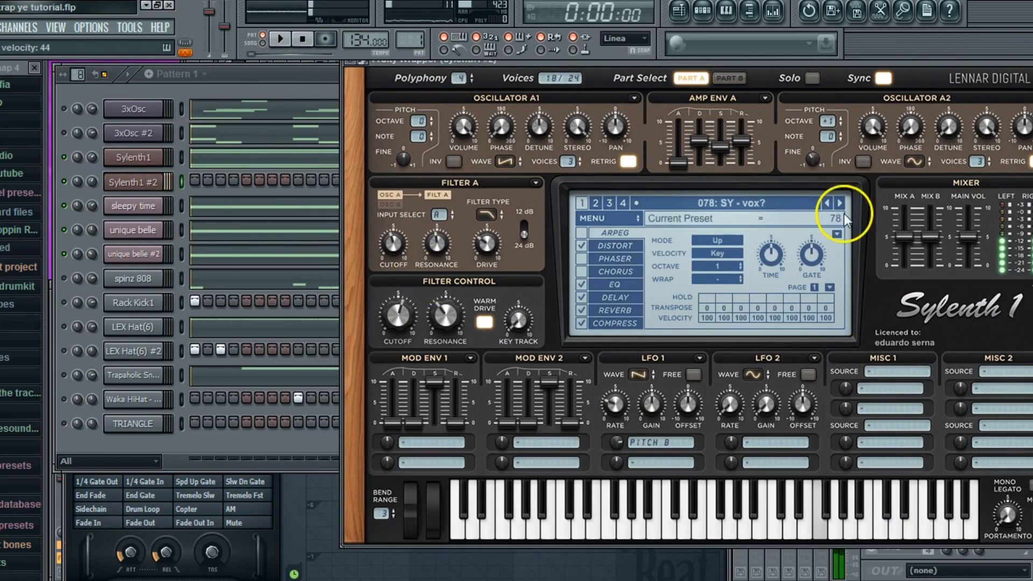
click(829, 202)
click(780, 202)
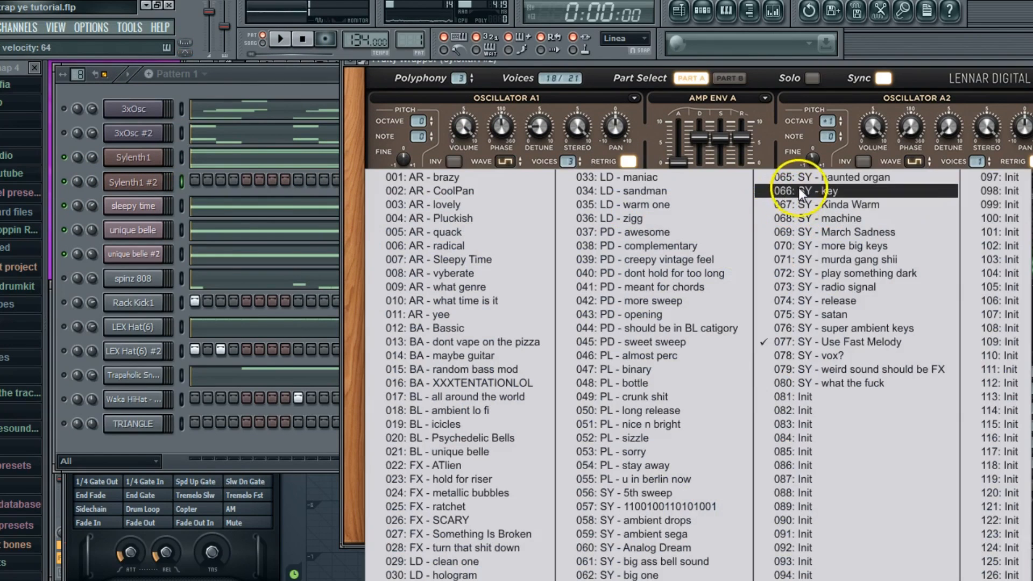
click(798, 189)
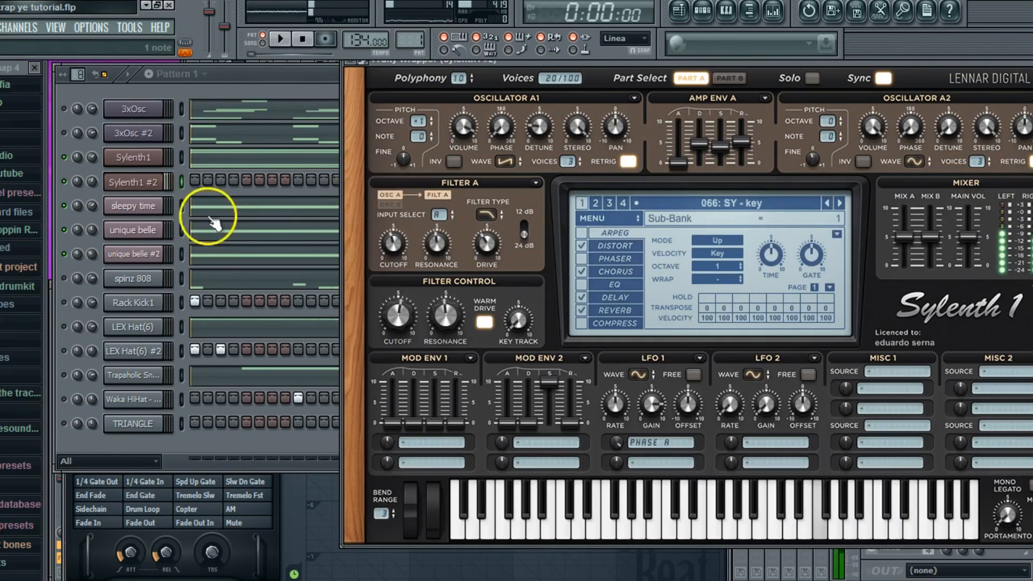
Step: Play the pattern and audition notes around G5 in the Sylenth1 #2 piano roll, then close it
click(108, 186)
key(space)
right_click(159, 183)
click(176, 184)
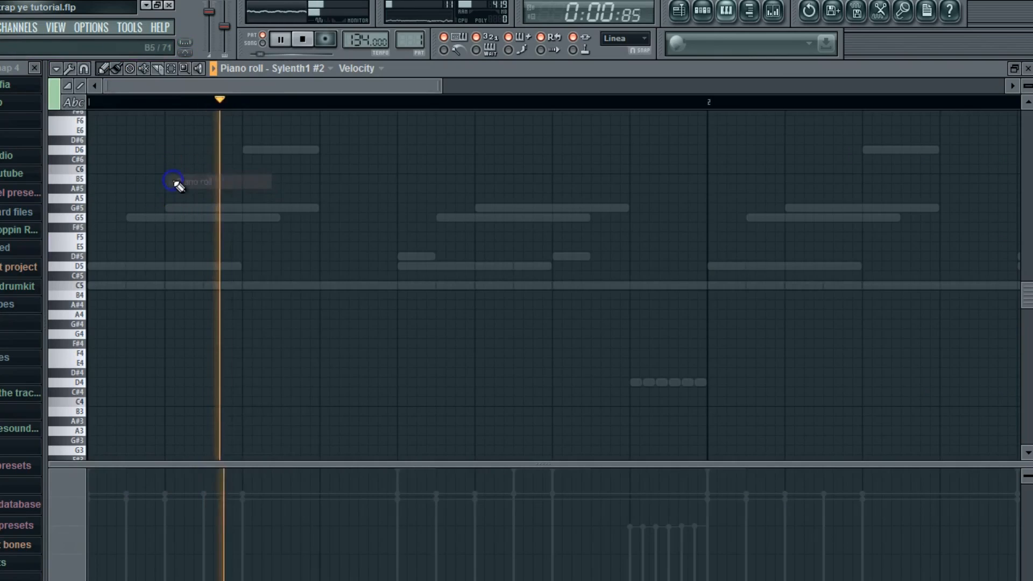
click(118, 68)
scroll(196, 245, up, 2)
click(81, 276)
click(82, 257)
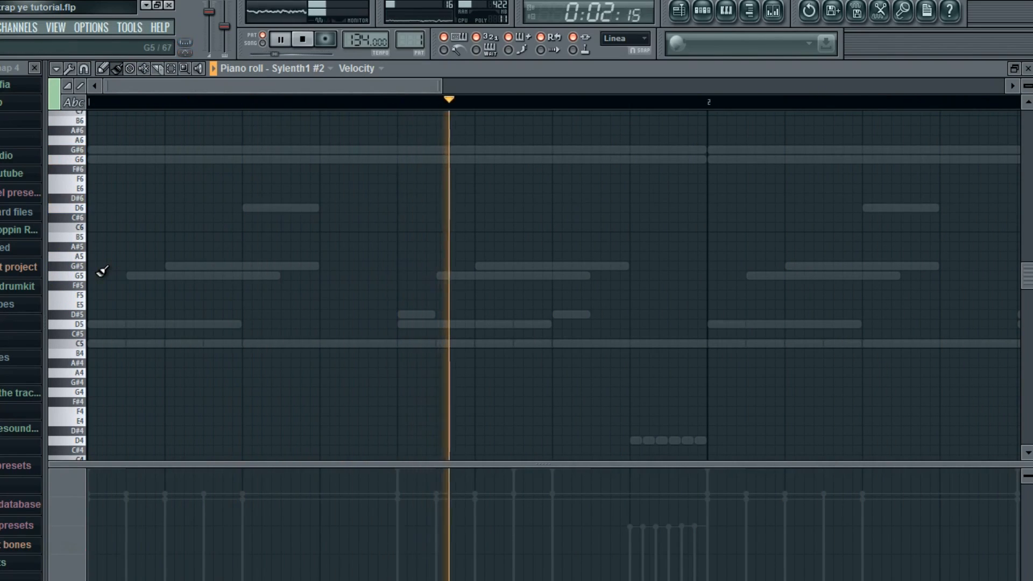
click(1028, 68)
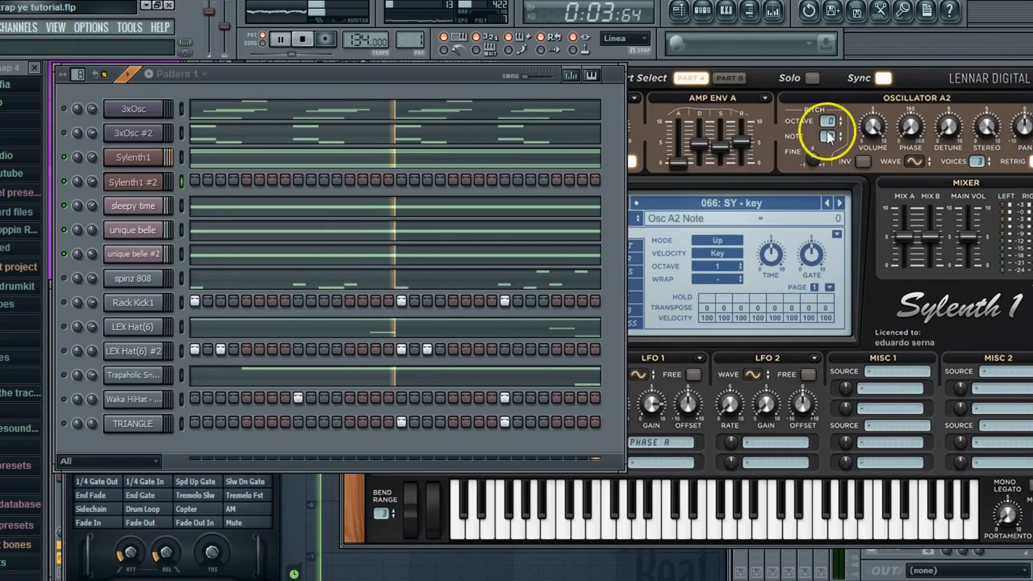
Step: Try the AR - yee and BA - Bassic presets in Sylenth1 #2
click(695, 199)
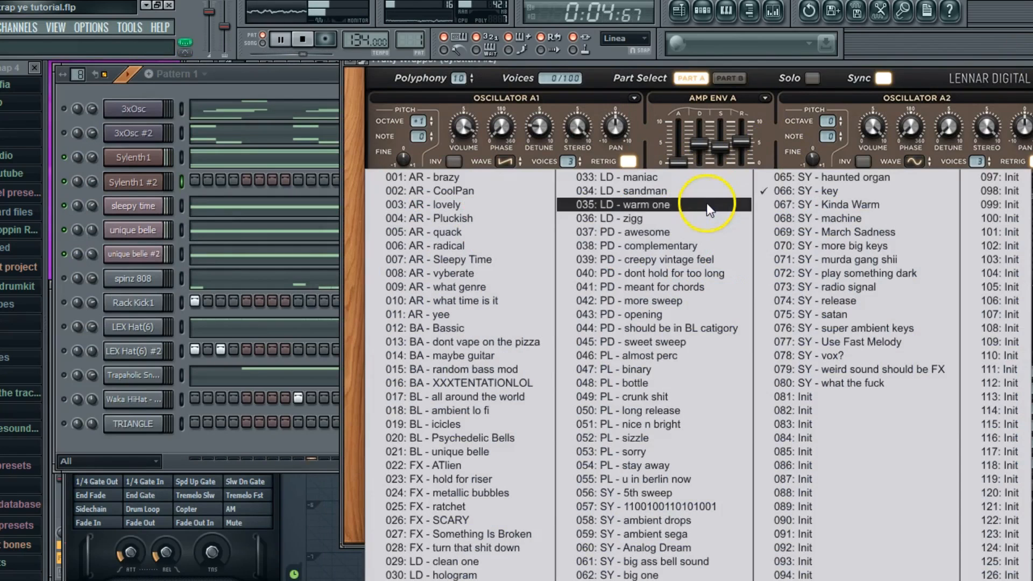
click(467, 316)
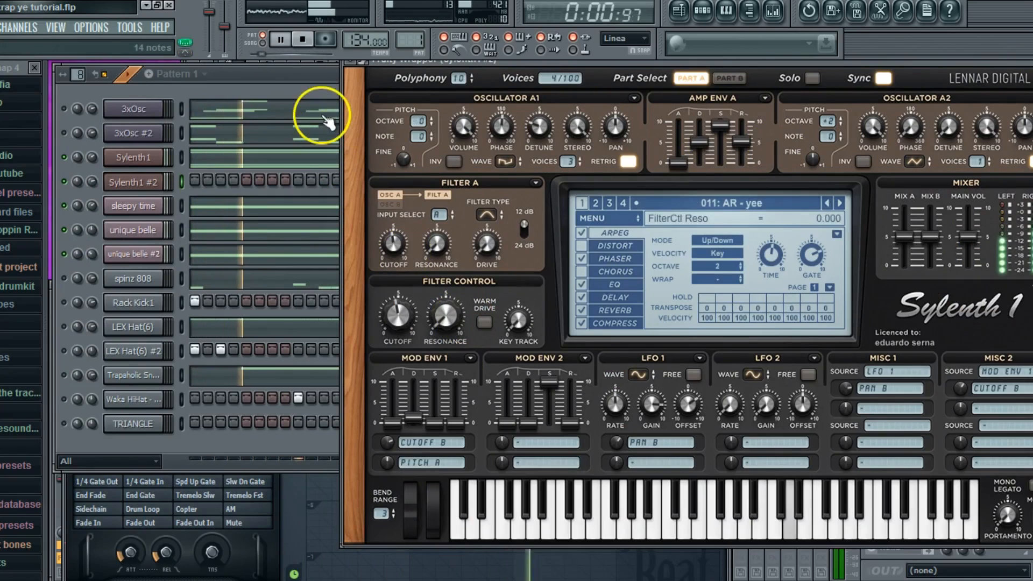
click(579, 210)
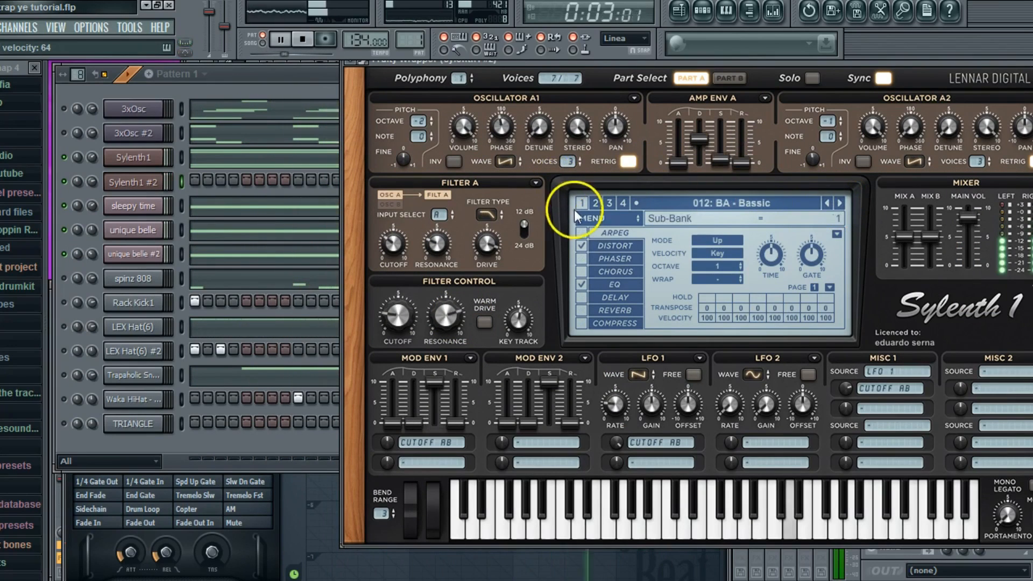
click(574, 210)
click(365, 124)
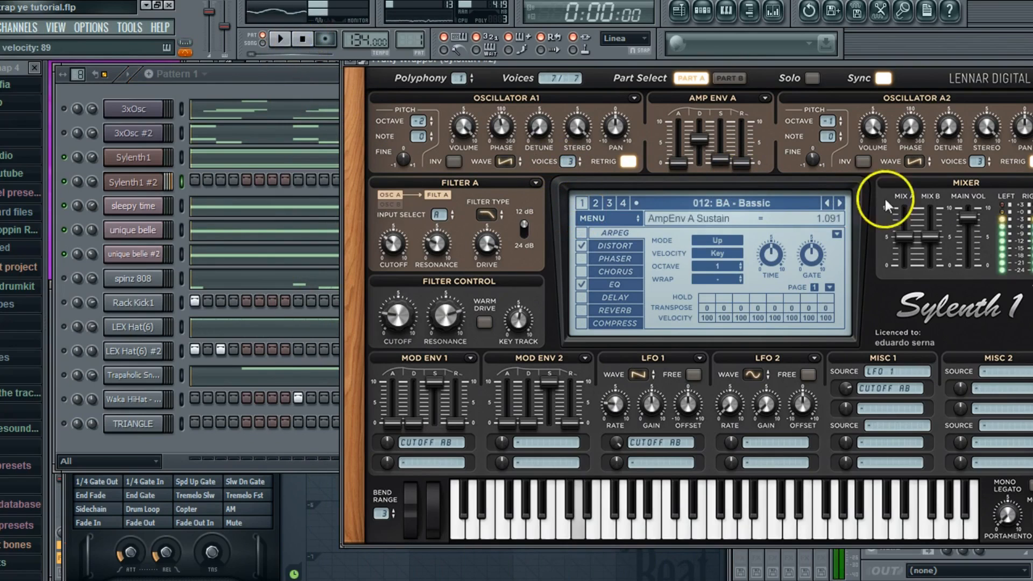
Step: Load the BA - dont vape on the pizza preset in Sylenth1 #2 and audition it with the pattern
click(839, 199)
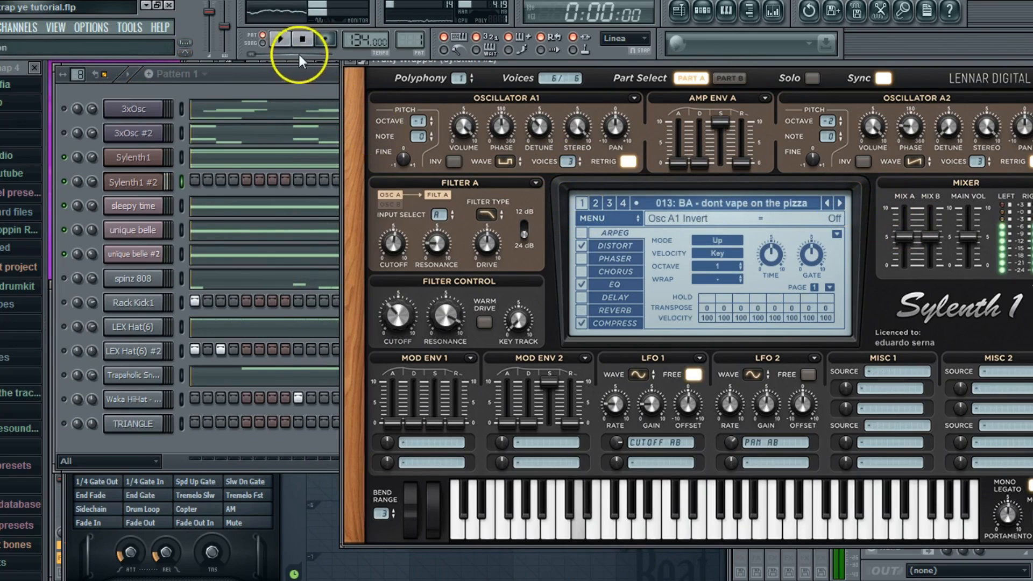
click(280, 39)
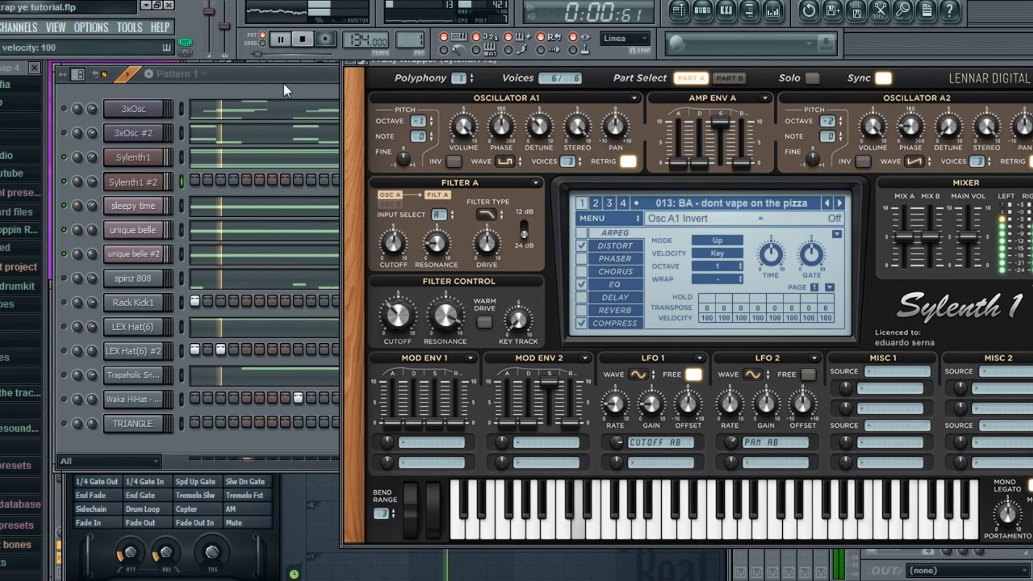
click(325, 41)
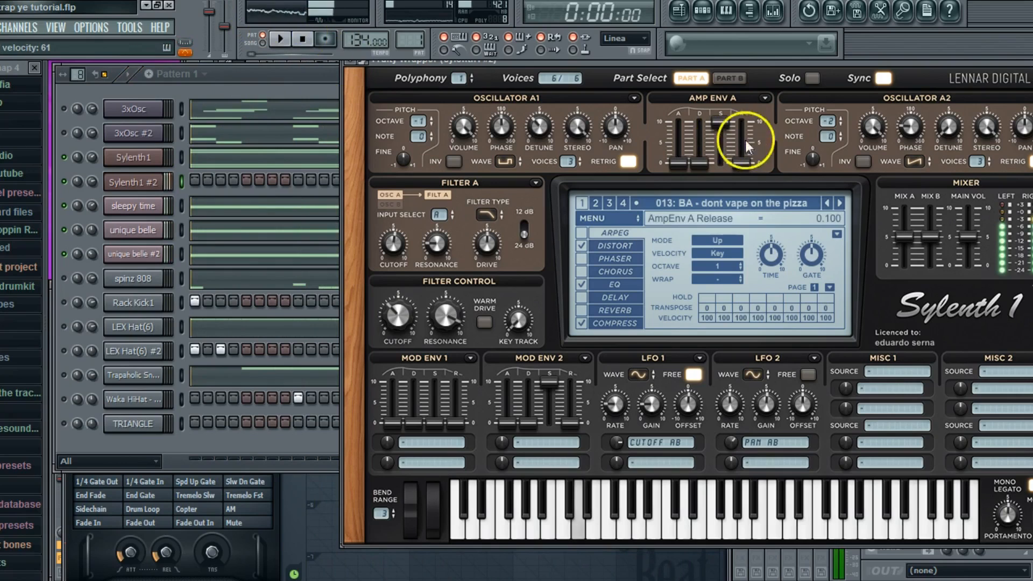
Step: Audition the following Sylenth1 #2 presets from BA - maybe guitar through BL - all around the world
click(844, 202)
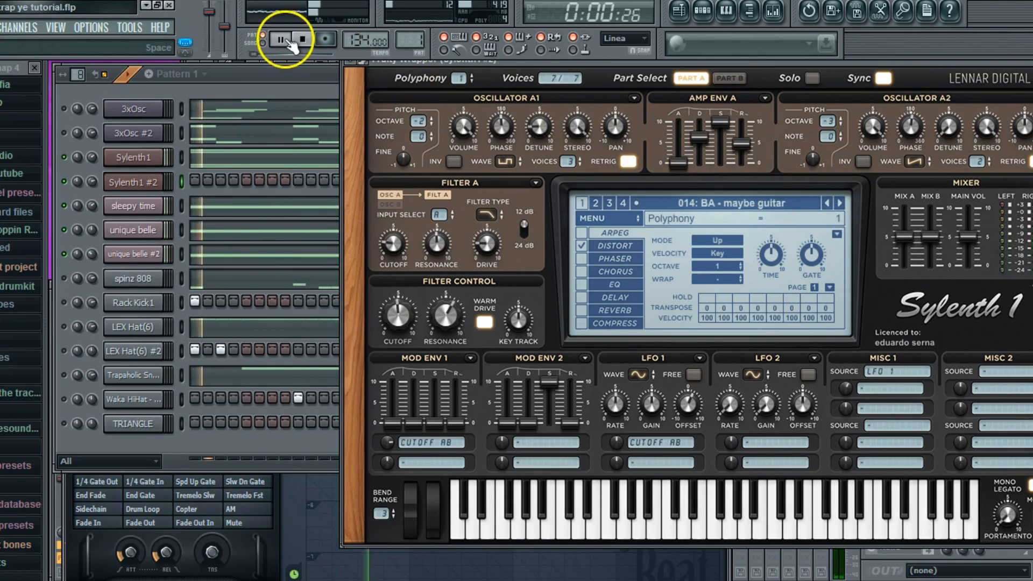
click(841, 203)
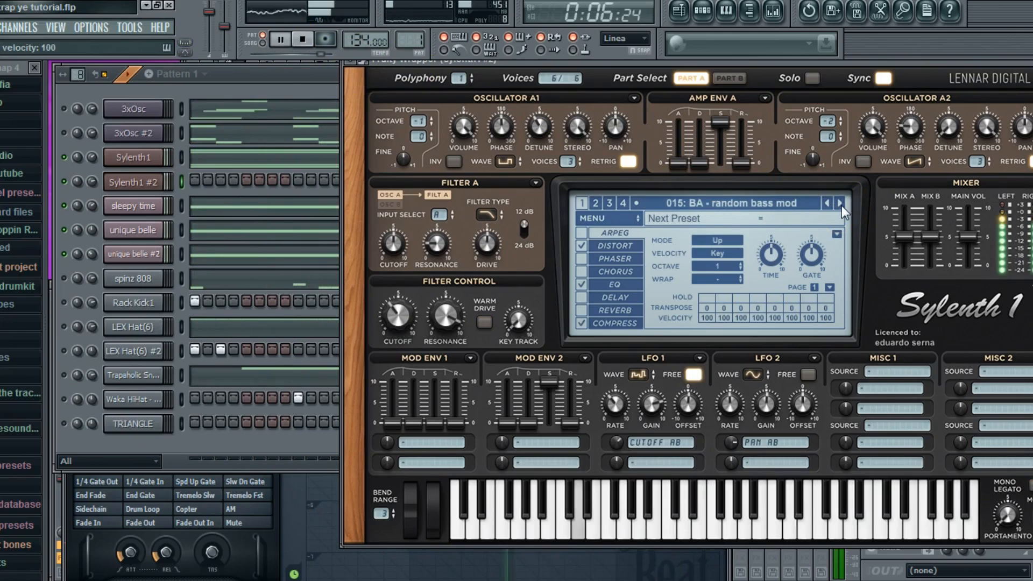
click(841, 204)
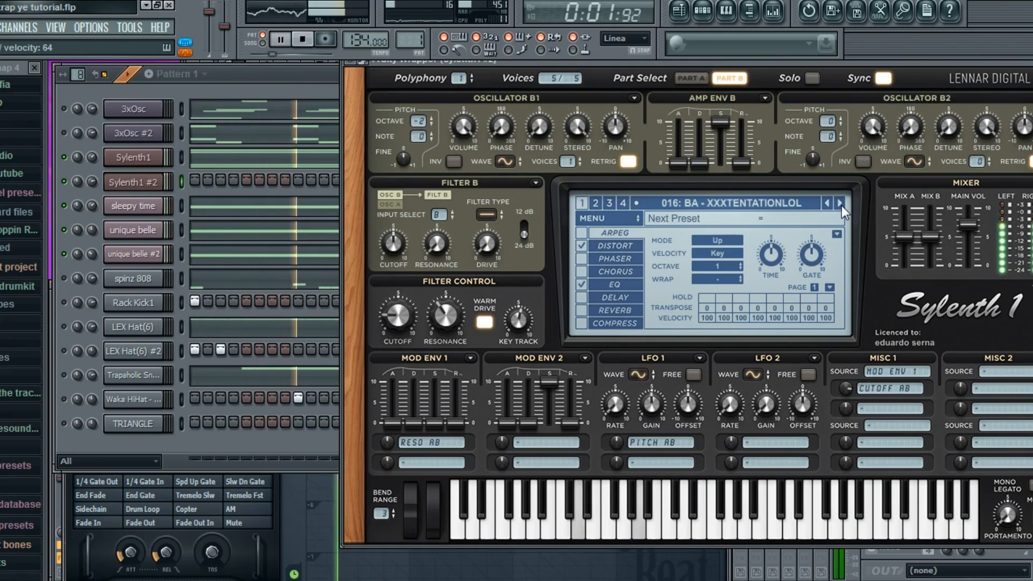
click(840, 203)
Step: Step back through the bass presets to BA - Bassic, then return to BA - dont vape on the pizza
click(829, 203)
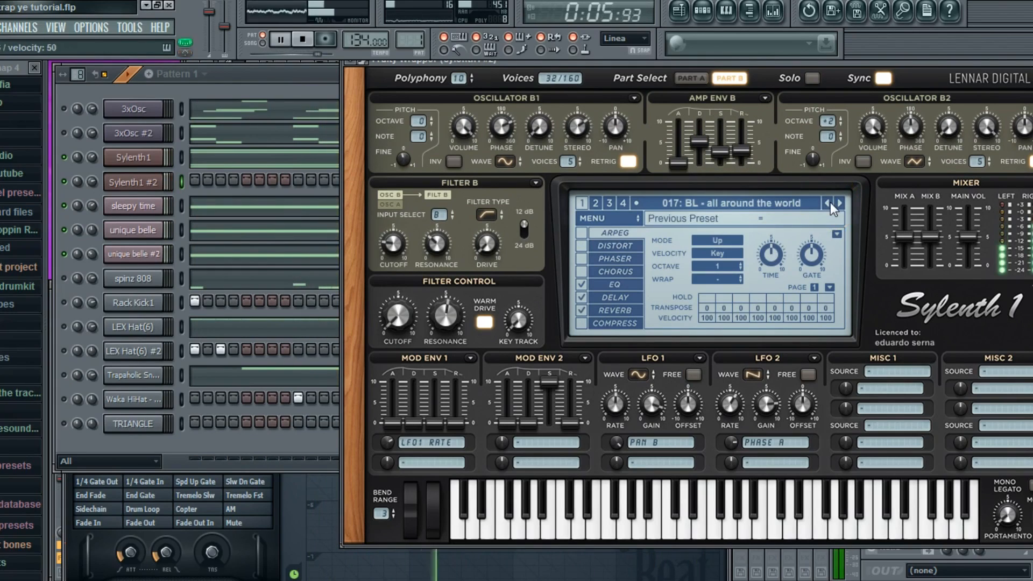
click(825, 203)
click(825, 203)
click(825, 202)
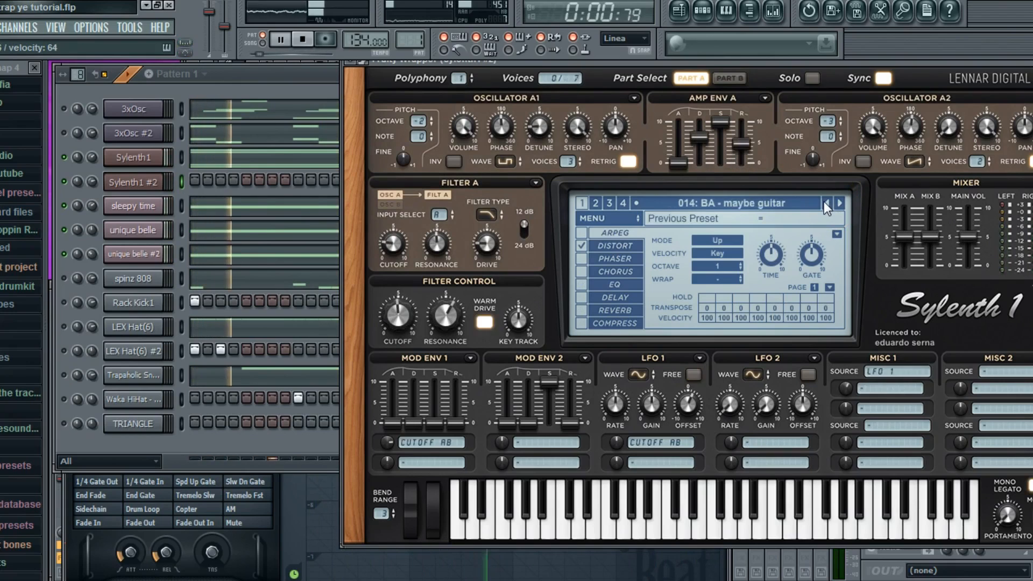
click(826, 203)
click(825, 202)
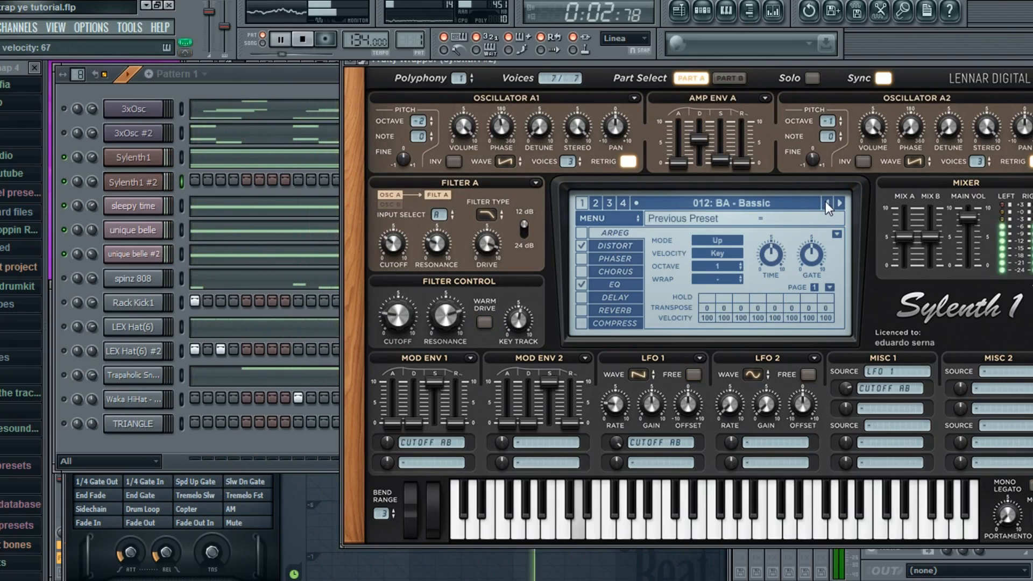
click(839, 202)
Step: In the Sylenth1 #2 piano roll, enter a half-bar D5 note followed by a half-bar D#5 note in bar 1
click(214, 182)
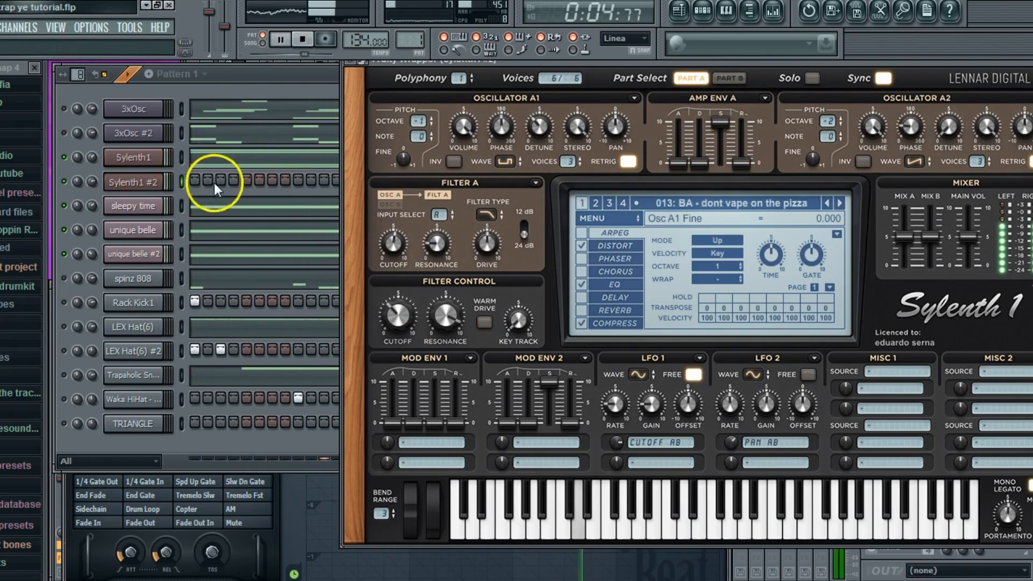
right_click(155, 184)
click(180, 182)
drag(100, 270, 39, 275)
drag(706, 265, 401, 264)
key(space)
key(space)
click(401, 257)
scroll(259, 87, right, 1)
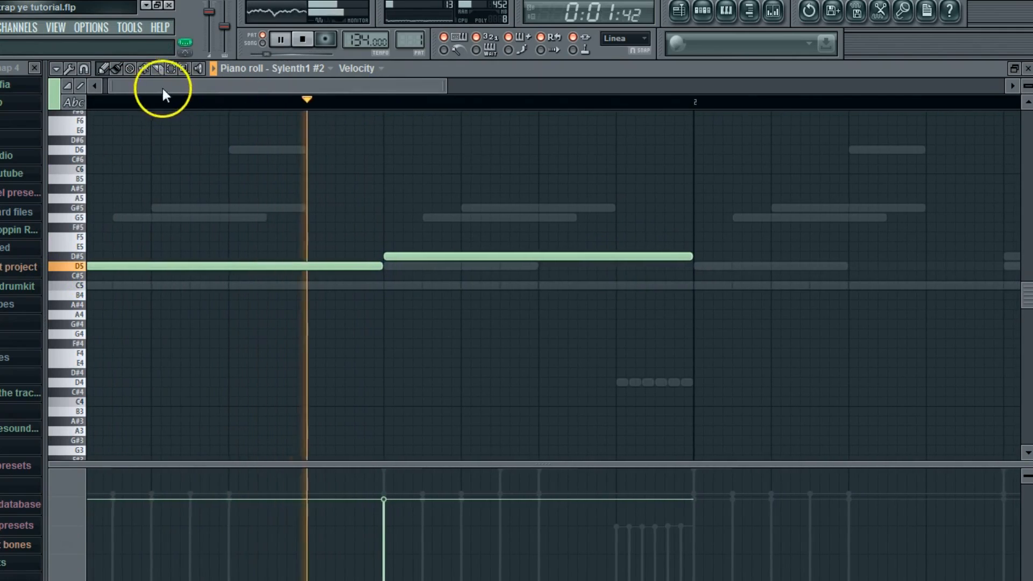
Step: Transpose both Sylenth1 #2 bass notes down one octave to D4 and D#4 and replay the pattern
key(ctrl+a)
drag(97, 264, 92, 385)
key(space)
key(space)
Step: Duplicate the two bass notes into bar 2 and close the piano roll
click(56, 68)
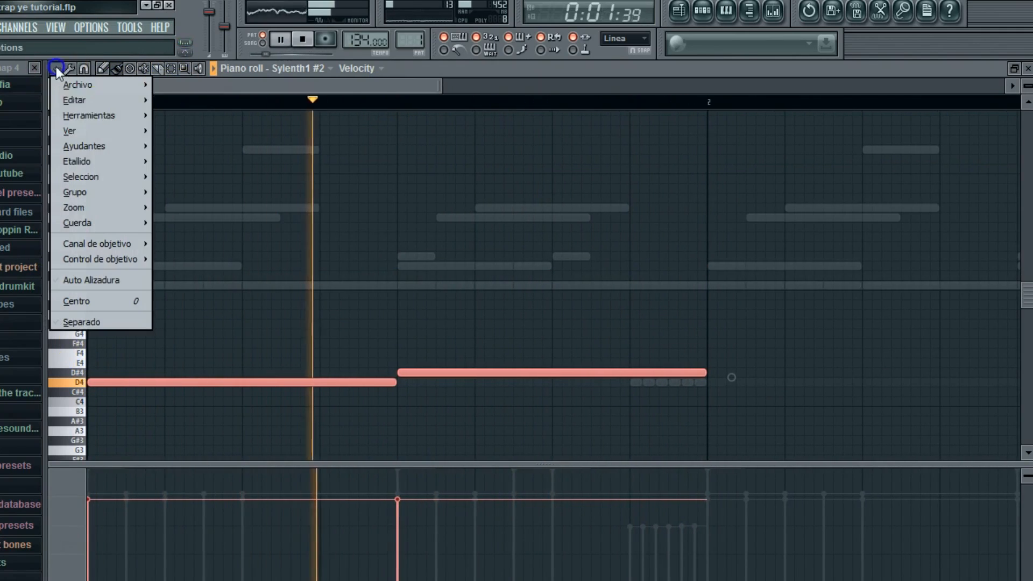
mouse_move(134, 102)
click(157, 145)
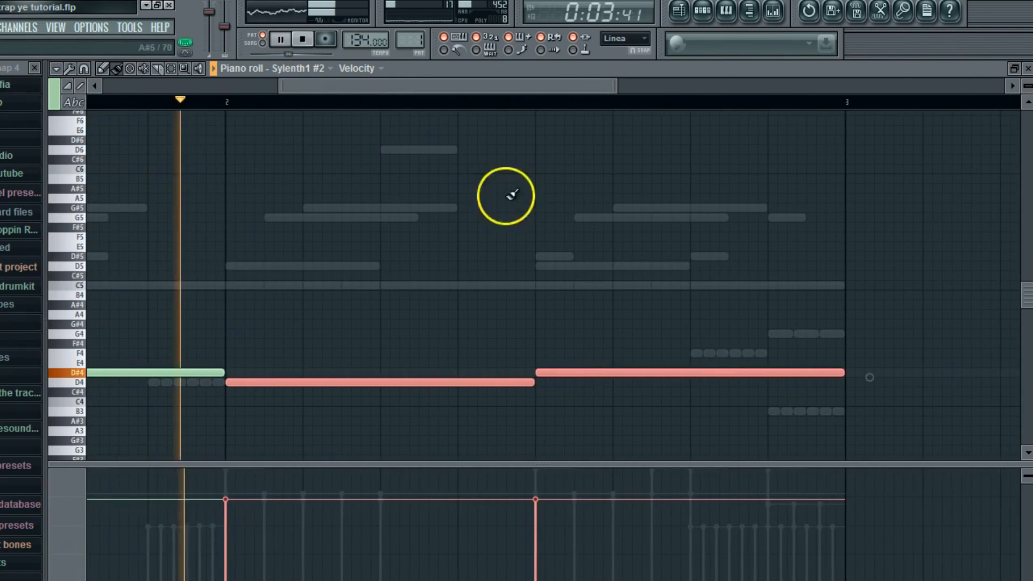
click(1028, 69)
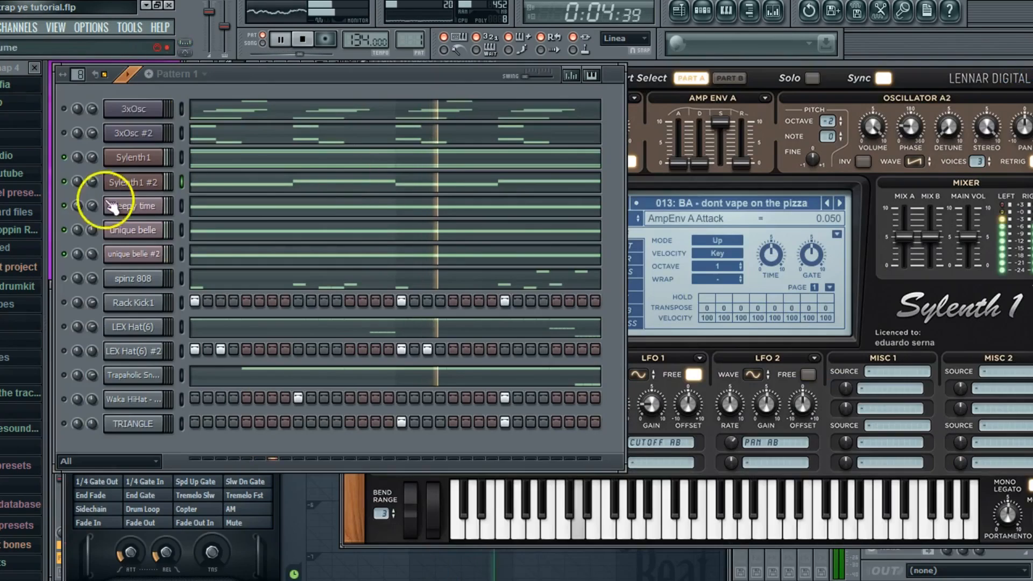
Step: Solo the Sylenth1 #2 channel and load the BA - random bass mod preset
right_click(70, 185)
click(75, 187)
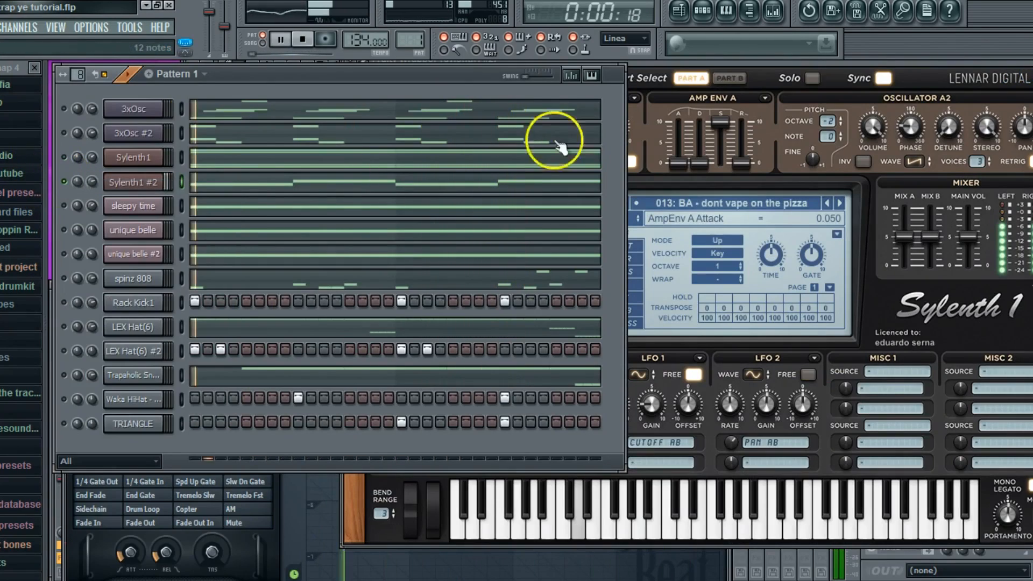
click(840, 204)
click(838, 204)
click(205, 85)
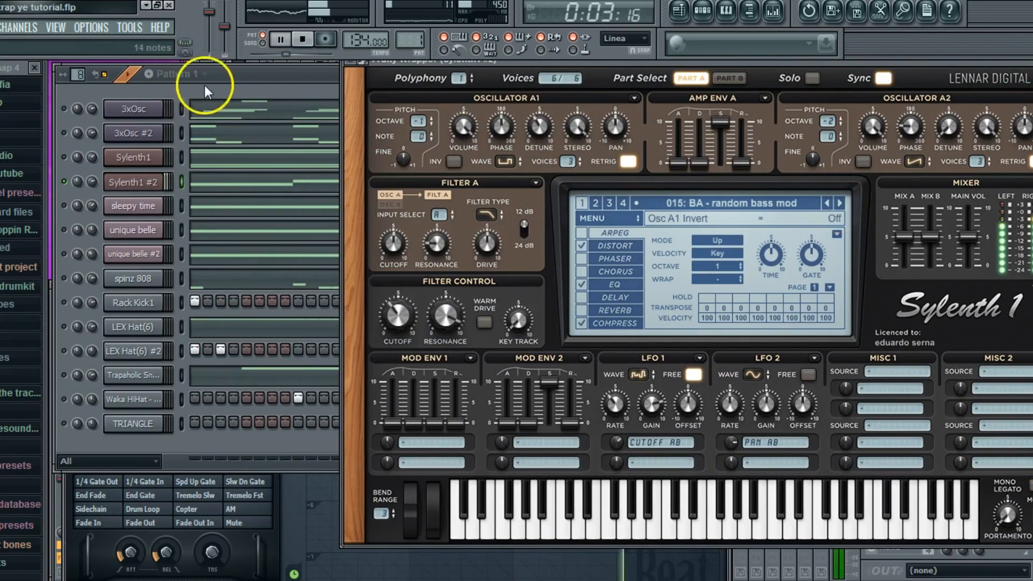
Step: Unmute sleepy time and unique belle, adjust unique belle's volume, leave unique belle #2 muted and replay the pattern
key(space)
drag(65, 205, 66, 229)
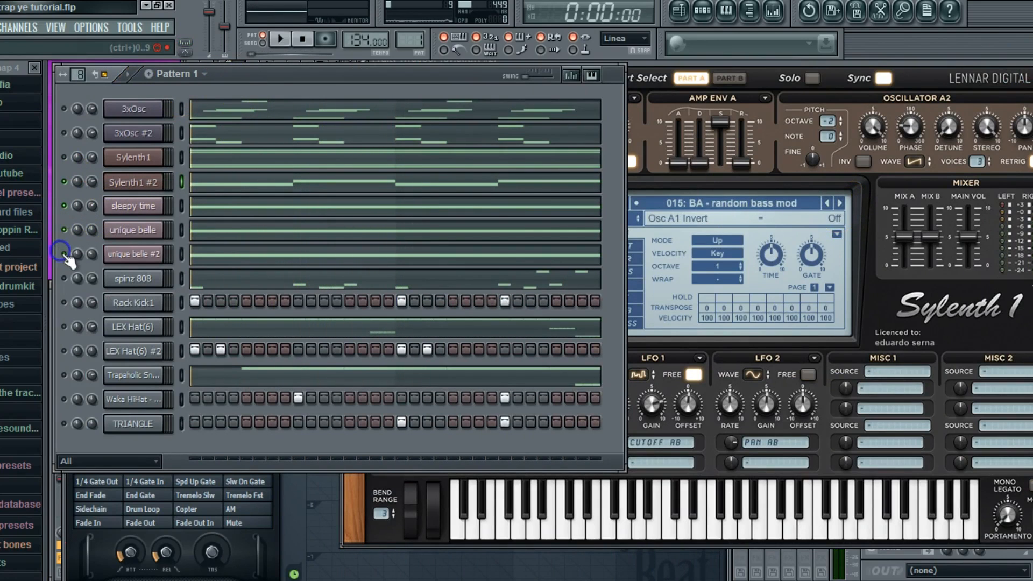
key(space)
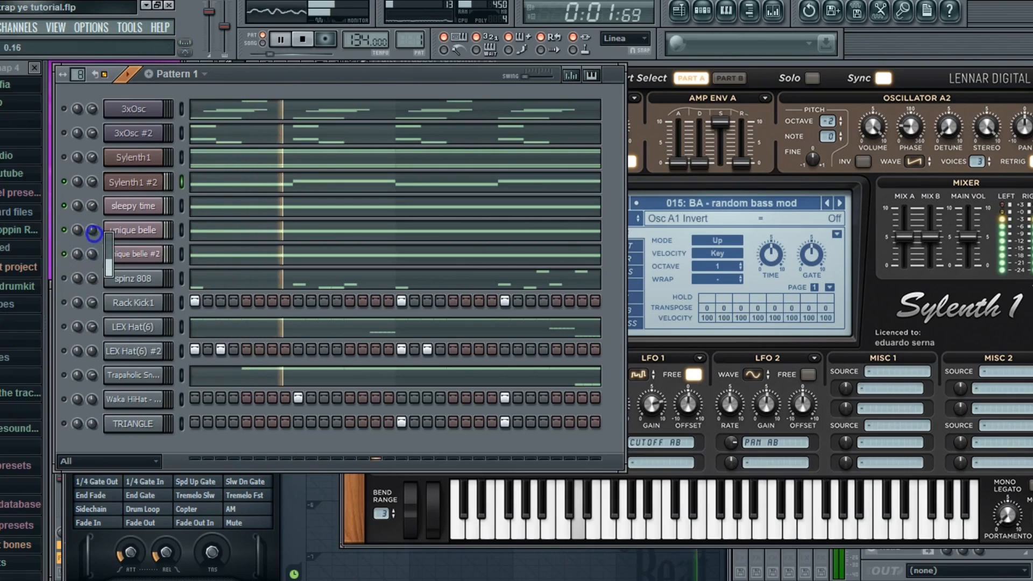
drag(86, 231, 83, 234)
click(65, 255)
key(space)
key(space)
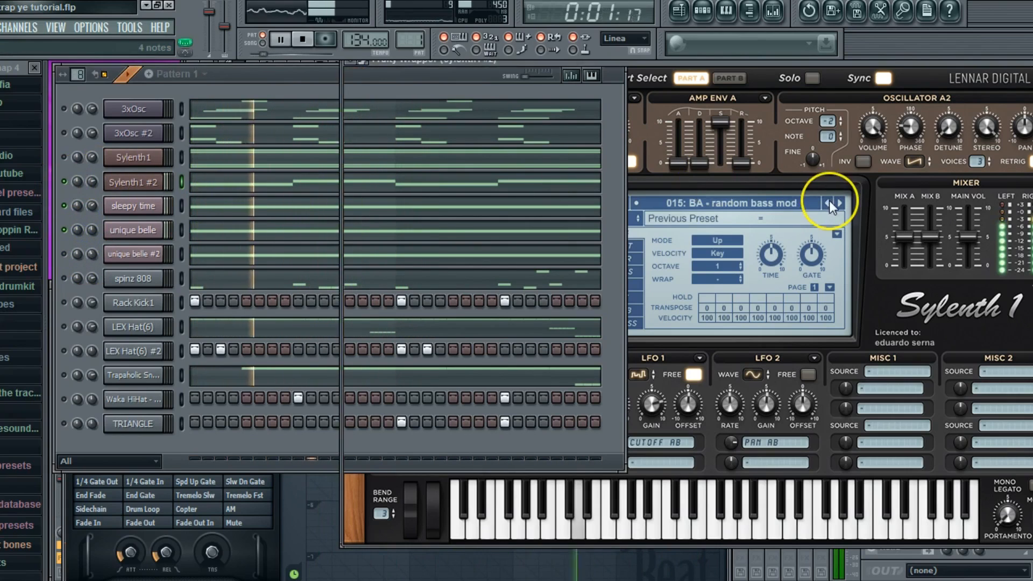
Step: Switch Sylenth1 #2 back to the BA - Bassic preset
click(827, 203)
click(828, 203)
click(827, 203)
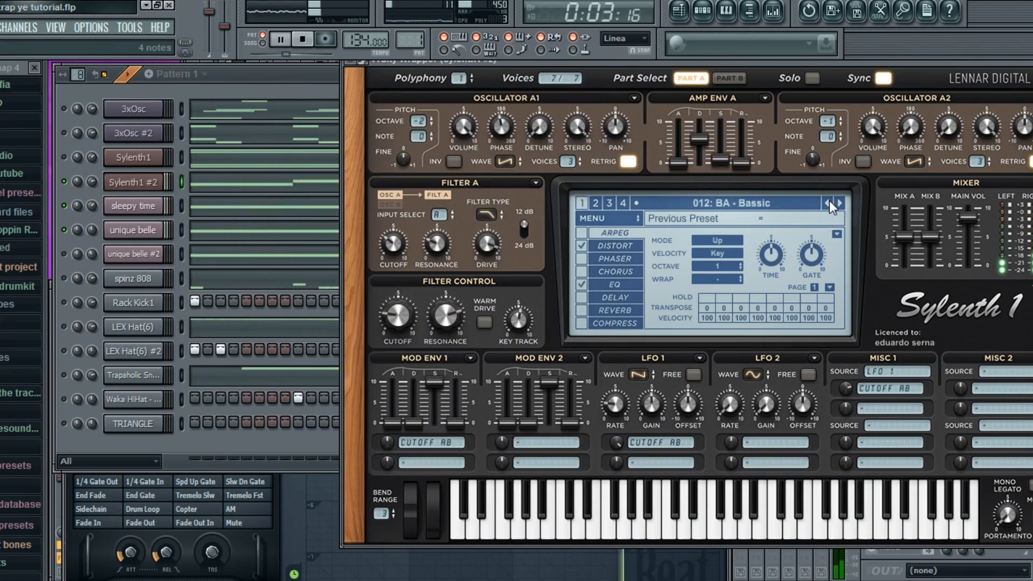
Step: Select all the Sylenth1 #2 bass notes in the piano roll and move them up one octave to D5 and D#5
click(227, 183)
click(171, 69)
drag(65, 188, 93, 138)
scroll(121, 215, up, 3)
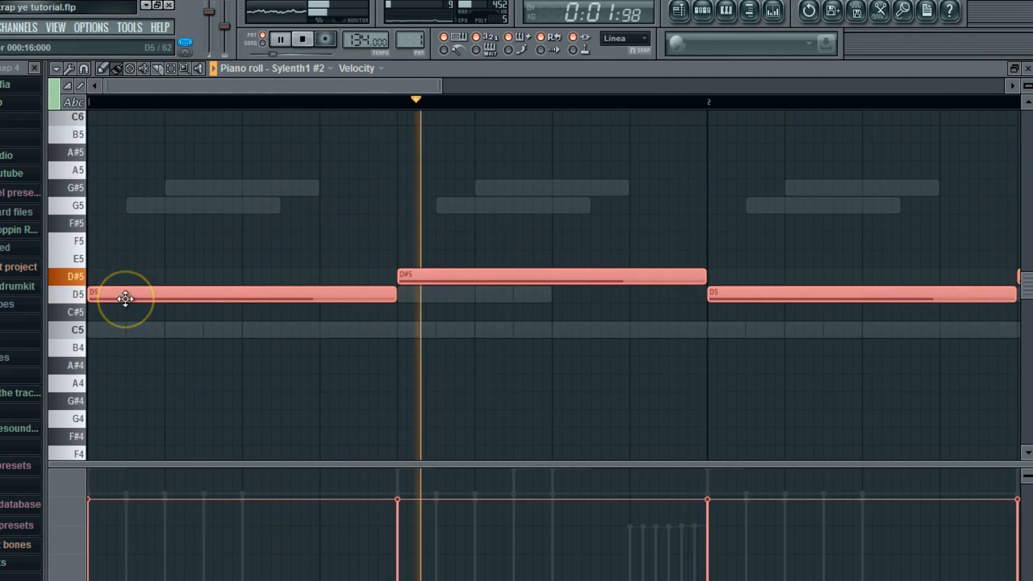
Step: Move all the selected Sylenth1 #2 bass notes down one octave to D4 and D#4 and close the piano roll
drag(83, 297, 88, 420)
scroll(100, 378, down, 2)
scroll(100, 379, down, 1)
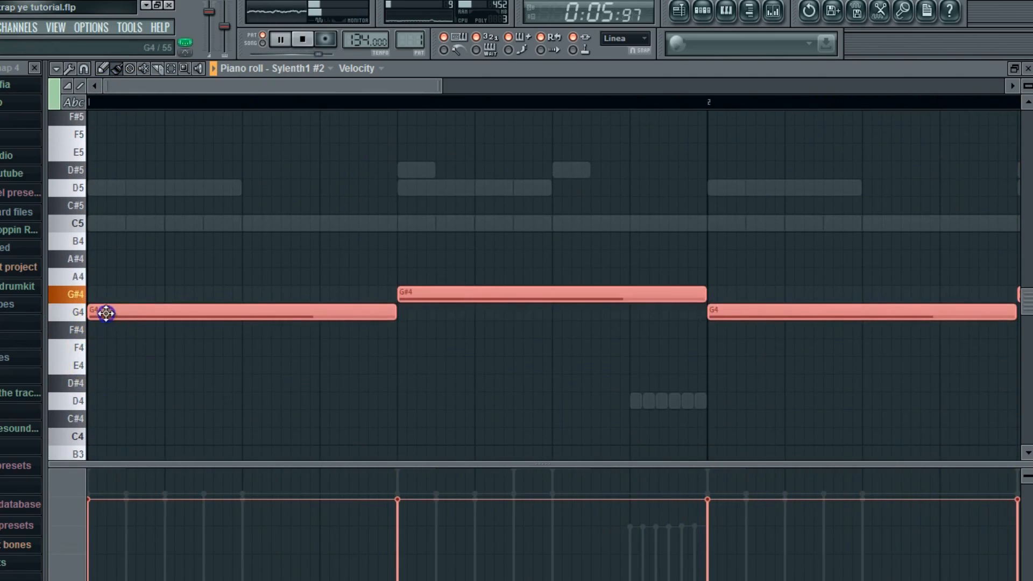
drag(101, 311, 94, 408)
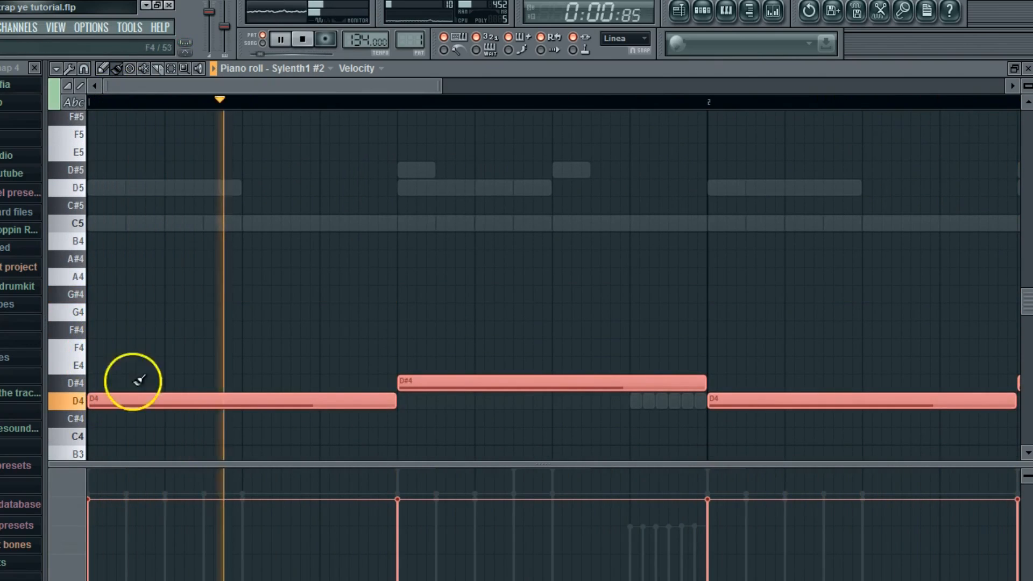
click(1029, 69)
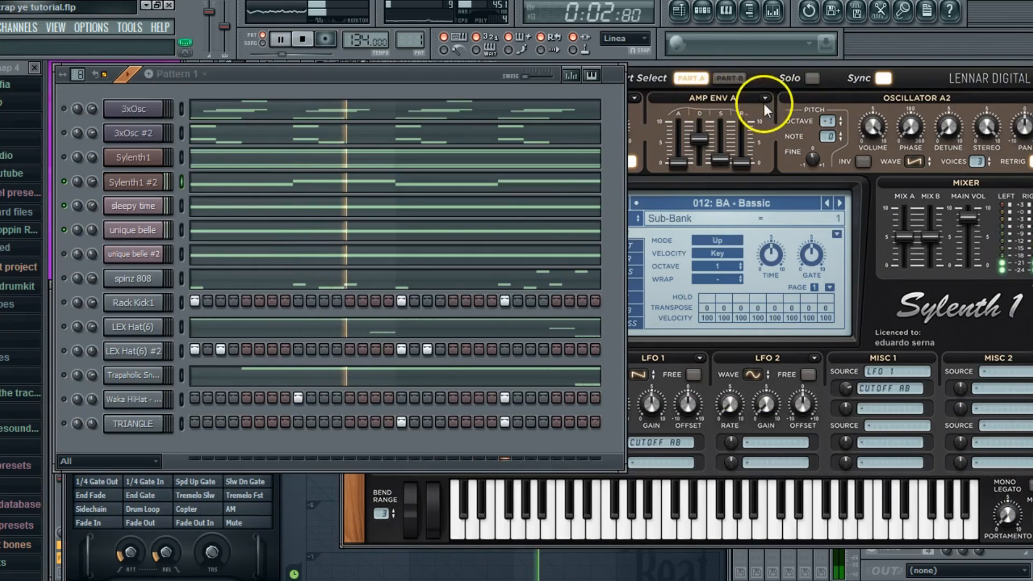
Step: Try higher octave values for oscillator A2 of the BA - Bassic preset and set it back to -1
click(781, 77)
drag(834, 123, 835, 112)
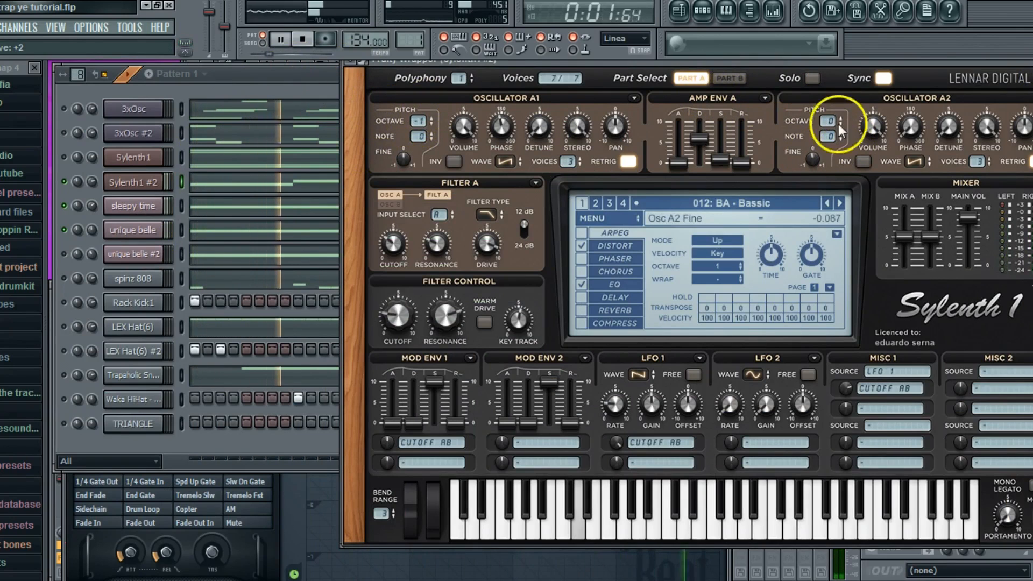
drag(834, 120, 827, 125)
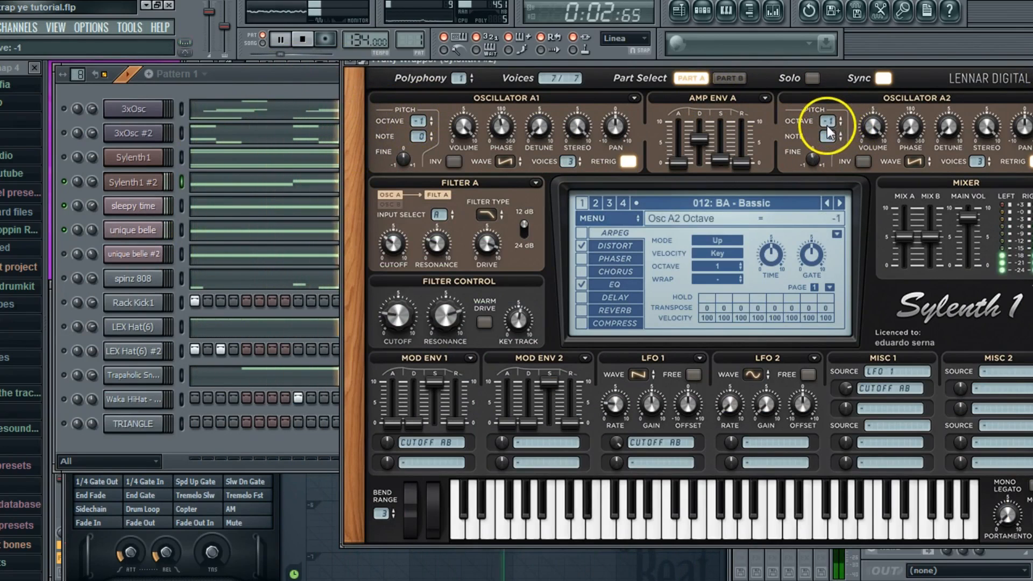
Step: Delete all the Sylenth1 #2 bass notes in its piano roll and close it
click(267, 95)
click(223, 180)
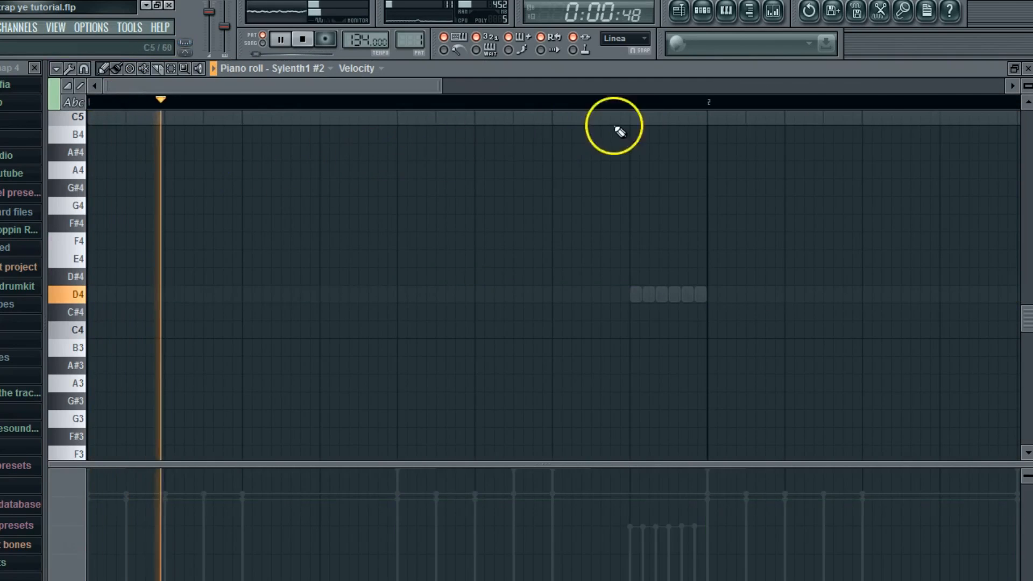
click(1014, 68)
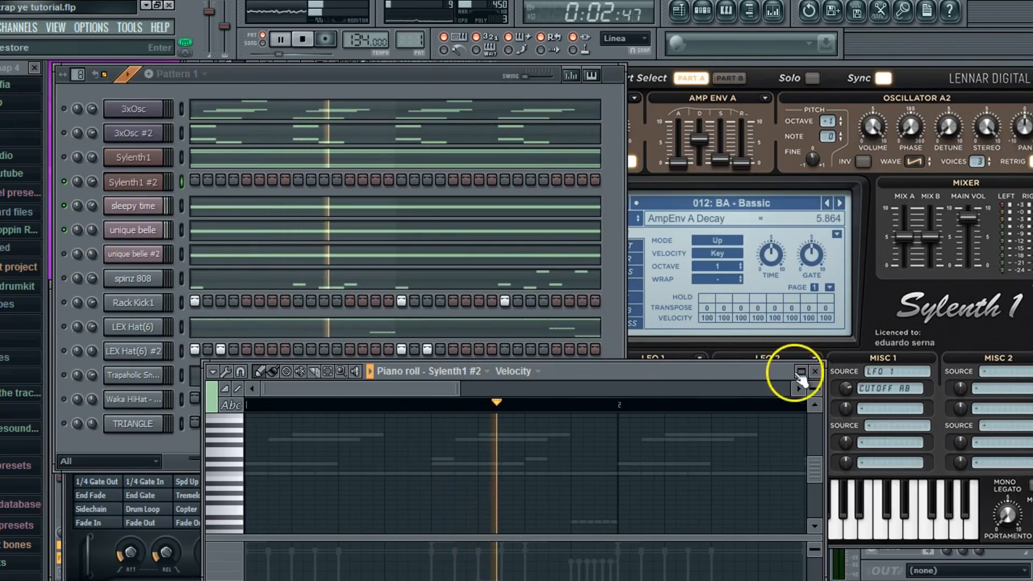
click(816, 372)
Step: Audition the ambient lo fi, icicles and Psychedelic Bells presets in Sylenth1 #2 and load preset 057 from the SY group
click(637, 164)
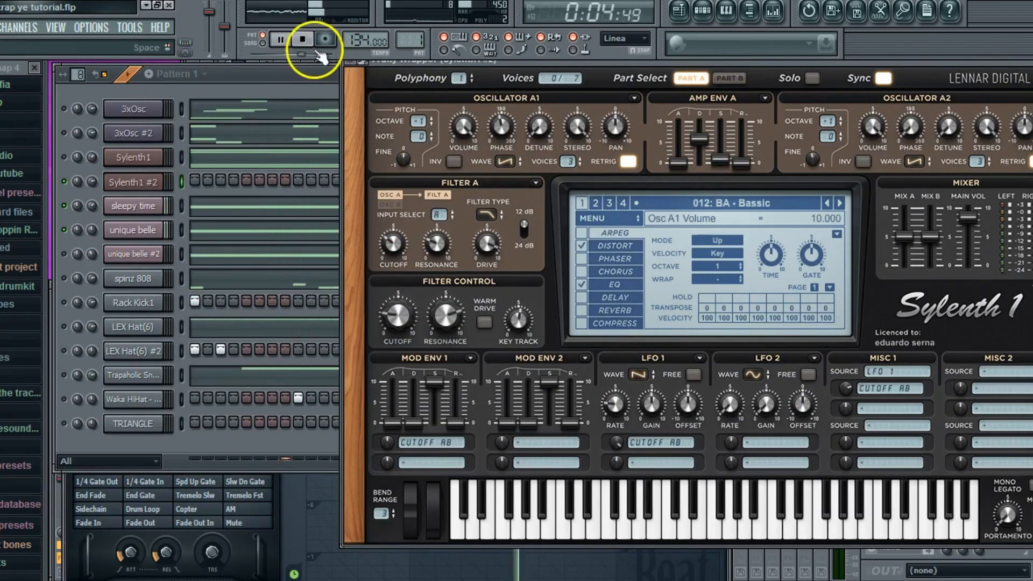
click(686, 202)
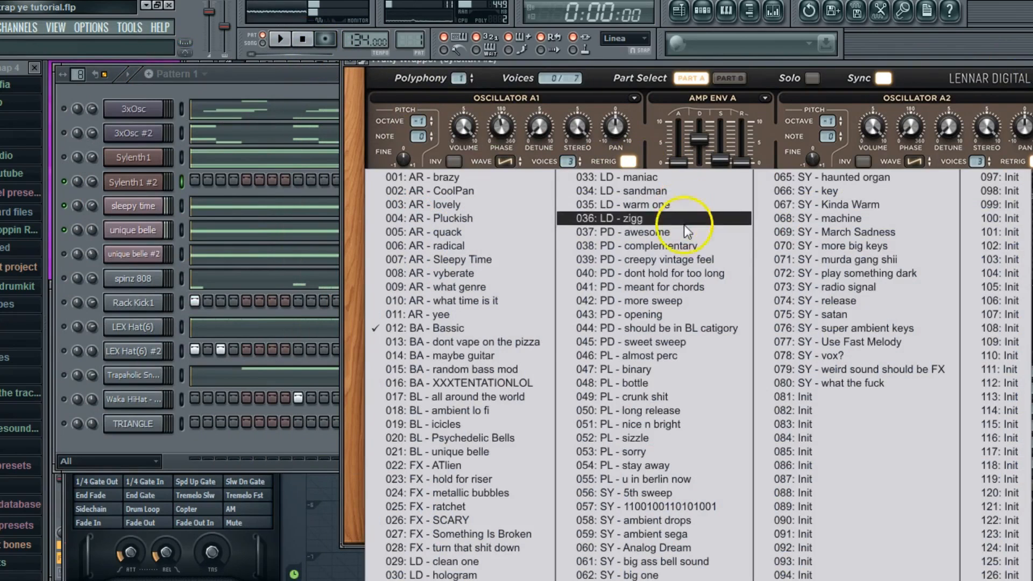
click(480, 411)
click(840, 203)
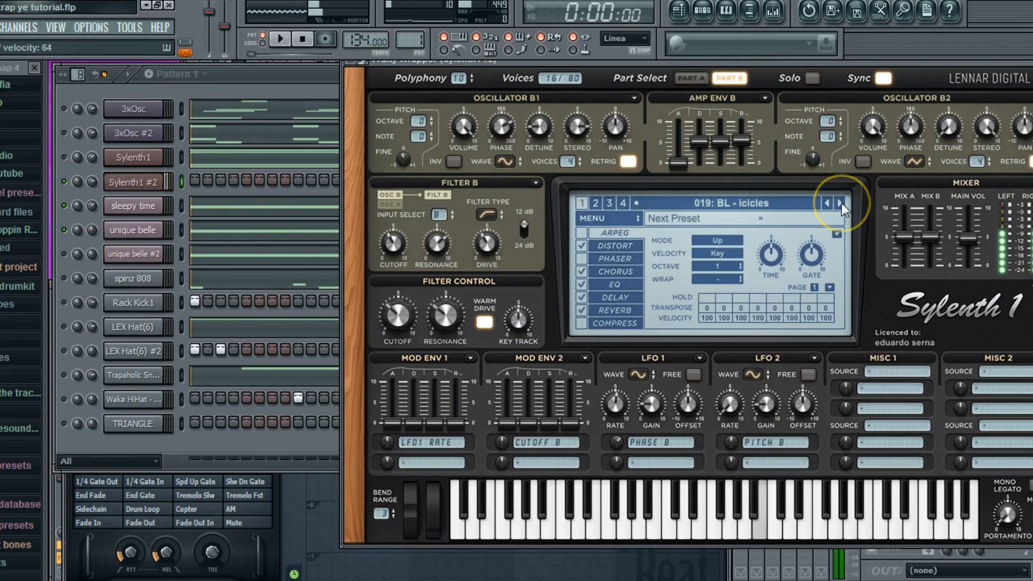
click(841, 203)
click(709, 202)
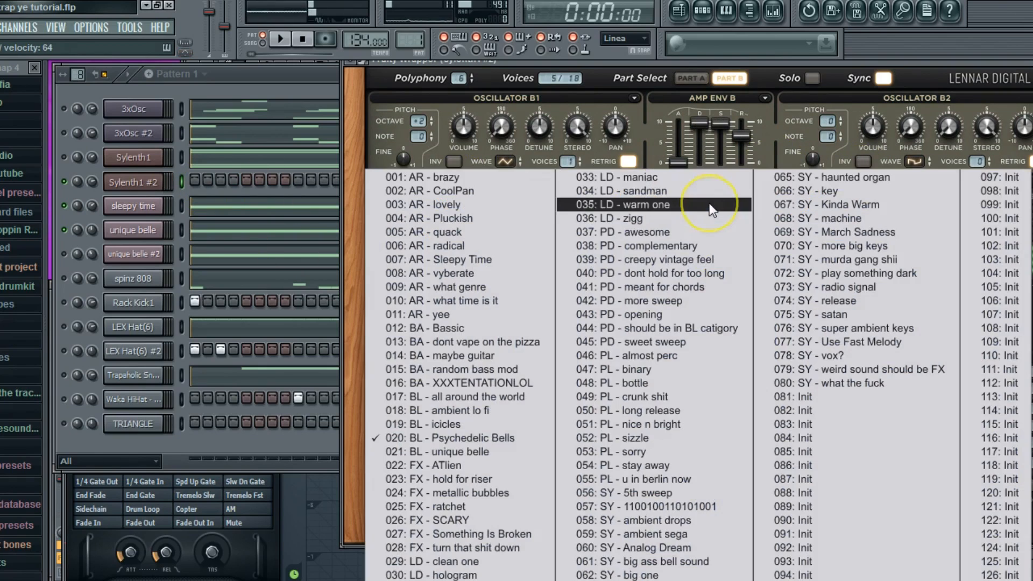
click(670, 507)
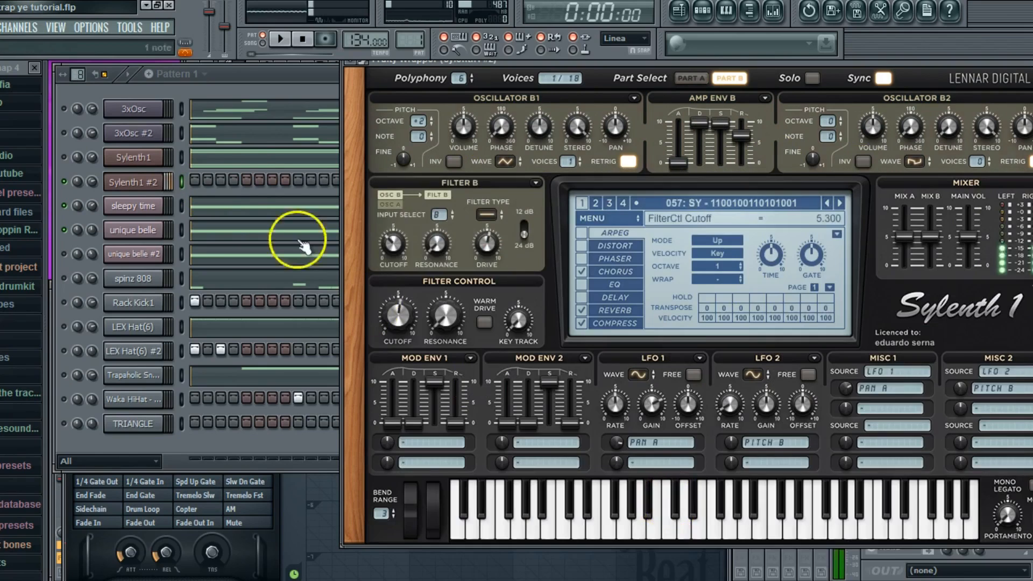
Step: Start playback and open the empty Sylenth1 #2 piano roll at full size
click(223, 88)
key(space)
right_click(169, 177)
click(191, 180)
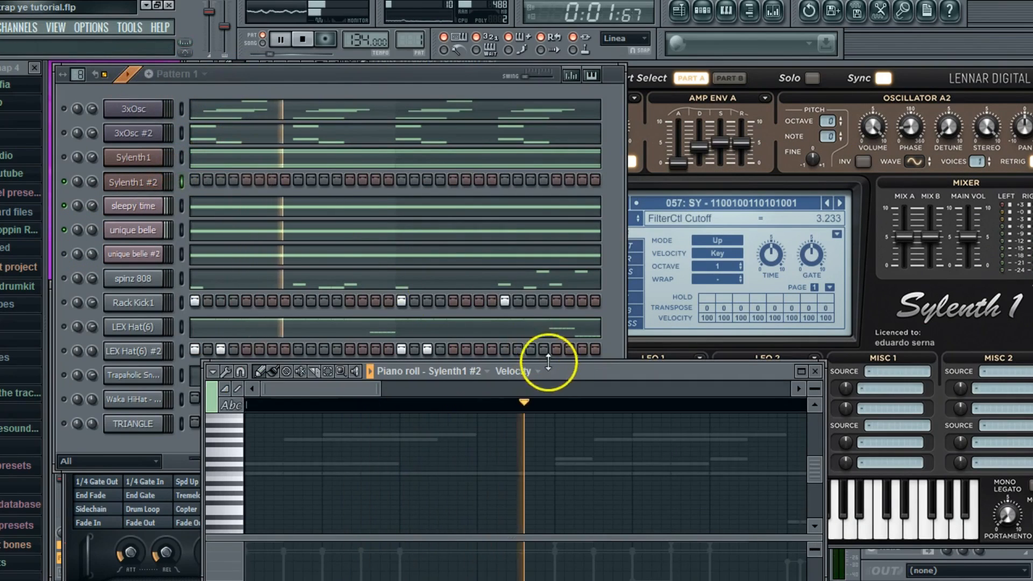
double_click(549, 365)
scroll(215, 312, up, 2)
click(90, 325)
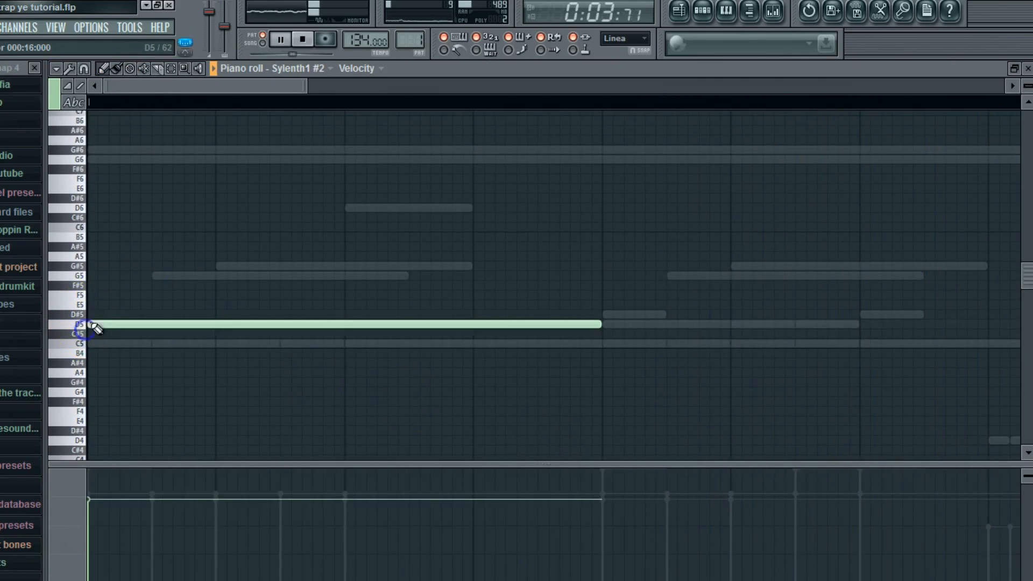
drag(600, 325, 219, 327)
right_click(199, 325)
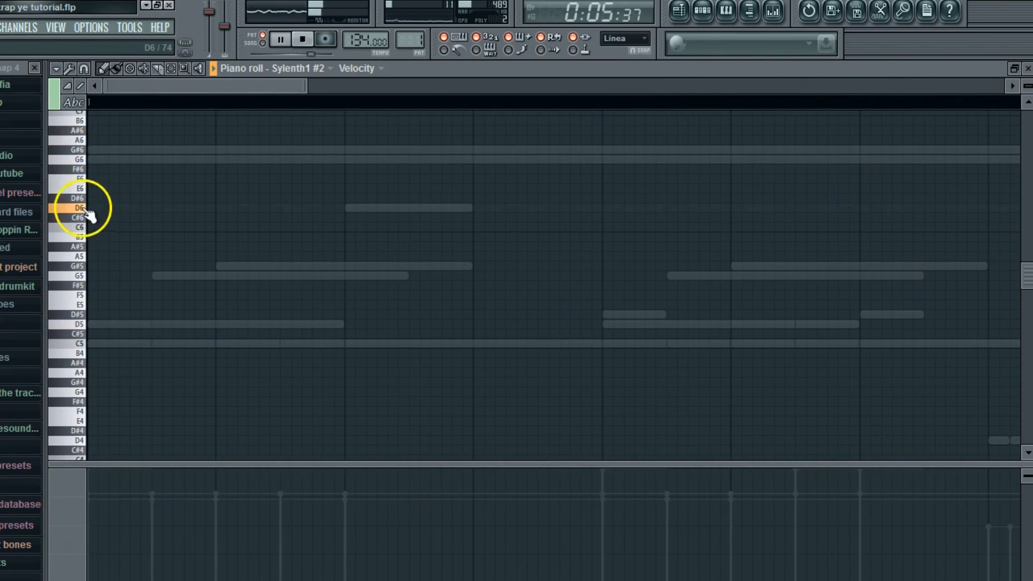
click(232, 266)
right_click(231, 266)
Step: Fill bar 1 of Sylenth1 #2 with four consecutive 8-step notes: D6, G5, D5 and D5
key(space)
key(space)
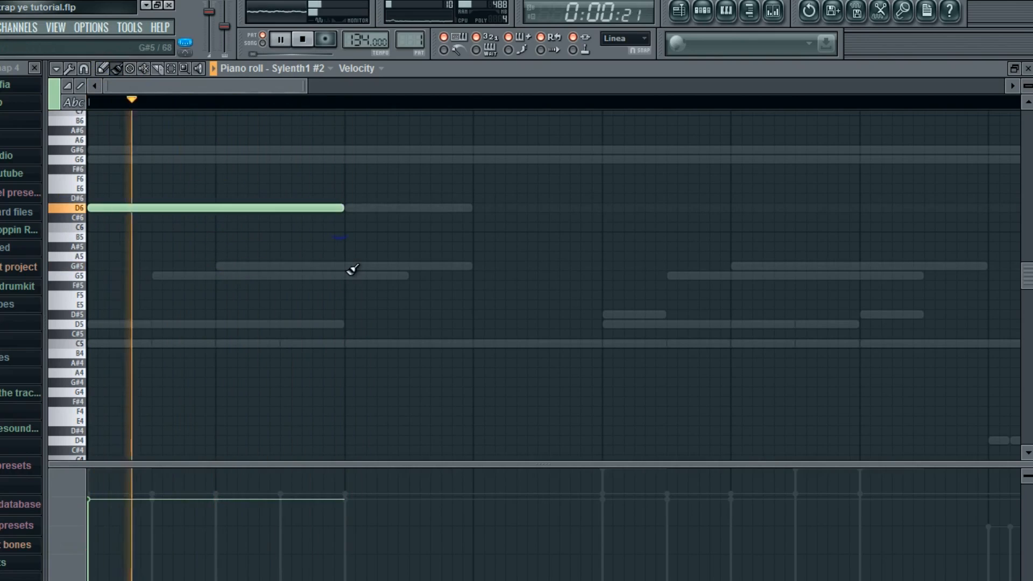
click(346, 275)
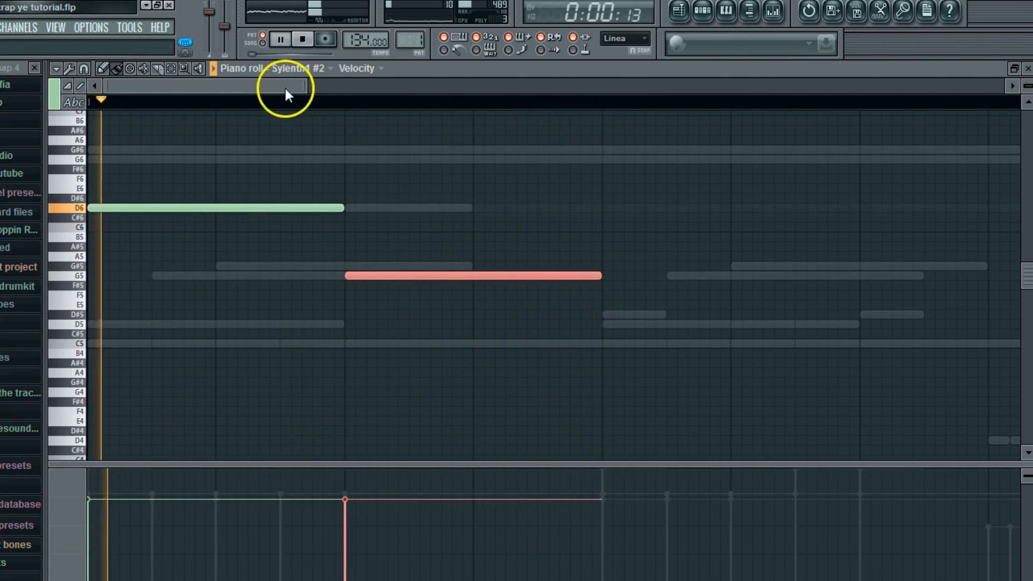
drag(285, 88, 353, 89)
click(293, 324)
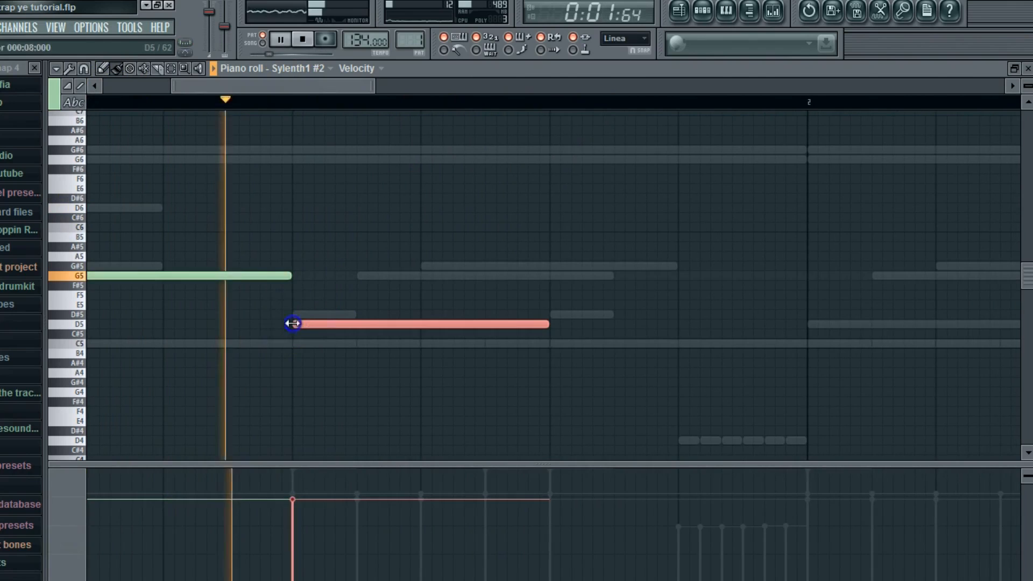
click(555, 317)
right_click(568, 316)
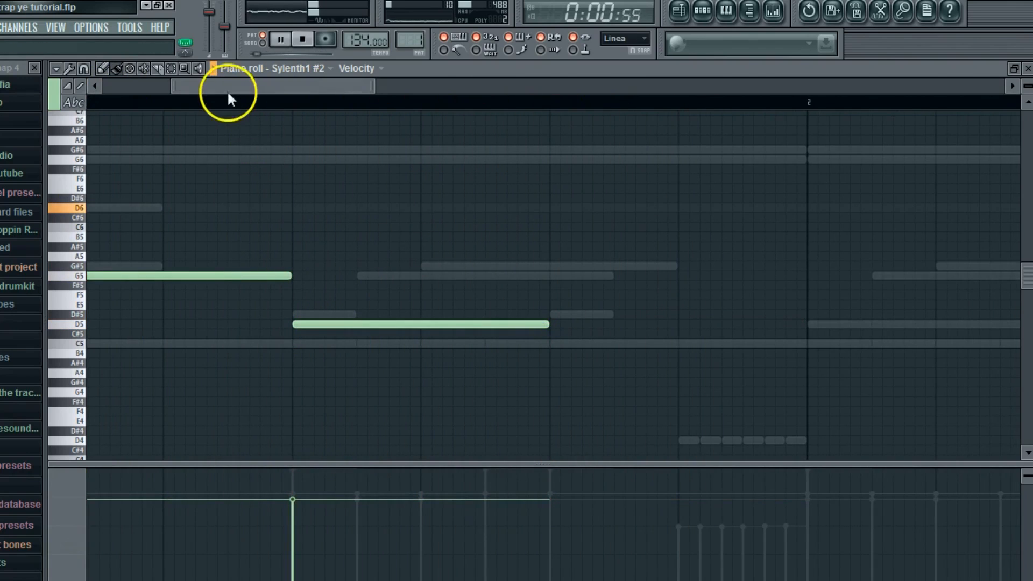
click(558, 323)
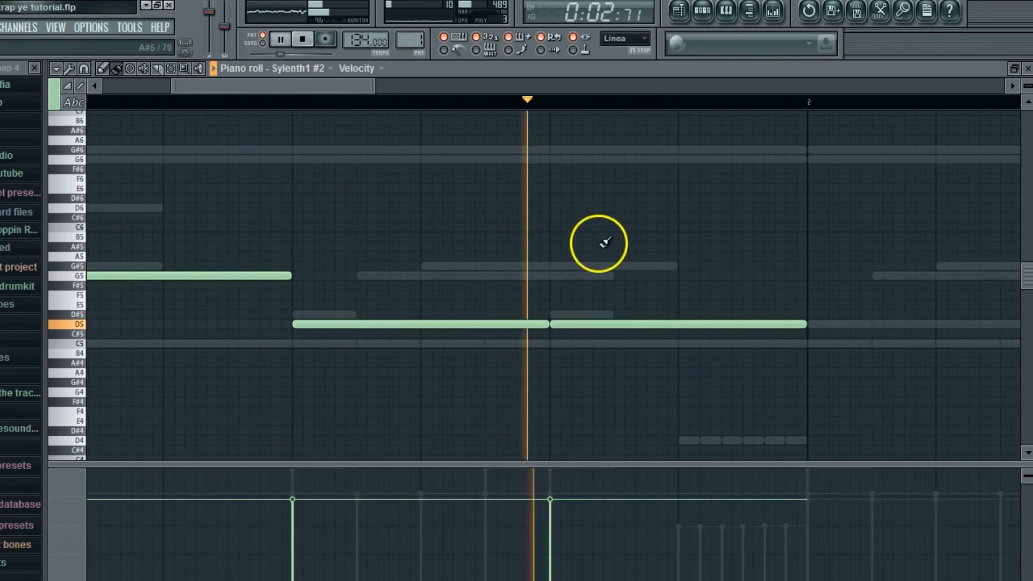
Step: Duplicate the four-note Sylenth1 #2 phrase into bar 2
click(55, 68)
mouse_move(72, 97)
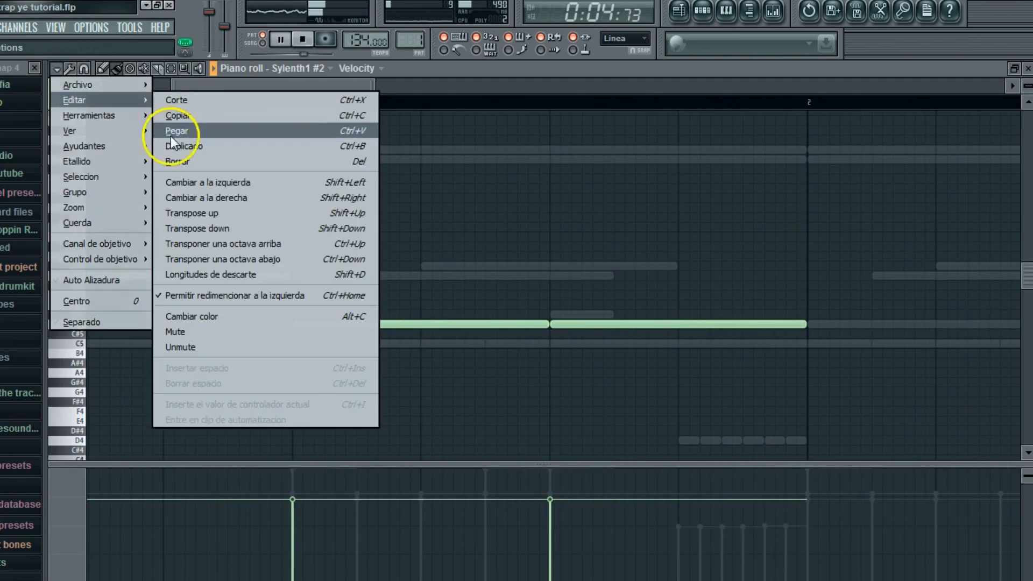
click(170, 139)
drag(371, 85, 103, 85)
Step: Select all eight Sylenth1 #2 notes, move them up one octave to D7, G6 and D6, and clear the selection
click(171, 69)
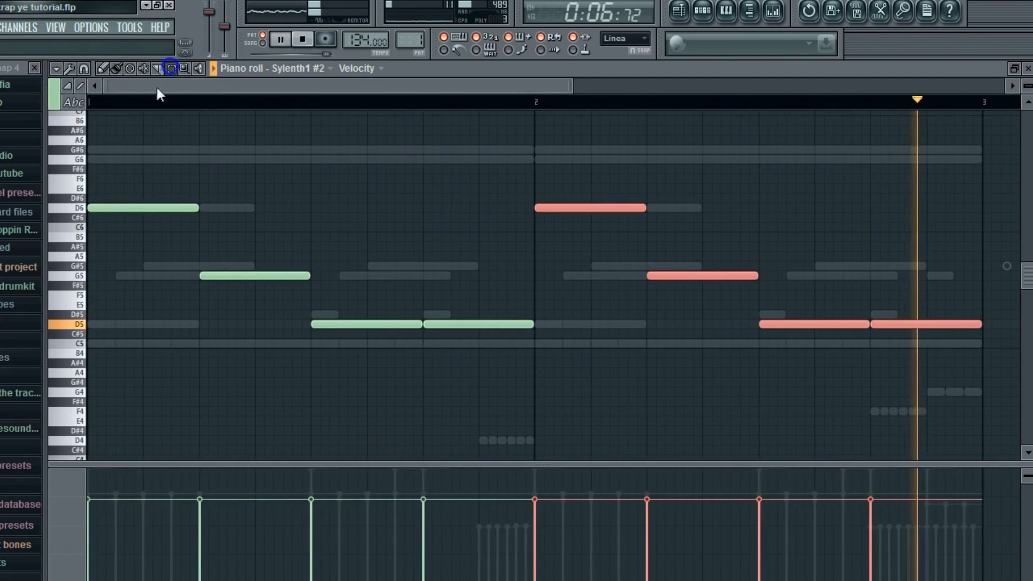
click(130, 438)
scroll(169, 279, up, 2)
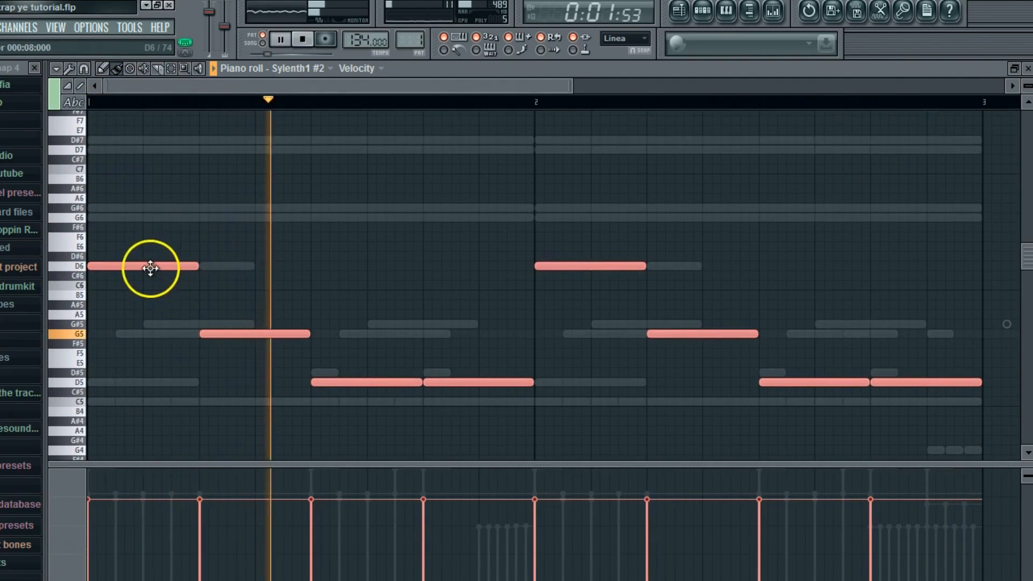
drag(150, 272, 142, 154)
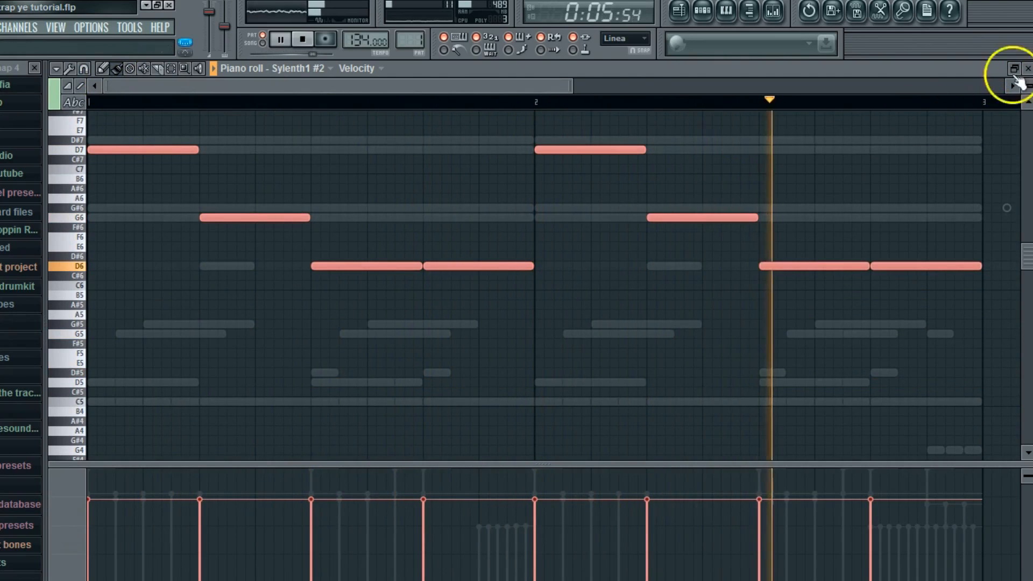
scroll(383, 225, up, 2)
key(ctrl+d)
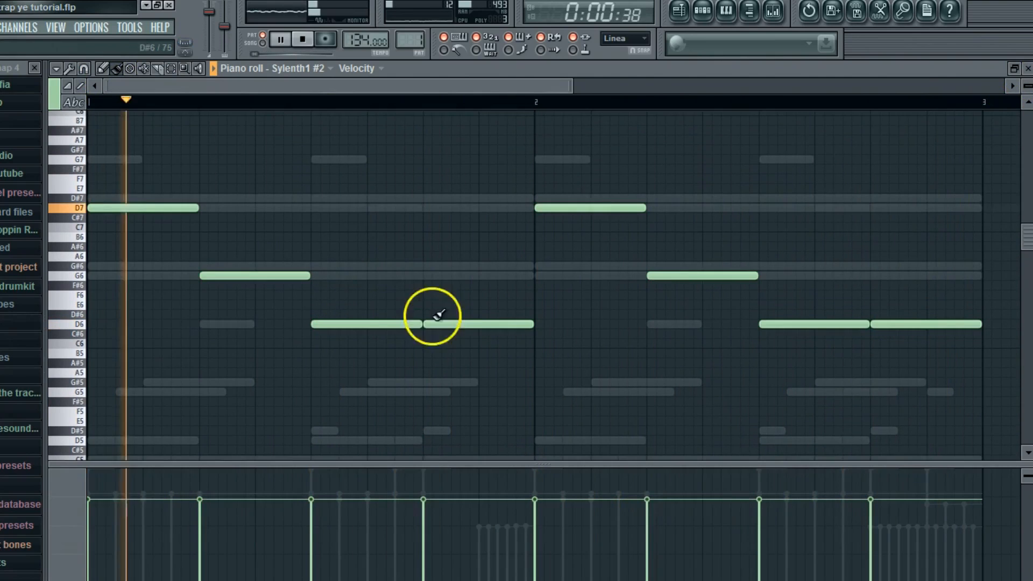
Step: Raise the last D6 note of both bars to D#7
drag(450, 324, 449, 199)
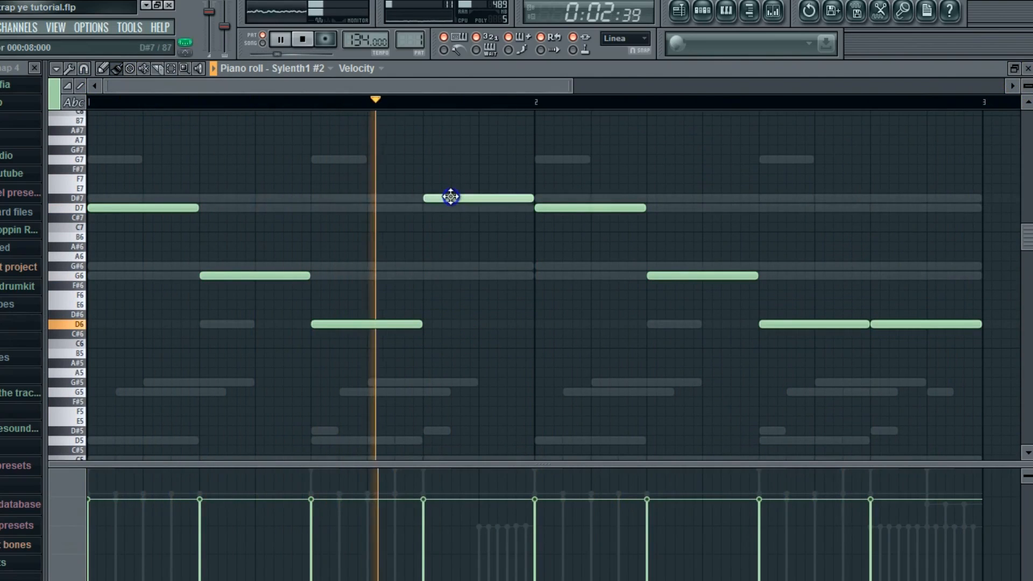
drag(109, 85, 302, 86)
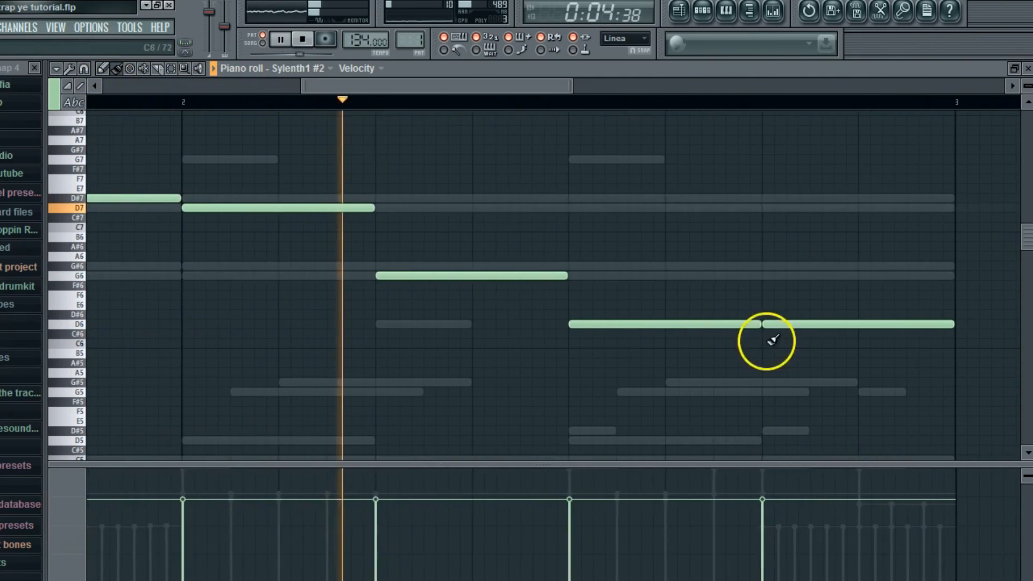
drag(781, 327, 780, 200)
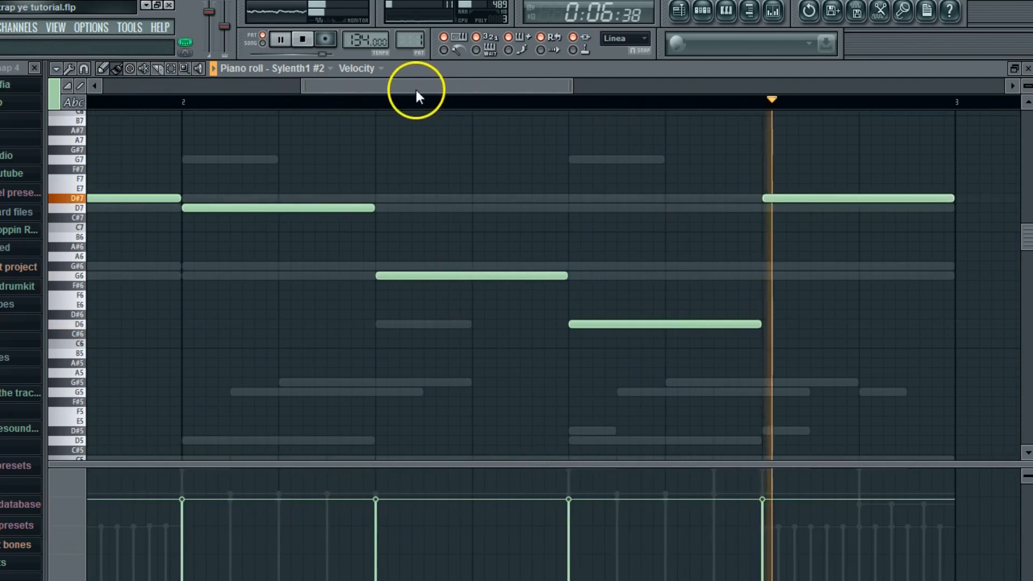
drag(415, 88, 179, 79)
drag(85, 121, 82, 346)
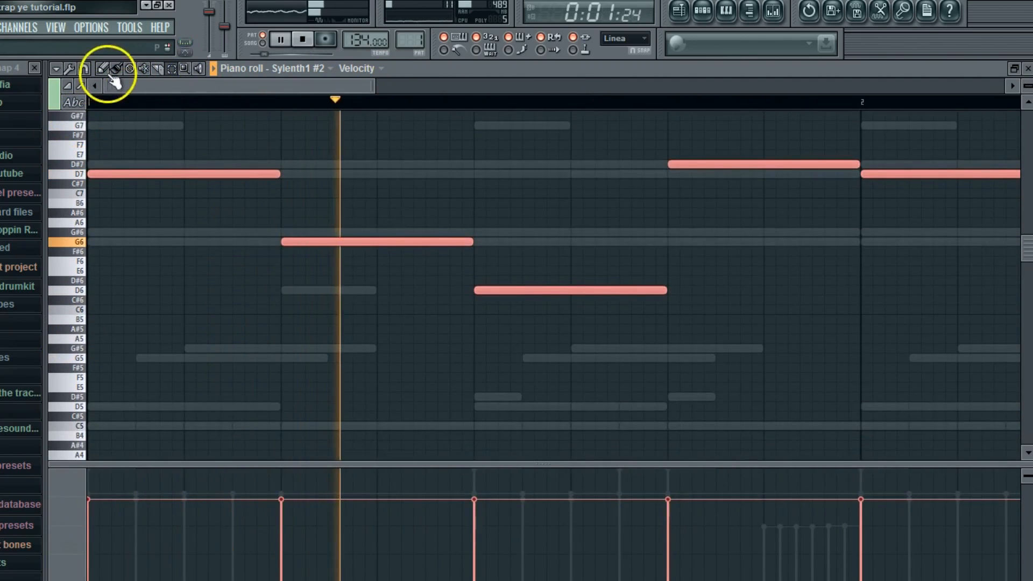
click(110, 167)
right_click(111, 168)
click(172, 69)
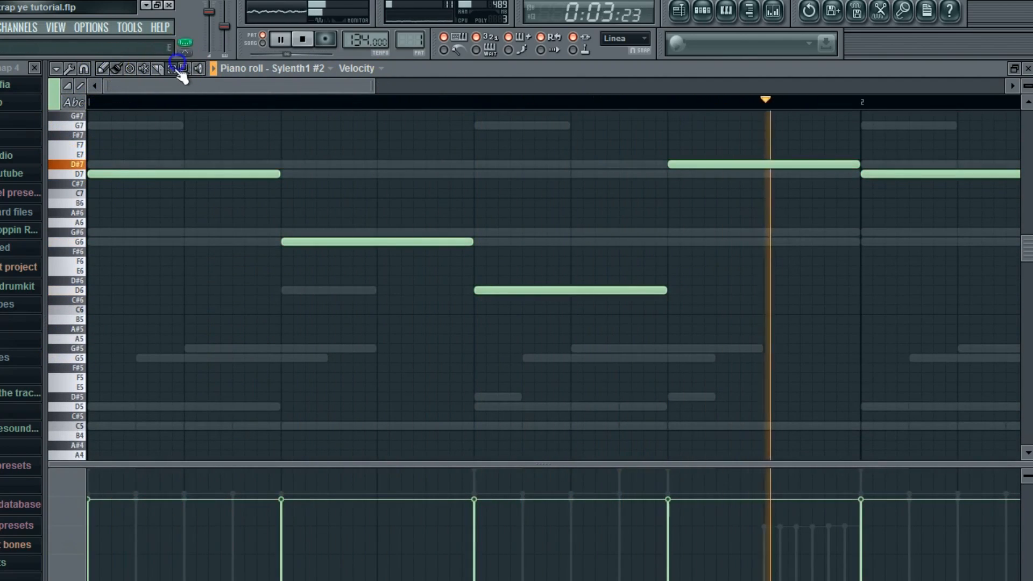
scroll(80, 153, up, 2)
drag(80, 153, 65, 502)
click(119, 69)
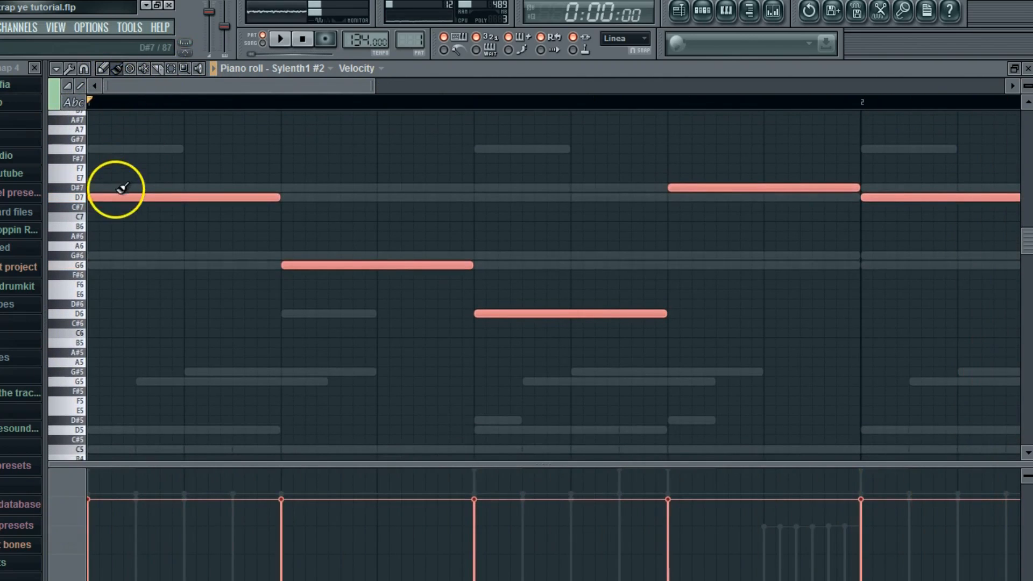
scroll(92, 305, up, 3)
Step: Play the pattern from the channel rack, unmute spinz 808 and every drum channel, and audition unique belle #2 before muting it again
key(space)
click(1027, 68)
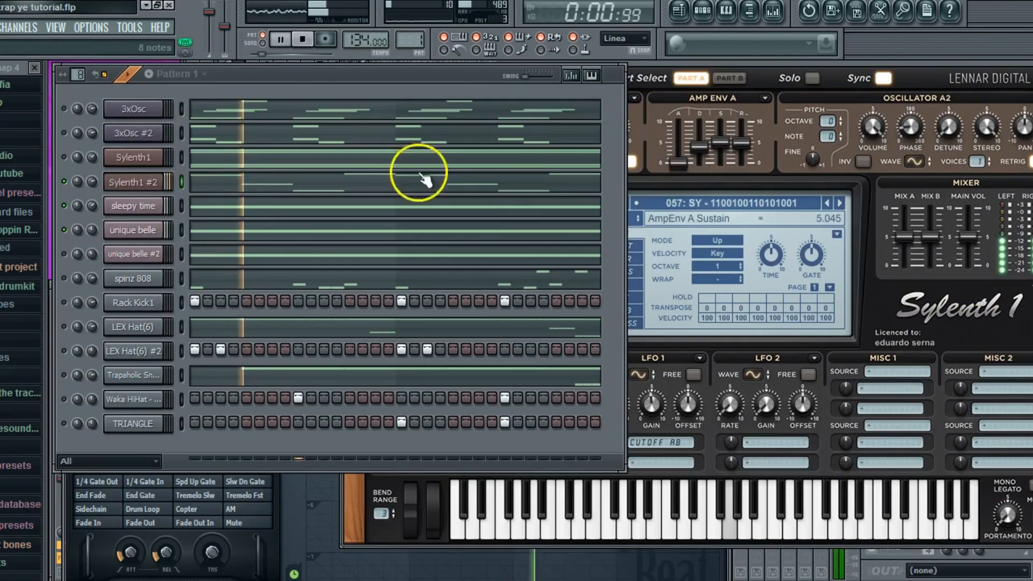
click(64, 254)
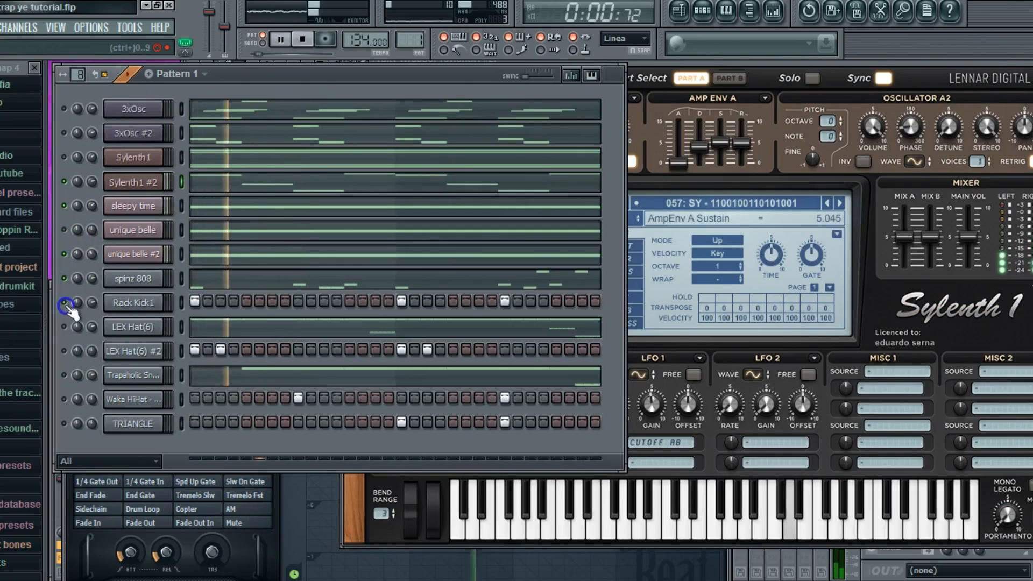
click(64, 327)
click(64, 351)
click(63, 423)
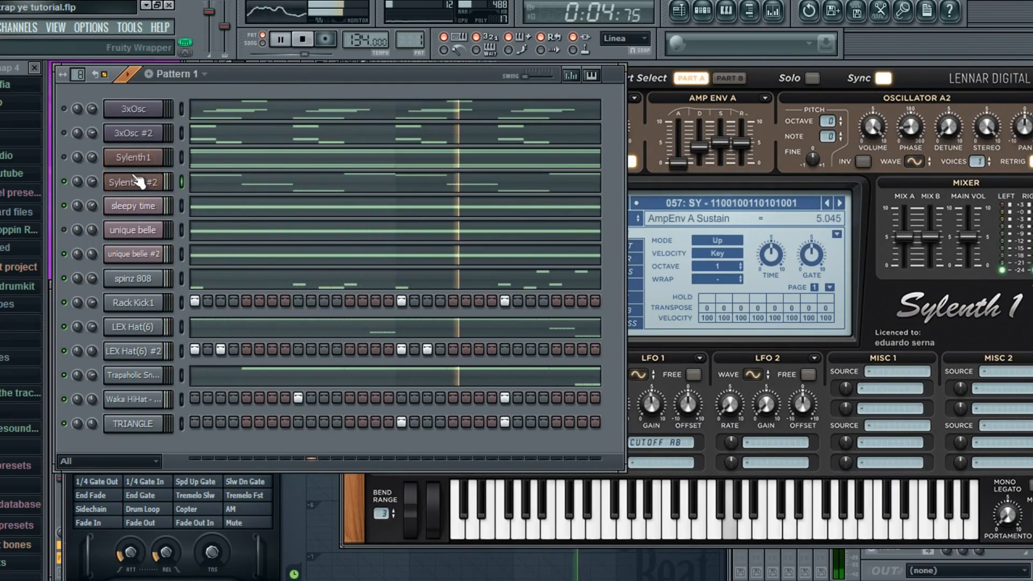
click(64, 256)
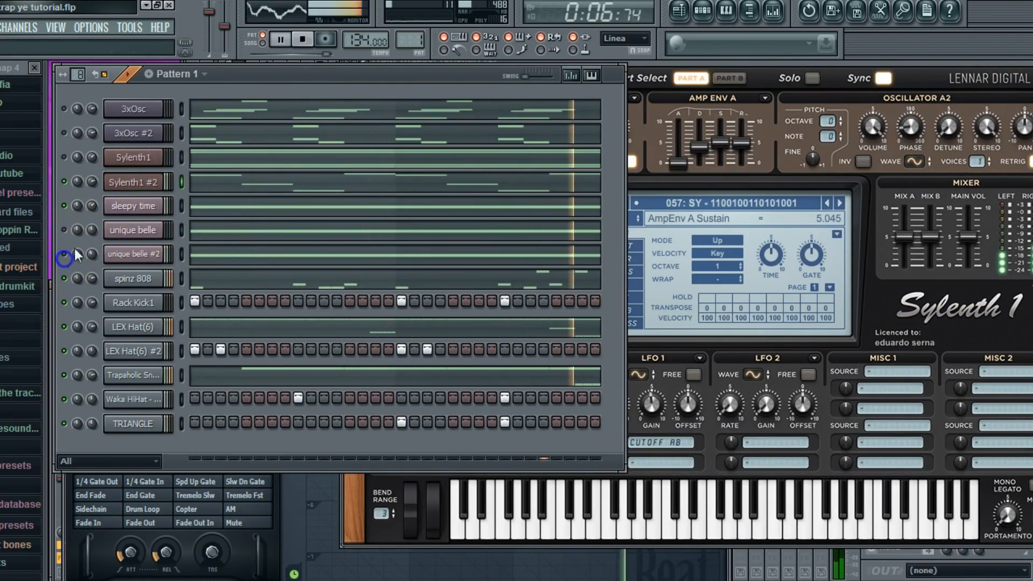
Step: Unmute Sylenth1 and lower the channel volume of Sylenth1 #2 to balance the melody against the other sounds
drag(93, 247, 97, 237)
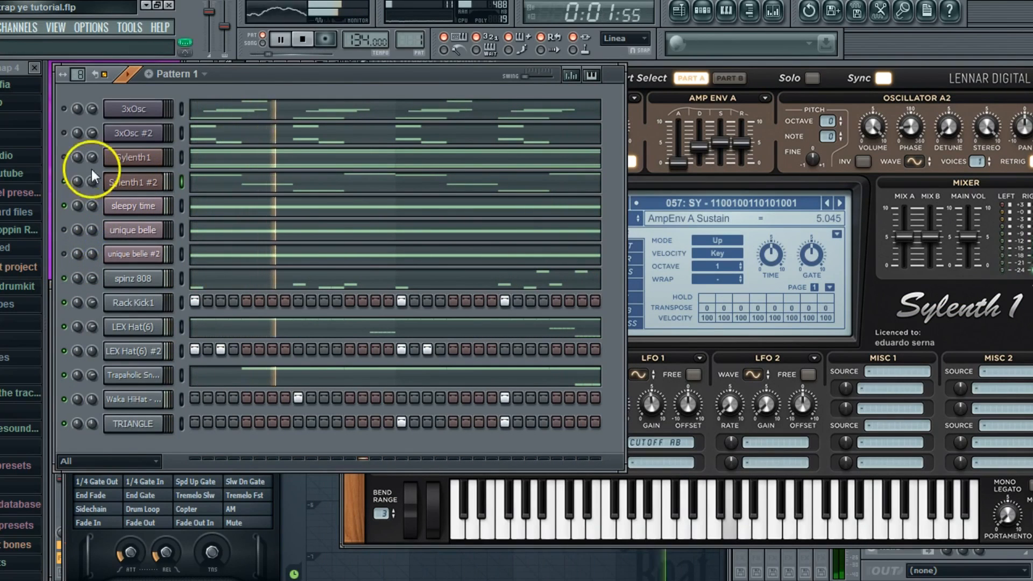
click(65, 157)
drag(93, 181, 71, 200)
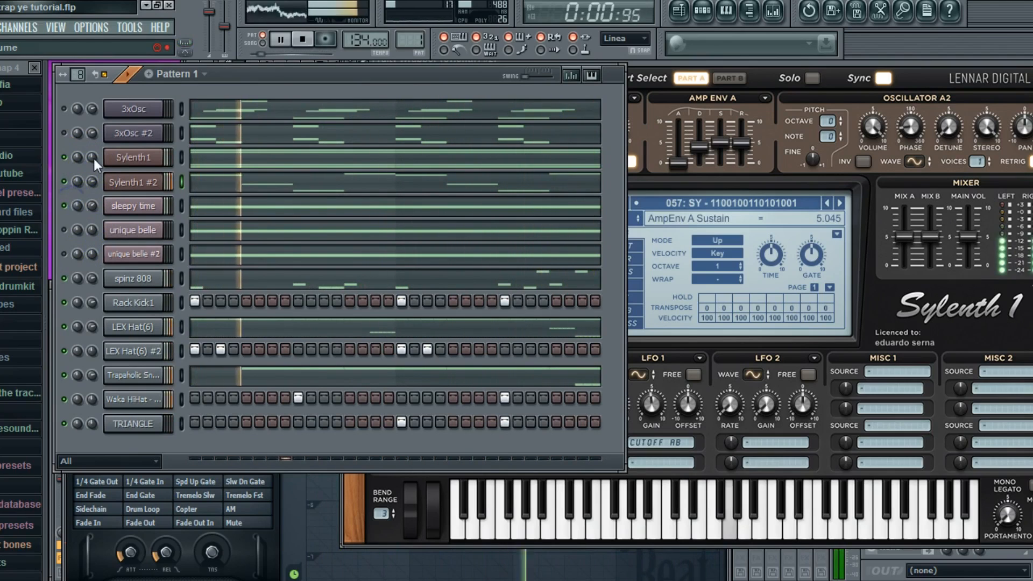
Step: Replace the final D#6 note of both bars in the Sylenth1 #2 pattern with a D5 note
click(207, 189)
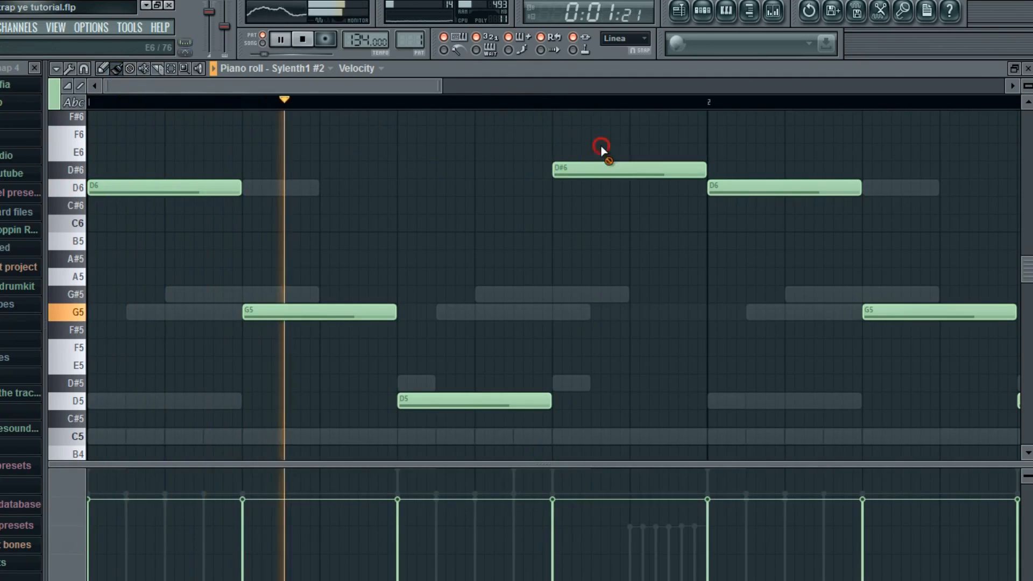
right_click(576, 173)
click(322, 398)
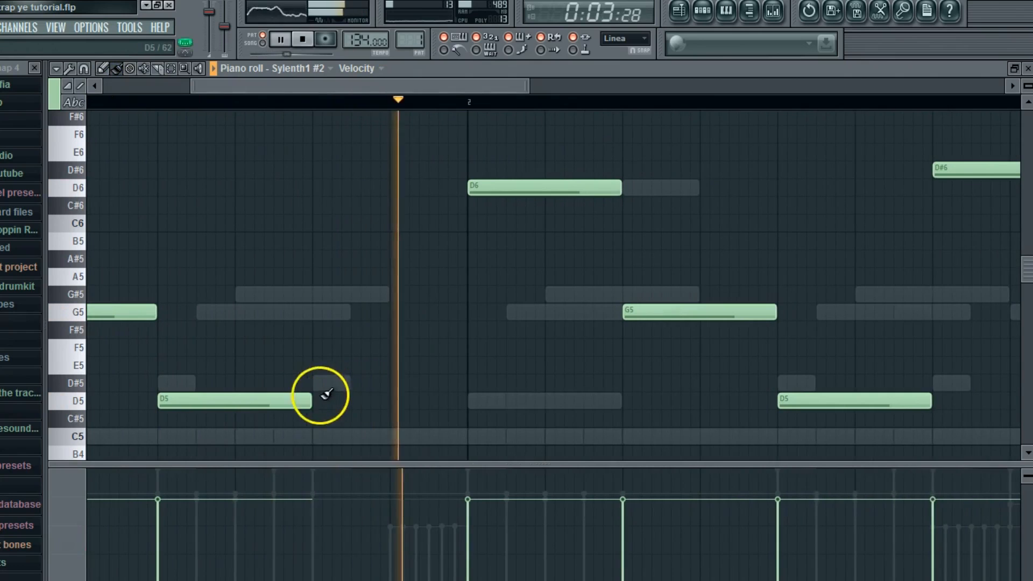
drag(399, 91, 554, 91)
right_click(571, 170)
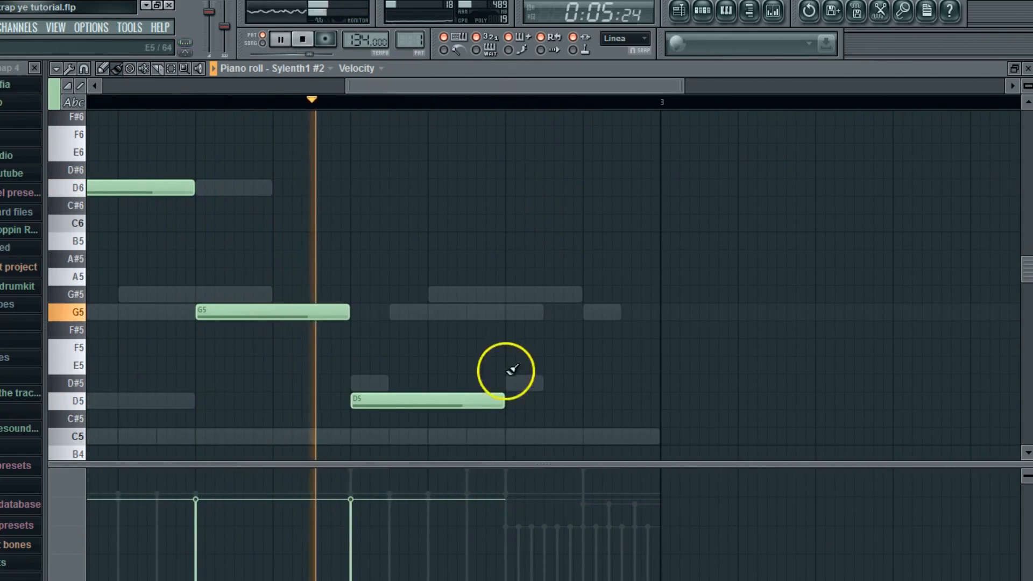
click(521, 400)
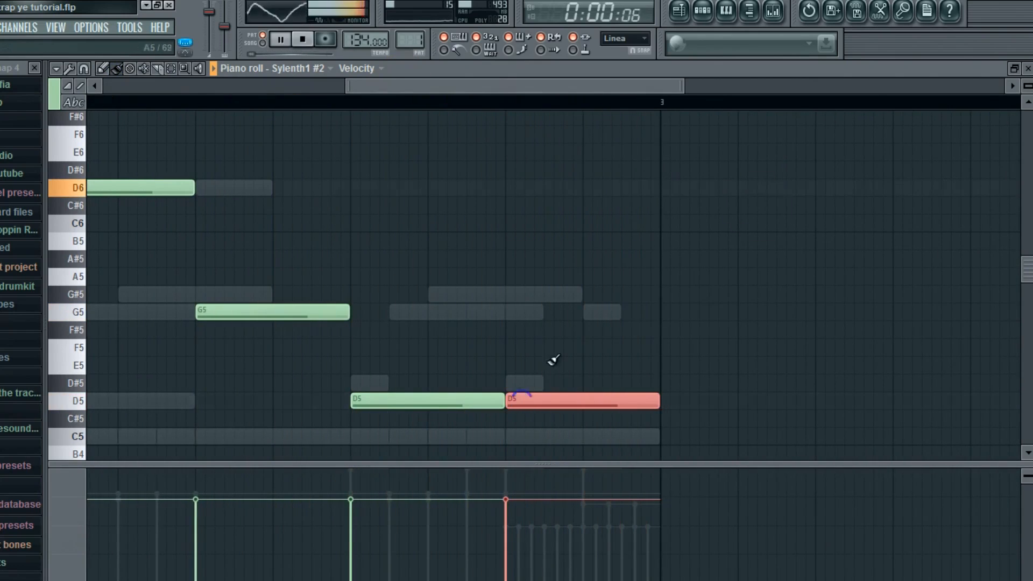
click(1028, 69)
click(142, 183)
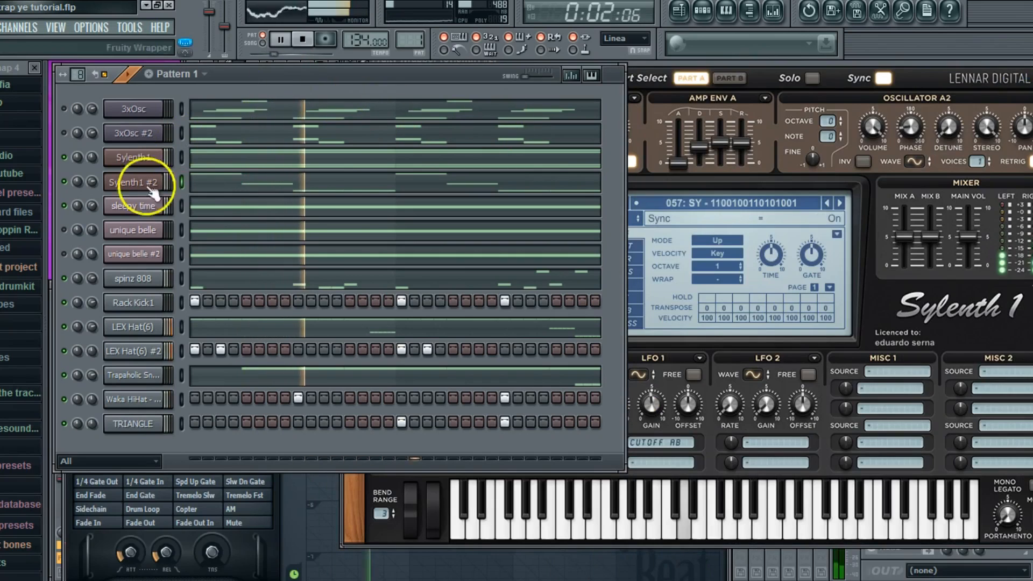
Step: Unmute unique belle and apply the 2 Beat Gate volume preset in its Gross Beat effect
click(64, 233)
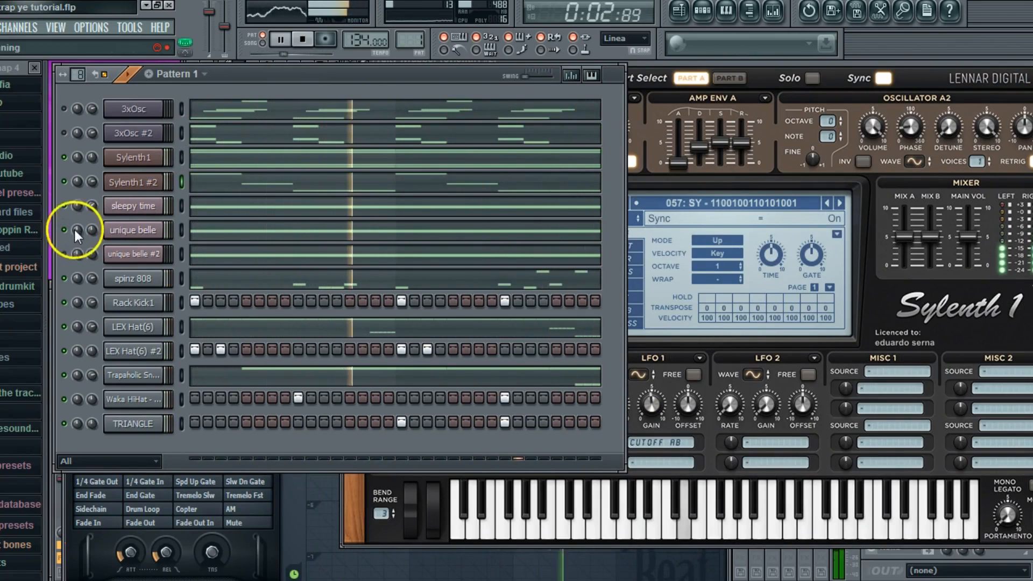
click(64, 230)
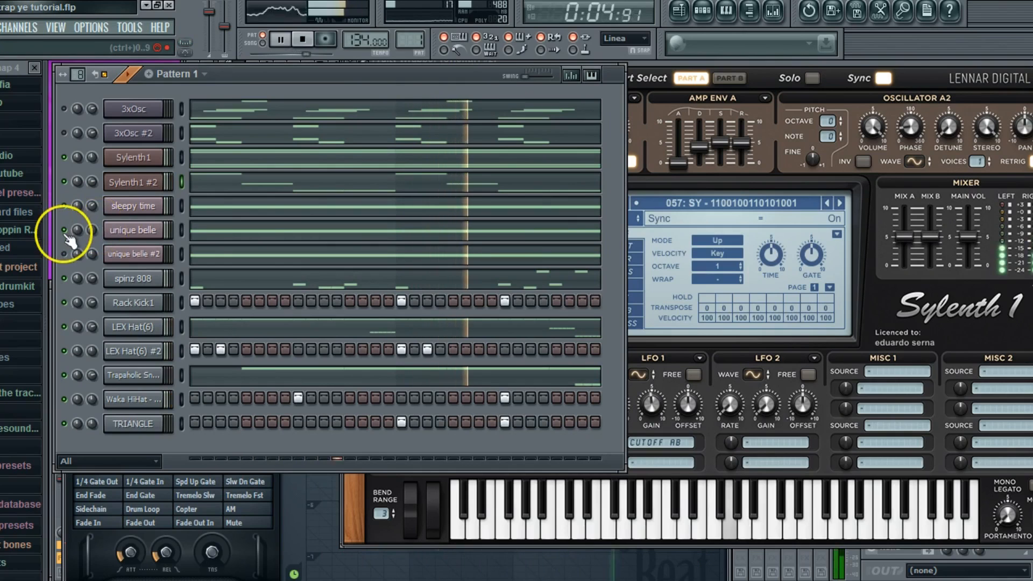
click(110, 231)
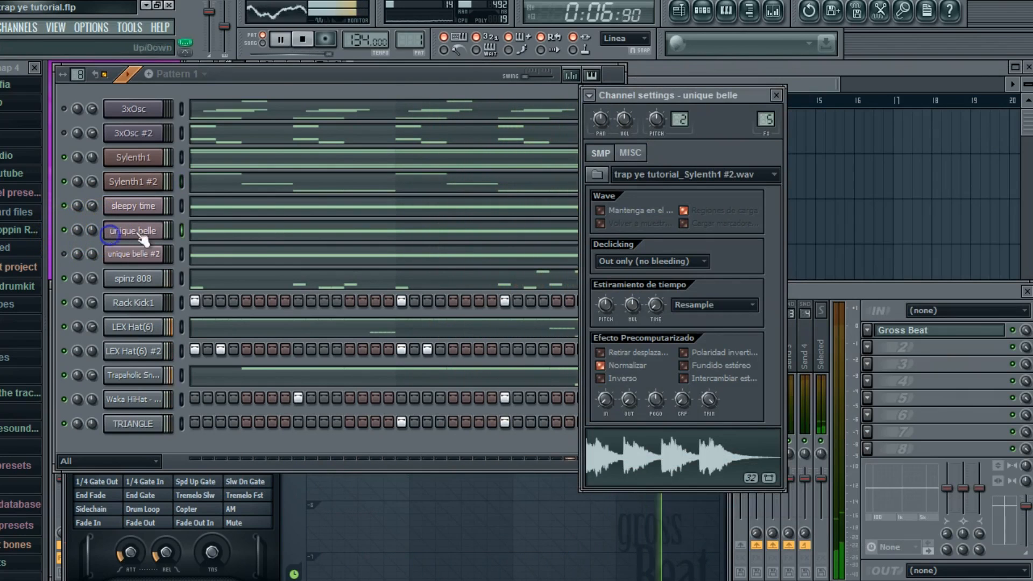
click(888, 330)
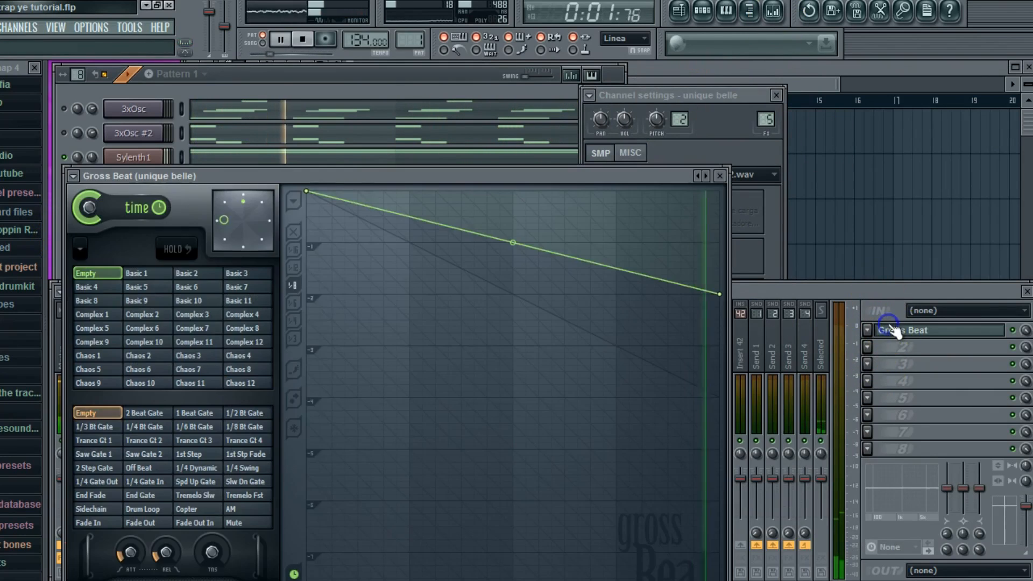
click(96, 415)
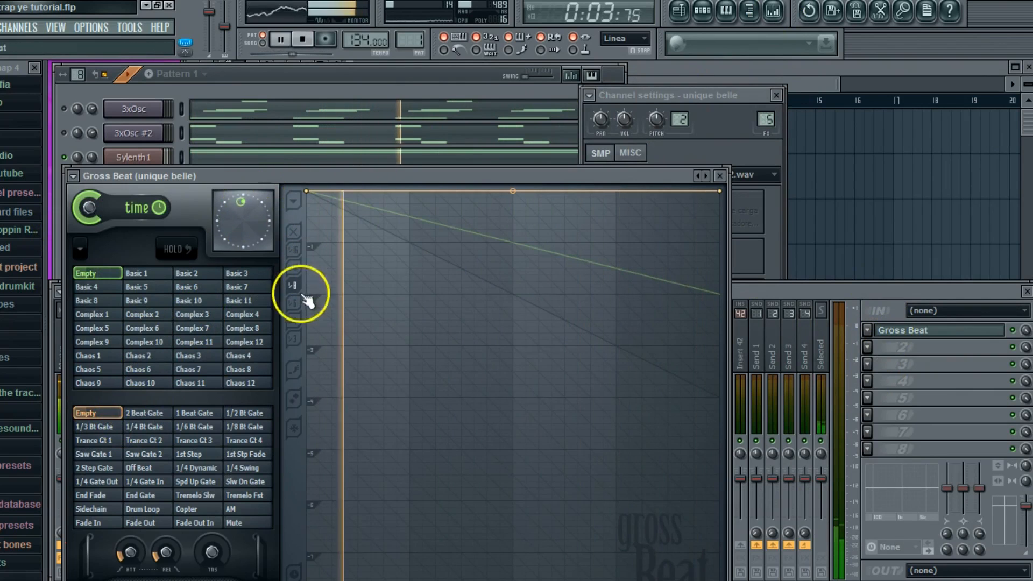
click(144, 414)
Step: Reshape both silent gaps of the 2 Beat Gate envelope into rising ramps, raising the end point to full volume, and return to the channel rack
right_click(514, 191)
click(531, 235)
drag(667, 176, 695, 106)
drag(749, 535, 753, 144)
right_click(749, 154)
click(769, 198)
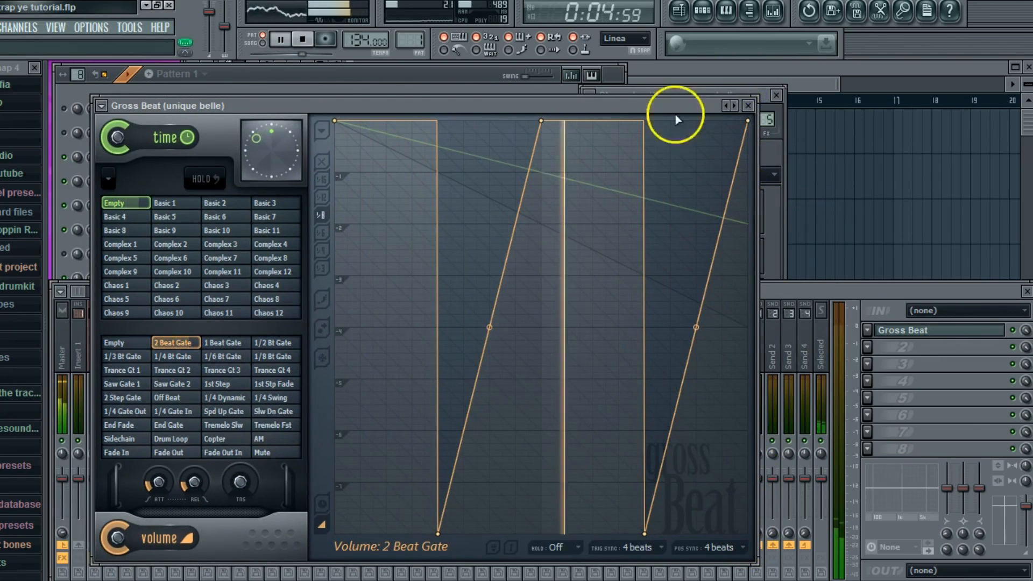
drag(337, 105, 443, 105)
click(336, 89)
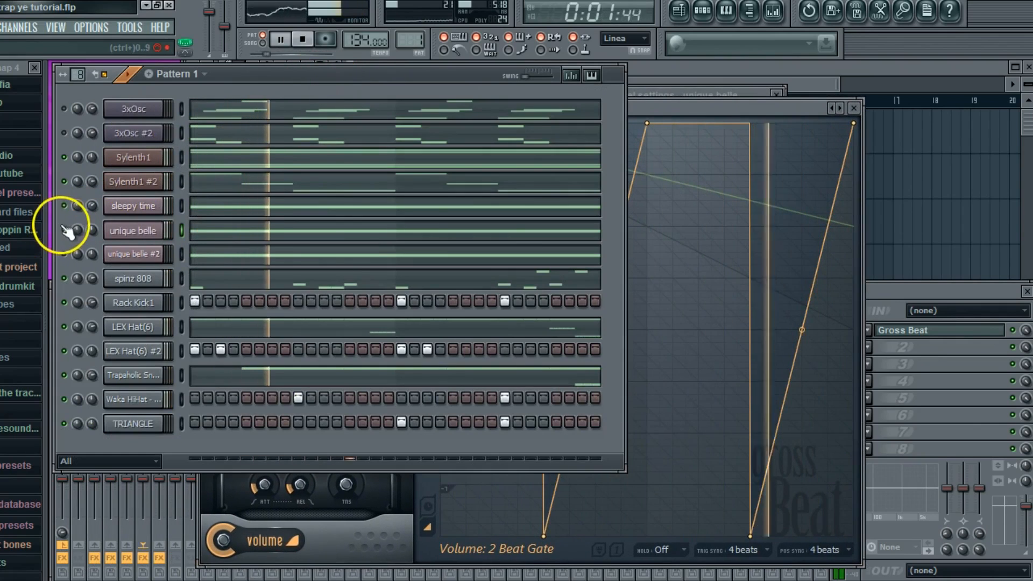
Step: Solo the spinz 808 channel and lower the time-stretching pitch of its sample
right_click(64, 279)
click(114, 282)
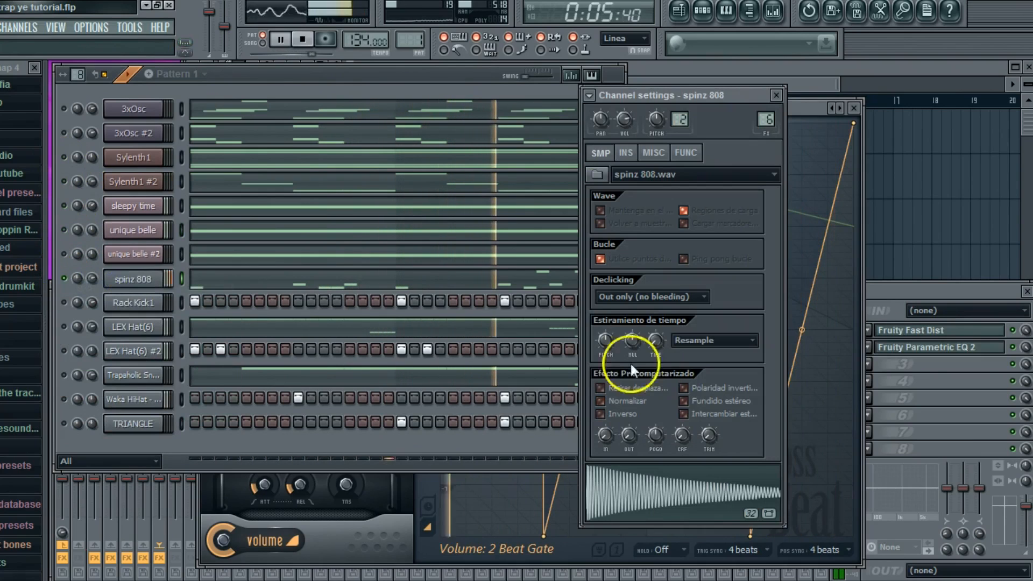
drag(605, 340, 587, 380)
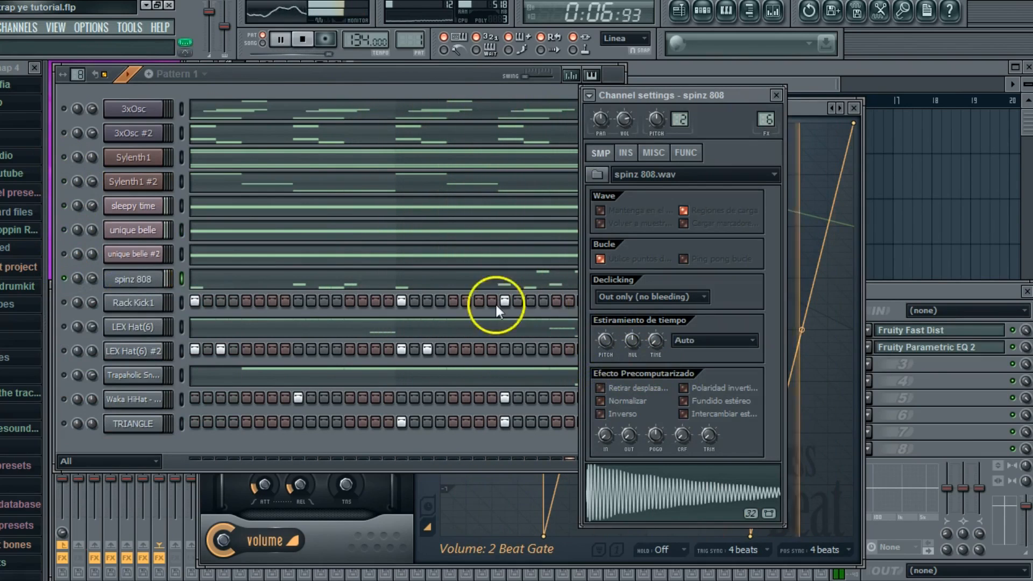
Step: Unmute unique belle #2 and unique belle, and lower the time-stretching pitch of both and of sleepy time
click(64, 253)
click(156, 259)
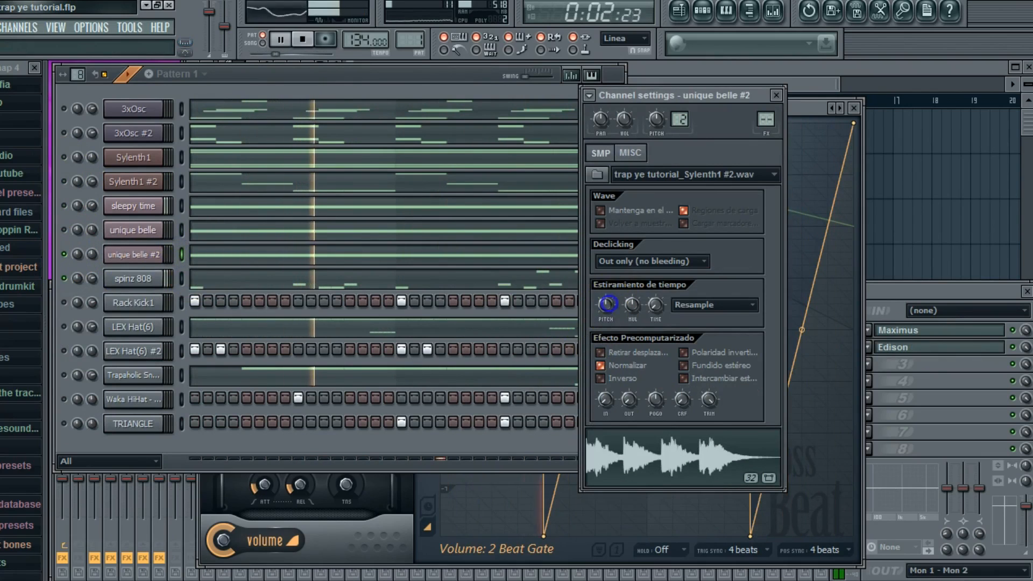
click(64, 229)
click(118, 230)
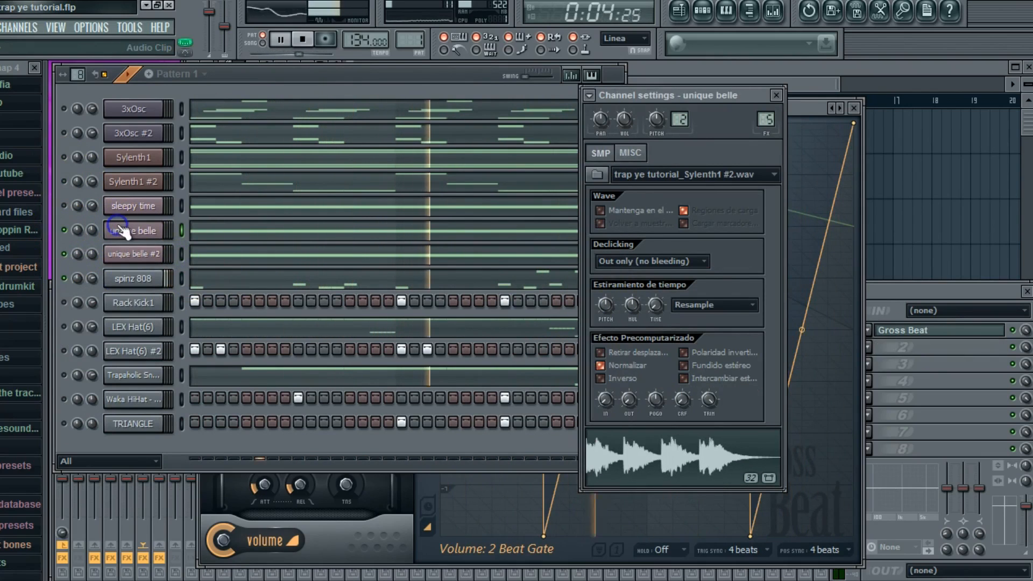
click(139, 206)
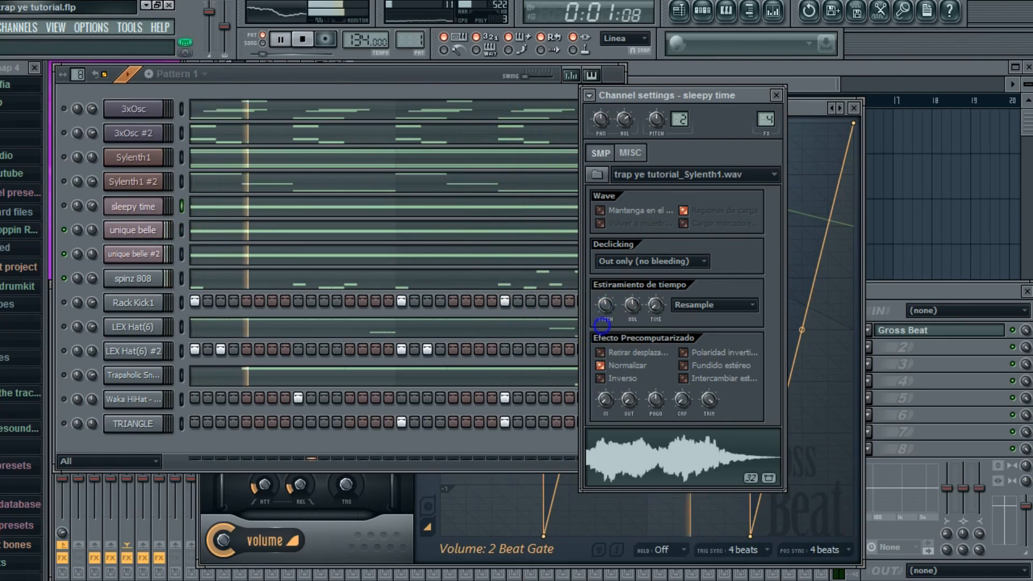
Step: Move all Sylenth1 #2 notes down two semitones to C6, F5 and C5, and unmute the channel
click(212, 181)
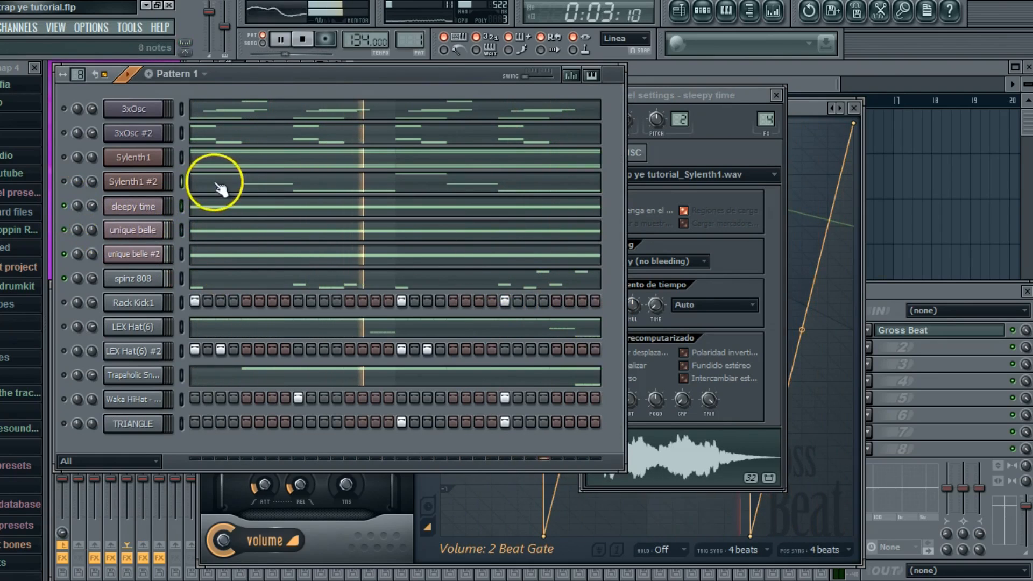
click(170, 69)
drag(74, 138, 75, 466)
click(117, 69)
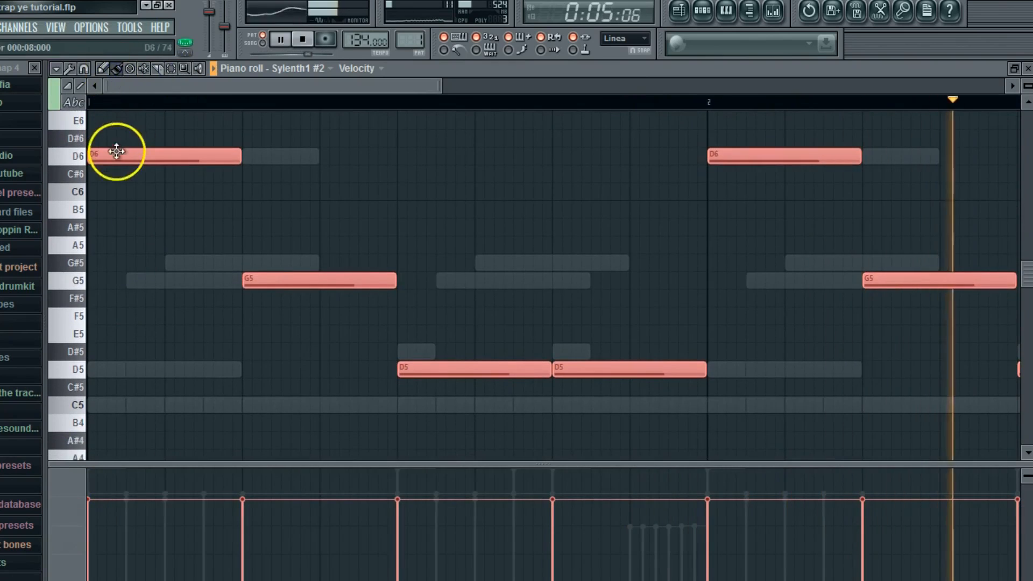
drag(117, 154, 136, 197)
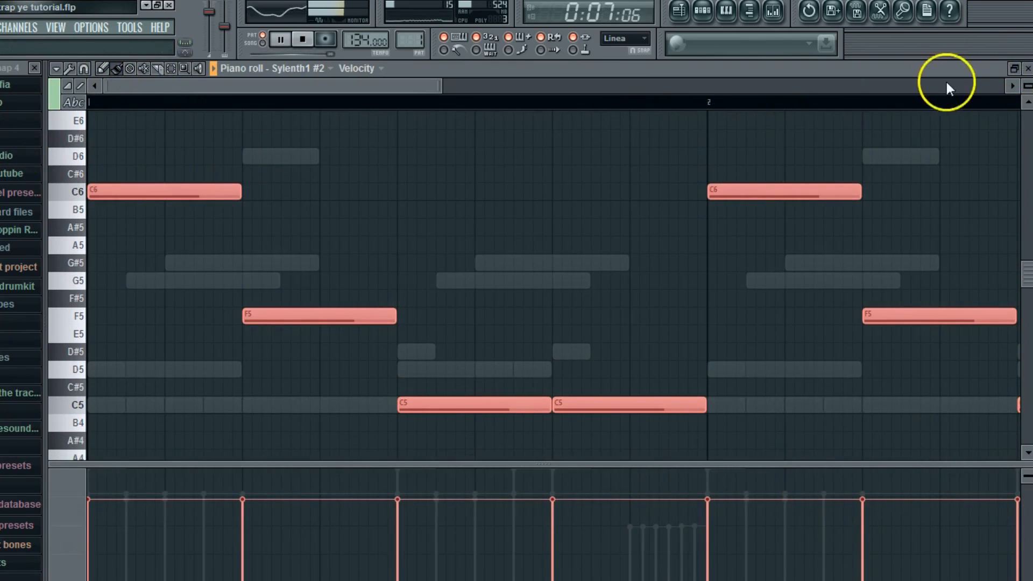
click(1027, 69)
click(64, 182)
Step: Move all sustained Sylenth1 chord notes down two semitones to C#7, C7, F#6 and F6
click(200, 162)
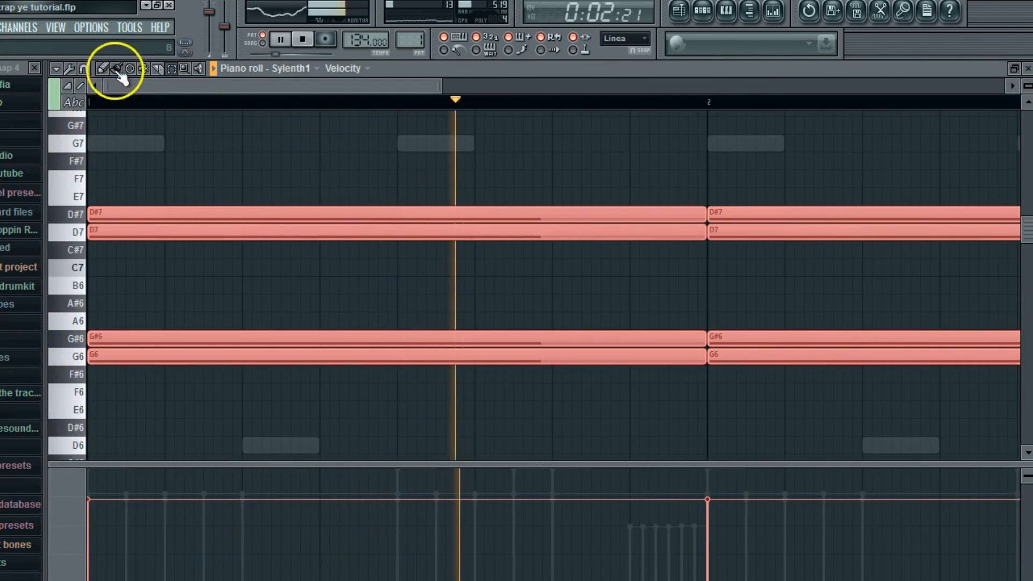
drag(127, 213, 112, 249)
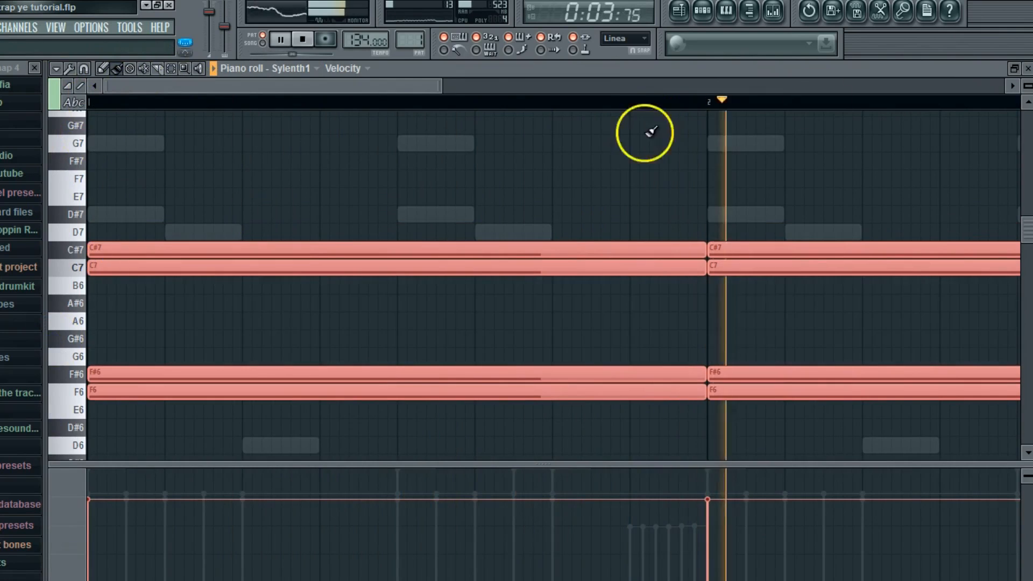
click(1027, 68)
Step: Restart the pattern with Sylenth1 unmuted to audition the transposed chords with the 808 and bells
key(space)
click(64, 157)
key(space)
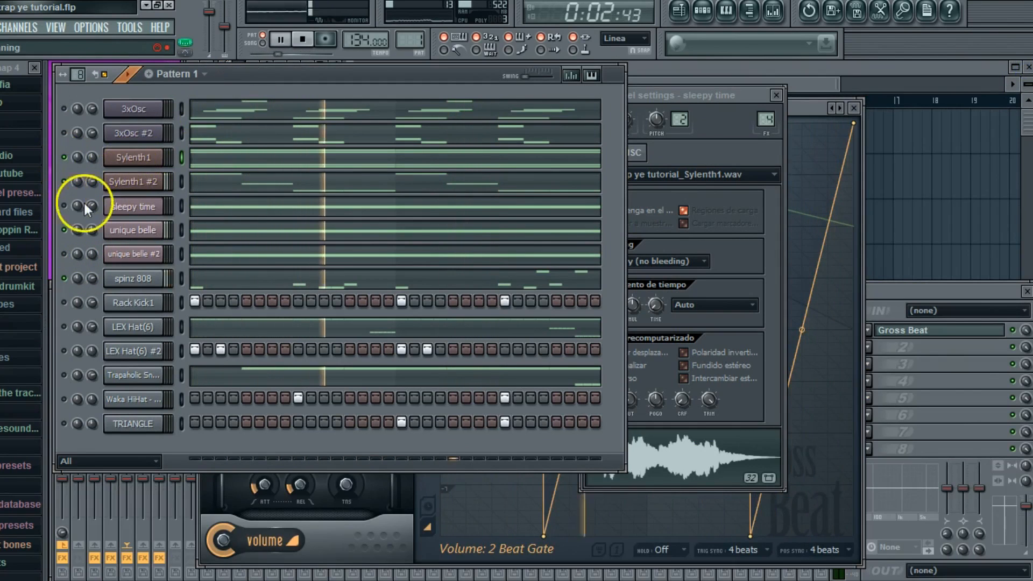
drag(91, 209, 84, 254)
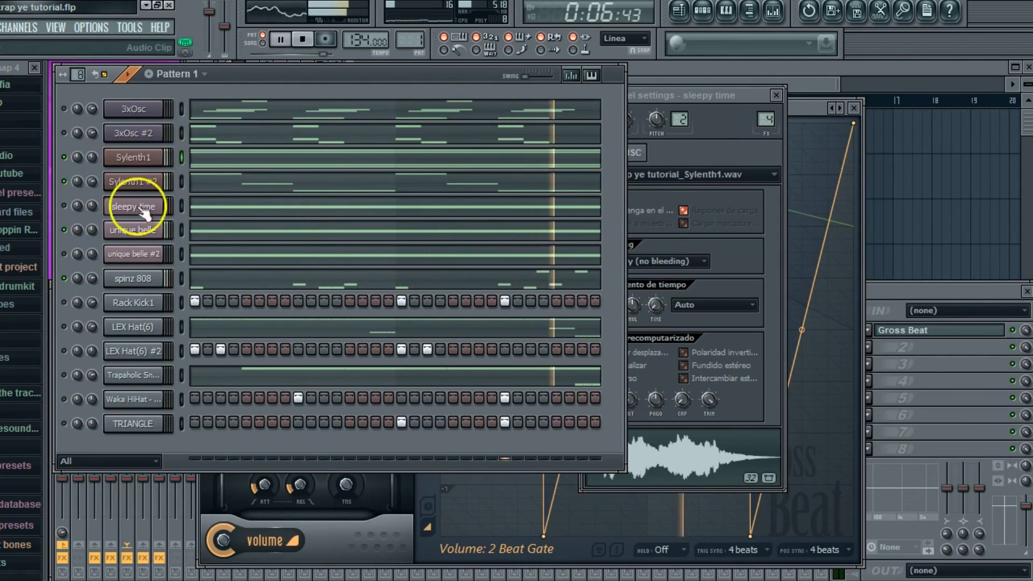
Step: Unmute the kick, both LEX hats, the snare and the Waka HiHat, mute Sylenth1, and restart the pattern
click(64, 302)
click(64, 326)
click(64, 350)
click(64, 375)
click(63, 398)
key(space)
click(64, 157)
key(space)
Step: Unmute unique belle #2 and Sylenth1 and replay the pattern with all drums playing
click(260, 76)
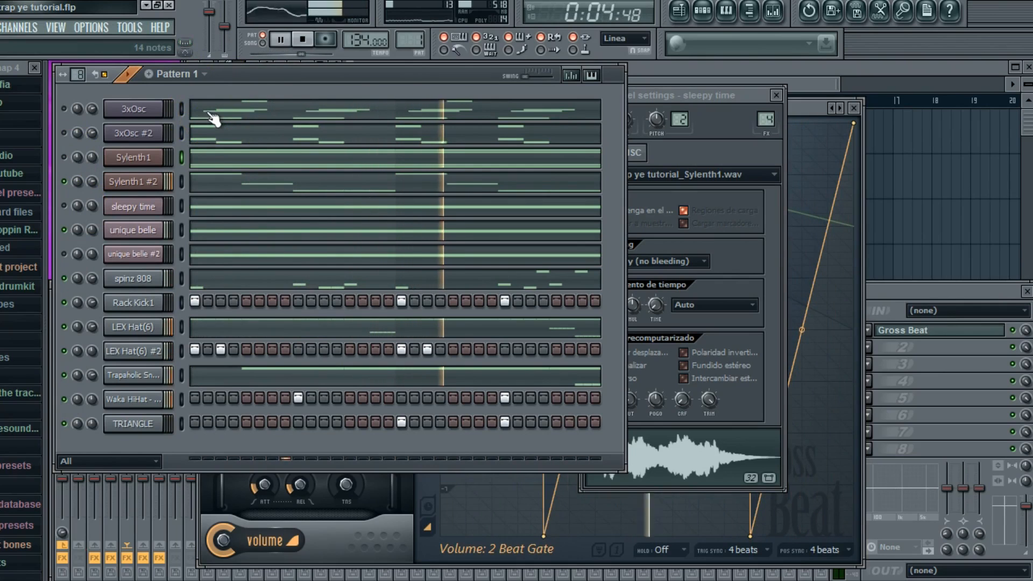
click(134, 206)
click(64, 254)
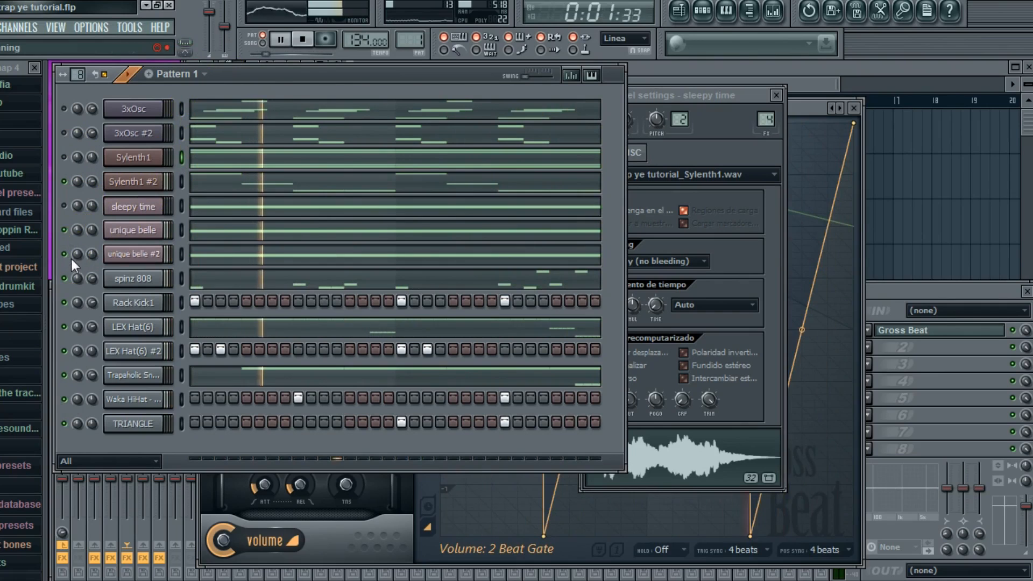
click(92, 264)
drag(87, 295, 85, 302)
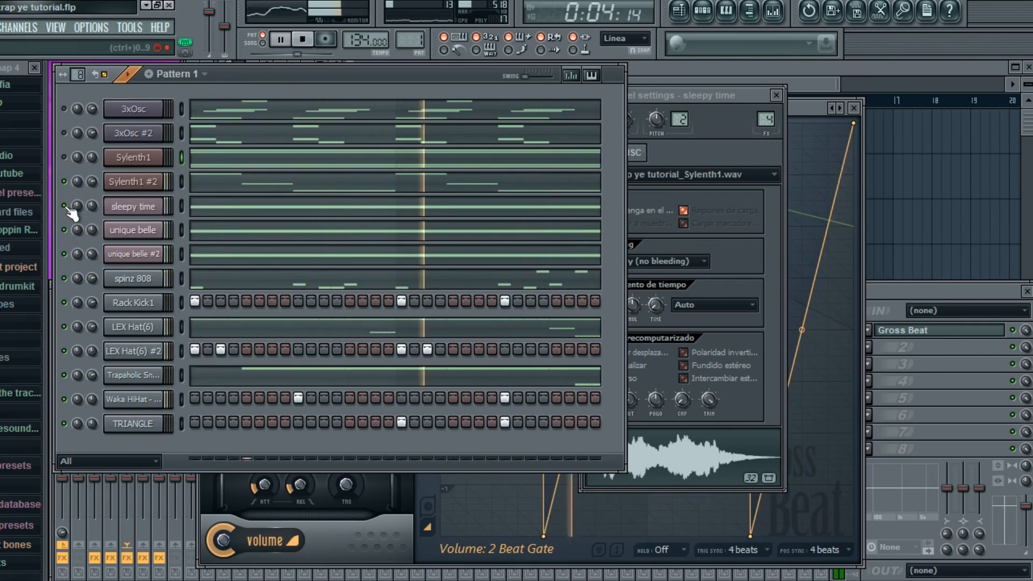
click(63, 156)
key(space)
Step: Try to transpose the selected Sylenth1 chord notes in the piano roll
click(212, 162)
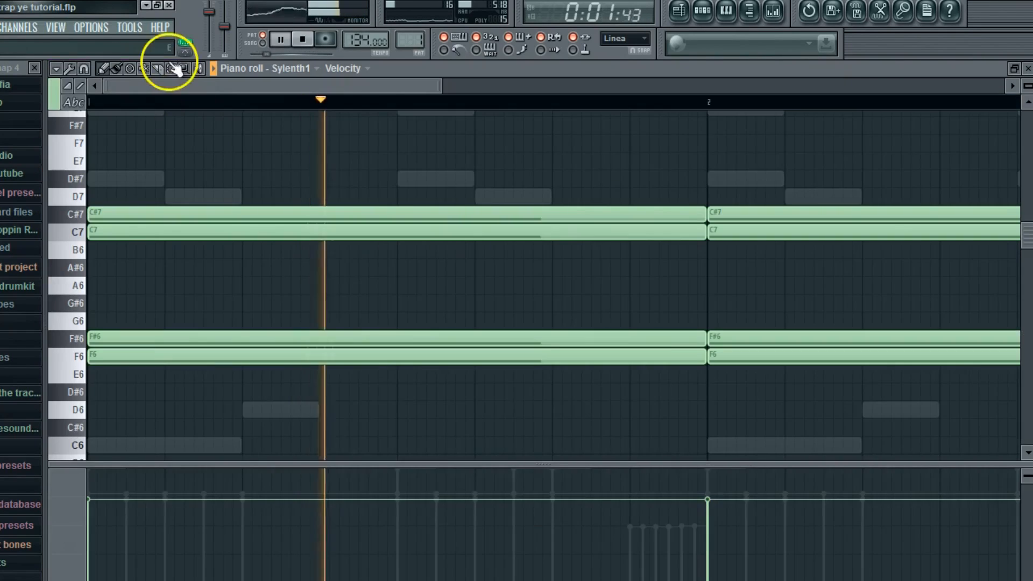
drag(76, 192, 76, 380)
mouse_move(105, 229)
mouse_down()
mouse_move(104, 193)
mouse_move(94, 238)
mouse_up()
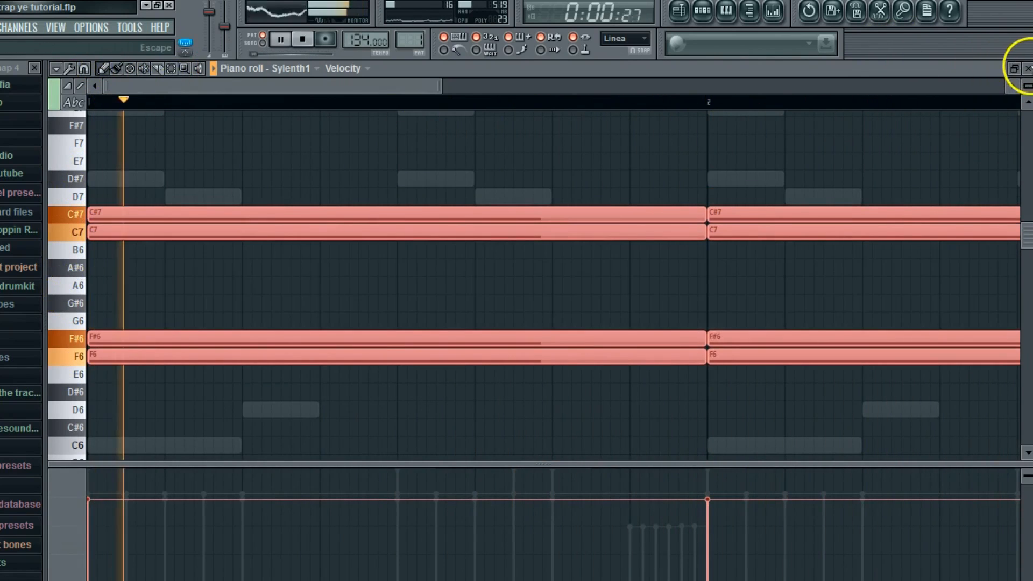
click(1028, 69)
Step: Stop playback, switch Sylenth1 to preset 039: PD - creepy vintage feel, and play the pattern with the new sound
click(303, 41)
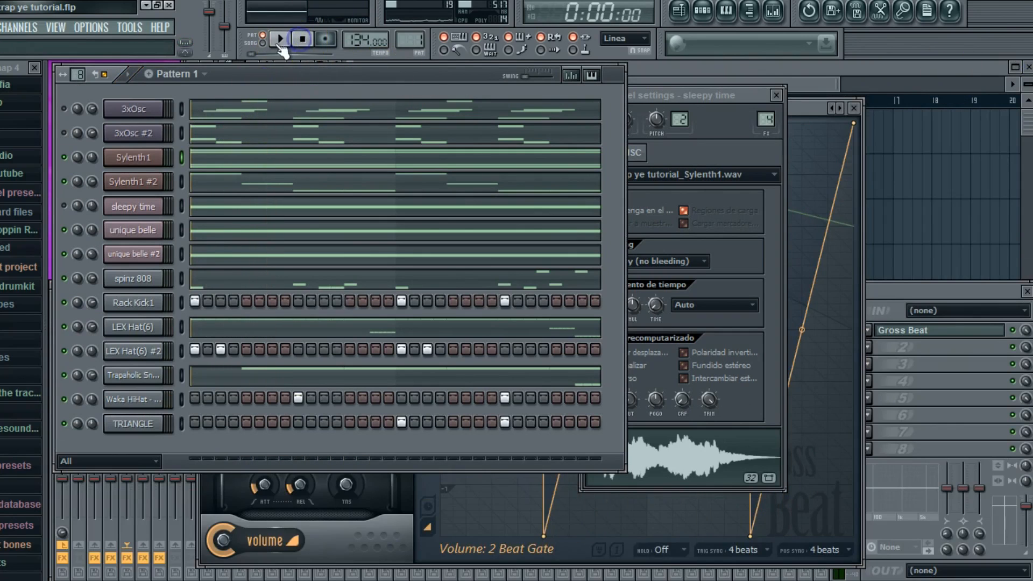
click(133, 157)
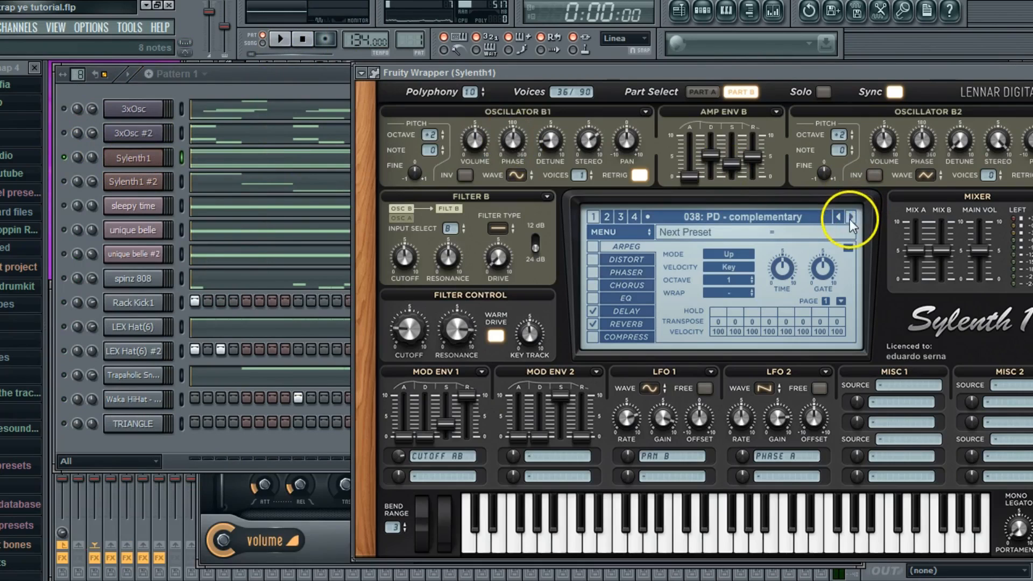
click(851, 217)
click(215, 75)
key(space)
key(space)
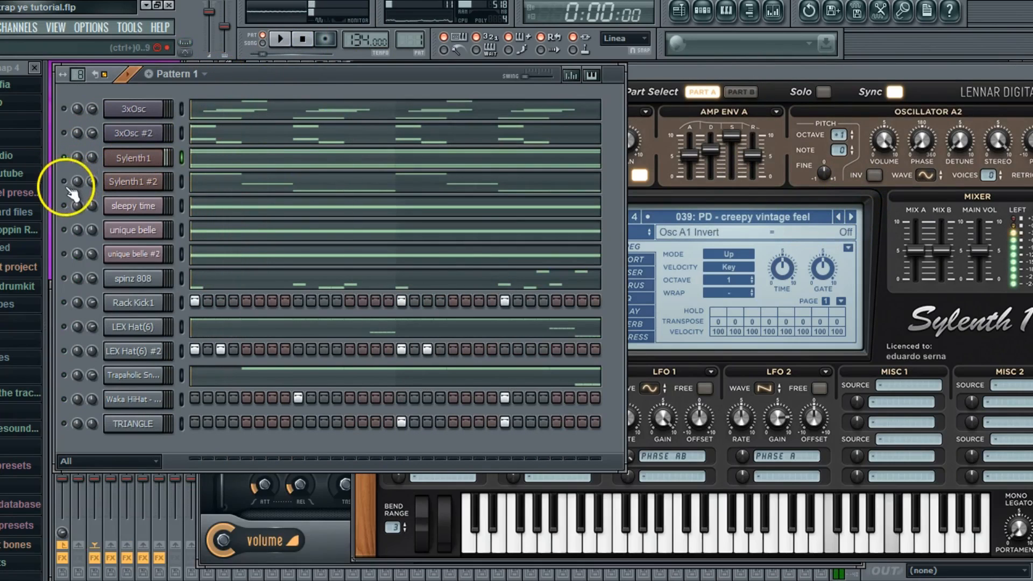
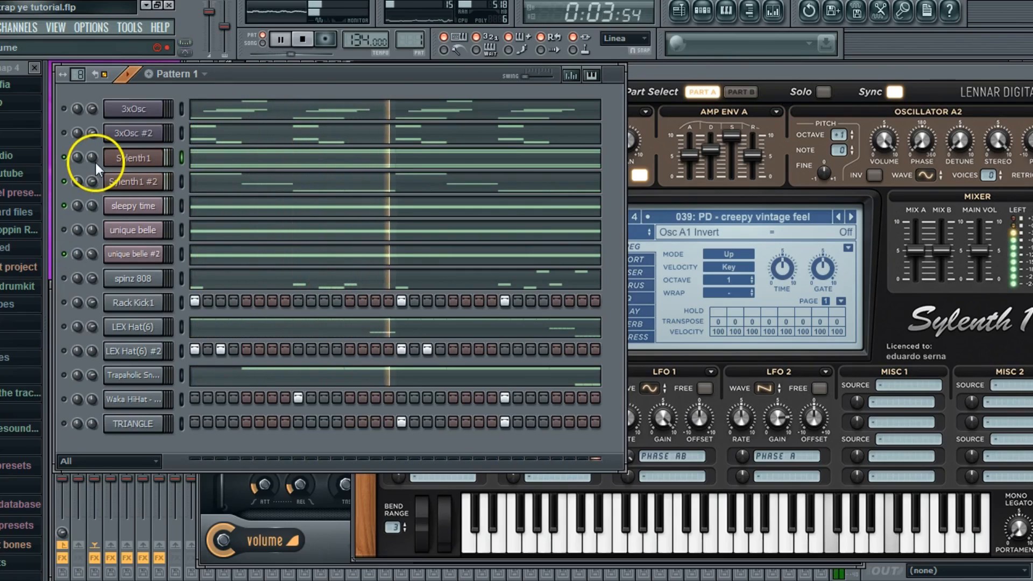
Step: Unmute the 808, kick and hat channels, then set Rack Kick1's root note to E5 and lower its volume adjustment
drag(96, 157, 87, 181)
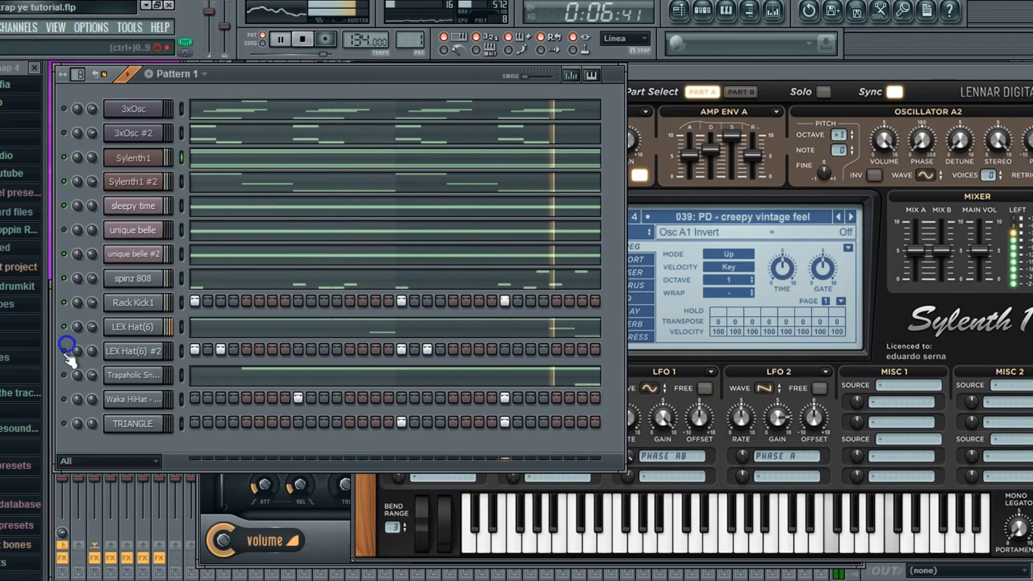
click(137, 302)
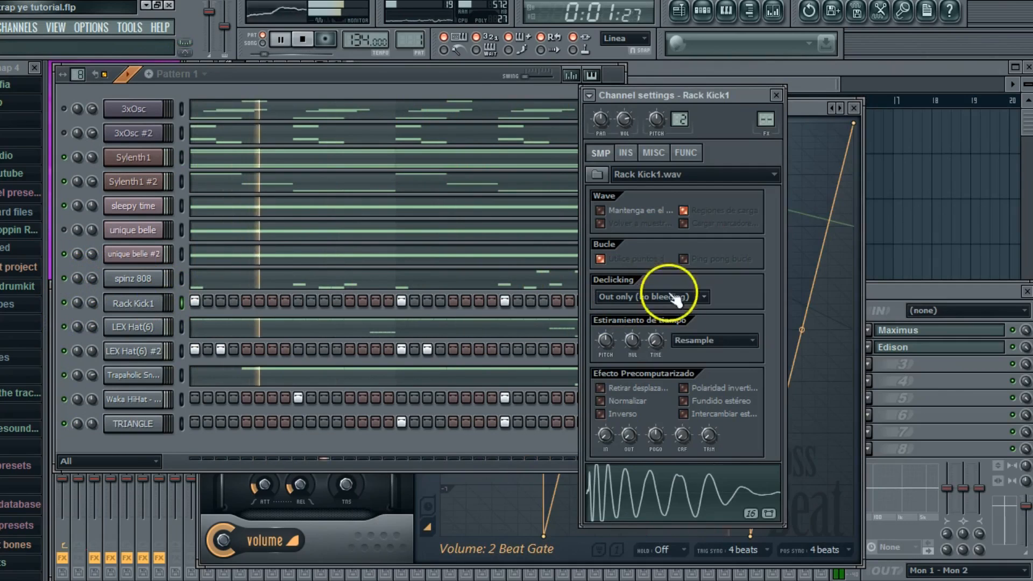
click(654, 153)
click(704, 369)
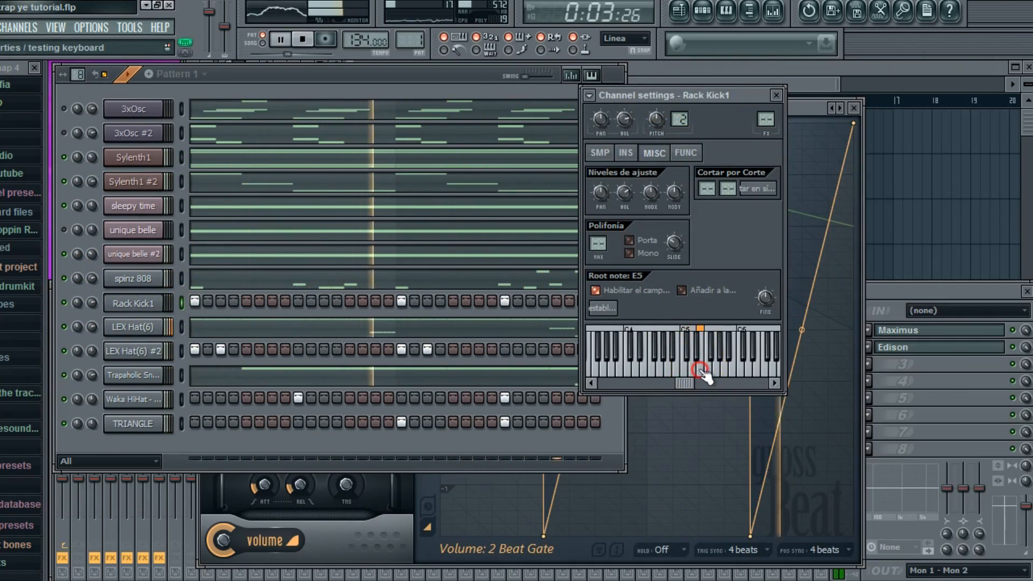
drag(625, 194, 622, 206)
click(63, 230)
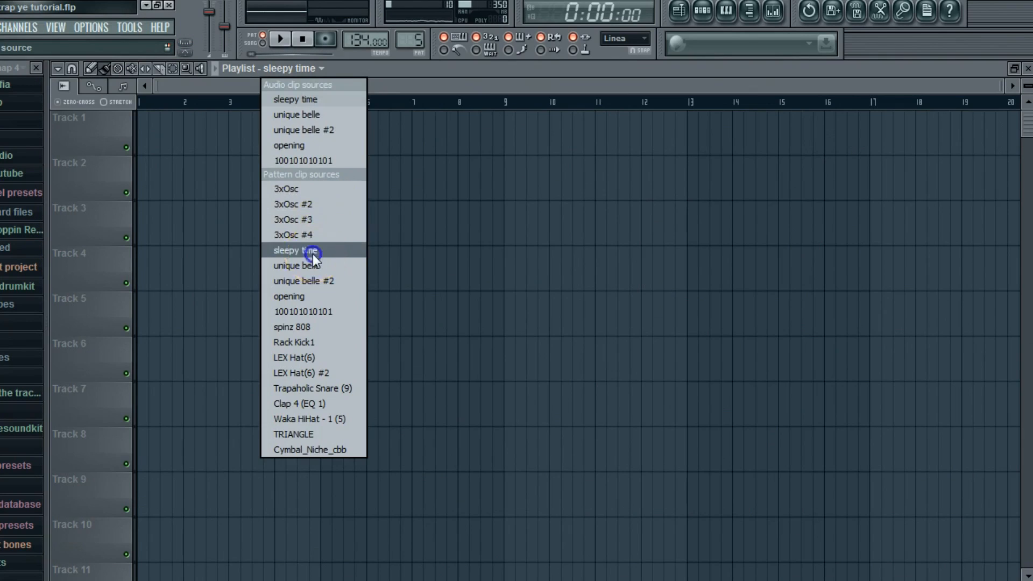
Step: Place four consecutive sleepy time pattern clips on playlist Track 1, filling bars 1 to 16
click(312, 254)
drag(446, 175, 849, 177)
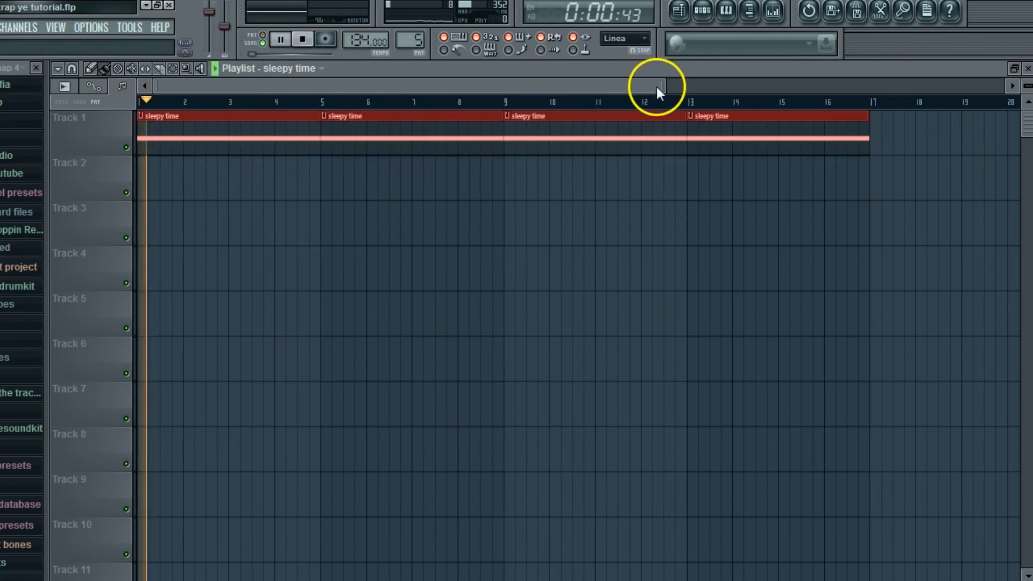
drag(661, 86, 799, 86)
Step: Restore the playlist to a smaller window, unmute all channels from sleepy time down to the cymbal, and restart playback
double_click(752, 73)
click(68, 215)
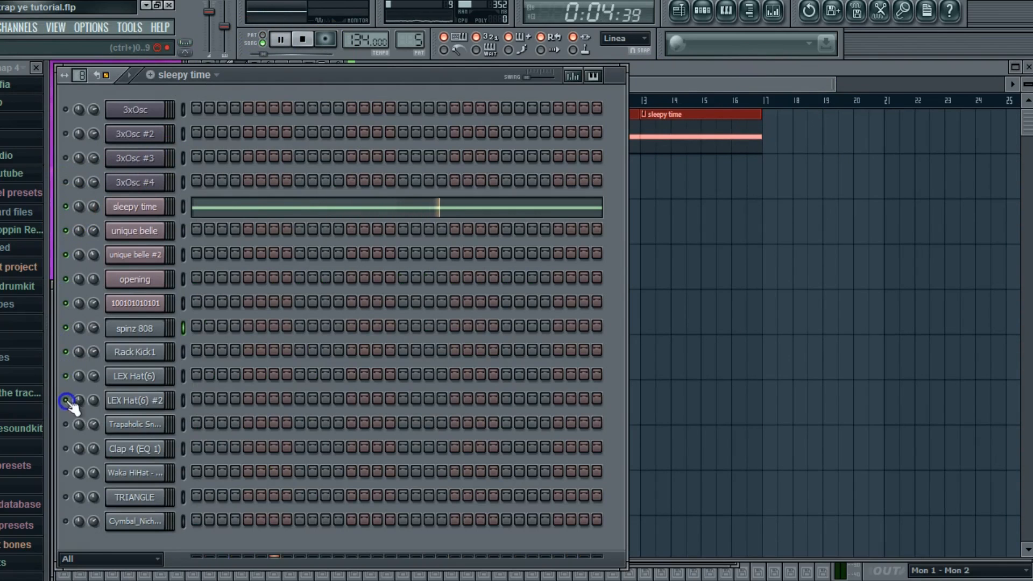
click(726, 290)
key(space)
Step: Place four unique belle pattern clips on Track 2 across bars 1 to 16 and shrink the playlist track height
click(449, 67)
click(448, 263)
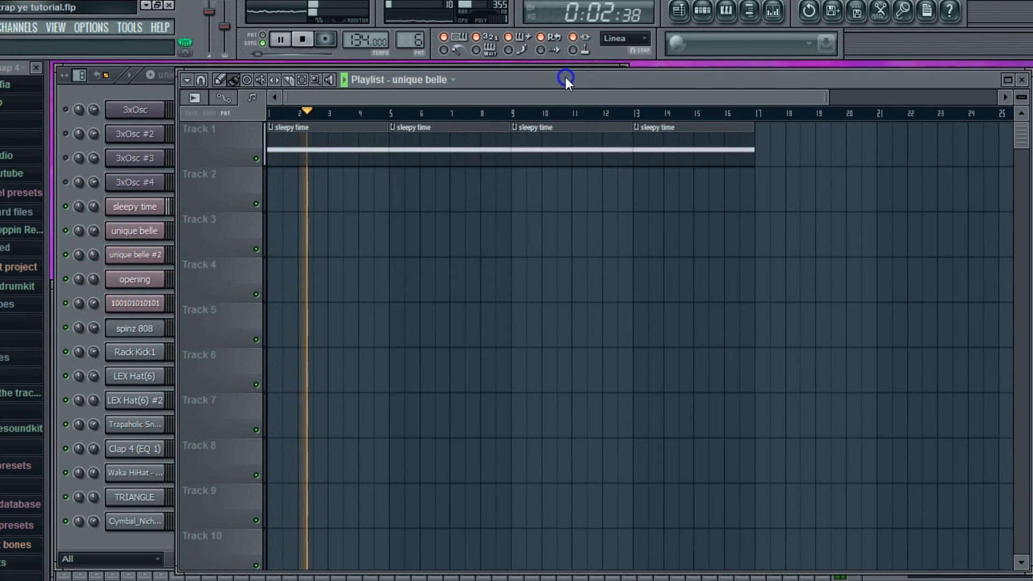
drag(291, 184, 672, 185)
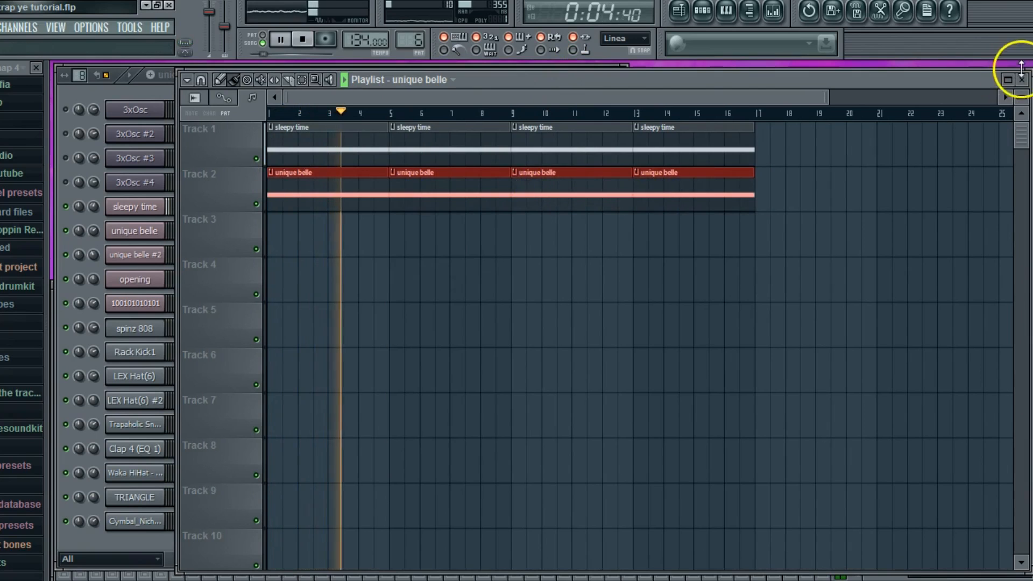
drag(1021, 98, 1005, 236)
drag(956, 84, 952, 73)
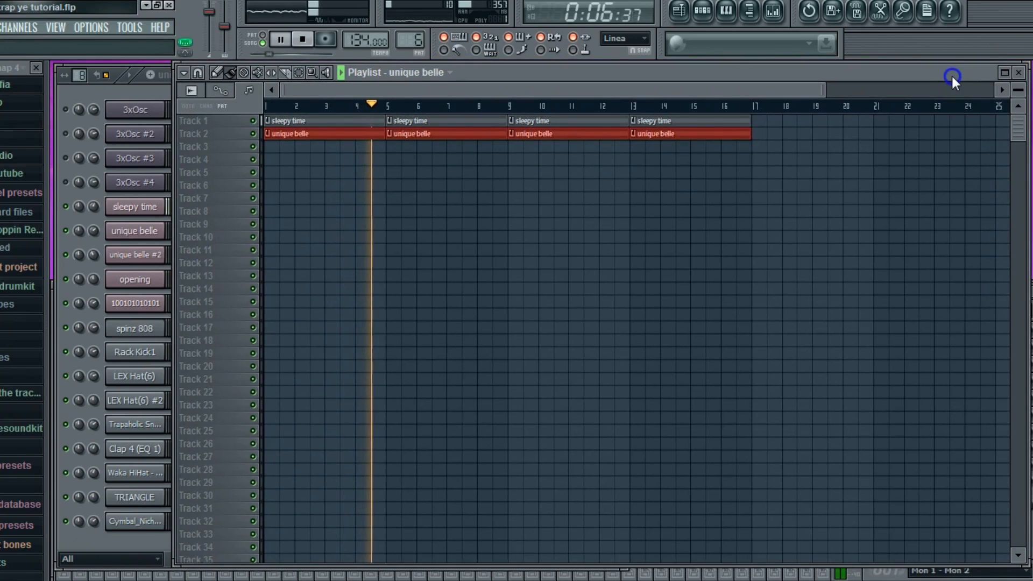
Step: Fill bars 1 to 16 with unique belle #2 pattern clips on Track 3 and opening pattern clips on Track 4
click(450, 75)
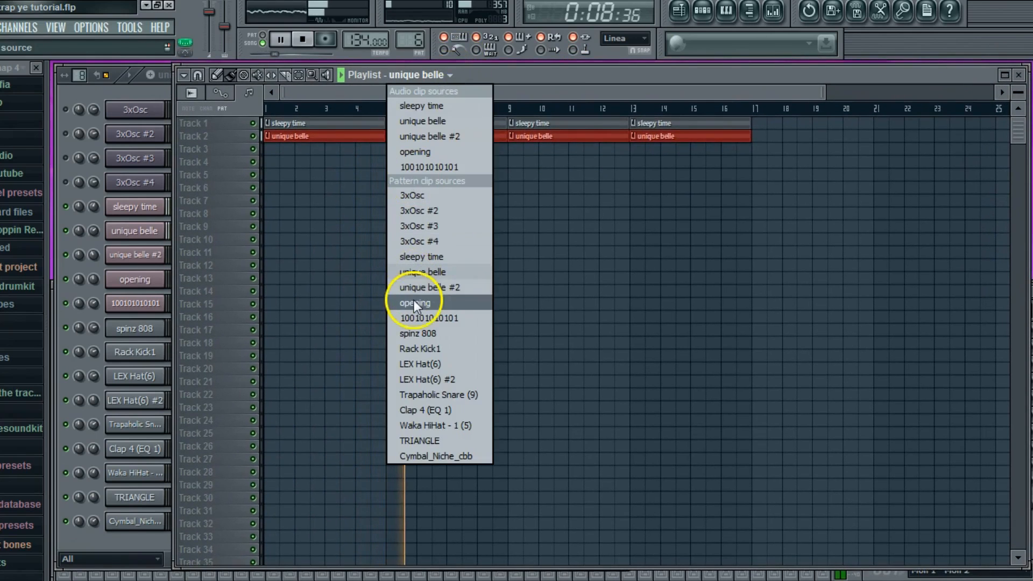
click(425, 287)
drag(273, 149, 656, 149)
click(422, 81)
click(411, 294)
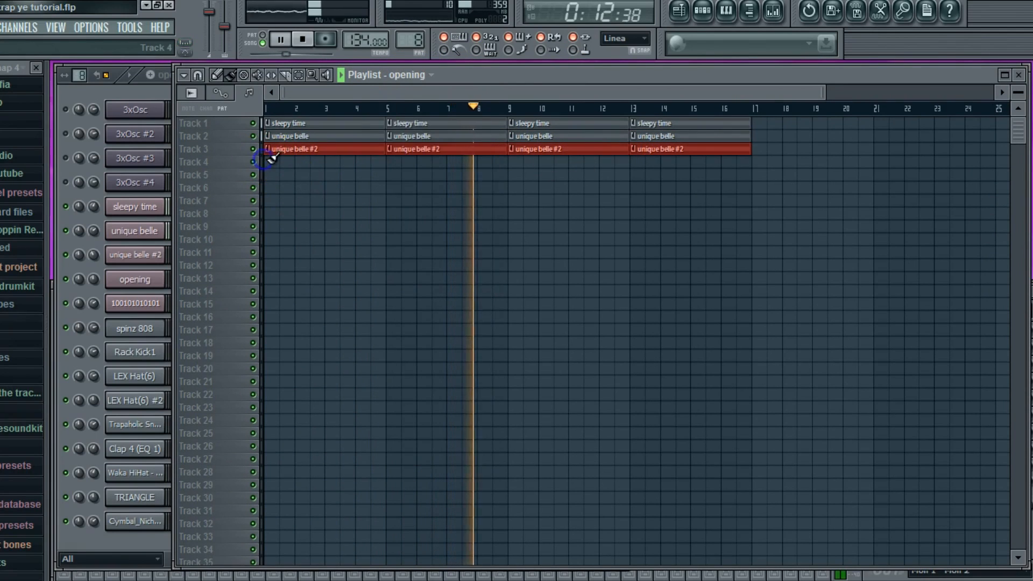
drag(272, 158, 676, 162)
click(420, 79)
click(405, 318)
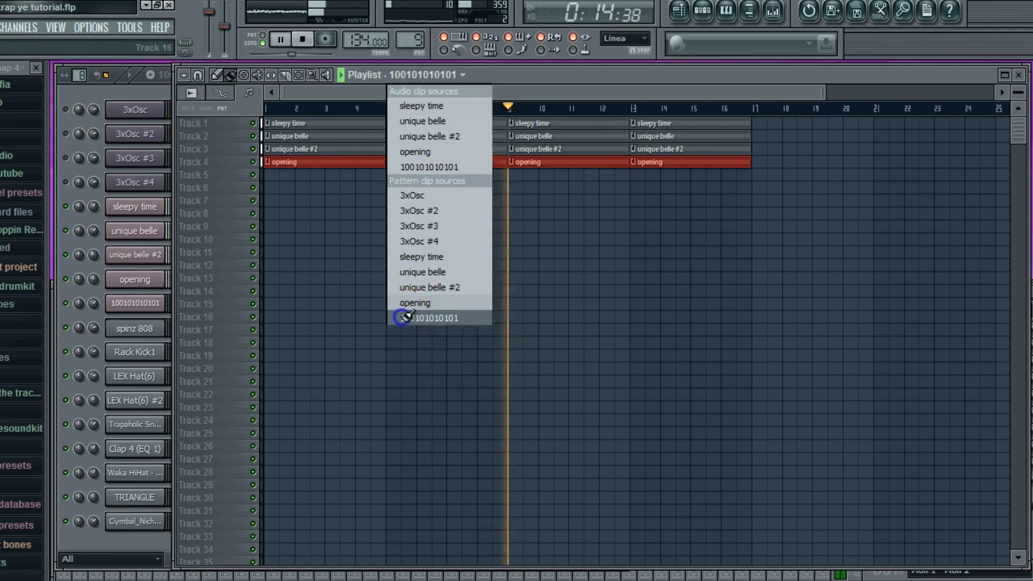
drag(269, 175, 653, 175)
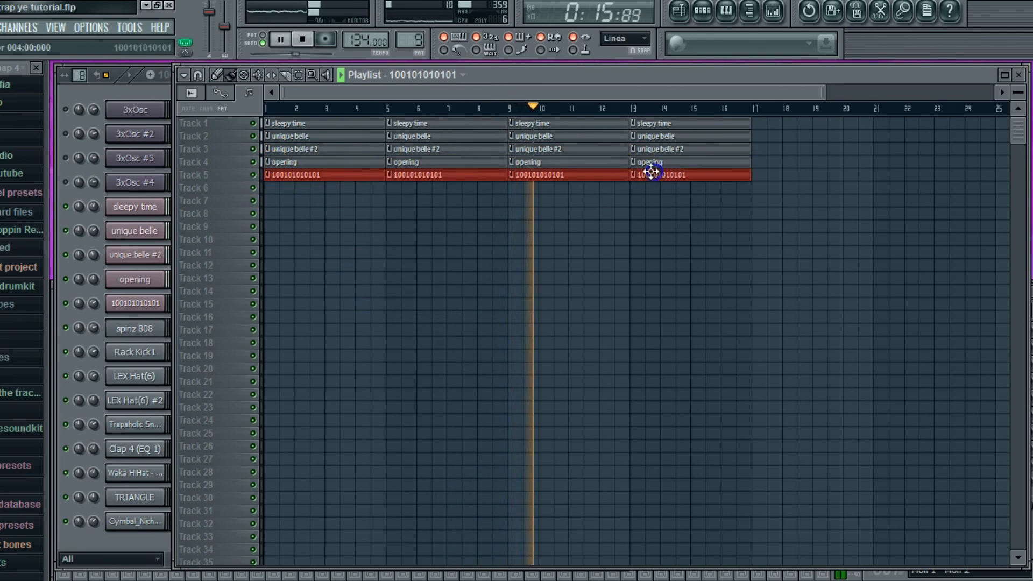
click(437, 87)
click(407, 331)
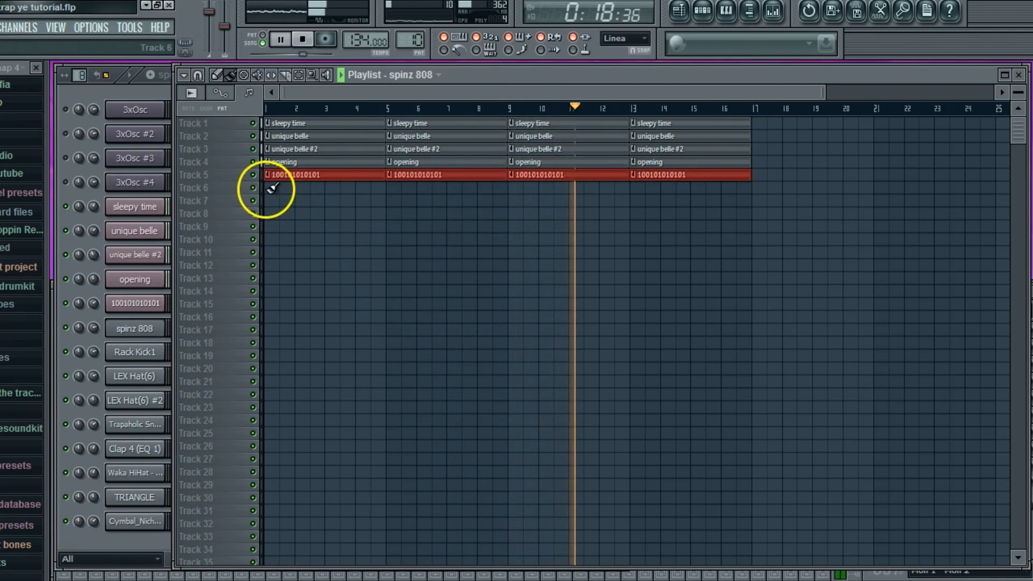
drag(273, 187, 637, 189)
Step: Fill bars 1 to 16 with Rack Kick1 clips on Track 7 and LEX Hat(6) clips on Track 8
click(441, 81)
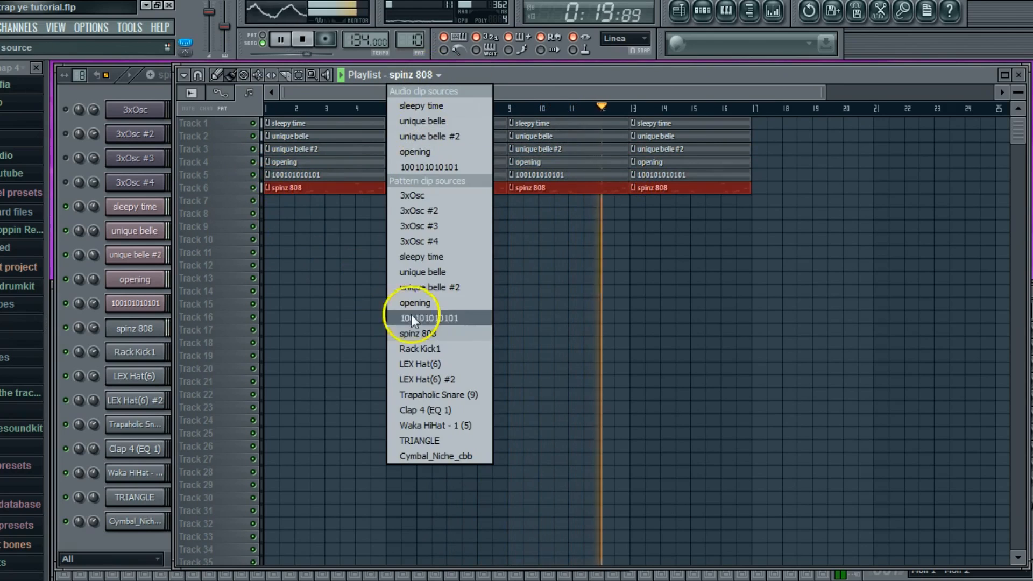
click(412, 350)
drag(269, 200, 638, 201)
click(438, 79)
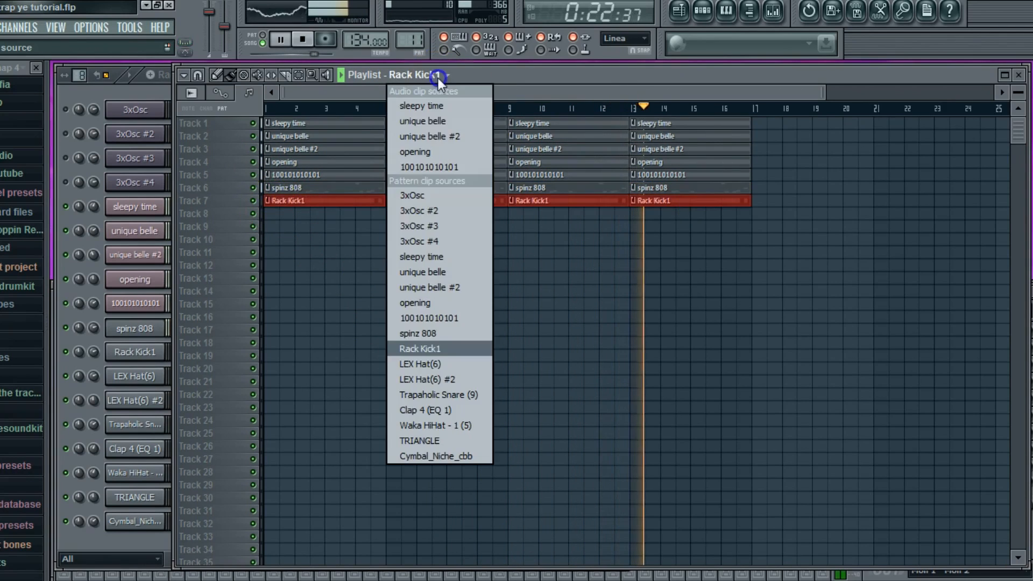
click(420, 364)
click(269, 214)
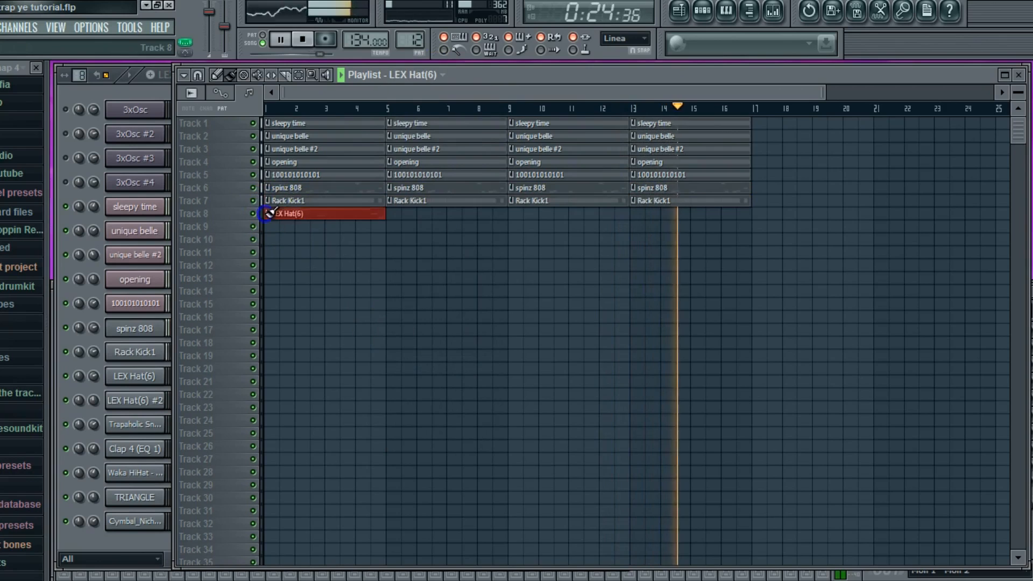
drag(268, 214, 641, 214)
Step: Fill bars 1 to 16 with LEX Hat(6) #2 clips on Track 9 and Trapaholic Snare (9) clips on Track 10
click(417, 76)
click(423, 378)
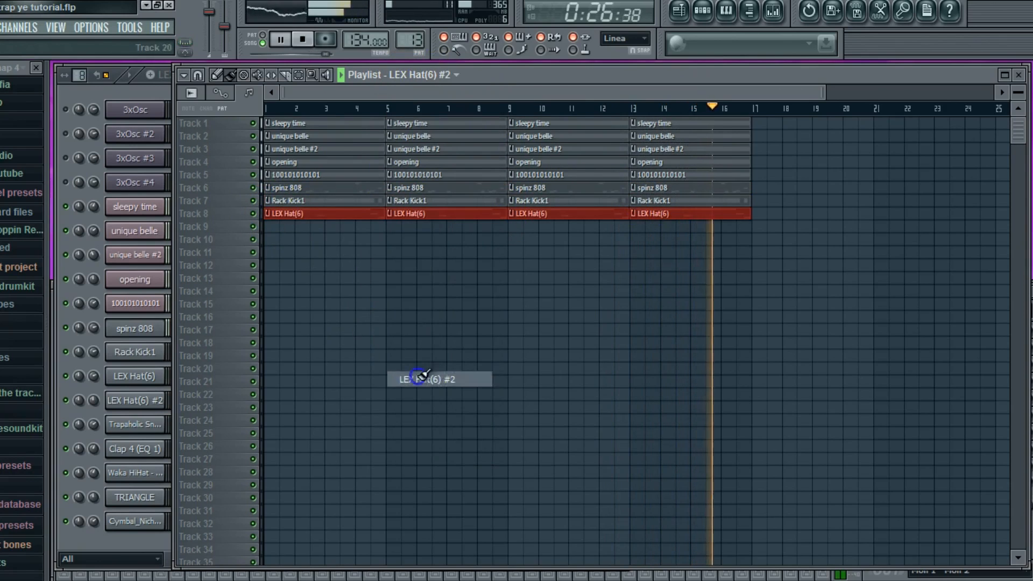
drag(269, 226, 627, 230)
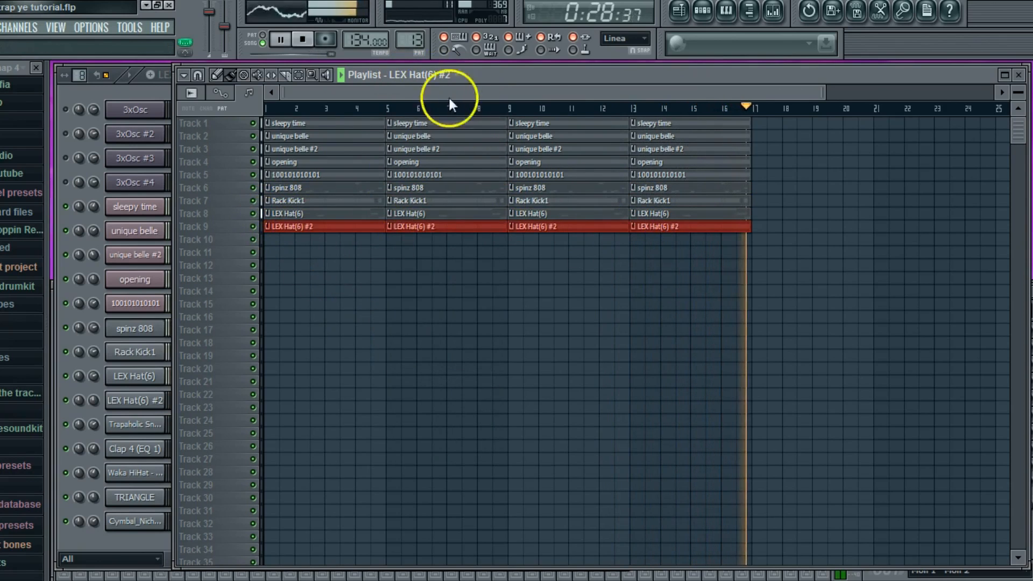
click(433, 75)
click(422, 393)
click(269, 239)
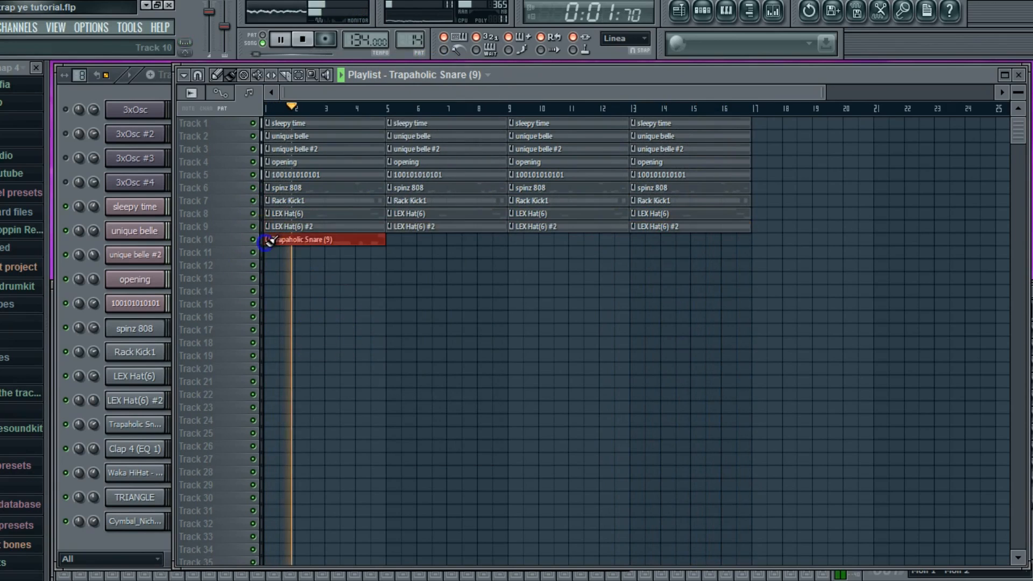
drag(267, 240, 680, 238)
Step: Fill bars 1 to 16 with Clap 4 (EQ 1) clips on Track 11 and Waka HiHat - 1 (5) clips on Track 12
click(454, 75)
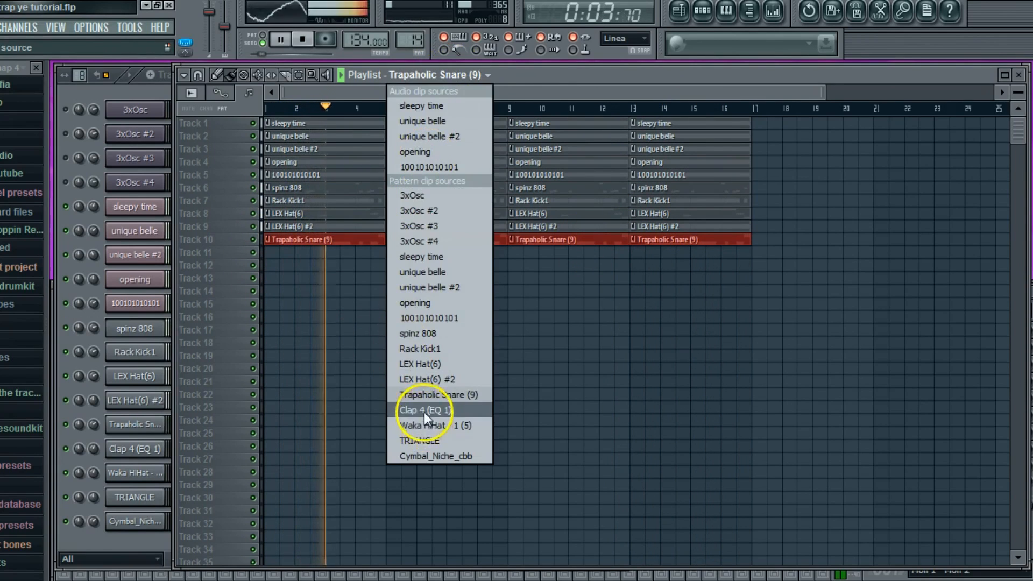
click(425, 410)
drag(273, 253, 650, 256)
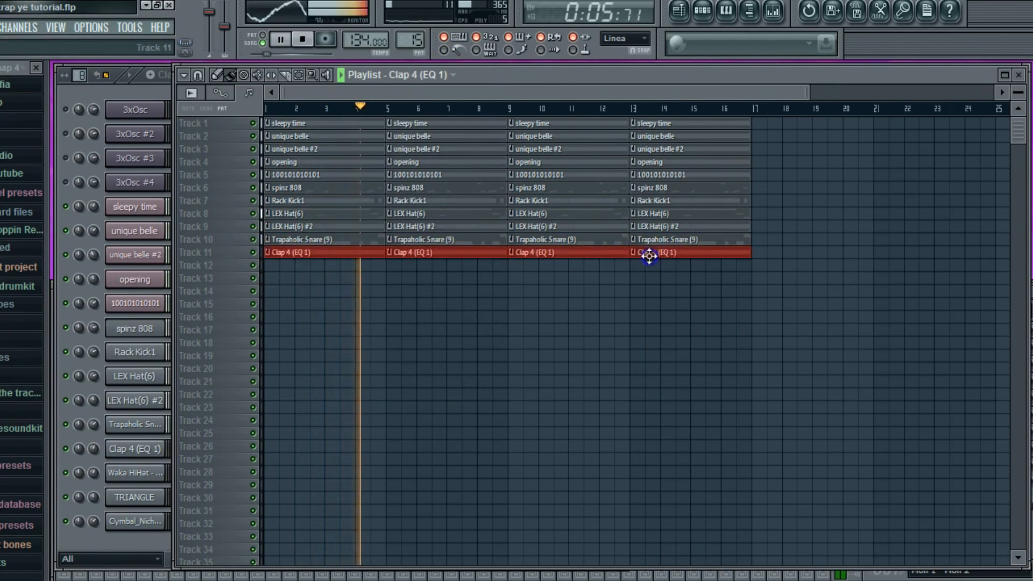
click(453, 75)
click(426, 424)
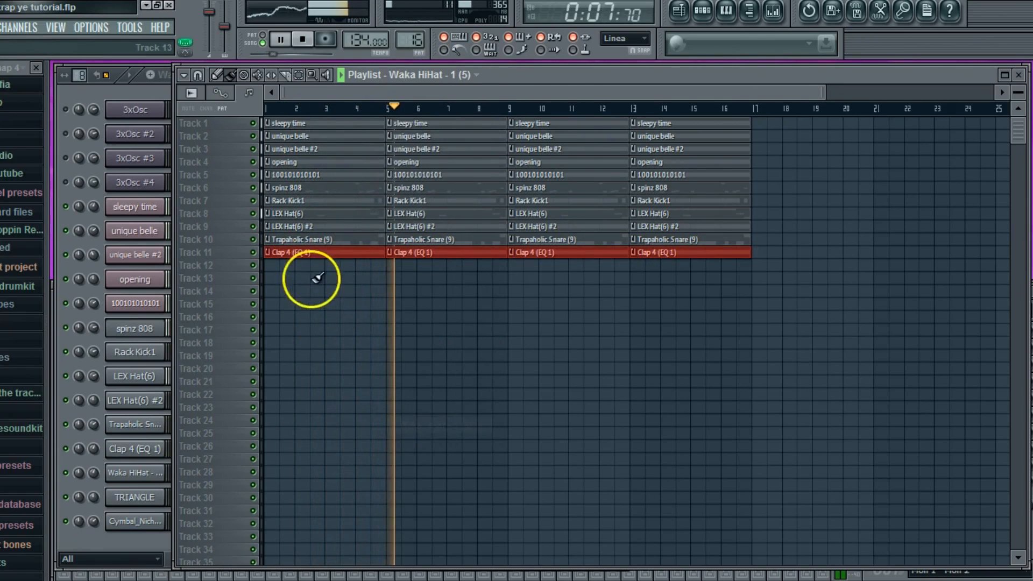
drag(265, 265, 641, 268)
Step: Fill bars 1 to 16 with TRIANGLE clips on Track 13 and Cymbal_Niche_cbb clips on Track 14
click(447, 76)
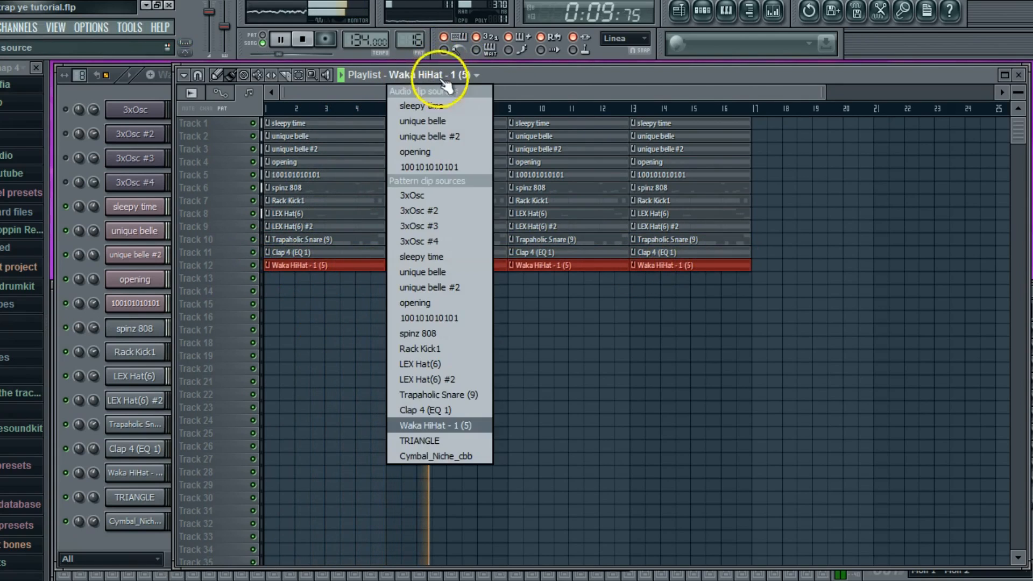
click(425, 441)
drag(273, 276, 641, 278)
click(430, 77)
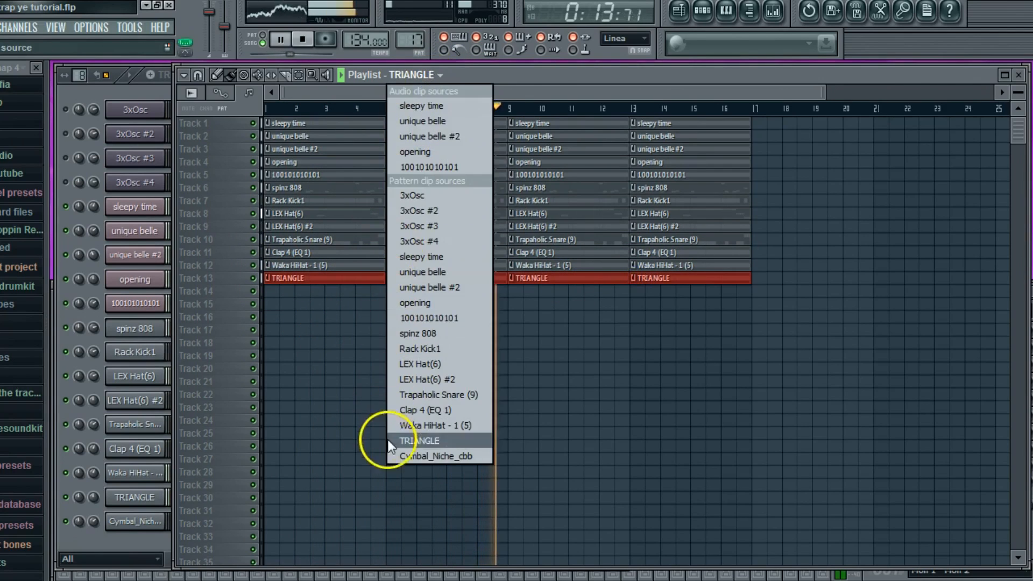
click(409, 456)
mouse_move(273, 292)
mouse_down()
mouse_move(659, 291)
mouse_move(646, 291)
mouse_up()
Step: Select all clips on the 14 tracks, duplicate them from bar 17 onward, stop playback and maximize the playlist
click(311, 75)
drag(733, 321, 269, 120)
click(185, 75)
mouse_move(202, 90)
click(355, 137)
key(space)
scroll(521, 95, down, 5)
scroll(511, 91, up, 5)
double_click(519, 79)
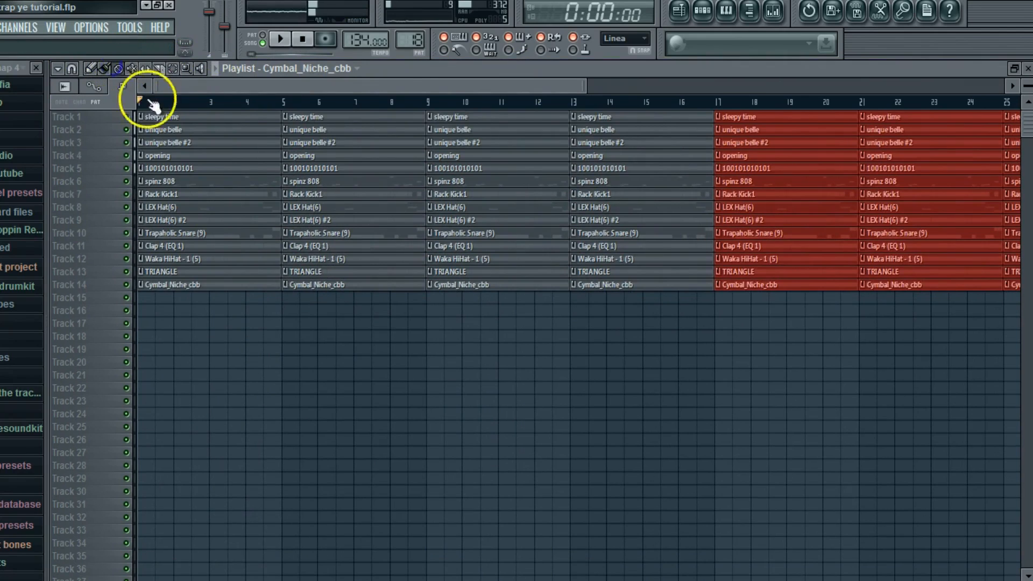
Step: Delete the unique belle, unique belle #2, 808 and all drum clips from bars 1 to 4 and play the song
click(174, 114)
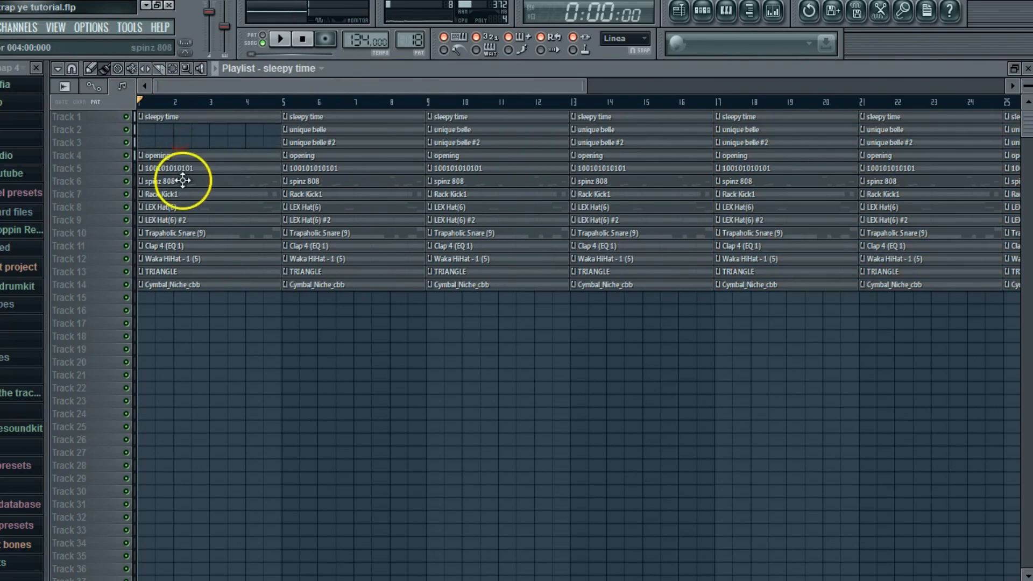
drag(182, 183, 182, 309)
key(space)
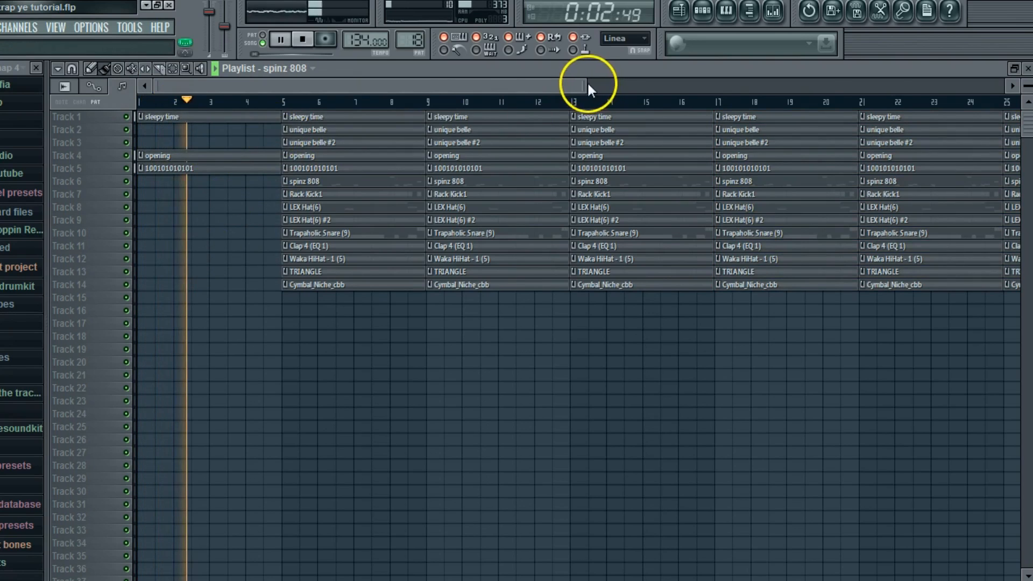
drag(587, 82, 894, 82)
right_click(185, 172)
key(space)
key(space)
drag(1029, 87, 1028, 63)
mouse_move(262, 242)
mouse_down()
mouse_move(265, 487)
mouse_move(264, 154)
mouse_up()
Step: Delete the Cymbal_Niche_cbb, TRIANGLE and Waka HiHat clips from bars 9 to 12
click(330, 157)
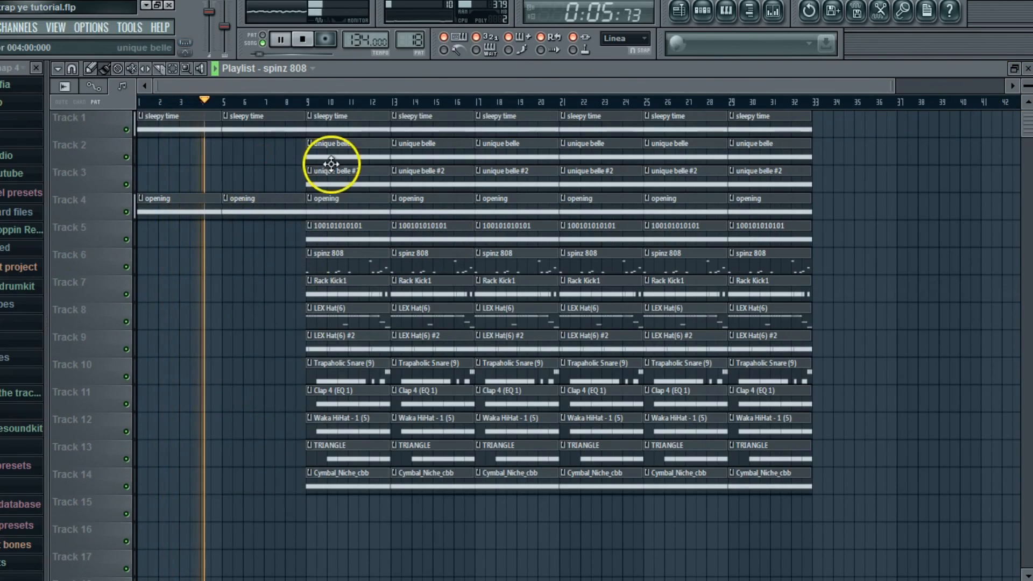
click(334, 237)
click(336, 266)
click(335, 480)
click(346, 171)
right_click(356, 483)
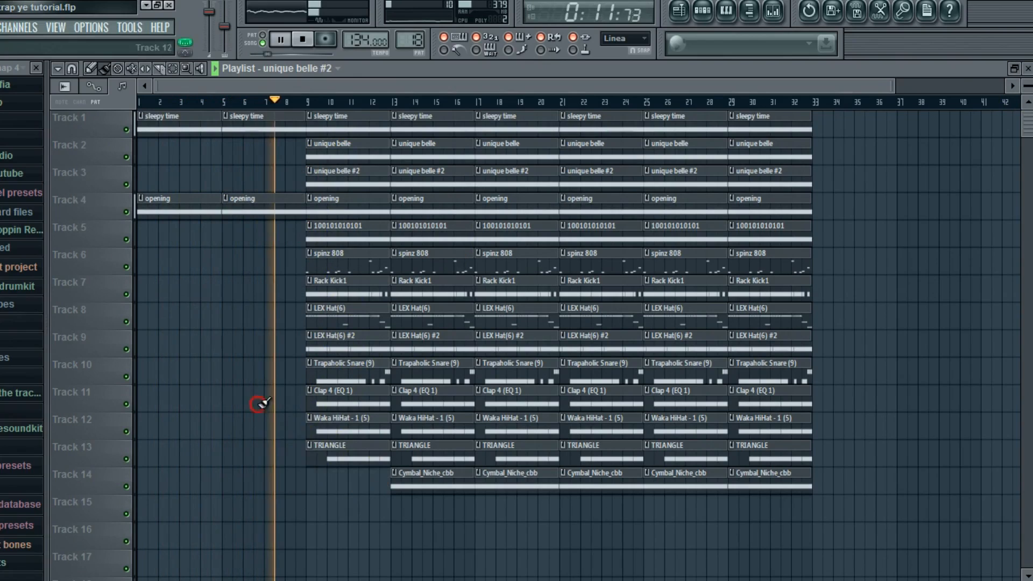
right_click(341, 452)
right_click(339, 425)
click(335, 317)
click(346, 149)
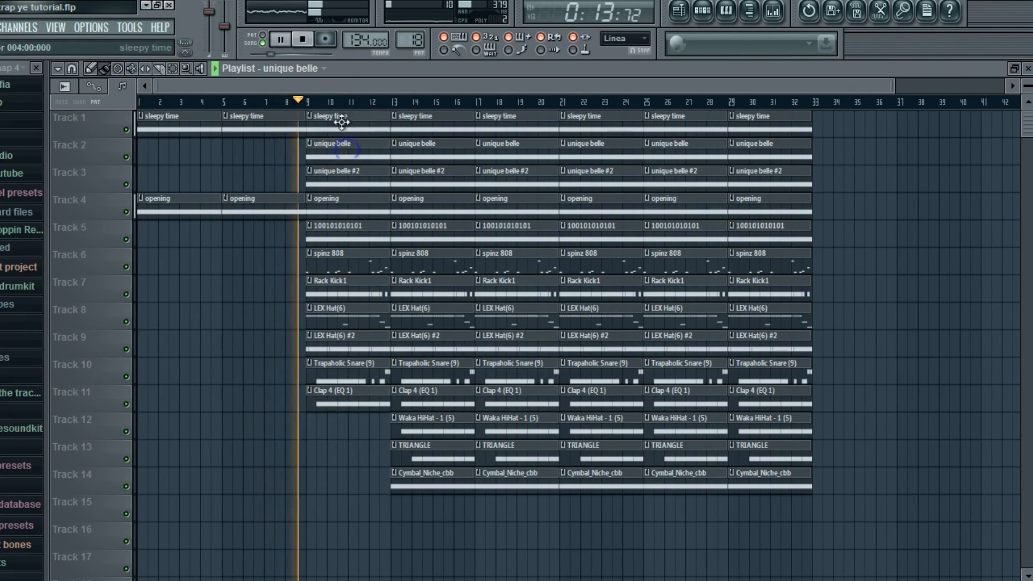
right_click(341, 122)
right_click(341, 175)
right_click(341, 202)
right_click(343, 233)
click(311, 104)
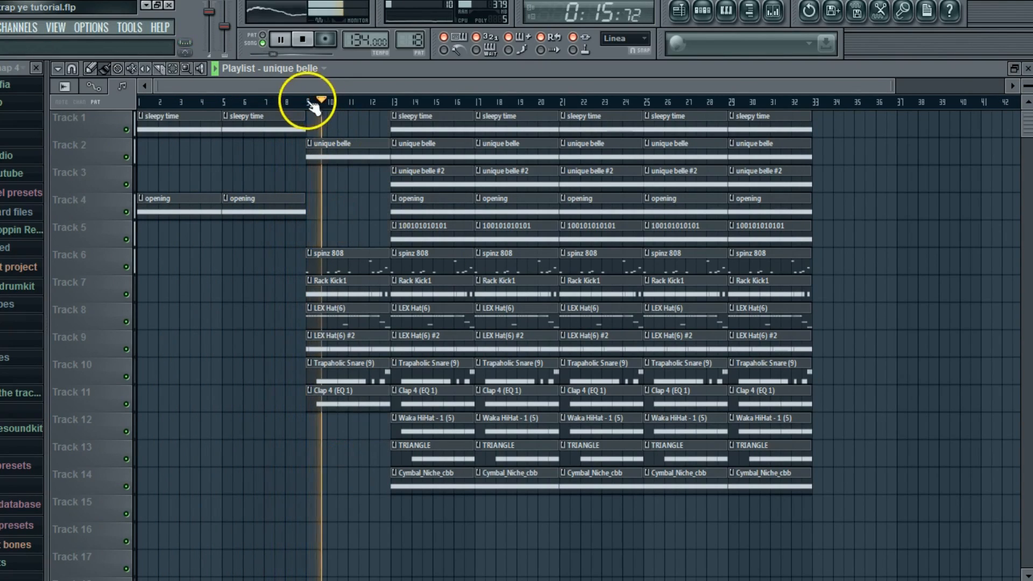
Step: Try a unique belle #2 clip on Track 3 in bars 9 to 12, playing from bar 9, and delete it
click(392, 180)
click(366, 178)
click(310, 102)
right_click(366, 175)
Step: Place a sleepy time clip on Track 1 and a unique belle #2 clip on Track 3 in bars 9 to 12, replaying from bar 9
click(406, 115)
click(355, 122)
key(space)
key(space)
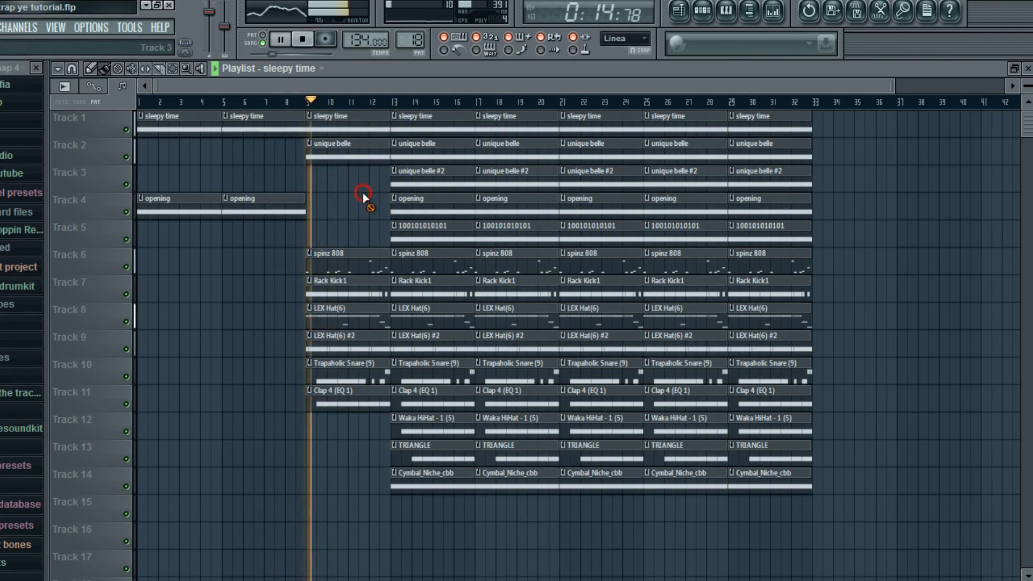
click(409, 172)
click(318, 172)
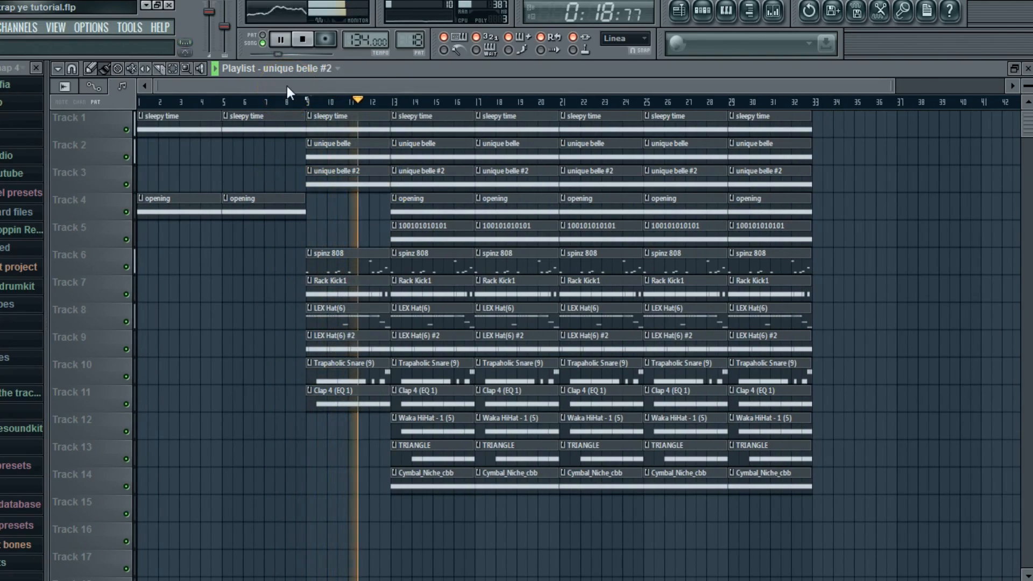
key(space)
drag(286, 86, 326, 90)
key(space)
right_click(307, 212)
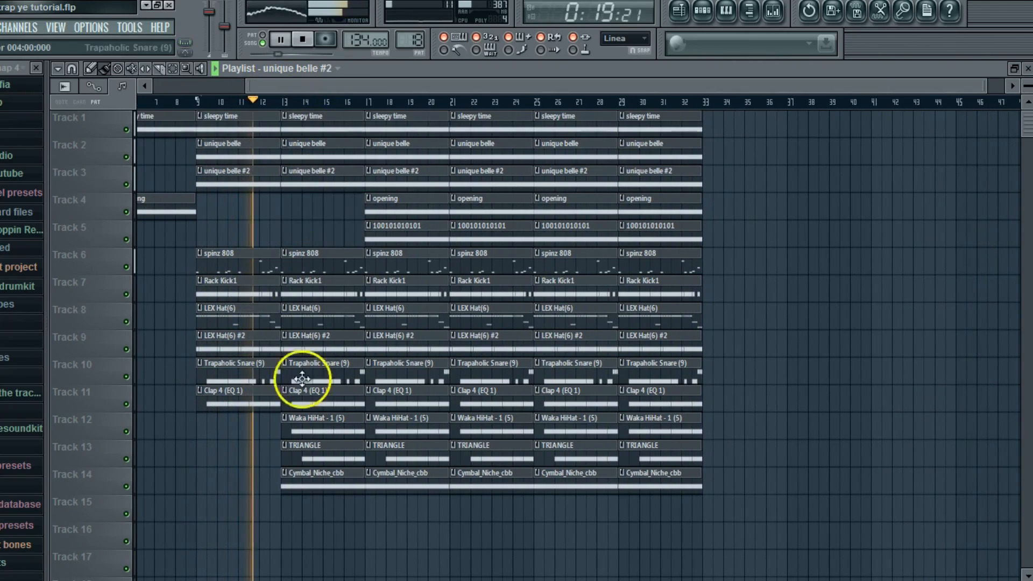
Step: Delete the Waka HiHat, TRIANGLE and Cymbal_Niche_cbb clips from bars 13 to 16
right_click(304, 425)
right_click(307, 450)
right_click(307, 476)
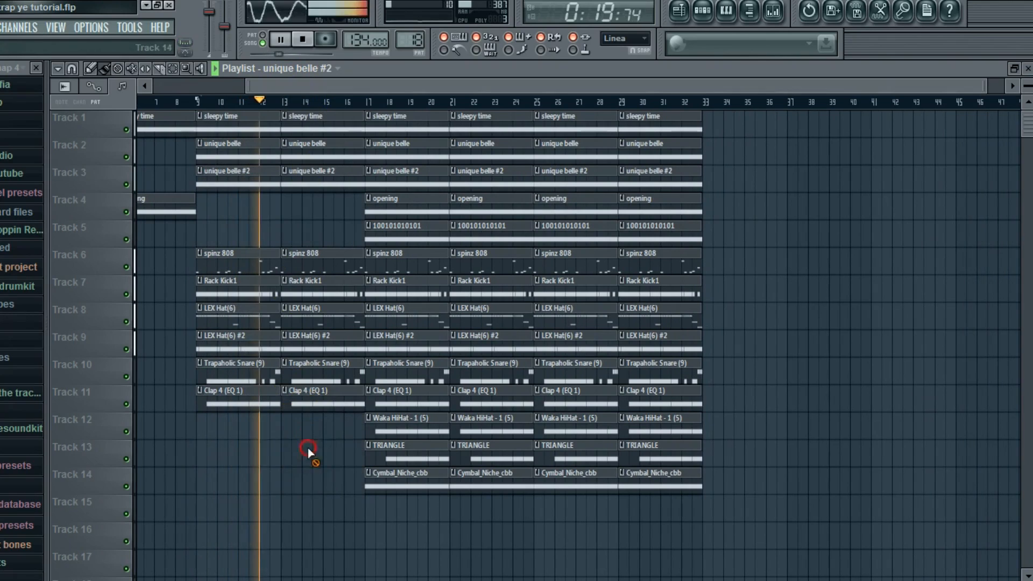
click(400, 198)
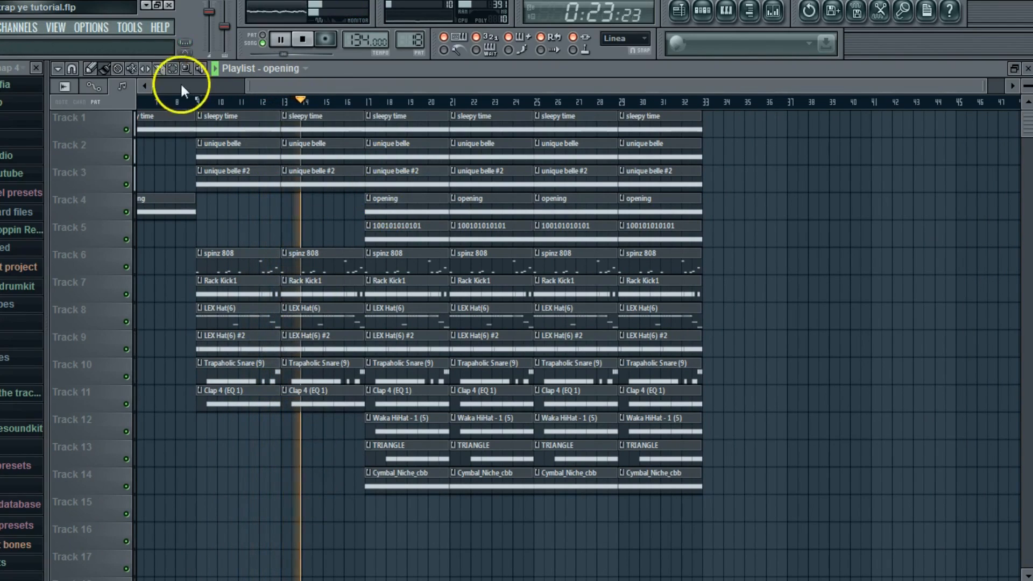
Step: Duplicate all clips in bars 17 to 32 on every track into bars 33 to 48
drag(726, 498, 393, 86)
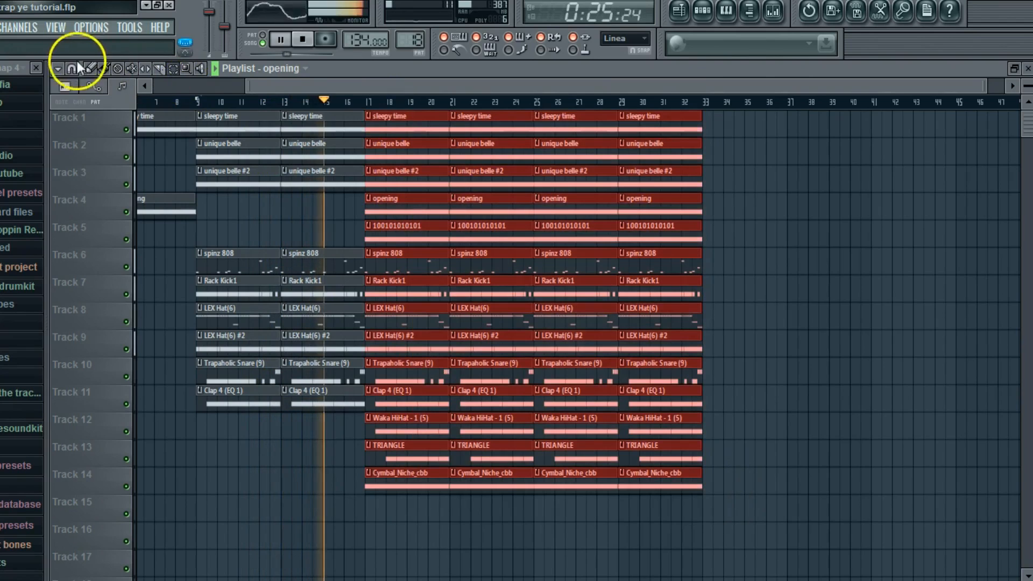
click(57, 69)
mouse_move(76, 82)
click(208, 129)
drag(325, 82, 130, 88)
right_click(339, 207)
right_click(340, 234)
right_click(396, 231)
right_click(395, 210)
right_click(255, 178)
right_click(282, 180)
click(190, 100)
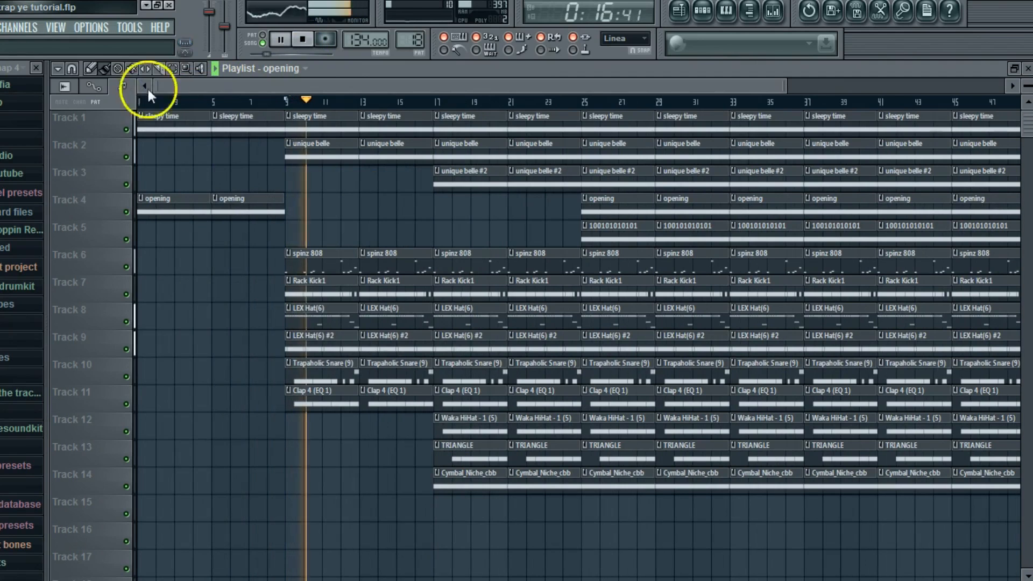
Step: Set the unique belle channel's volume to 0.44 in the channel rack and return to the full-size playlist
double_click(317, 70)
drag(95, 231, 92, 237)
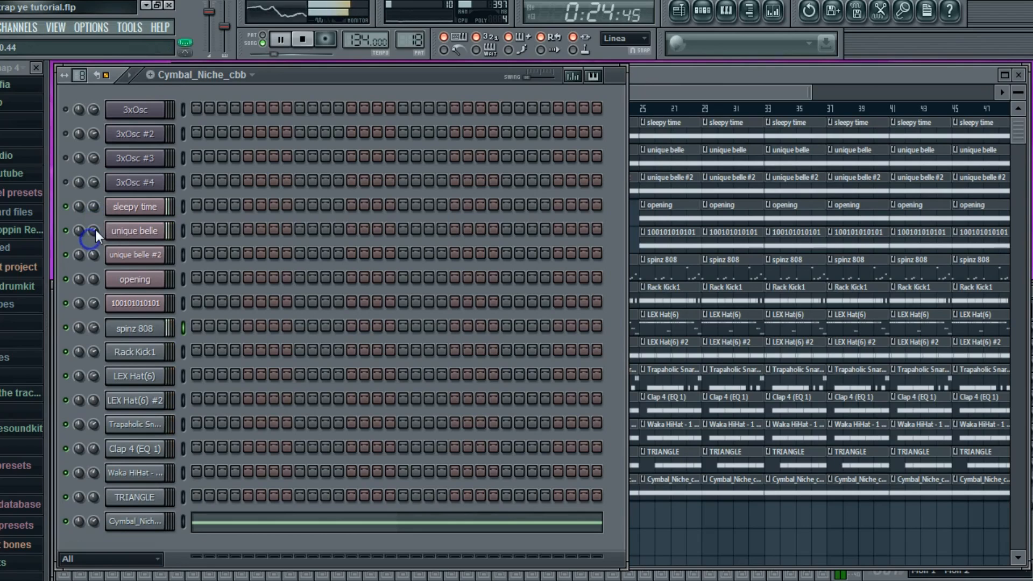
double_click(679, 78)
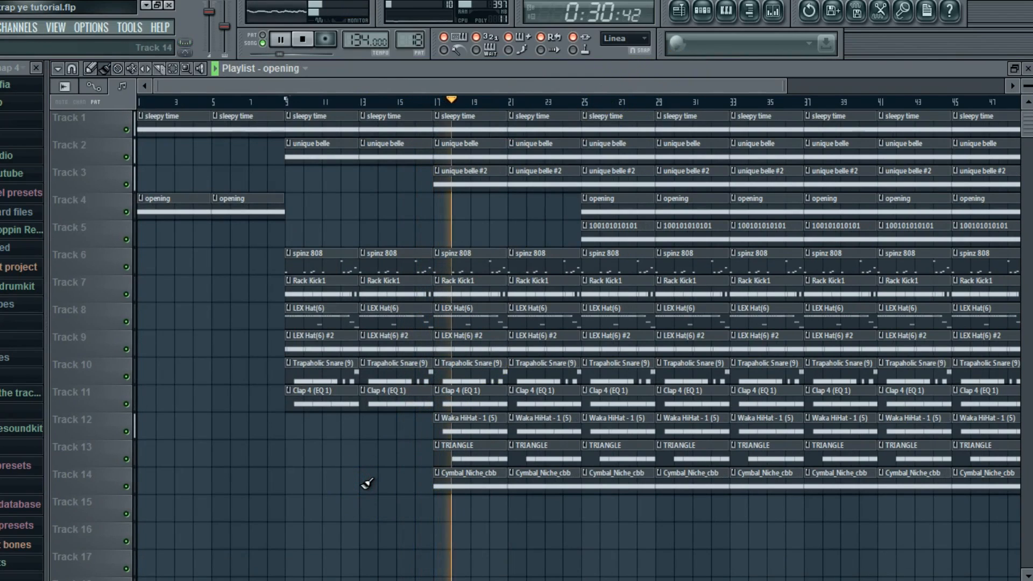
Step: Delete the unique belle and unique belle #2 clips from bars 25 to 32
drag(441, 87, 568, 86)
right_click(449, 161)
right_click(450, 175)
right_click(481, 174)
right_click(485, 156)
drag(486, 87, 543, 86)
right_click(383, 168)
Step: Try removing the Rack Kick1 clips from bars 25 to 32, and paint them back in
click(384, 293)
right_click(384, 293)
right_click(415, 295)
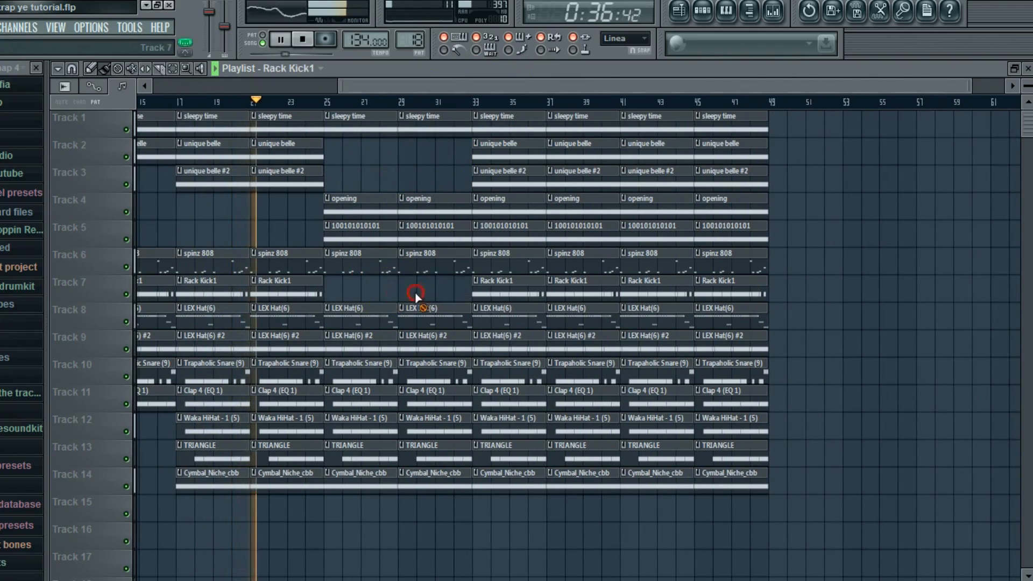
drag(447, 293, 326, 291)
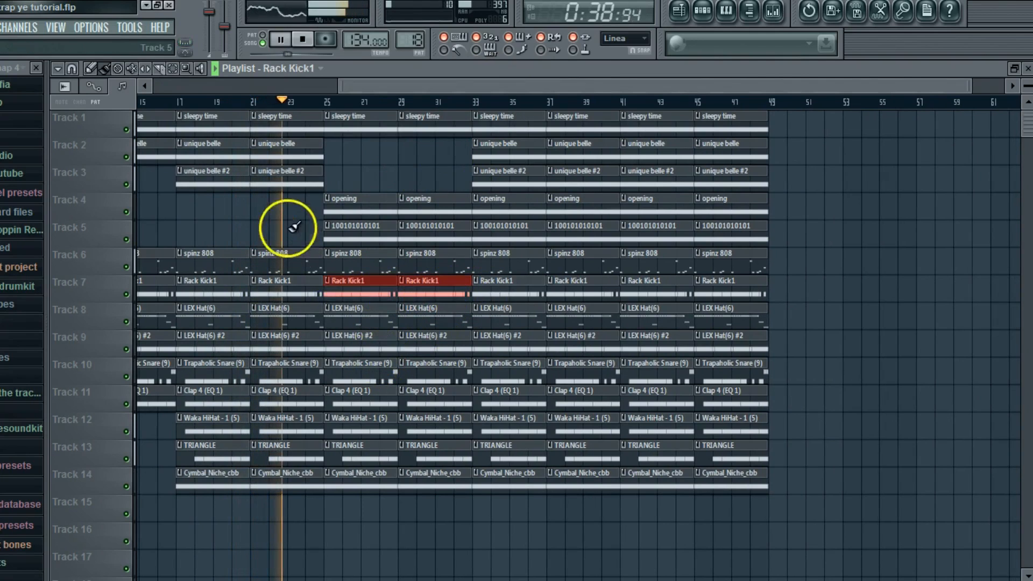
Step: Delete the Trapaholic Snare and Clap 4 clips from bars 25 to 32
right_click(374, 371)
right_click(412, 370)
right_click(386, 395)
right_click(414, 397)
click(380, 444)
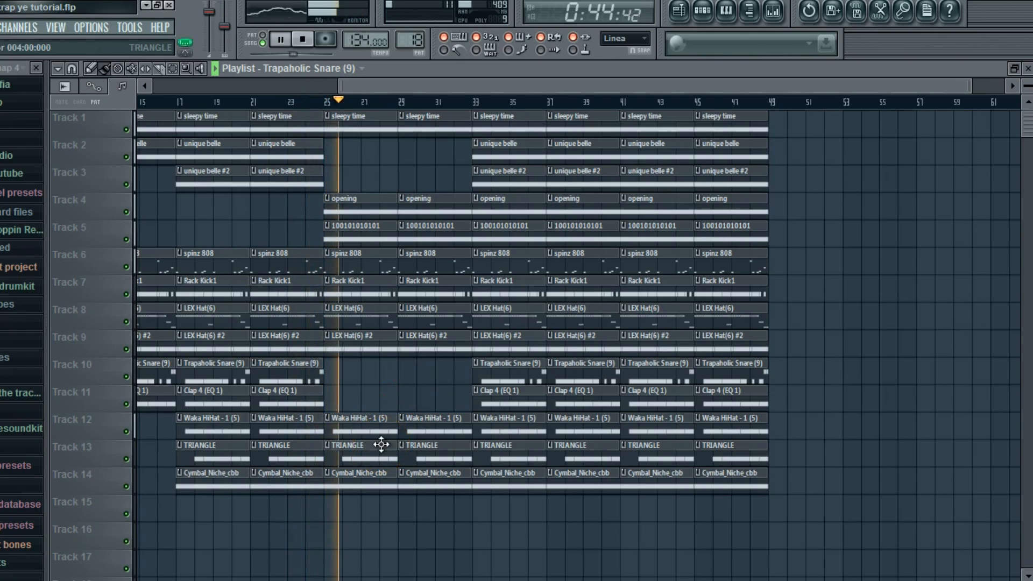
Step: Duplicate all clips in bars 33 to 48 into bars 49 to 64 and switch back to the paint tool
drag(376, 84, 450, 88)
click(173, 69)
drag(733, 492, 411, 97)
click(58, 68)
mouse_move(67, 79)
click(198, 128)
click(107, 67)
Step: Delete the sleepy time, unique belle and unique belle #2 clips from bars 33 to 40
drag(412, 87, 435, 85)
right_click(337, 152)
click(362, 170)
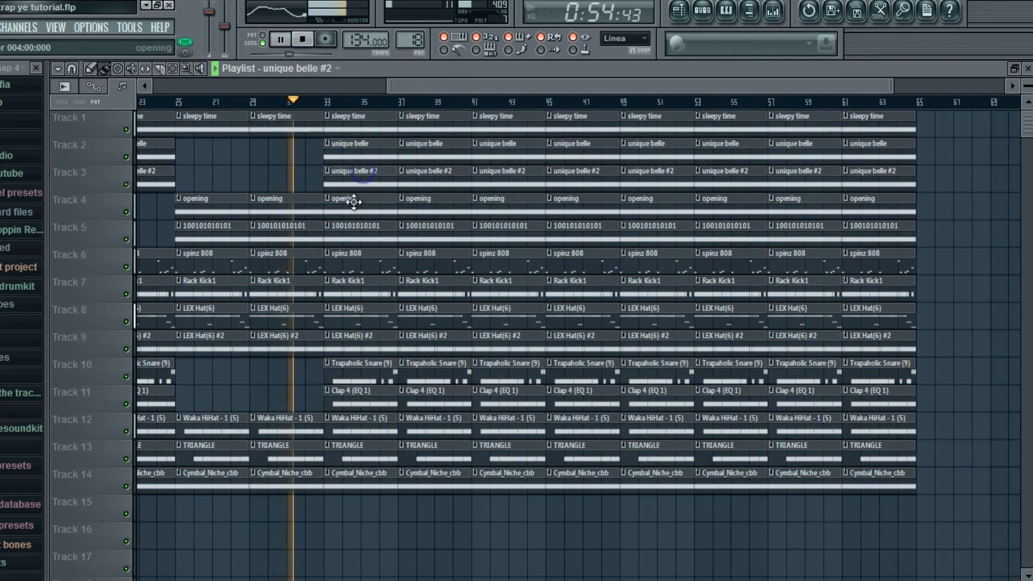
right_click(375, 175)
right_click(366, 148)
right_click(360, 121)
right_click(425, 121)
right_click(414, 148)
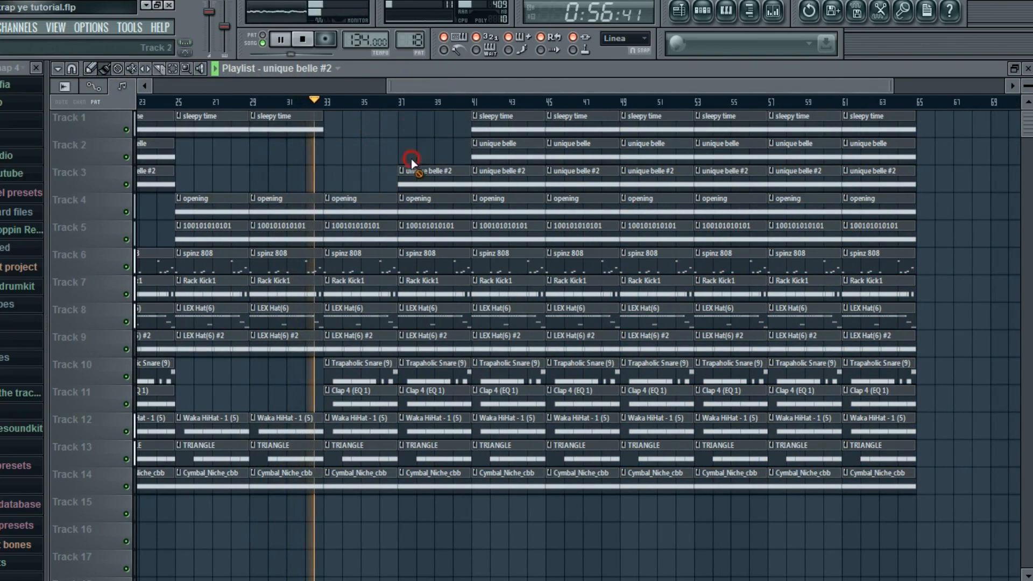
mouse_move(408, 90)
mouse_down()
mouse_move(428, 83)
mouse_move(405, 90)
mouse_up()
right_click(388, 153)
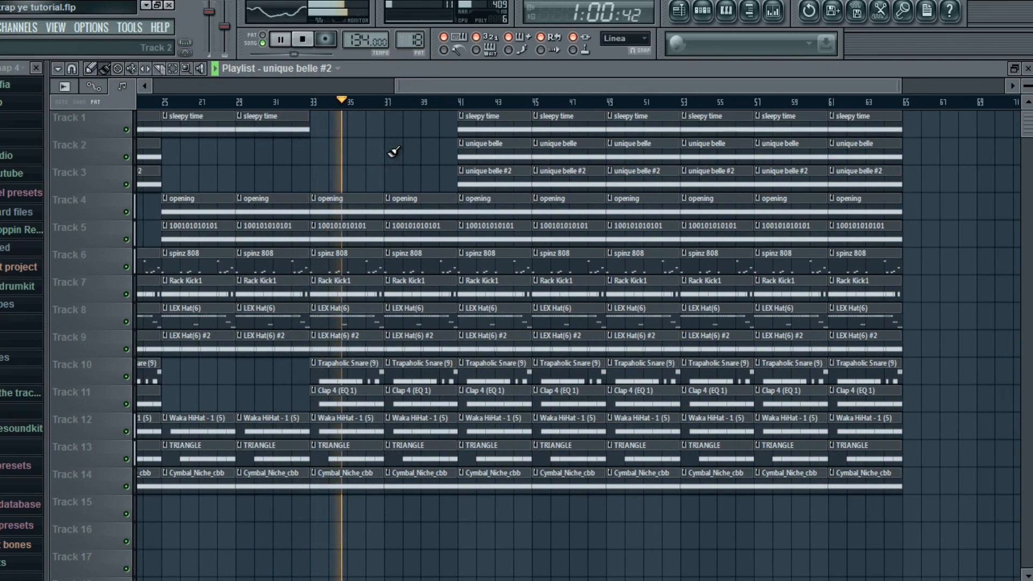
drag(424, 85, 403, 86)
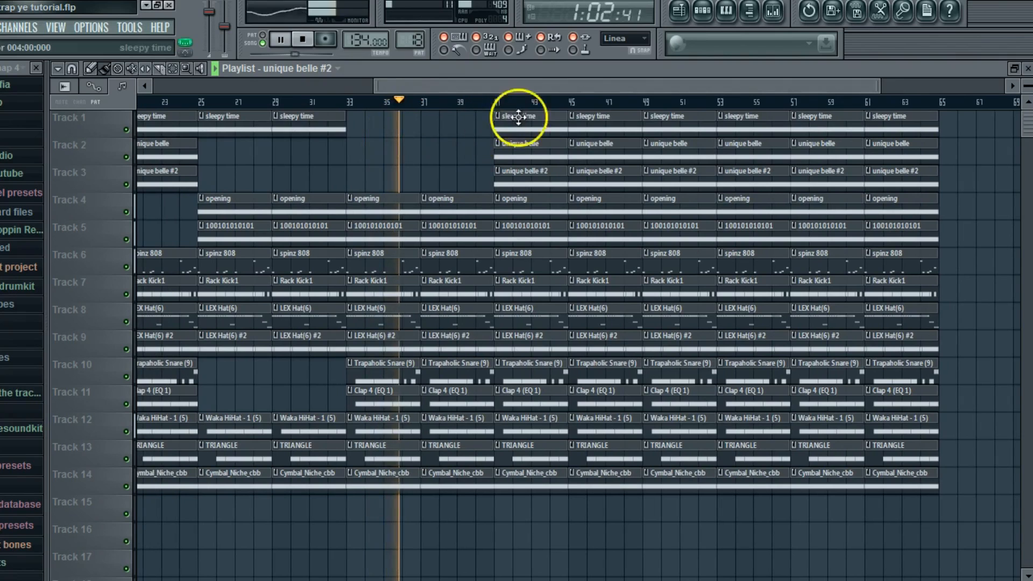
click(518, 117)
click(431, 121)
click(363, 123)
click(350, 102)
right_click(396, 231)
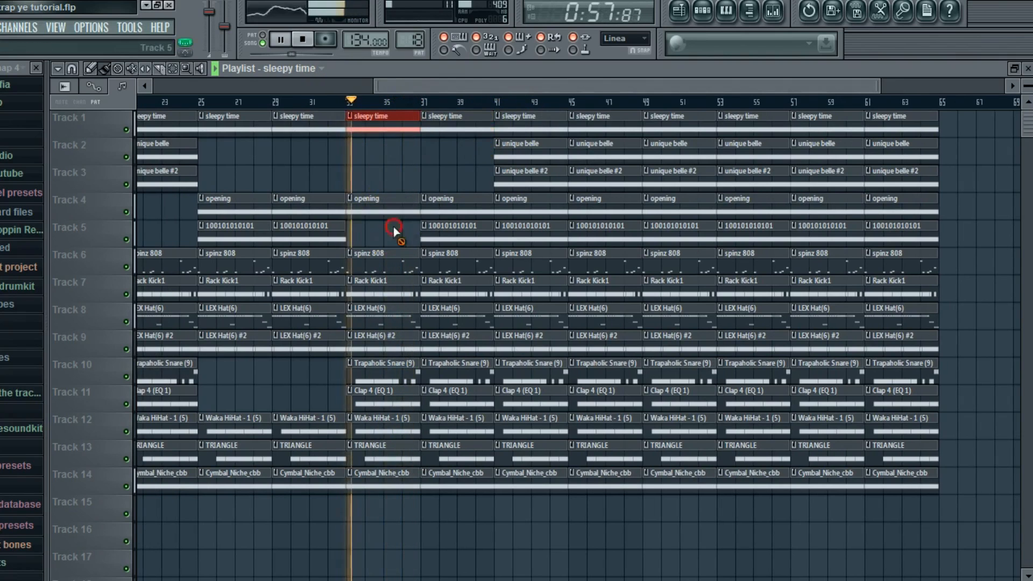
right_click(447, 232)
Step: Set the opening channel's volume to 0.32 in the channel rack and return to the playlist
key(F6)
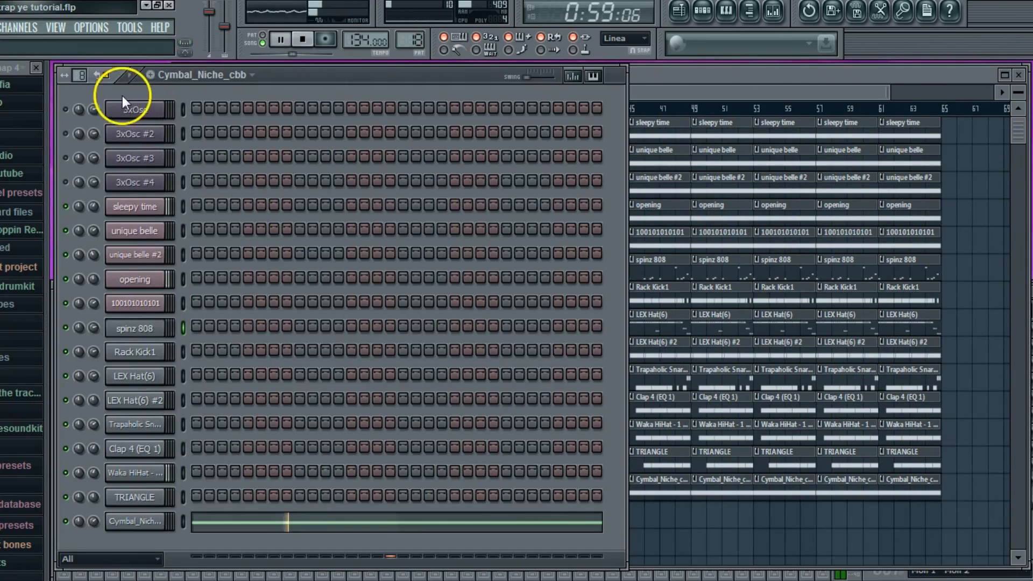
drag(96, 282, 96, 288)
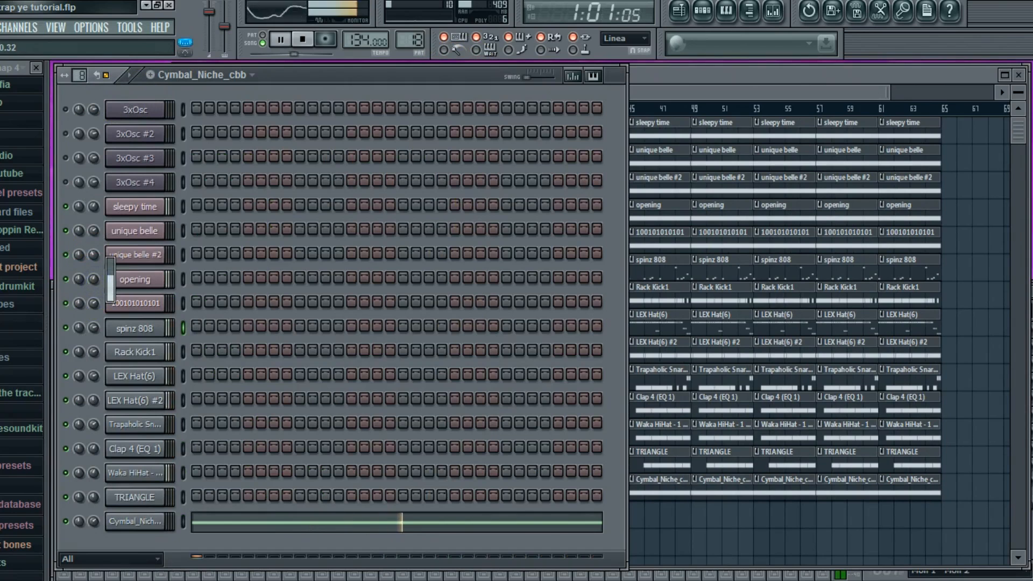
click(692, 82)
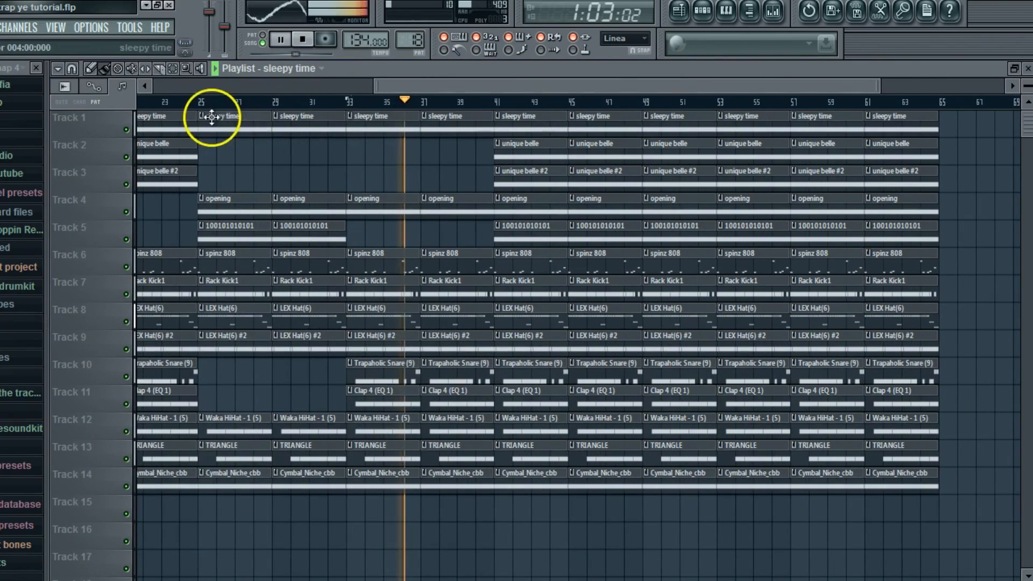
Step: Replay from bar 25 and delete the Waka HiHat, TRIANGLE and Cymbal_Niche_cbb clips from bars 25 to 32
click(201, 102)
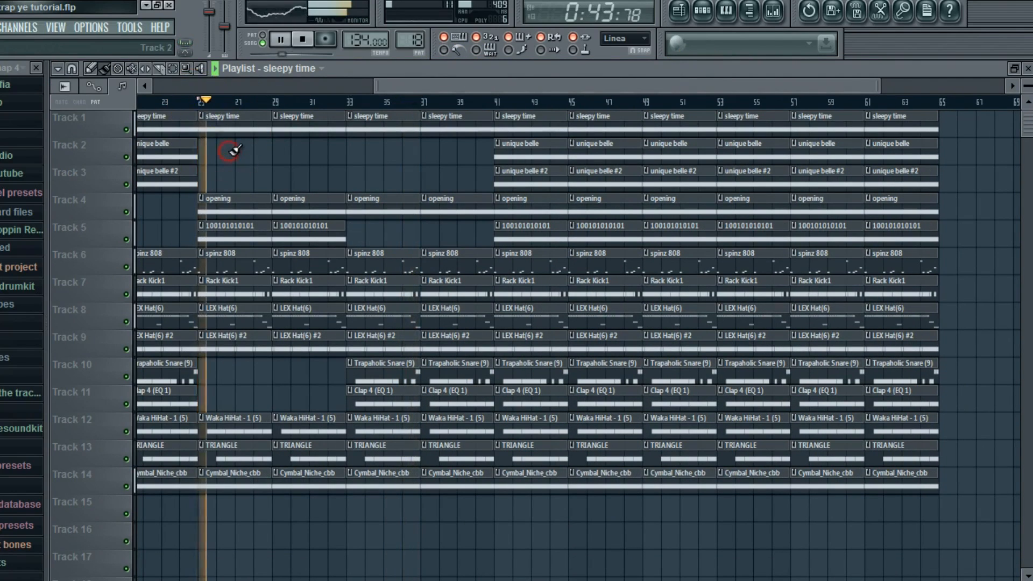
right_click(248, 482)
right_click(274, 483)
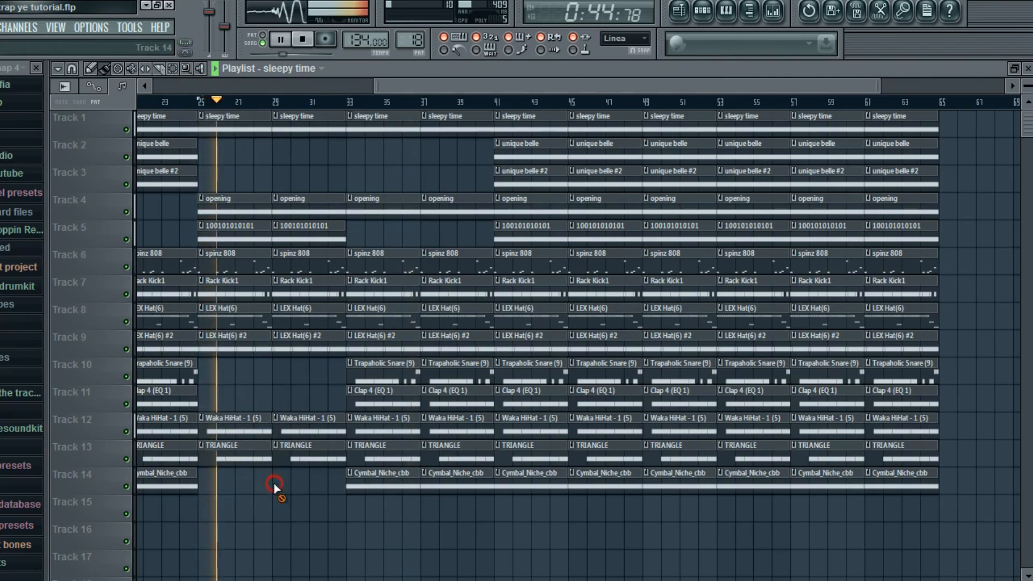
right_click(249, 453)
right_click(270, 427)
right_click(291, 427)
right_click(295, 448)
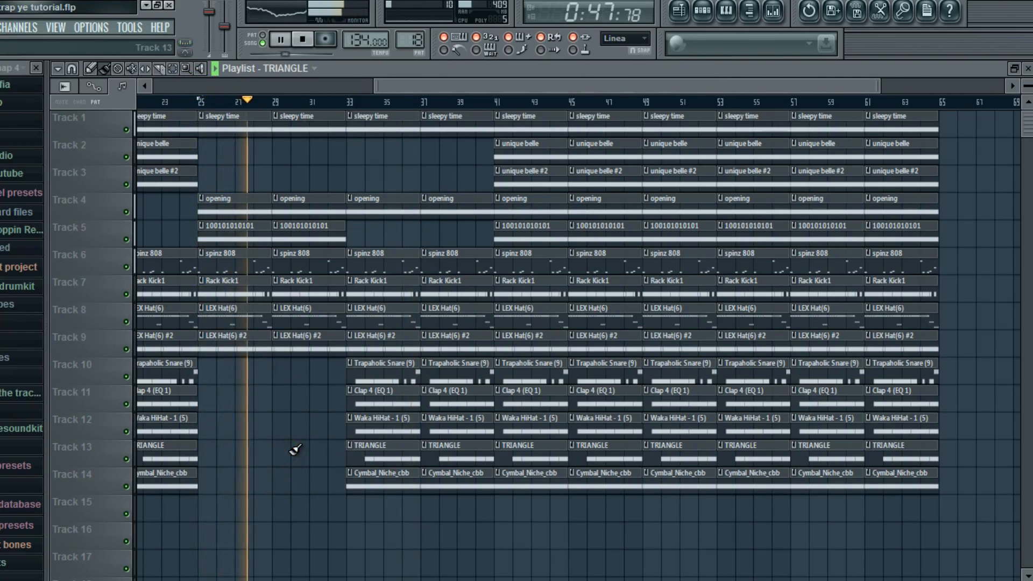
Step: Paint Waka HiHat clips back into bars 25 to 32 and delete the Waka HiHat and TRIANGLE clips from bars 33 to 40
click(370, 427)
drag(329, 428, 190, 431)
drag(401, 81, 439, 78)
right_click(399, 427)
right_click(350, 430)
click(330, 431)
right_click(333, 427)
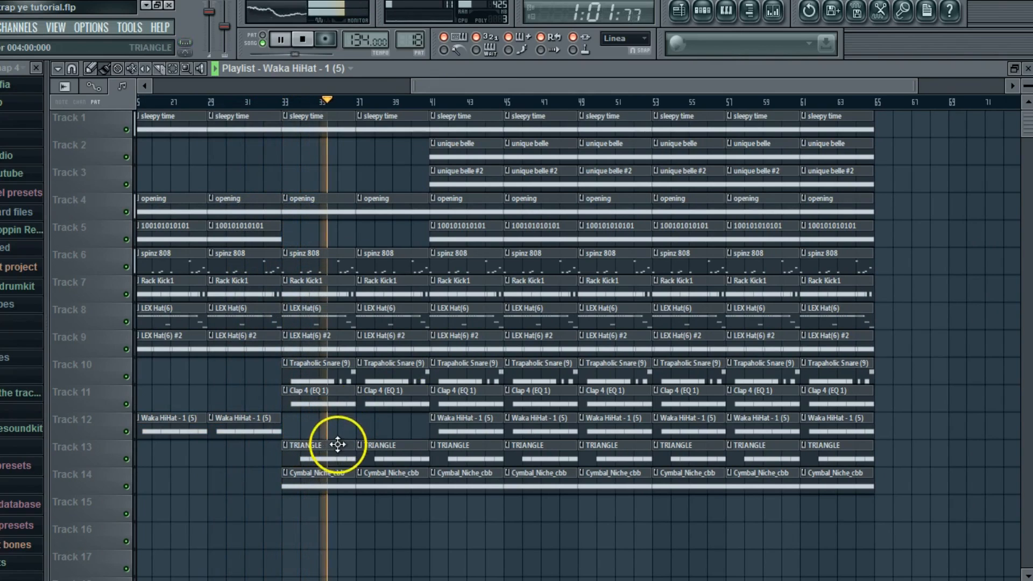
right_click(337, 444)
right_click(357, 453)
Step: Delete the sleepy time, unique belle #2 and Rack Kick1 clips from bars 41 to 48
drag(435, 82, 489, 80)
click(370, 144)
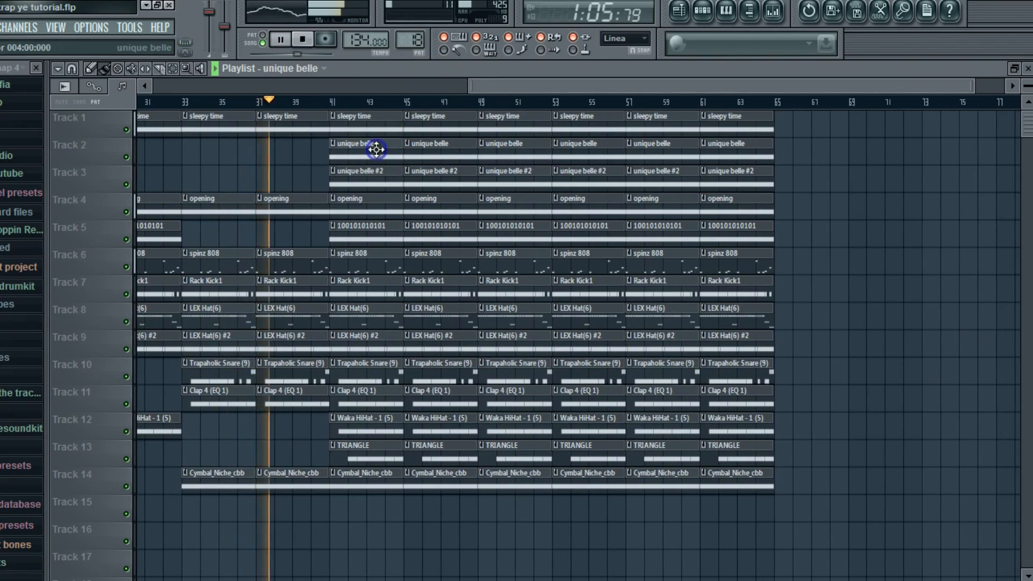
click(365, 151)
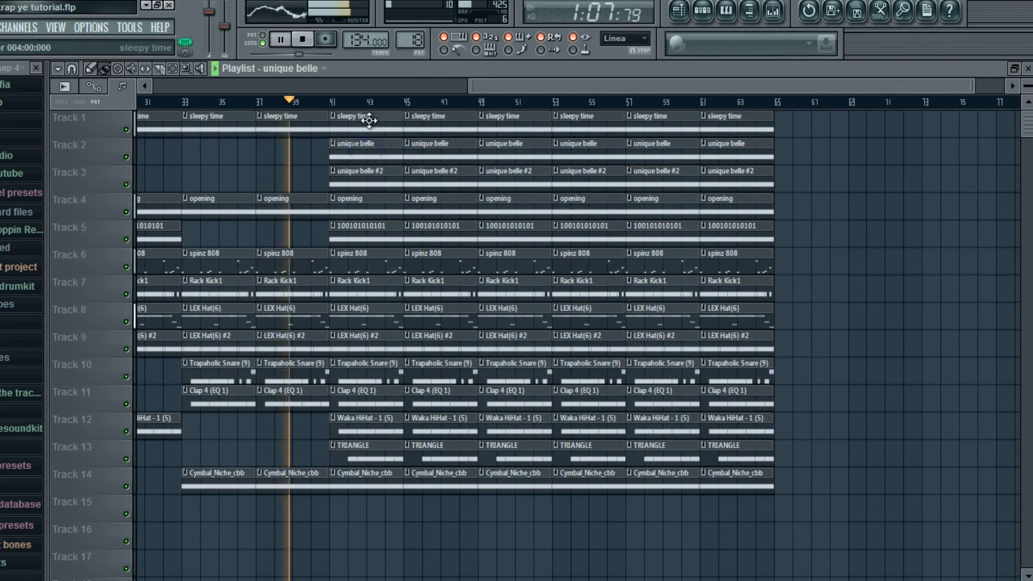
right_click(387, 123)
right_click(408, 122)
right_click(366, 181)
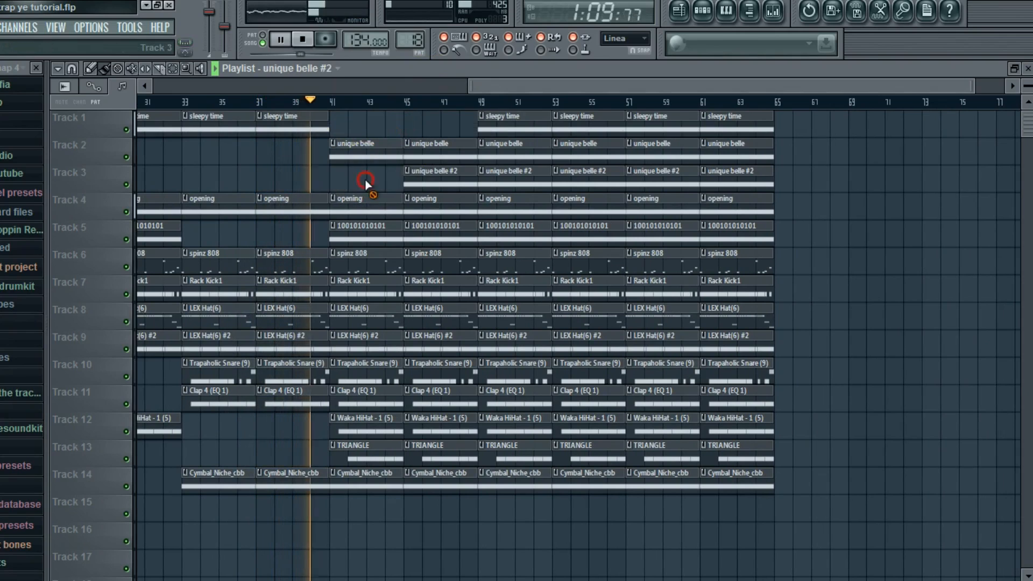
right_click(413, 181)
click(374, 290)
right_click(376, 290)
right_click(422, 291)
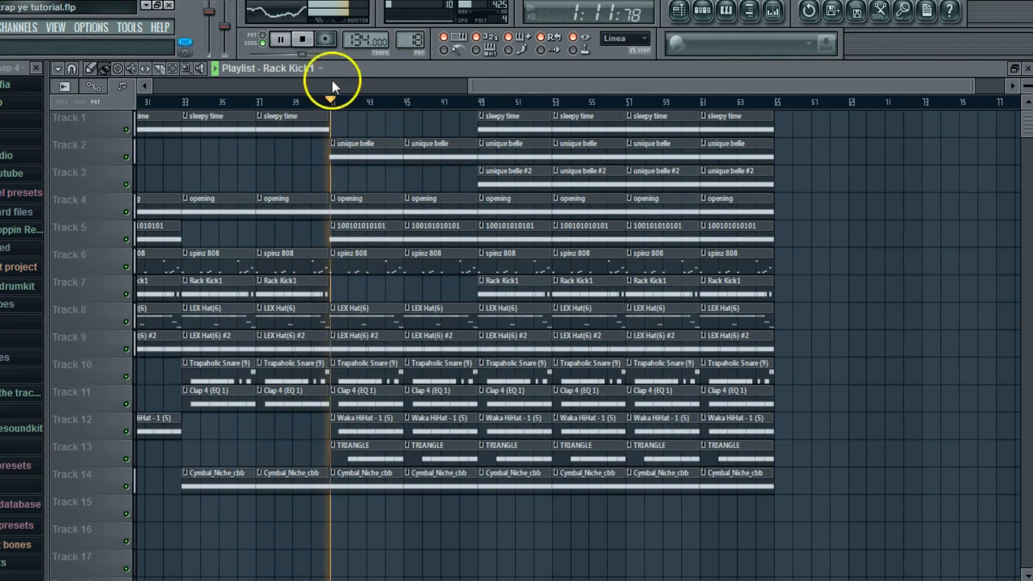
Step: Replay the arrangement from bar 33 and listen through to bar 41
click(304, 40)
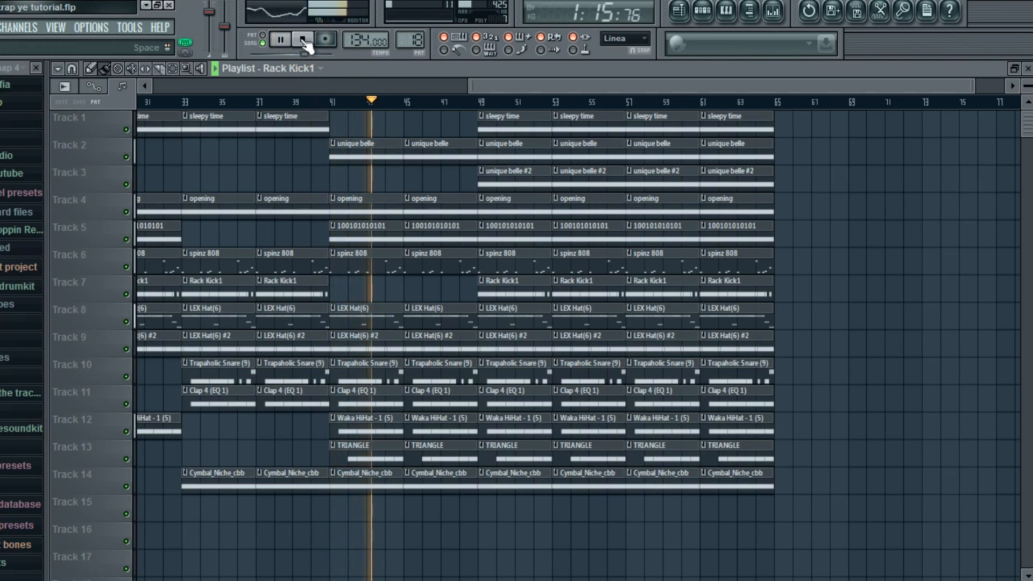
mouse_move(493, 85)
mouse_down()
mouse_move(527, 83)
mouse_move(500, 83)
mouse_up()
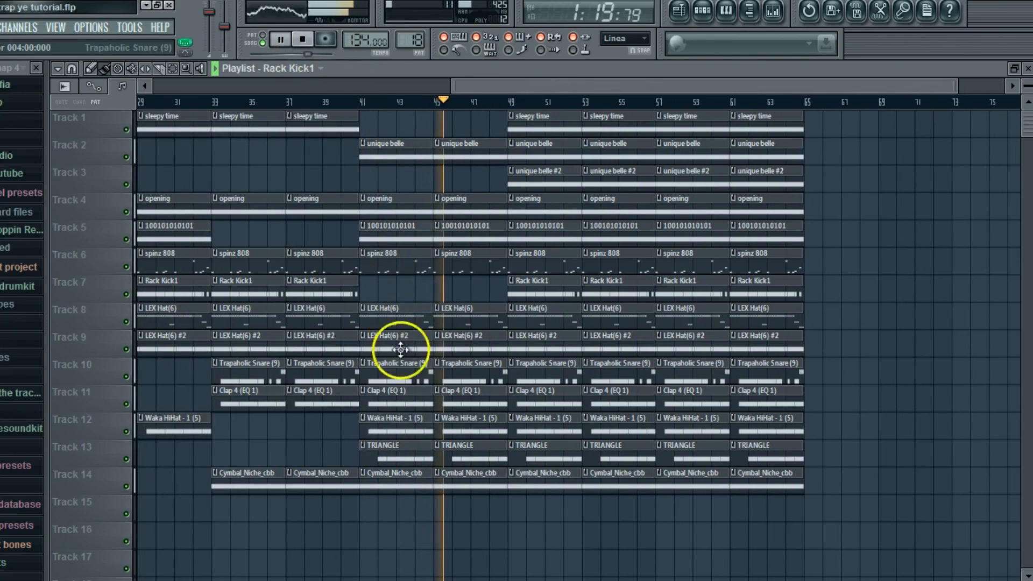
click(216, 102)
drag(460, 85, 449, 85)
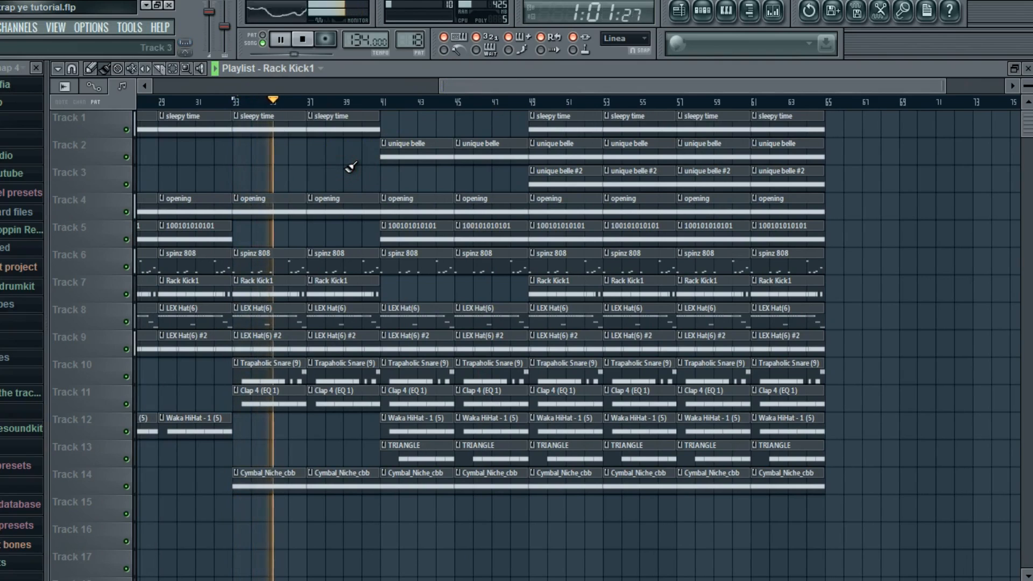
mouse_move(461, 80)
mouse_down()
mouse_move(483, 83)
mouse_move(472, 86)
mouse_up()
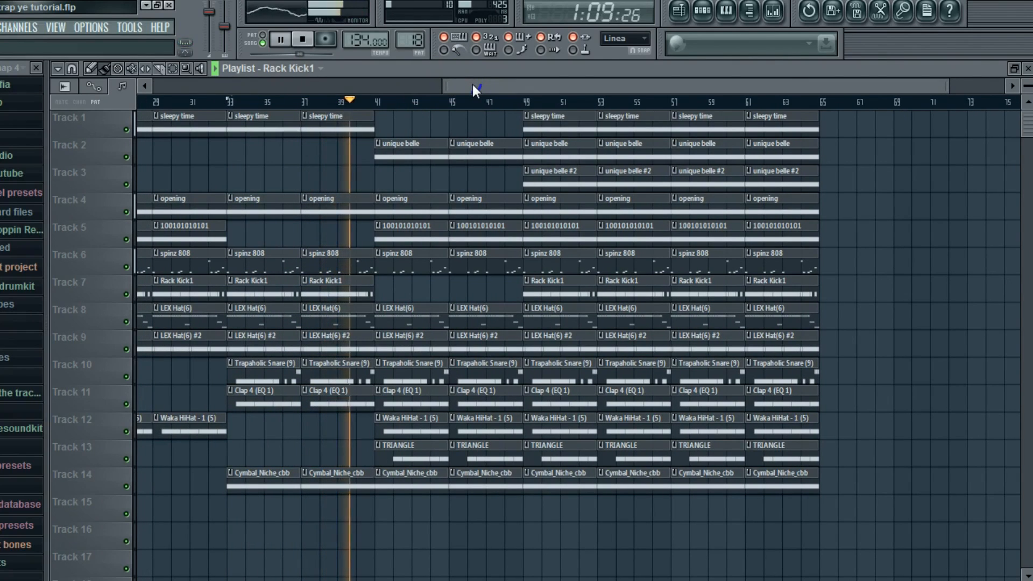
drag(473, 85, 496, 83)
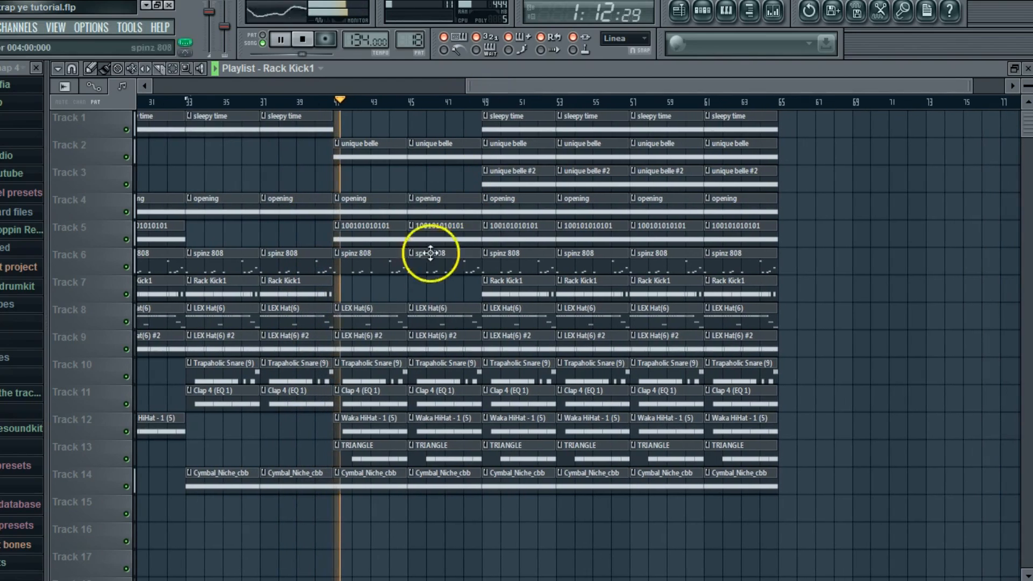
Step: Delete the LEX Hat(6) #2 and Cymbal_Niche_cbb clips from bars 41 to 48
right_click(388, 336)
right_click(410, 337)
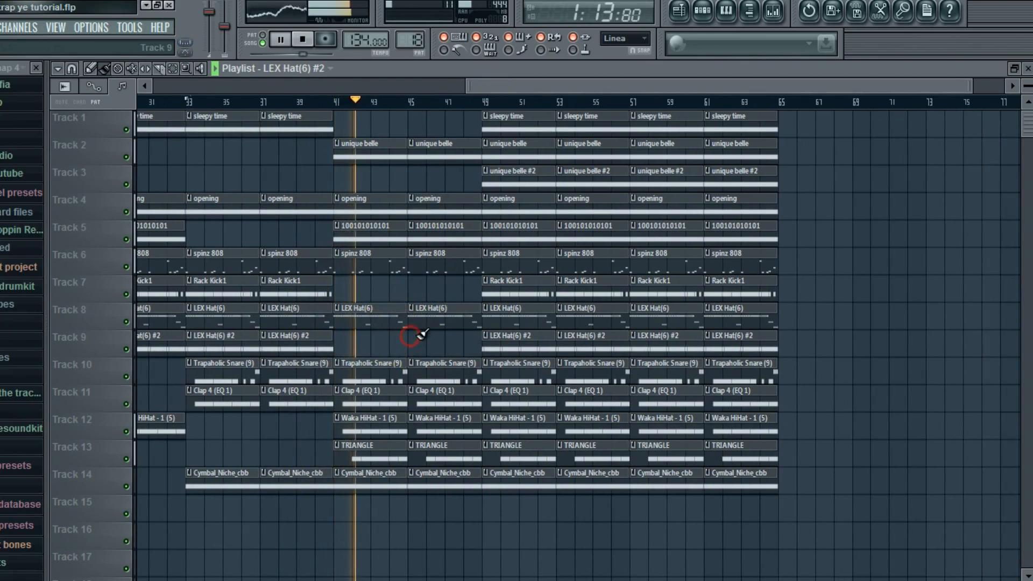
right_click(392, 473)
right_click(415, 473)
click(388, 462)
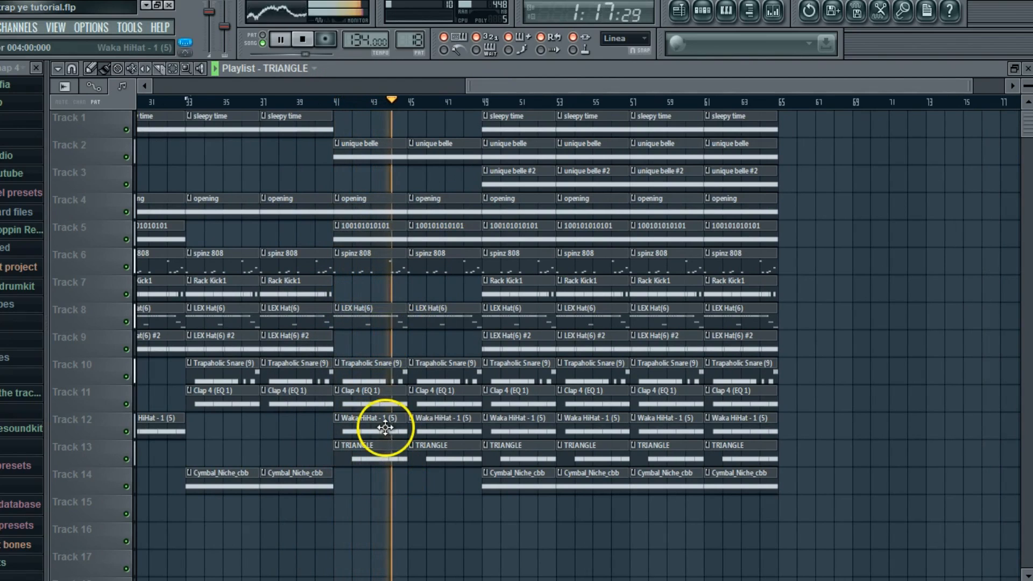
Step: Select all clips in bars 49 to 64 on every track and delete them
drag(489, 85, 544, 76)
click(175, 69)
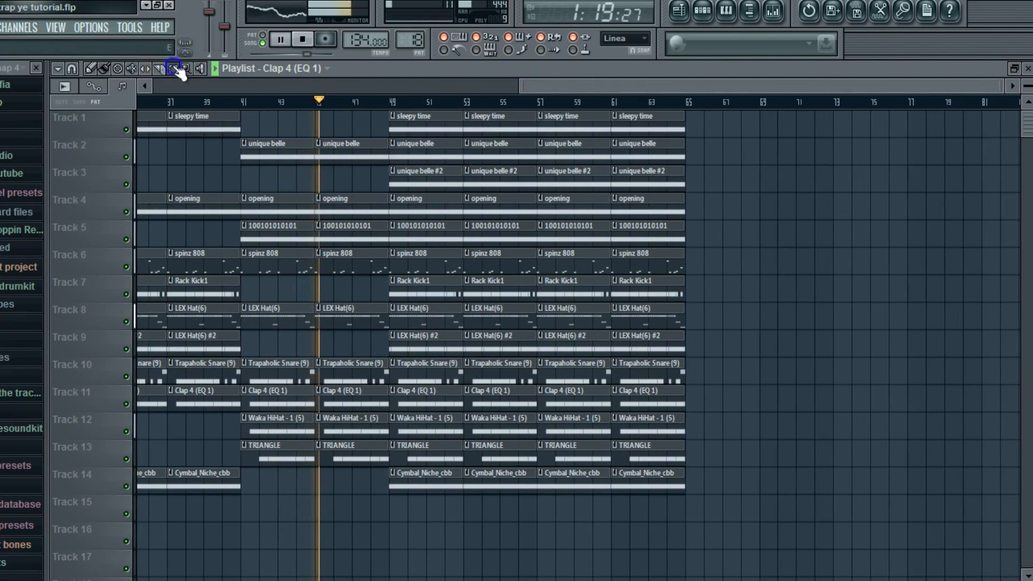
drag(686, 512, 445, 56)
key(Delete)
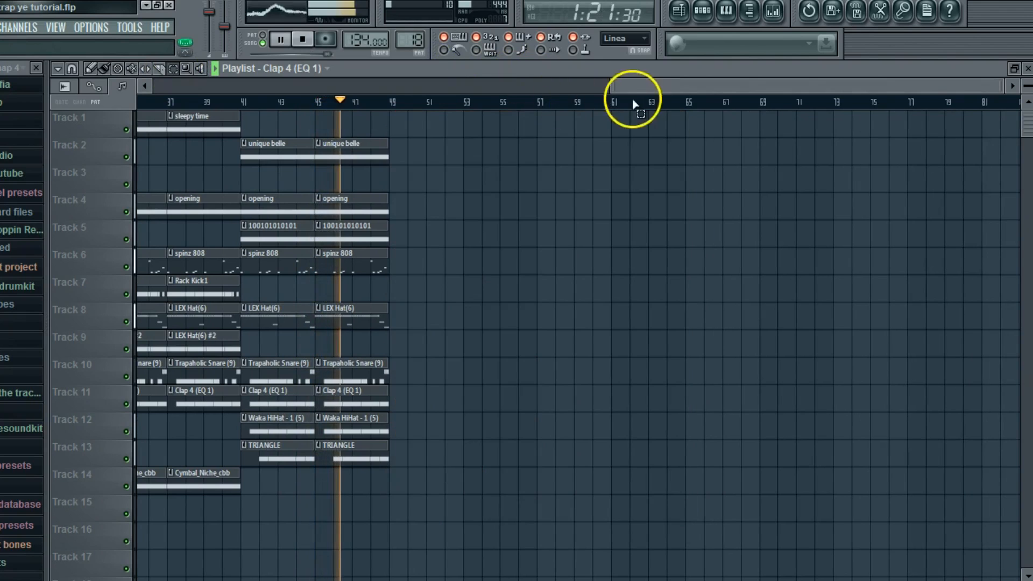
Step: Duplicate the whole arrangement from bars 9 to 48 into bars 49 to 88
drag(618, 85, 157, 86)
drag(683, 518, 220, 110)
click(57, 68)
mouse_move(108, 85)
click(187, 120)
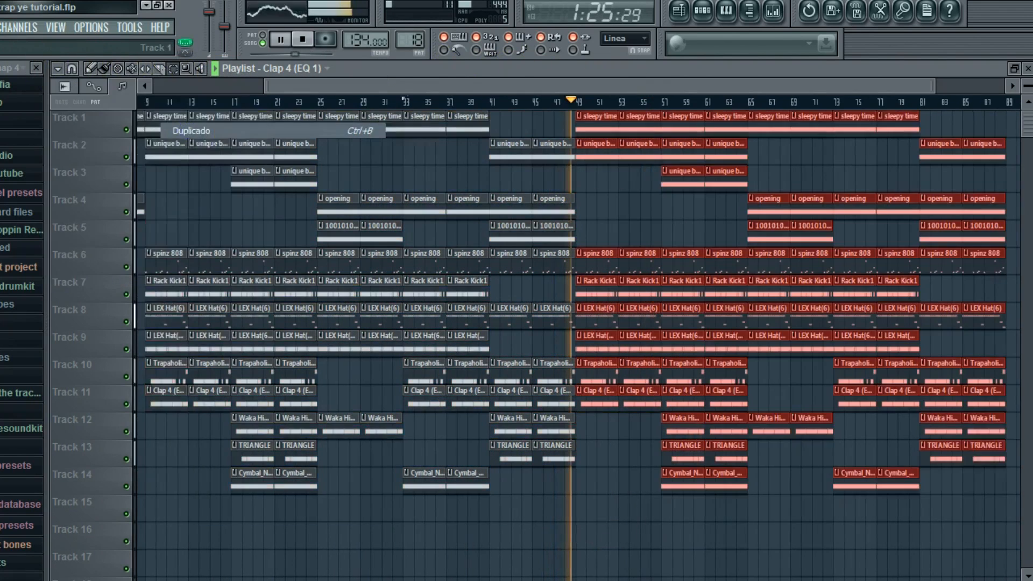
Step: Select the clips in bars 49 to 64 on every track and copy them into bars 89 to 104 at the arrangement's end
drag(267, 90, 405, 89)
click(404, 193)
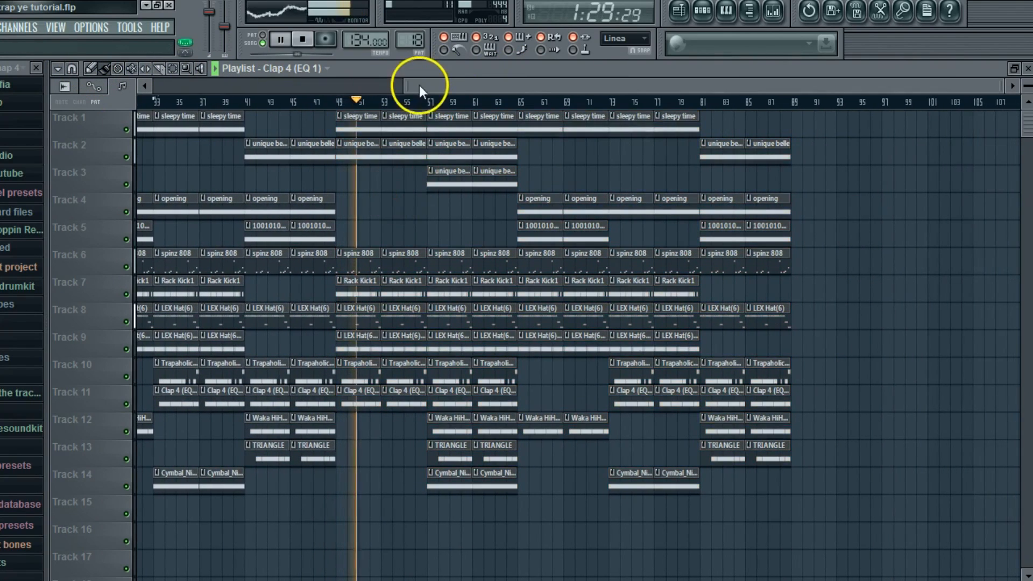
click(176, 68)
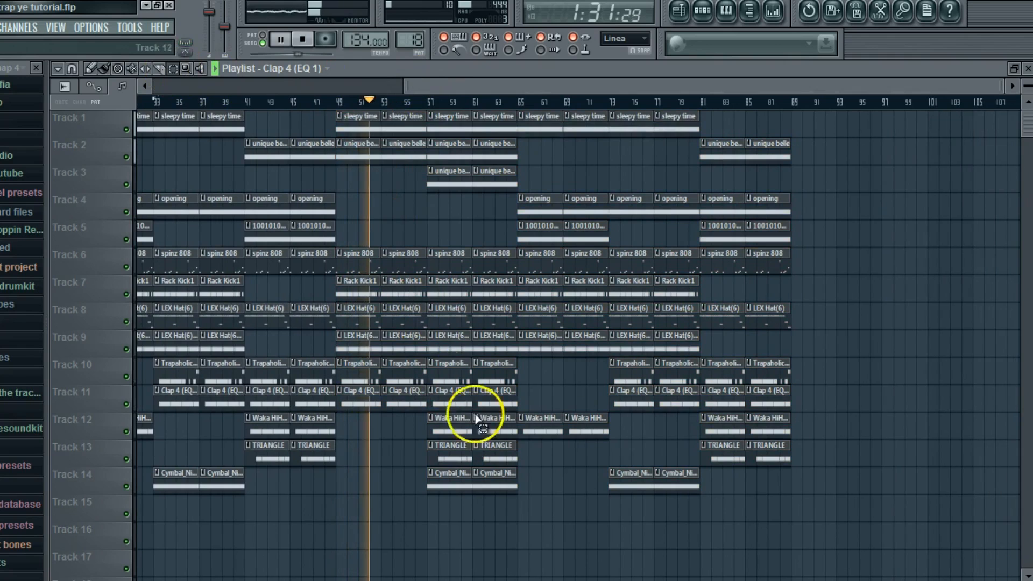
drag(506, 504, 359, 78)
click(417, 141)
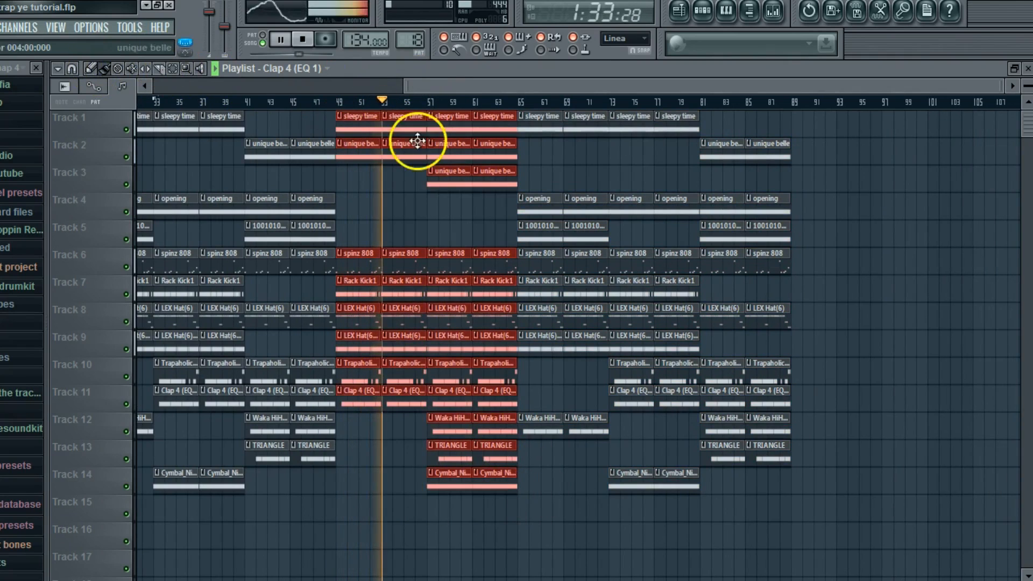
drag(353, 131, 808, 97)
drag(632, 86, 777, 86)
ctrl+click(786, 161)
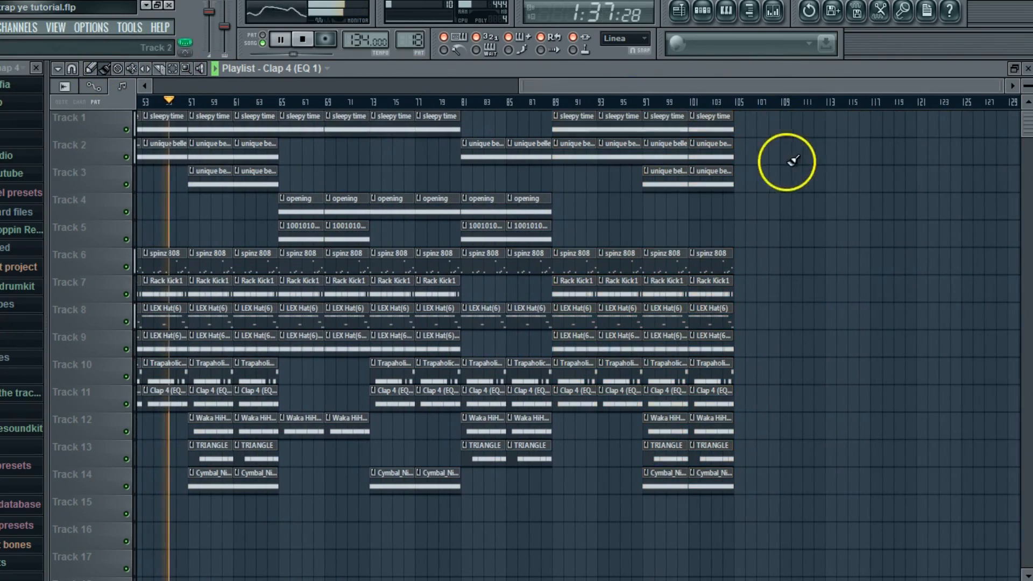
Step: Extend the last sleepy time clip on Track 1 past the other tracks so it ends at bar 109
drag(730, 123, 770, 141)
drag(530, 85, 98, 102)
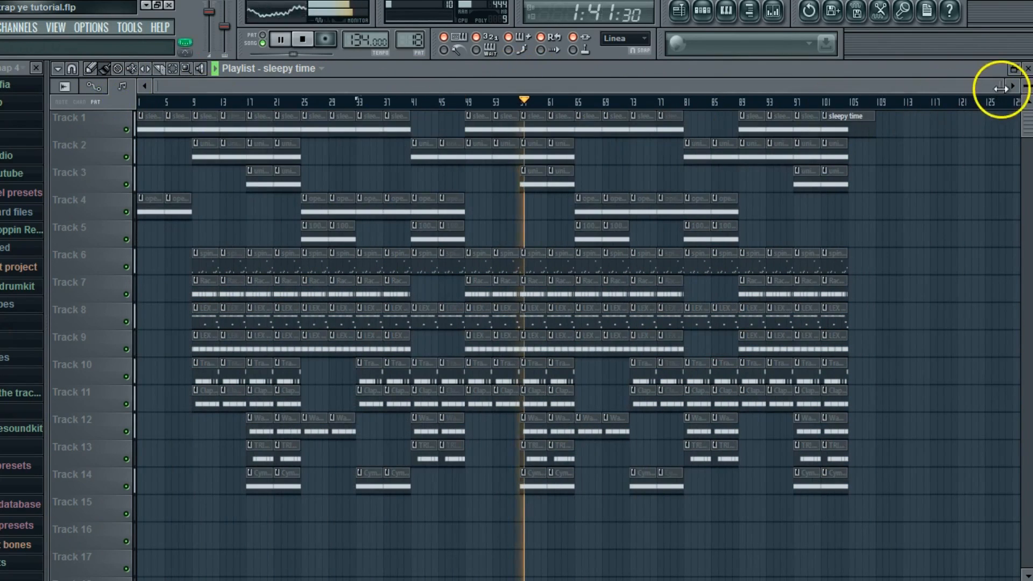
drag(1001, 88, 975, 88)
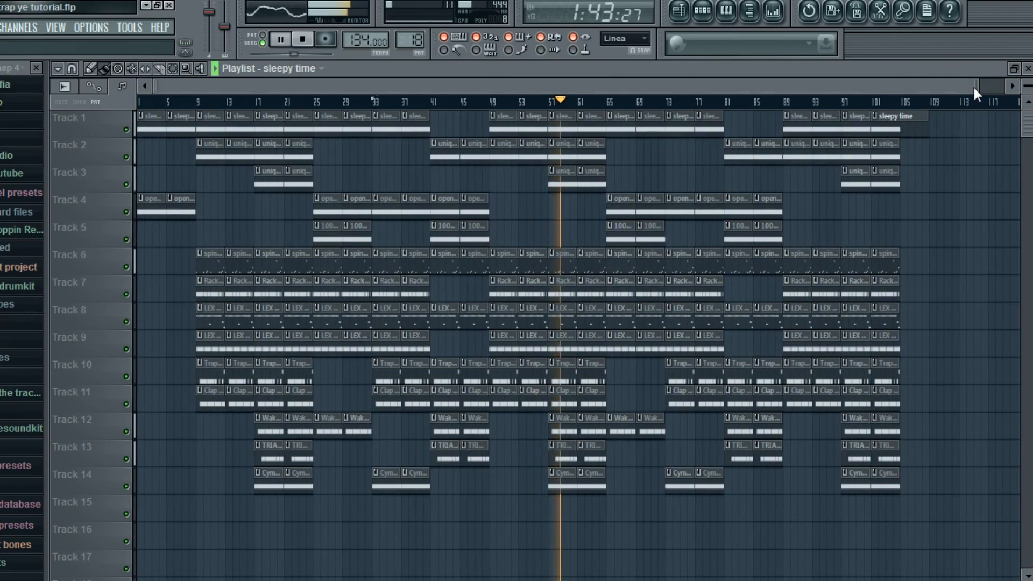